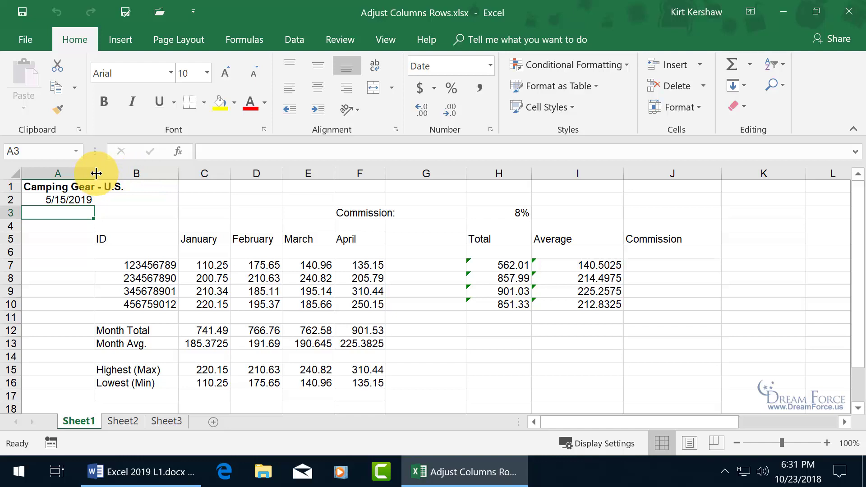
- Narrow column A by hand until it just fits the date in A2
drag(96, 173, 96, 174)
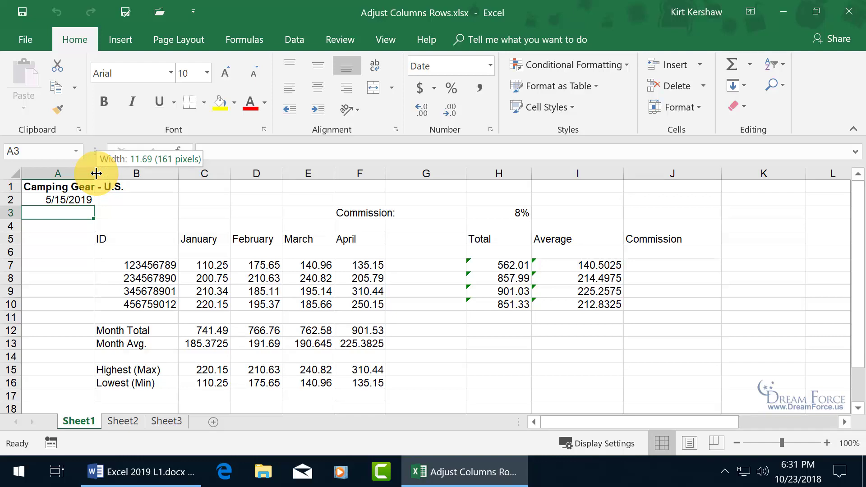
mouse_move(96, 173)
mouse_down()
mouse_move(152, 175)
mouse_move(81, 175)
mouse_up()
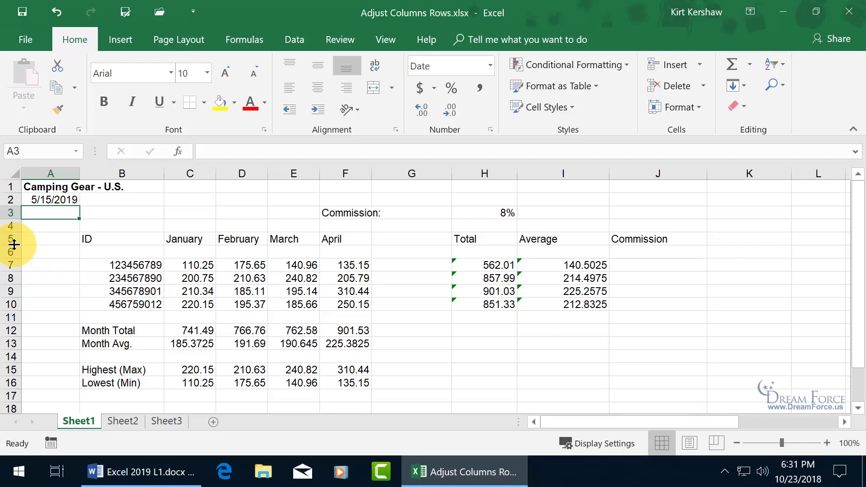
- Resize row 5 by hand: enlarge it to a height of about 40.80, shrink it below its text, and enlarge it moderately
drag(14, 245, 18, 274)
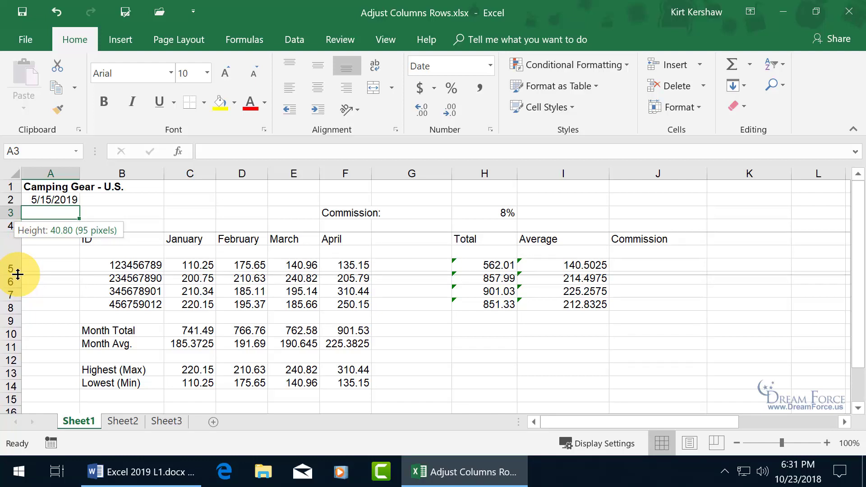
drag(18, 274, 18, 274)
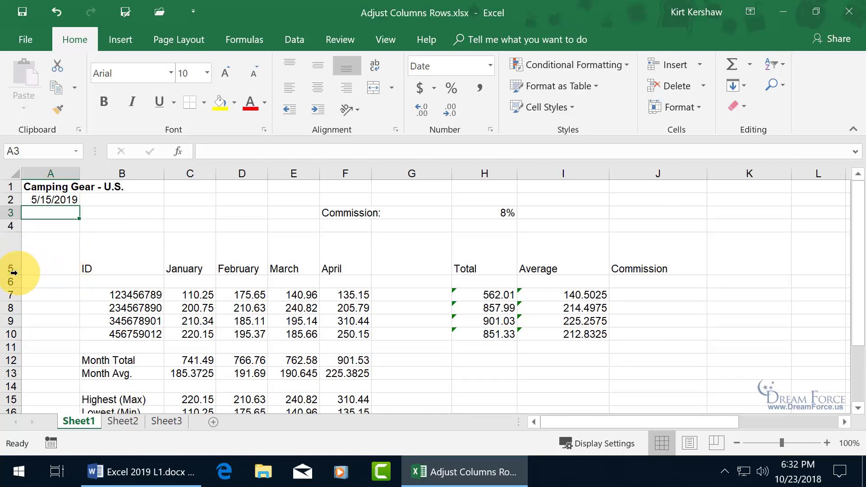
drag(14, 273, 30, 239)
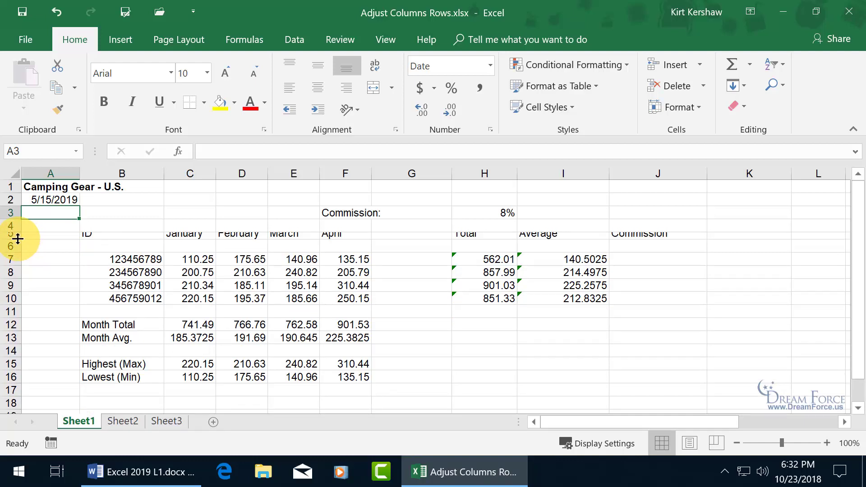
drag(18, 239, 13, 257)
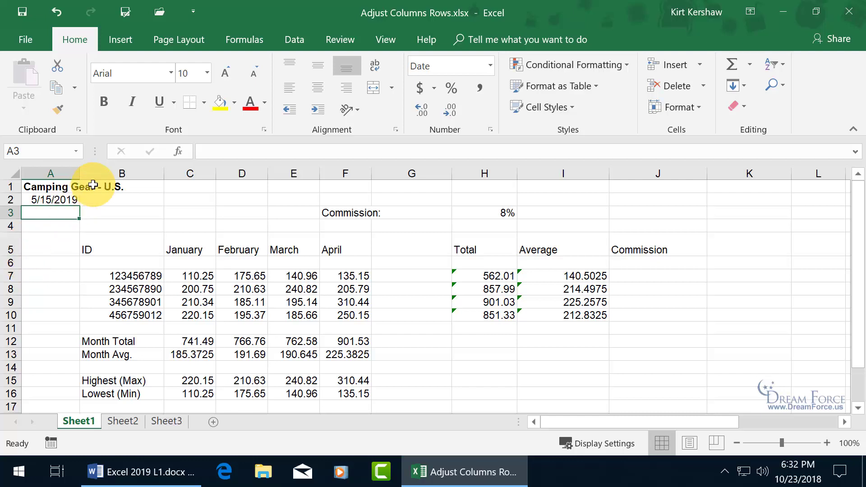
- AutoFit the height of row 5 and the width of column A to their contents
double_click(12, 256)
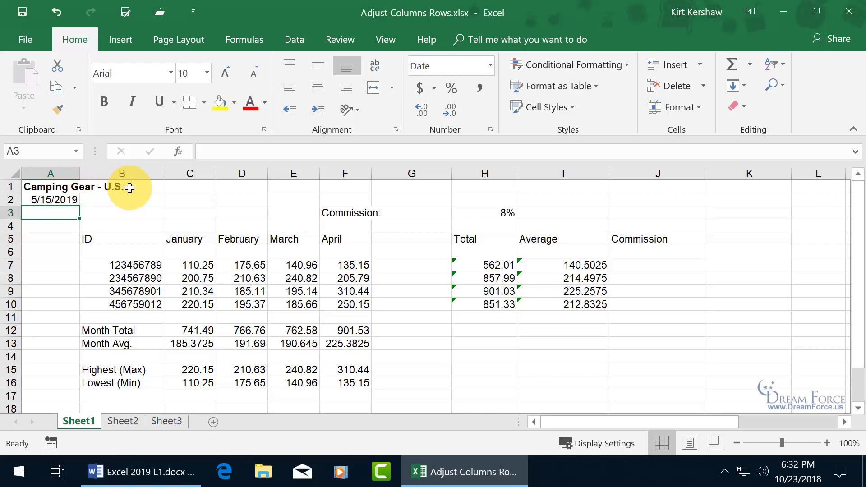
double_click(80, 173)
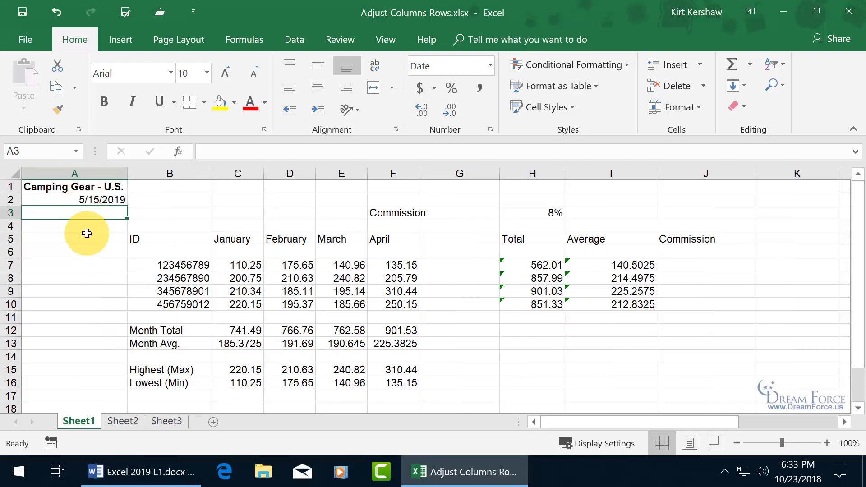
- Narrow column A to about the date's width and try AutoFit Column Width with only cell A5 selected
drag(128, 173, 79, 173)
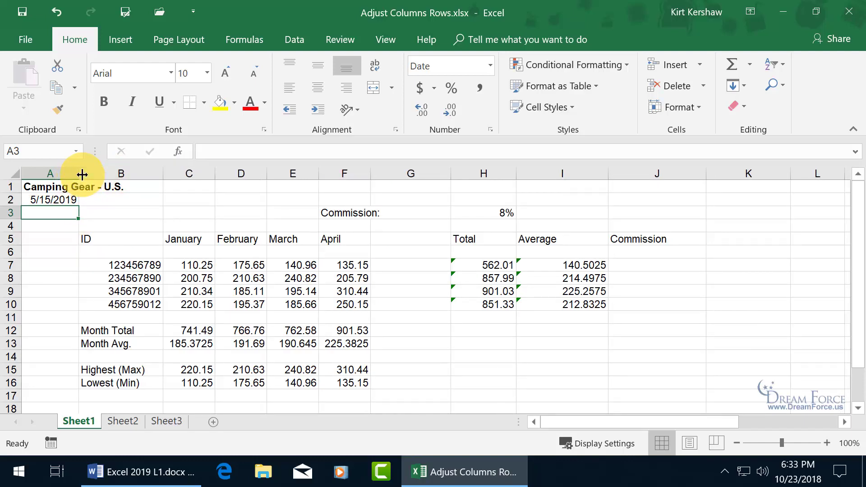
click(52, 244)
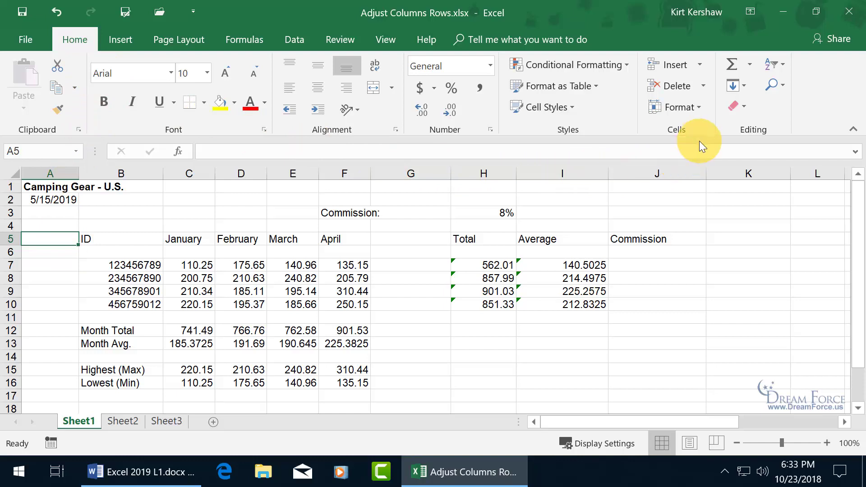
click(699, 107)
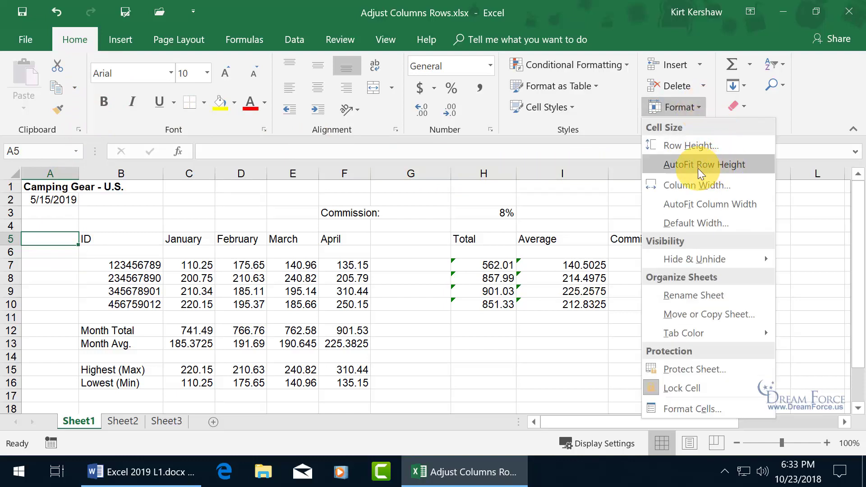
click(692, 205)
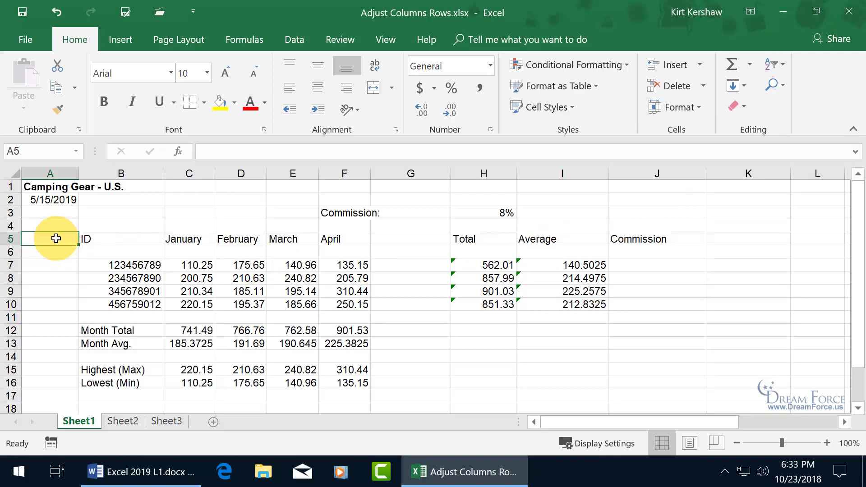
- Select the whole of column A and apply AutoFit Column Width so it fits the Camping Gear title
click(58, 171)
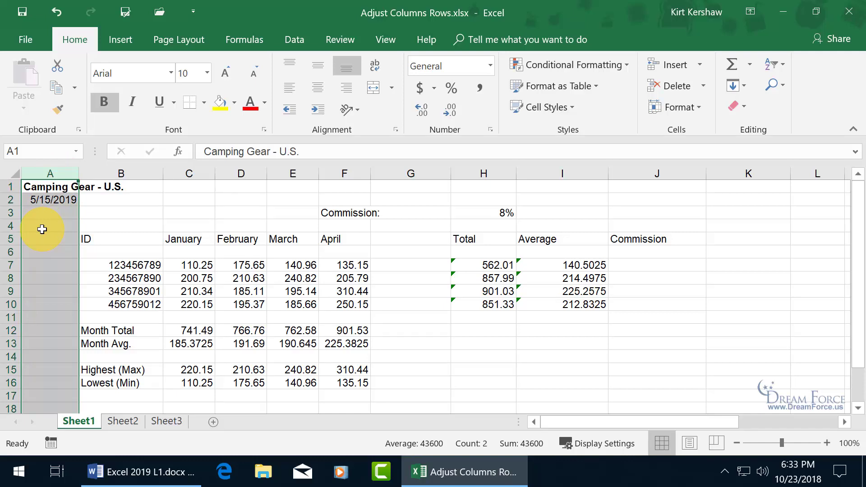
click(697, 107)
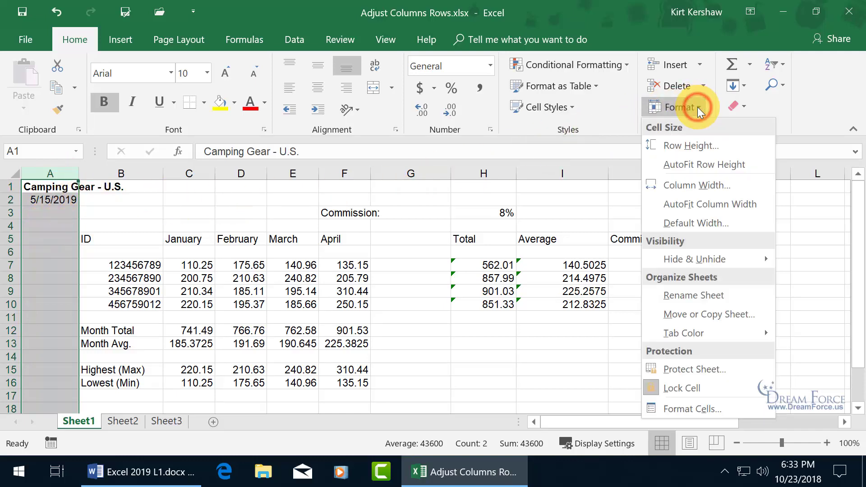
click(696, 204)
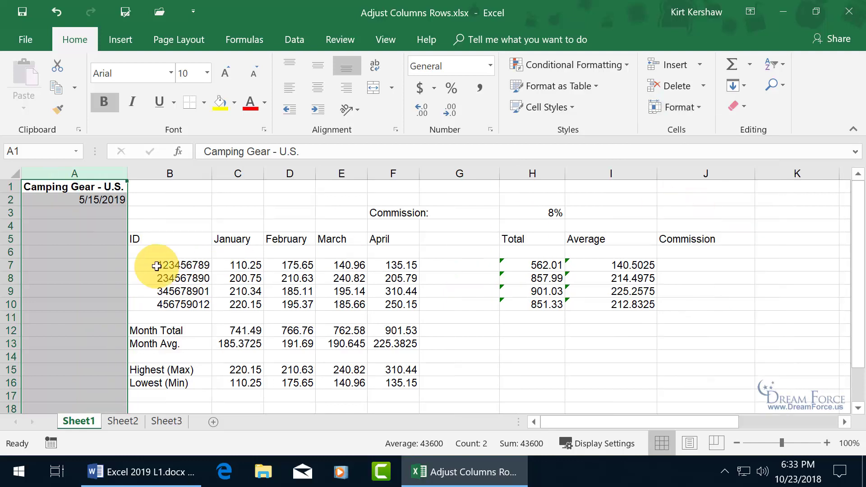
- Enlarge row 5 by hand and restore it with AutoFit Row Height from cell A5
click(30, 267)
drag(17, 244, 18, 267)
click(58, 256)
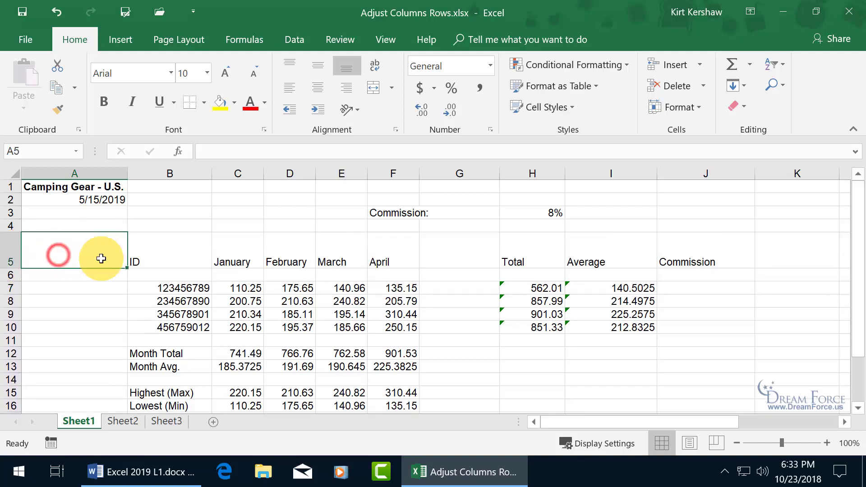
click(703, 107)
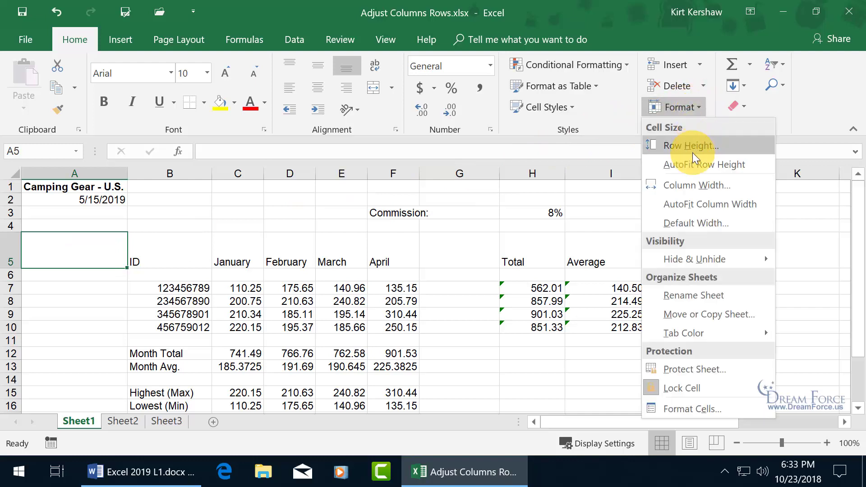
click(691, 164)
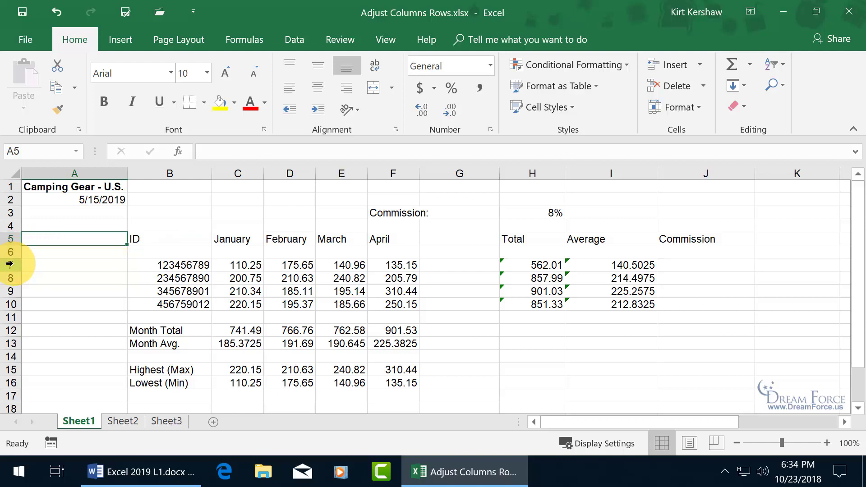
- Select rows 7 to 10, enlarge them together by hand, and AutoFit their heights
drag(10, 264, 13, 301)
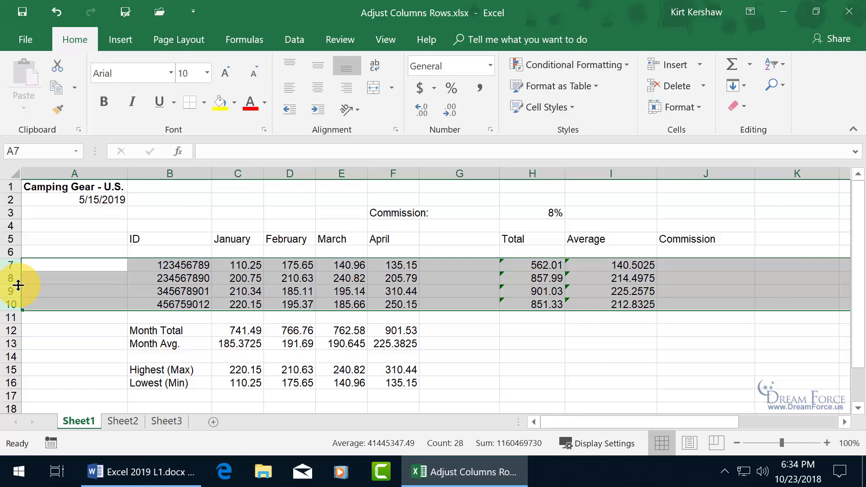
drag(18, 285, 17, 303)
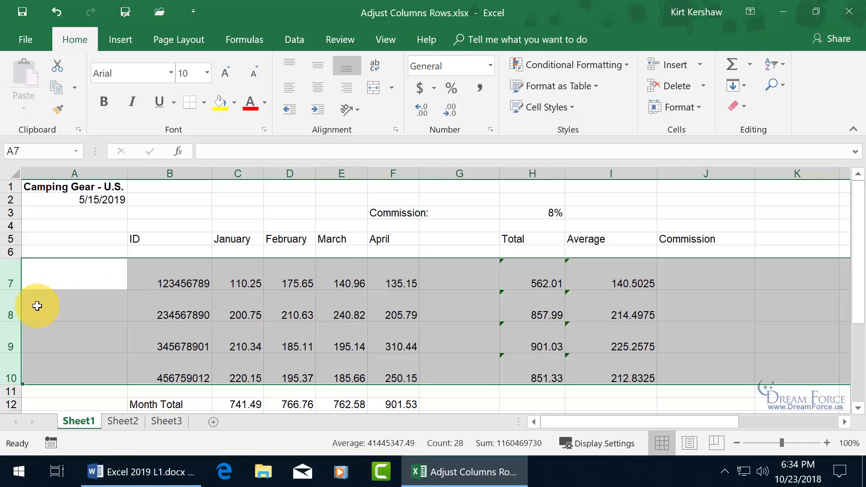
double_click(16, 289)
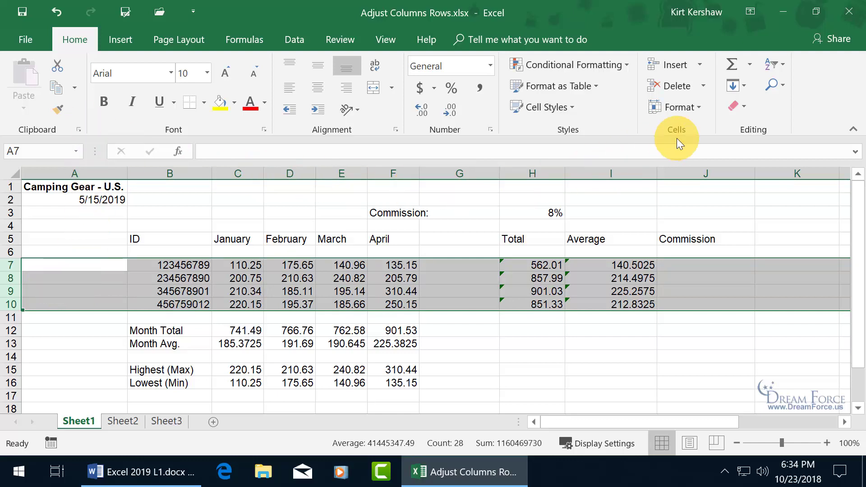
- Give the selected rows 7 to 10 a slightly larger exact height with the Row Height command
click(696, 107)
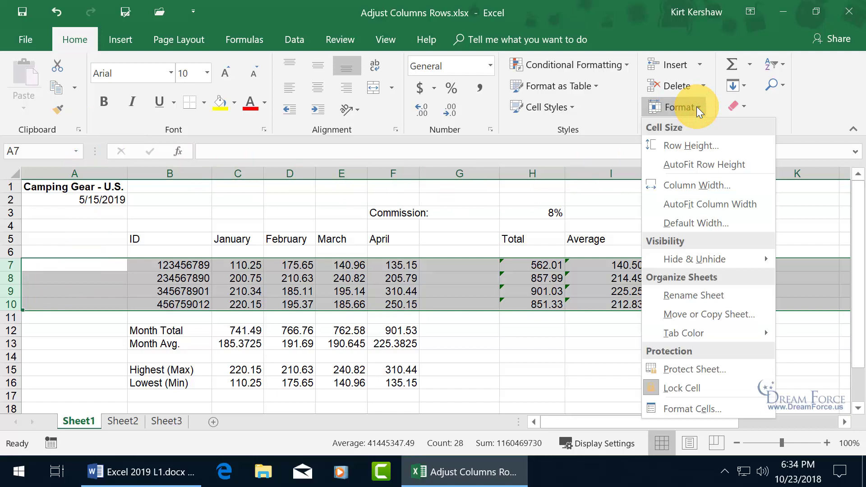
click(707, 147)
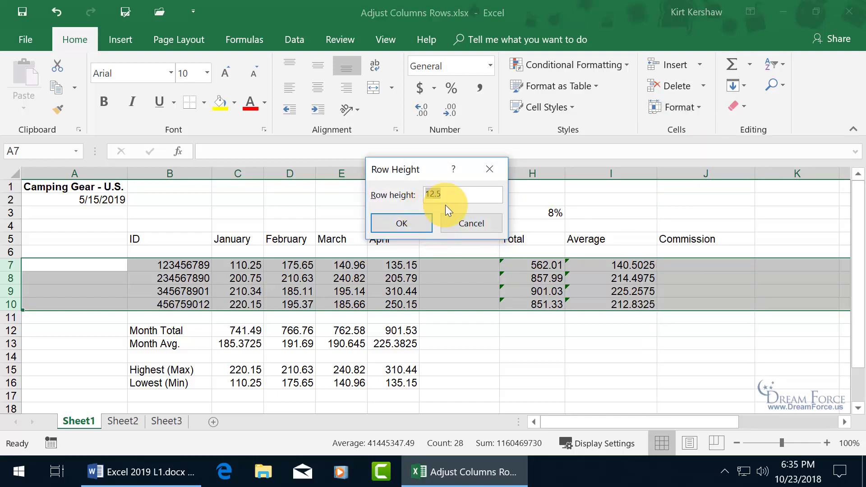
key(Return)
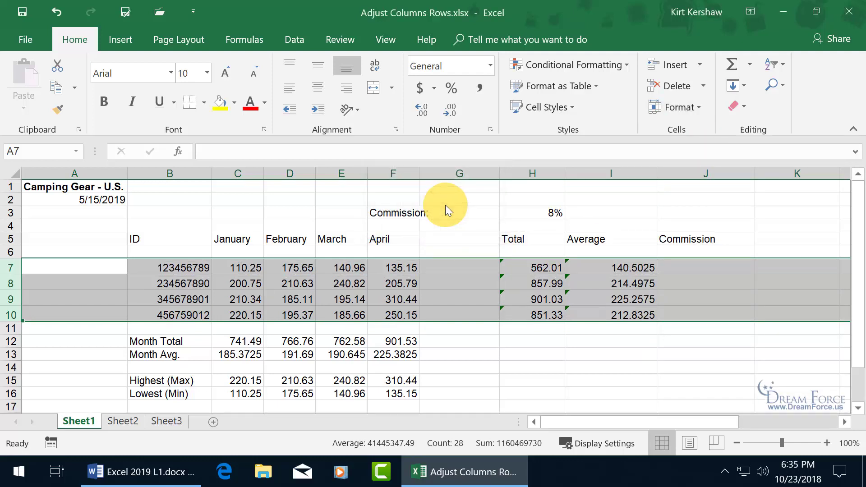
- Set the row height of rows 7 to 10 to 12.75 and deselect the rows
right_click(48, 284)
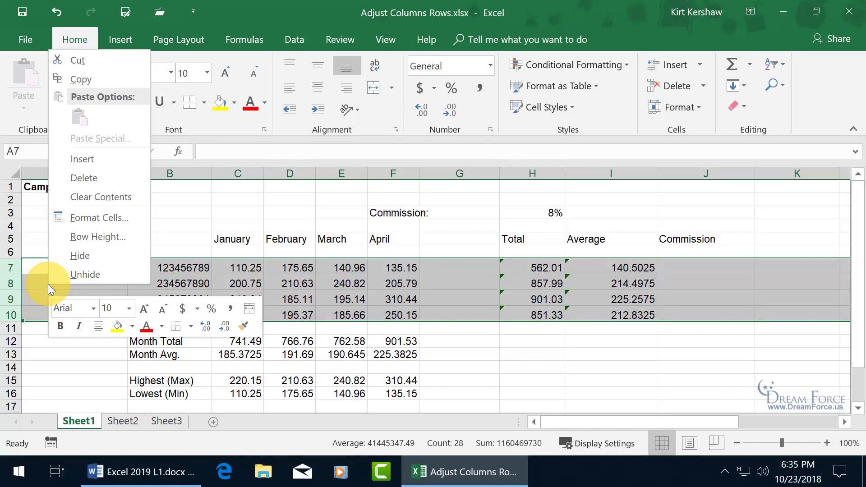
click(108, 240)
text(12.75)
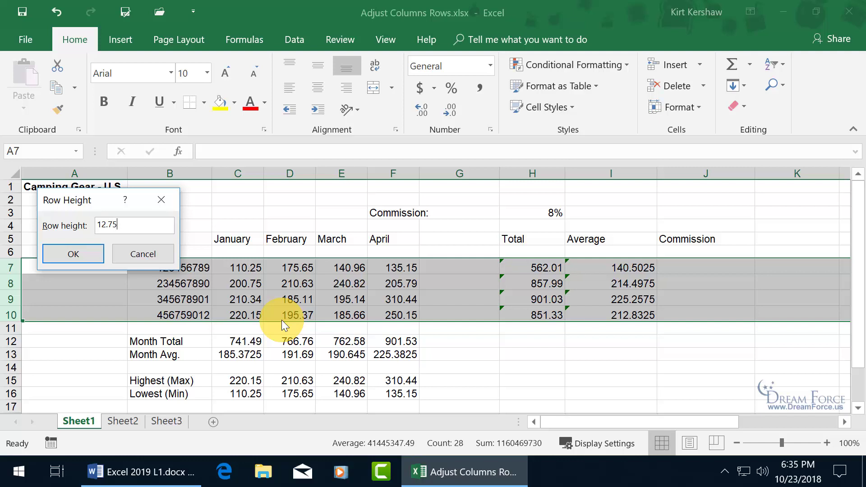
key(Return)
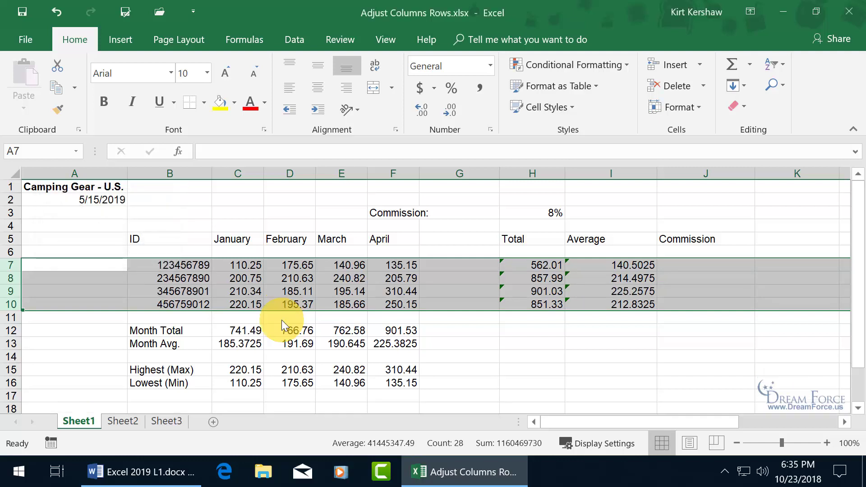
click(357, 304)
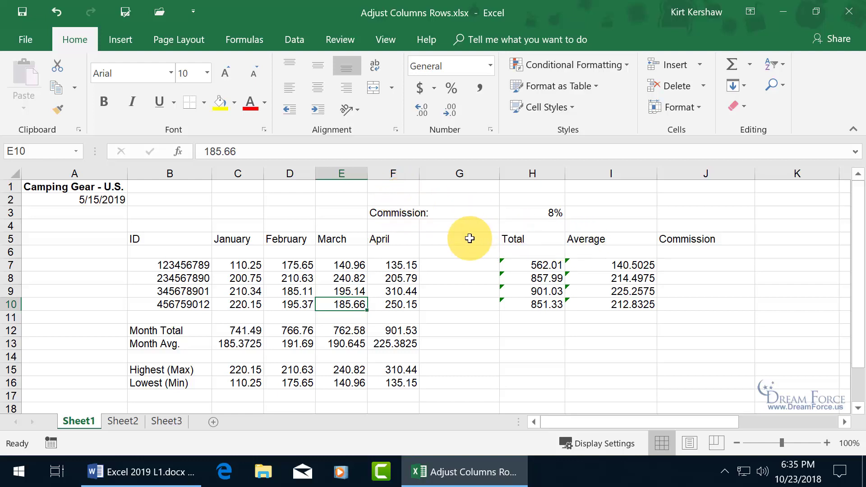
- Hide column F, which holds the April figures
right_click(398, 170)
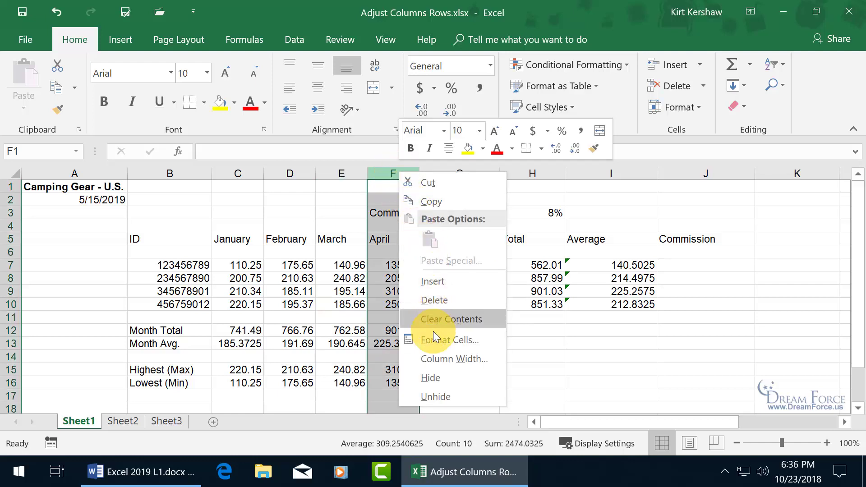
click(434, 378)
click(398, 305)
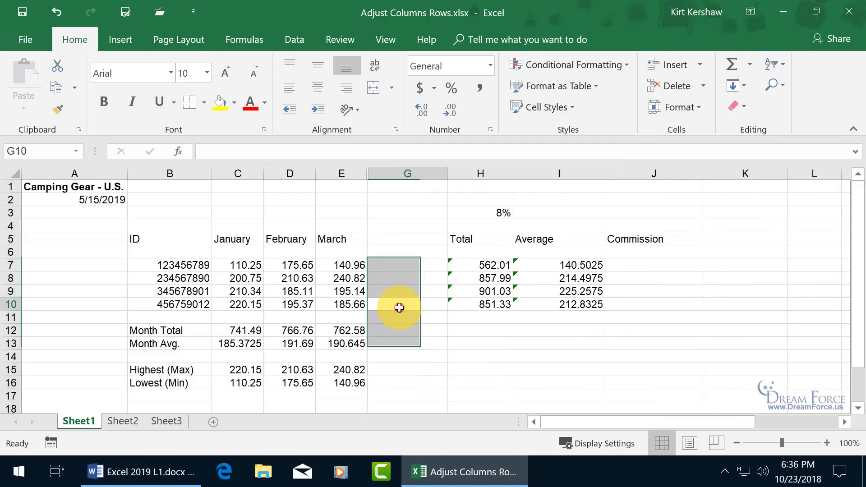
- Select rows 8 to 10, hide them, and deselect by choosing the Month Total cell
click(13, 277)
drag(12, 277, 12, 304)
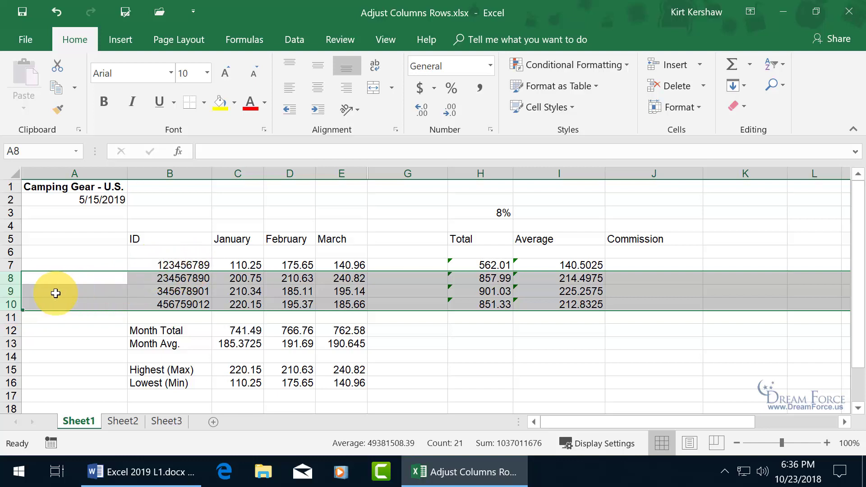
right_click(10, 293)
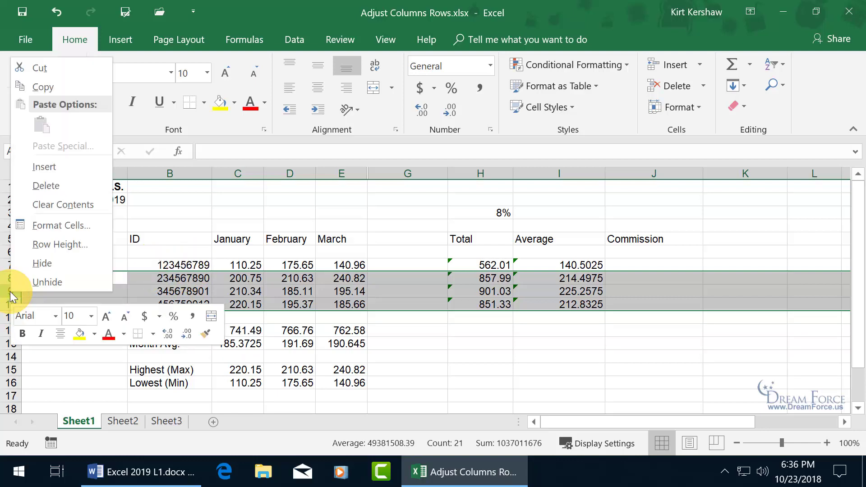
click(42, 268)
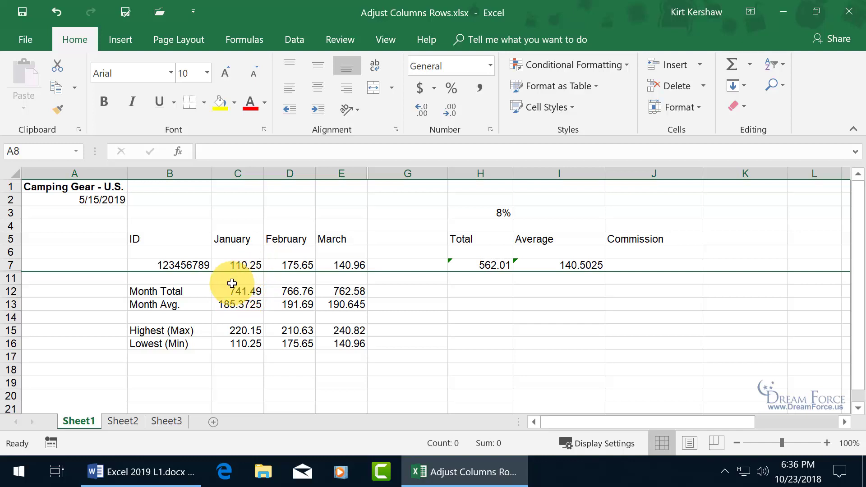
click(170, 292)
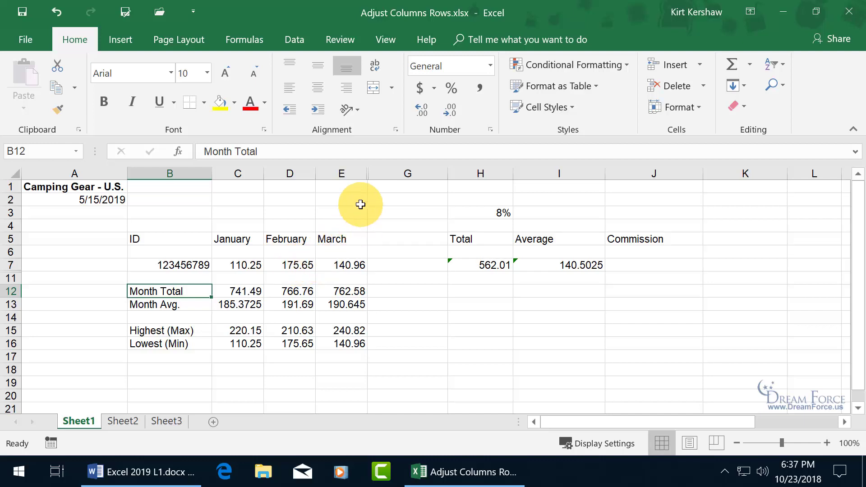
- Unhide column F by selecting the neighbouring columns E through G and applying Unhide
right_click(345, 171)
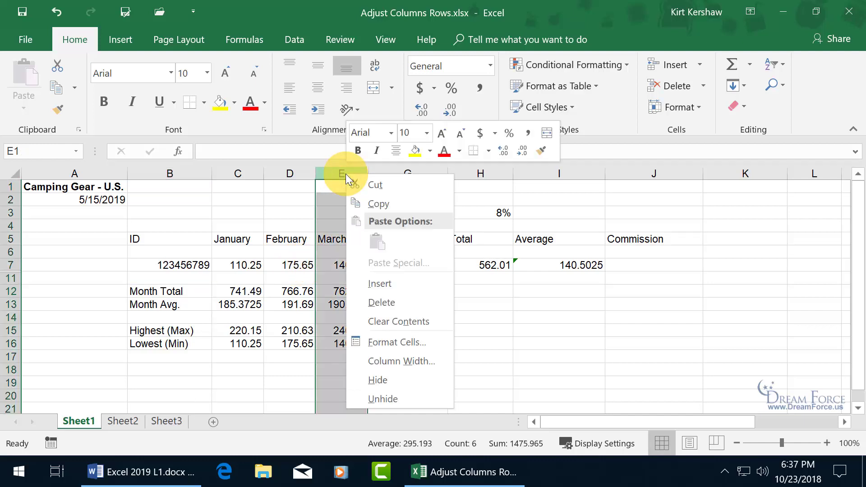
click(394, 397)
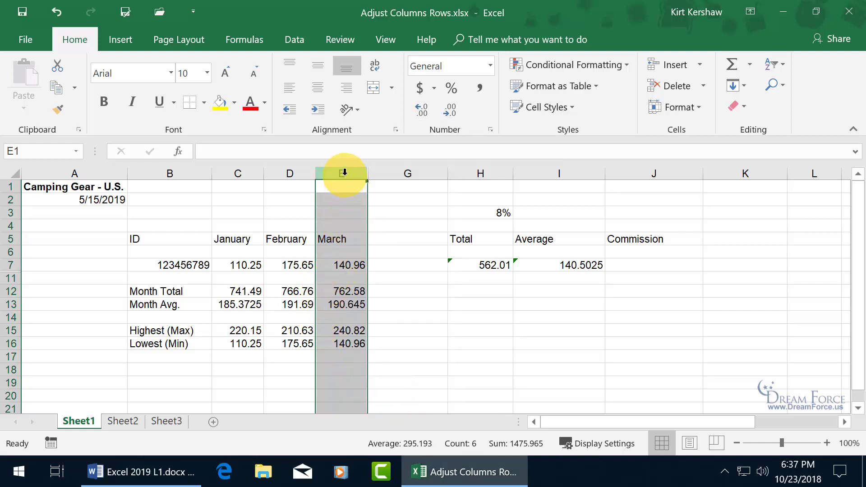
drag(345, 172, 385, 172)
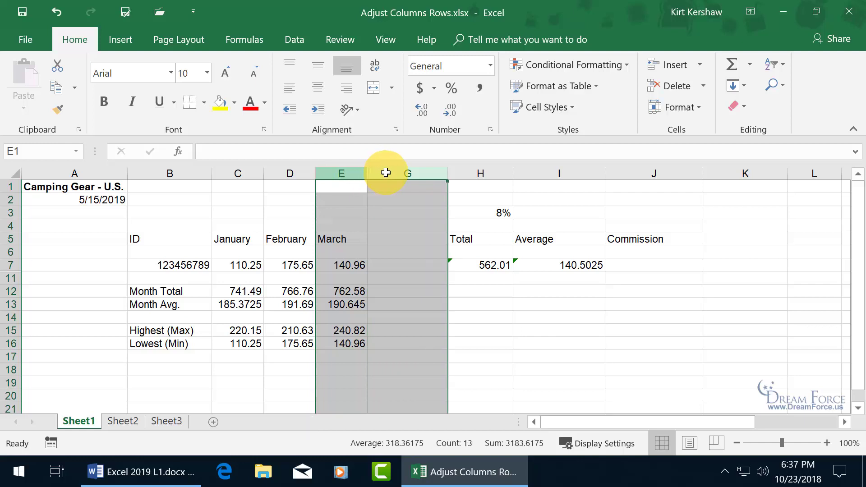
right_click(355, 175)
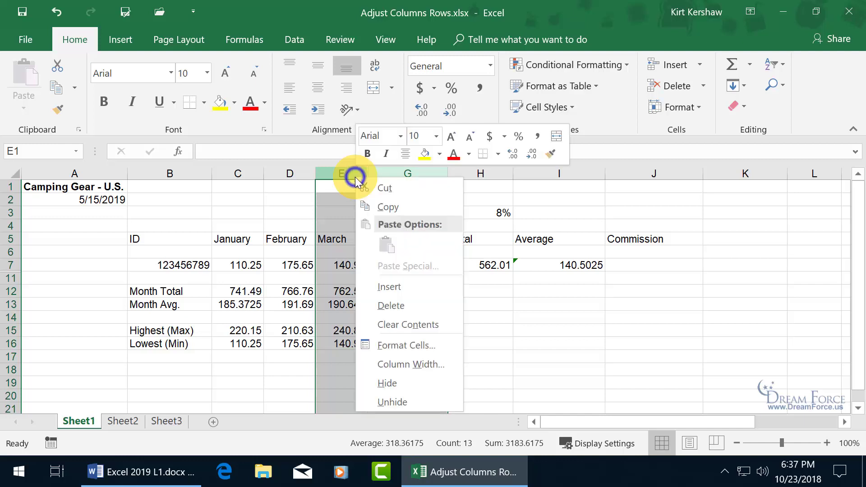
click(406, 401)
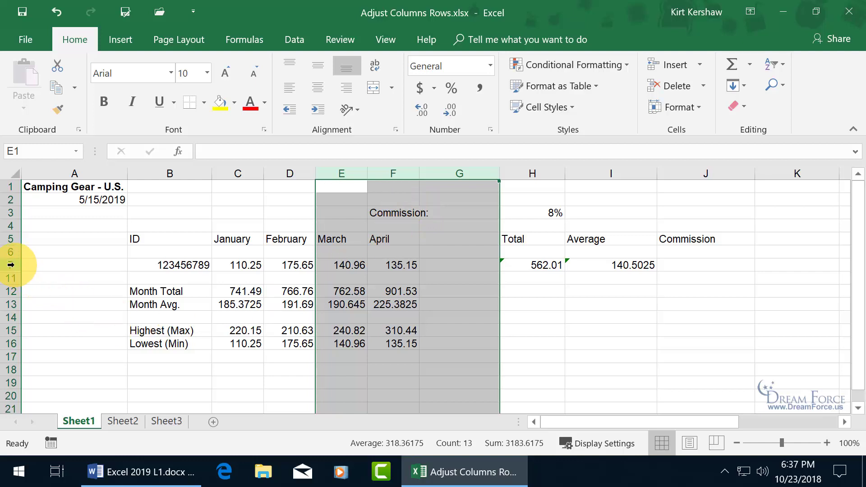
- Unhide rows 8 to 10 by selecting rows 7 through 11, and deselect by choosing cell E10
drag(11, 265, 11, 278)
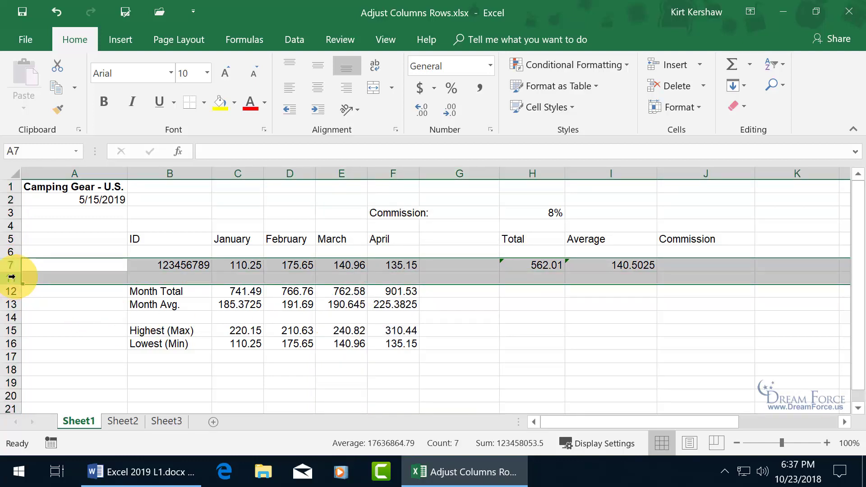
right_click(13, 277)
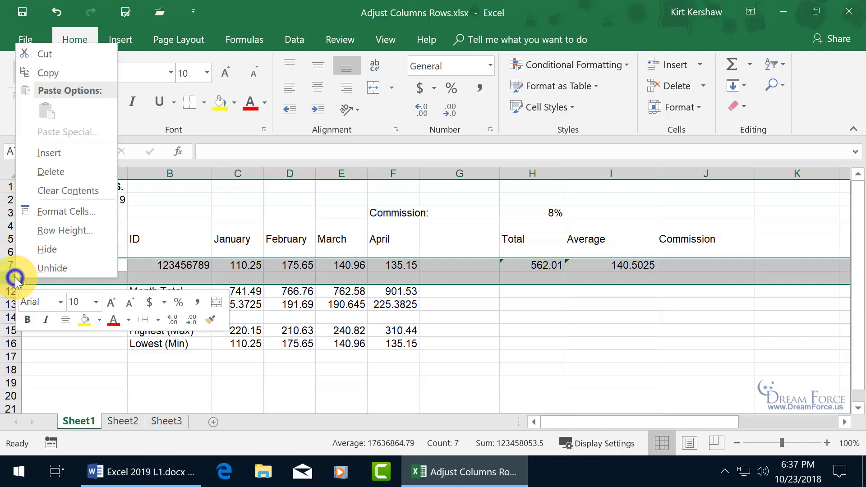
click(43, 267)
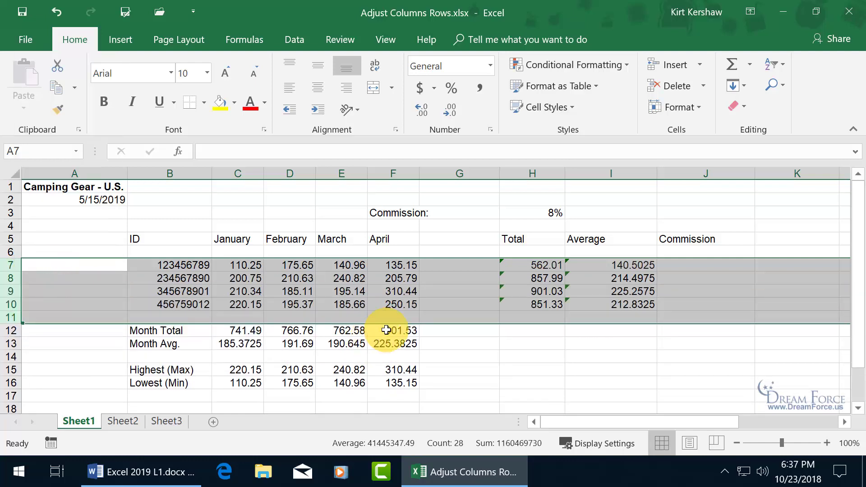
click(335, 303)
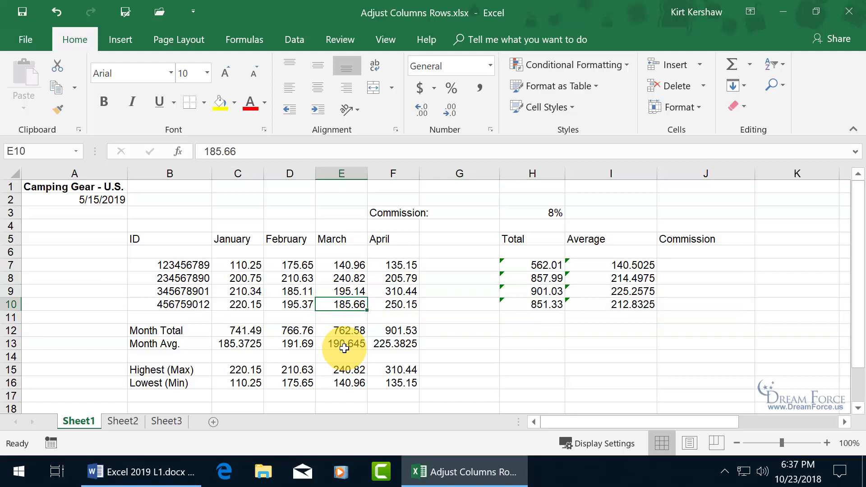
- Hide the Sheet1 worksheet and bring it back with the Unhide sheet command
right_click(74, 421)
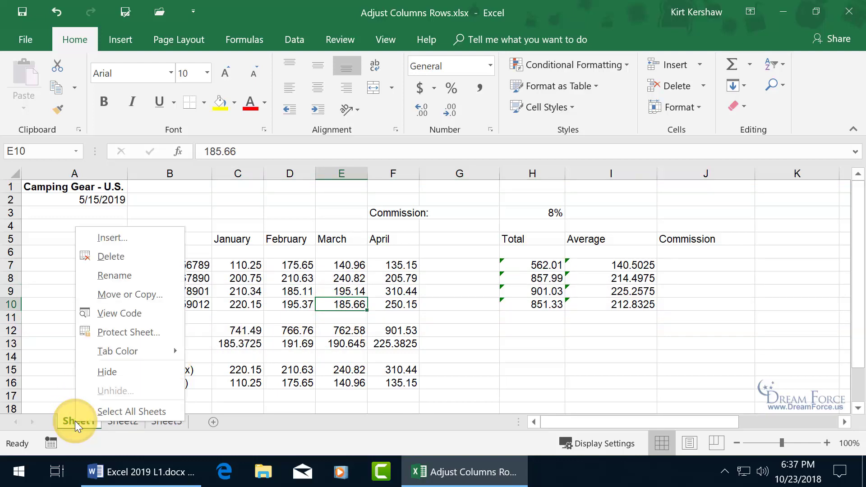
click(108, 372)
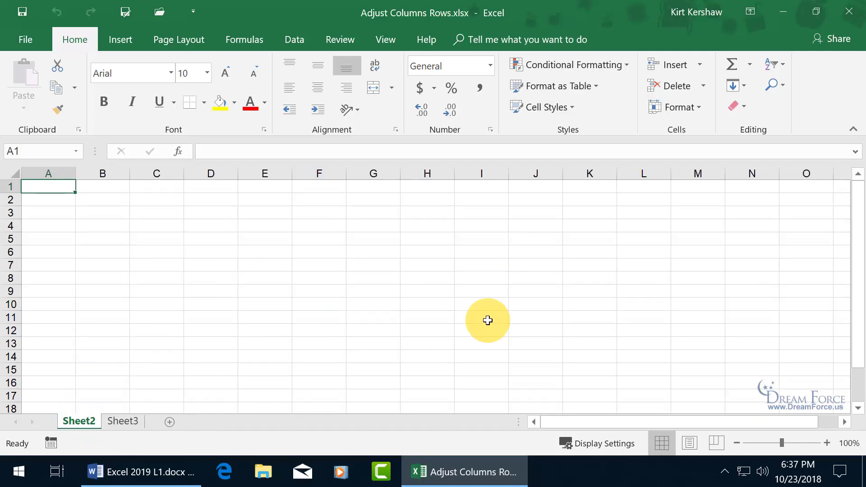
right_click(77, 420)
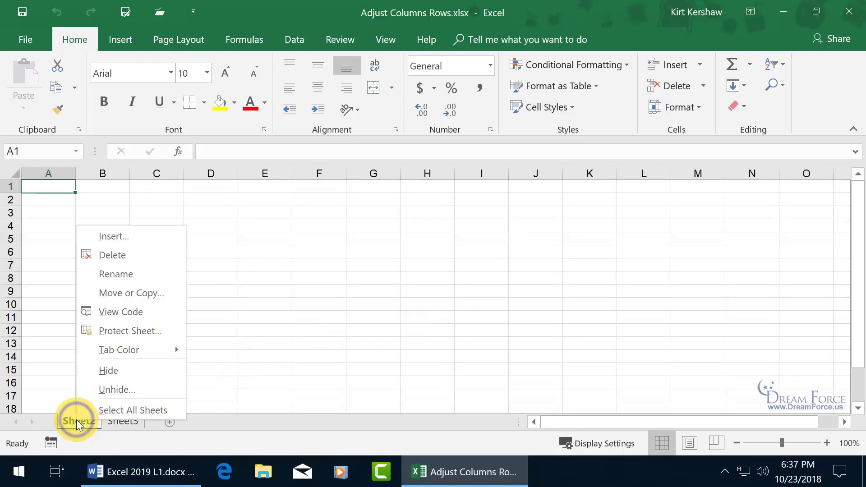
click(109, 390)
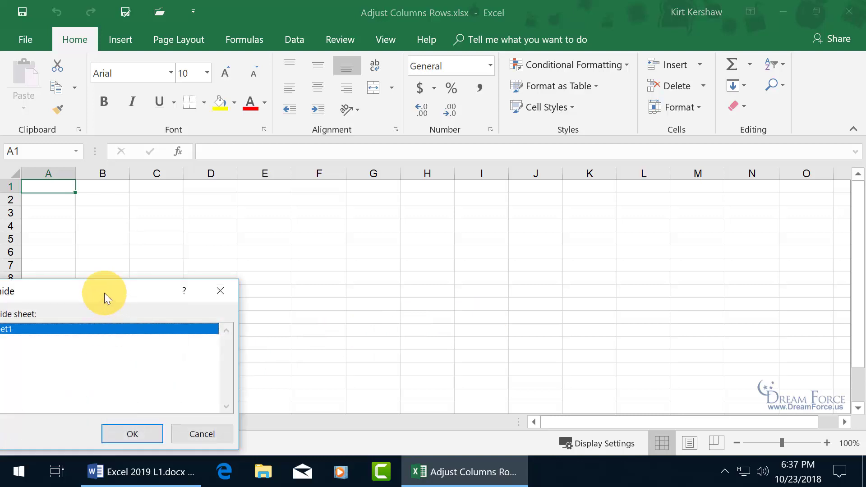
drag(105, 293, 380, 226)
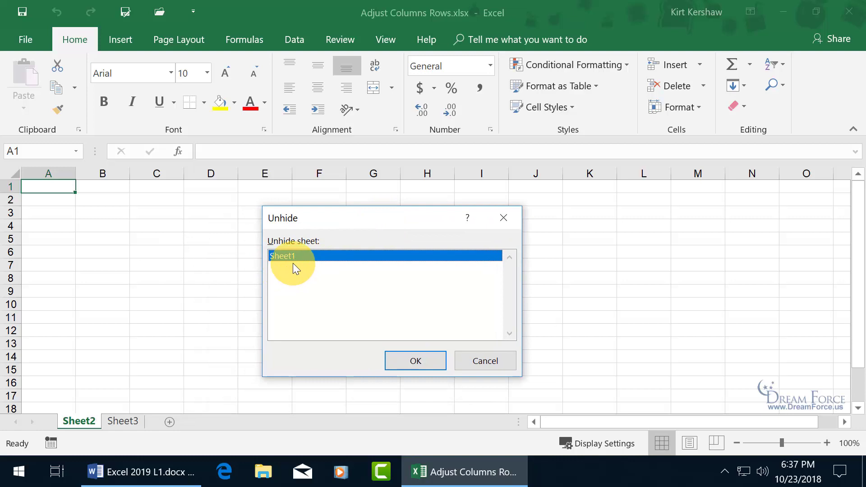
click(416, 360)
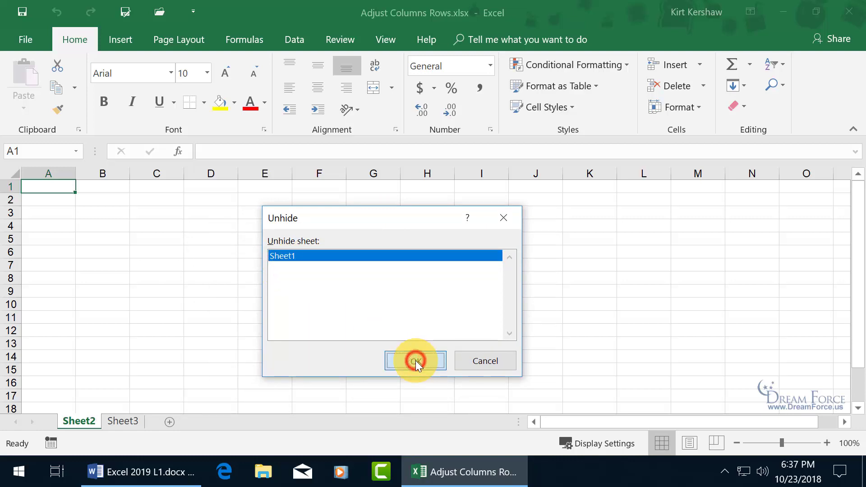
- Hide the window of the Adjust Columns Rows workbook and close Excel, saving the changes
click(385, 39)
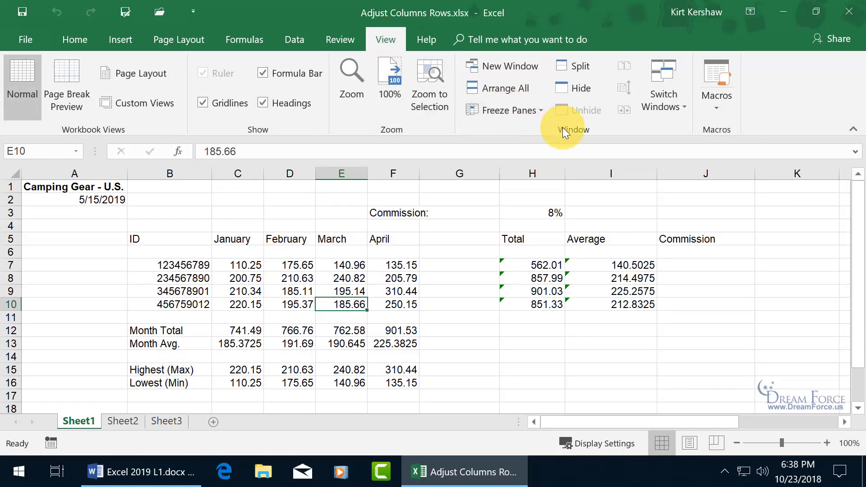
click(578, 87)
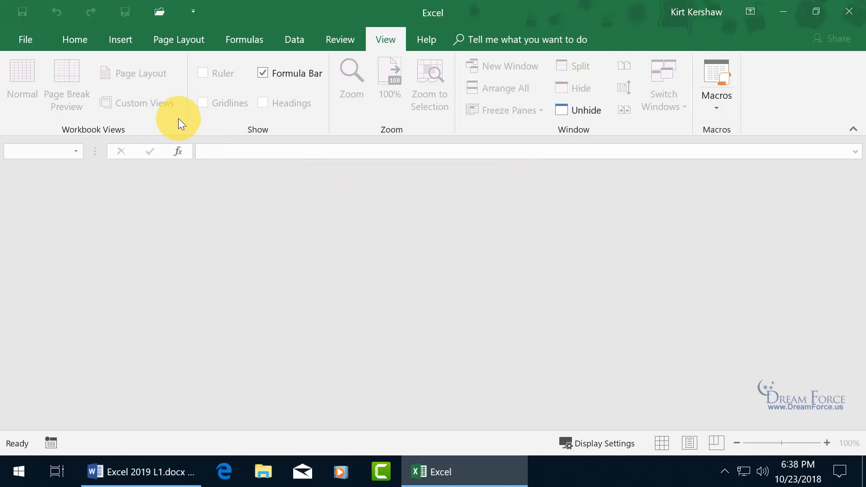
click(849, 11)
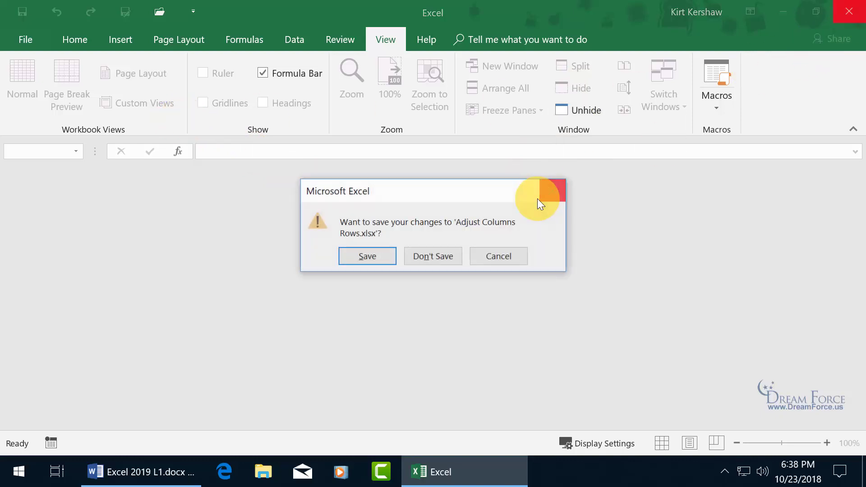
click(381, 255)
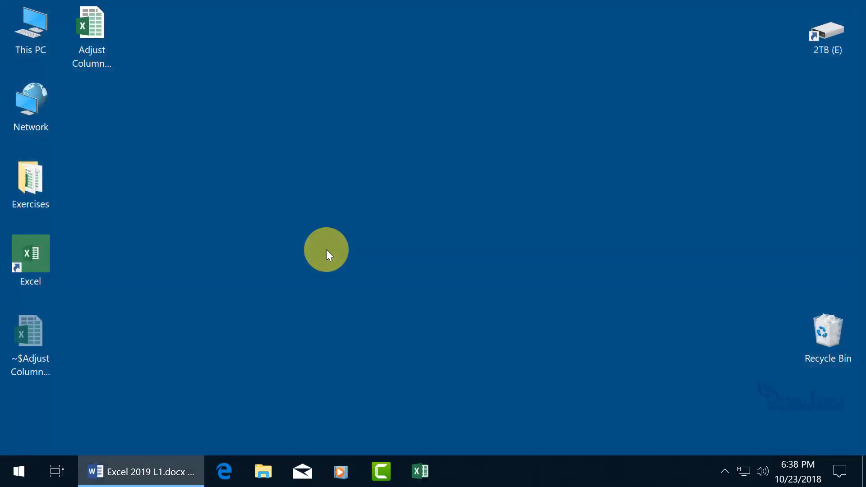
- Reopen the Adjust Columns Rows workbook from the desktop and unhide its window
drag(107, 35, 404, 191)
double_click(405, 188)
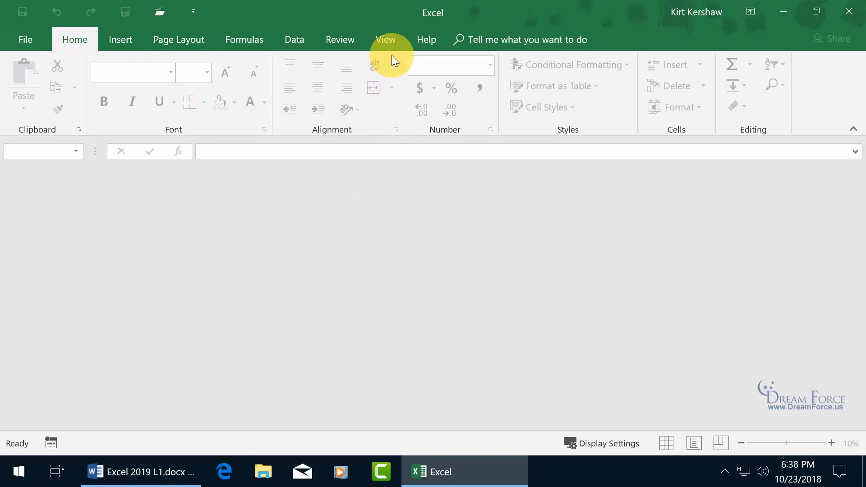
click(388, 39)
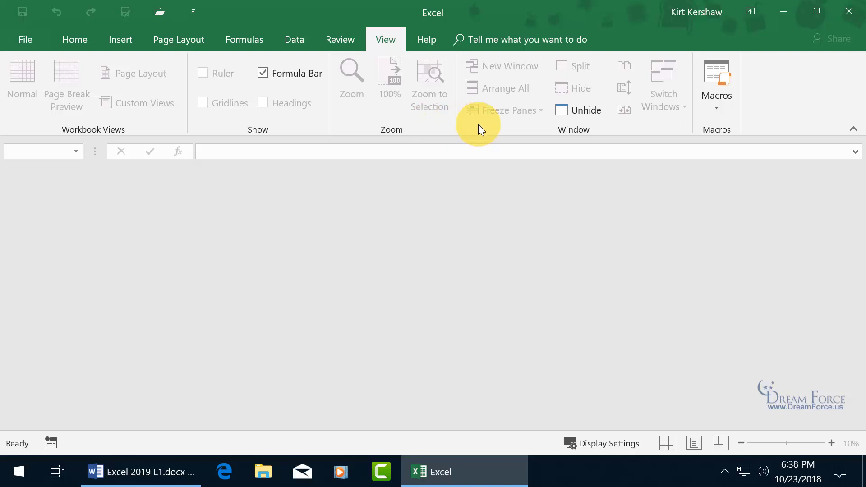
click(585, 112)
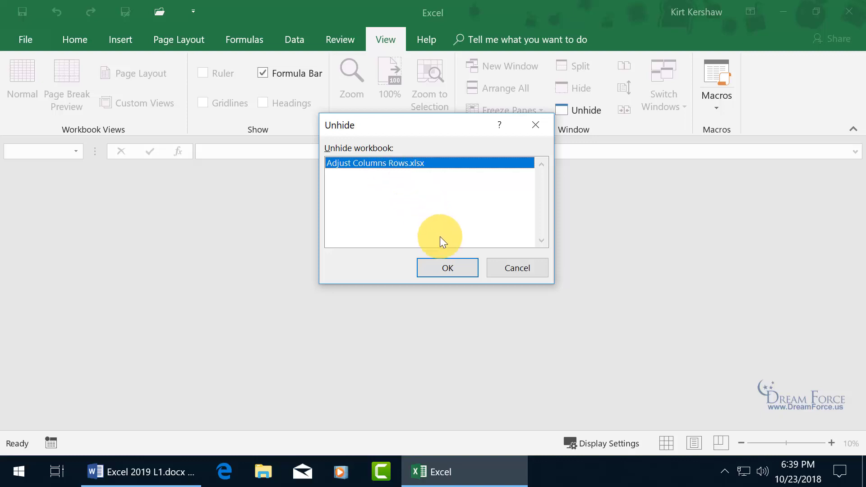
click(448, 269)
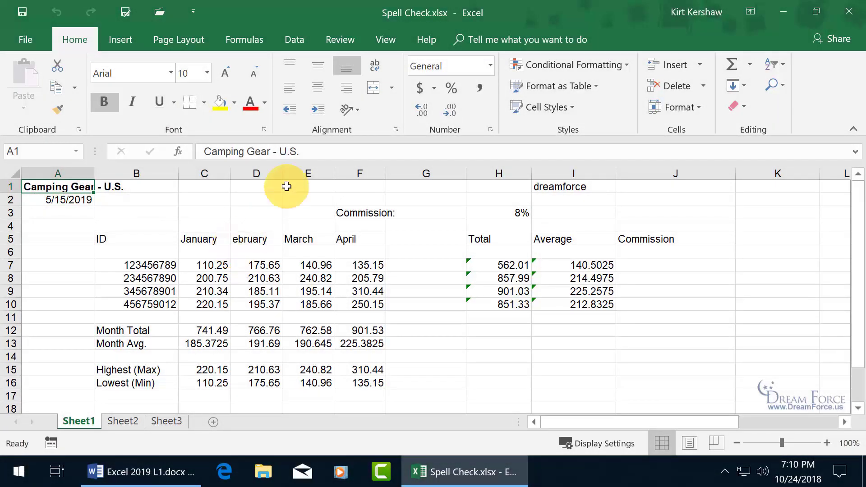
- Run the spelling check on Sheet1 of Spell Check.xlsx and add "dreamforce" to the dictionary
click(344, 44)
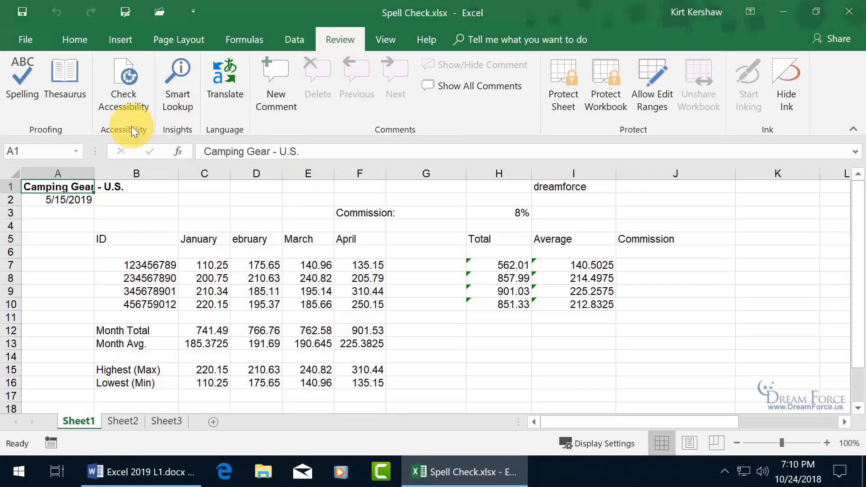
click(24, 94)
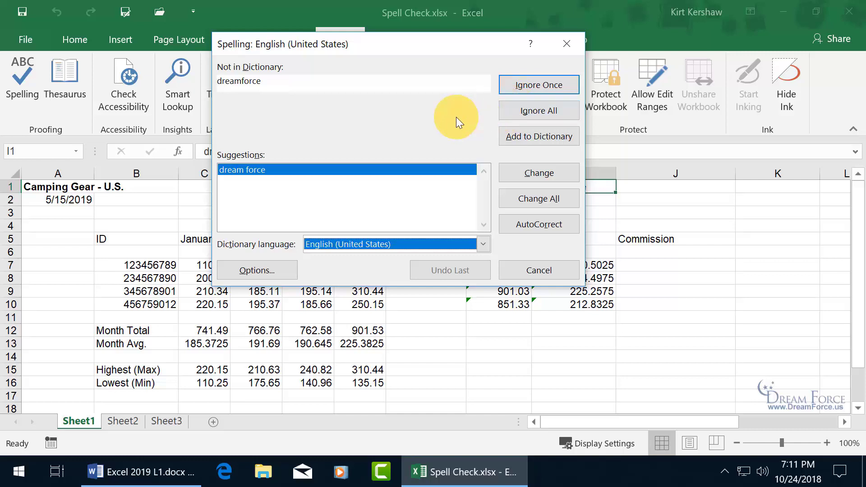
click(512, 136)
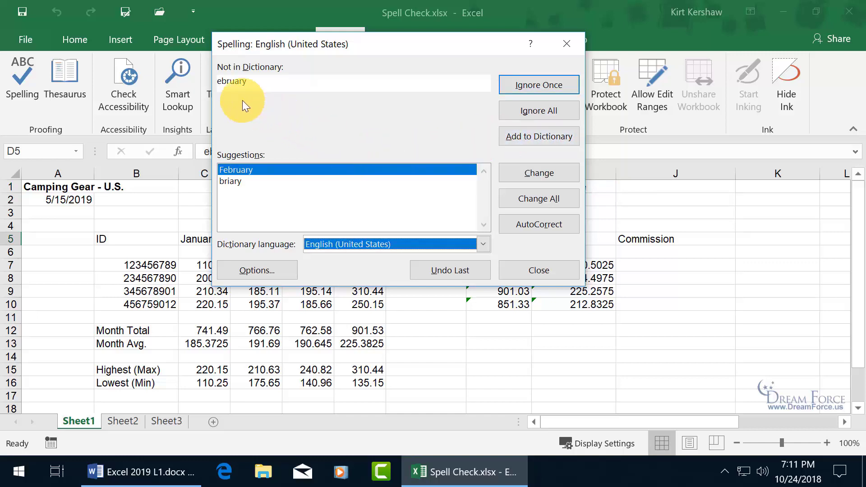
- Correct "ebruary" in cell D5 to the suggestion "February" and finish the spelling check
drag(296, 42, 489, 105)
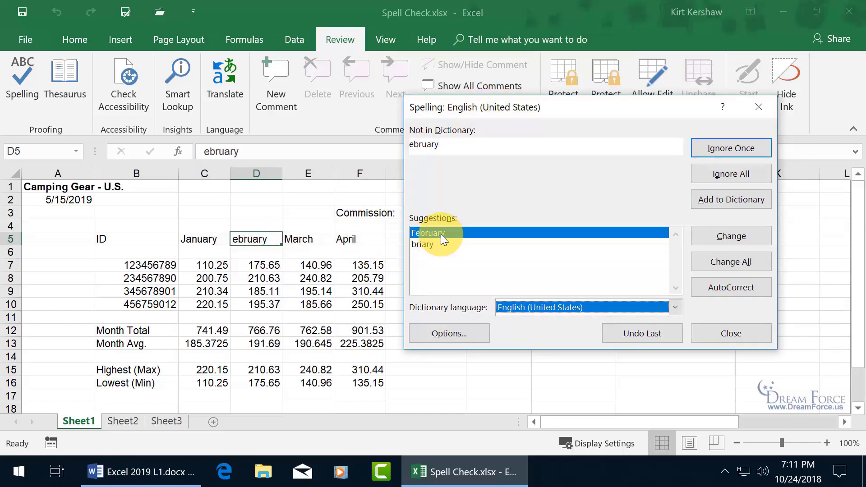
click(428, 244)
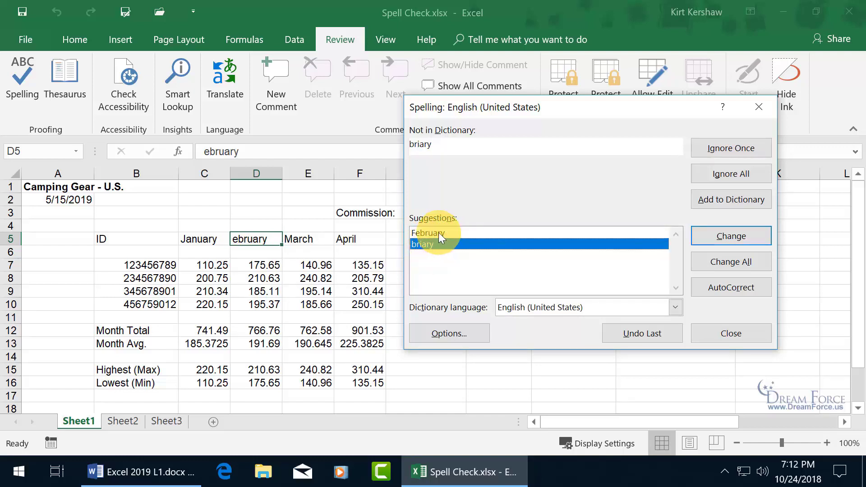
click(438, 232)
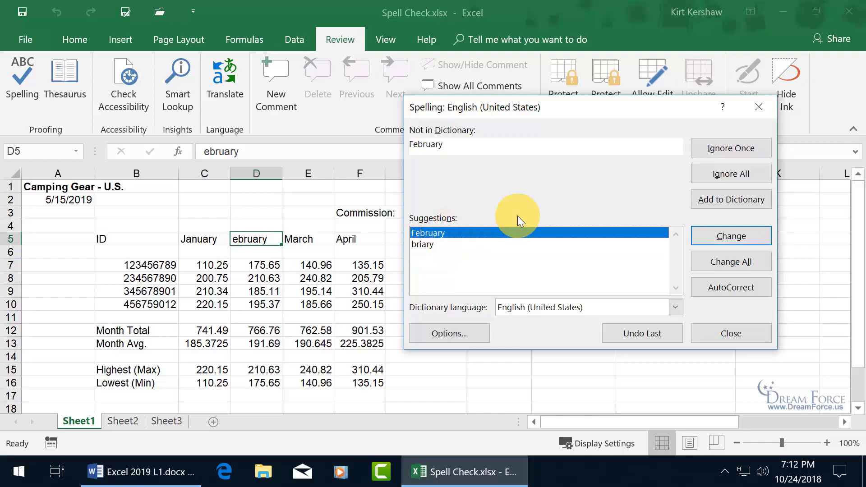
click(718, 237)
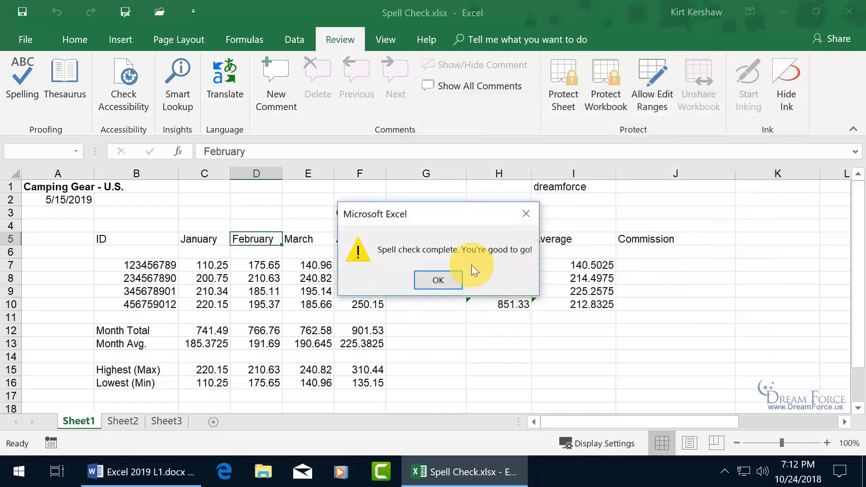
click(443, 281)
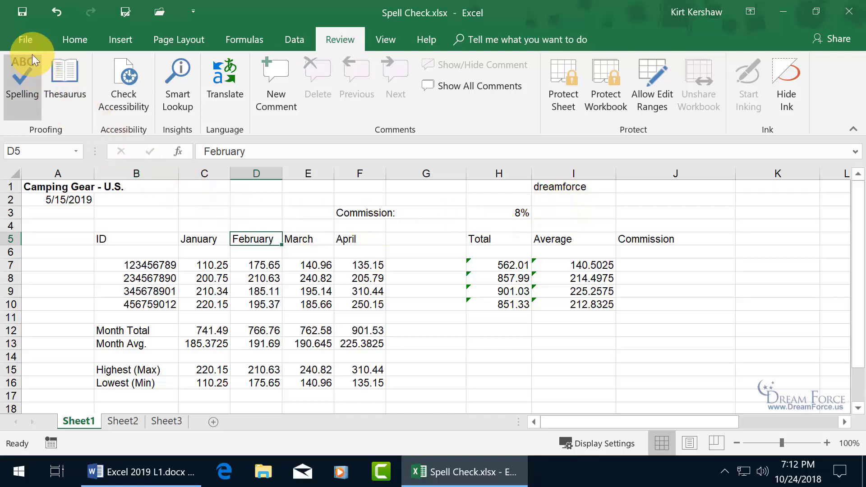
- Open the custom dictionaries list in the proofing options and select the CUSTOM.DIC dictionary
click(26, 39)
scroll(54, 327, down, 1)
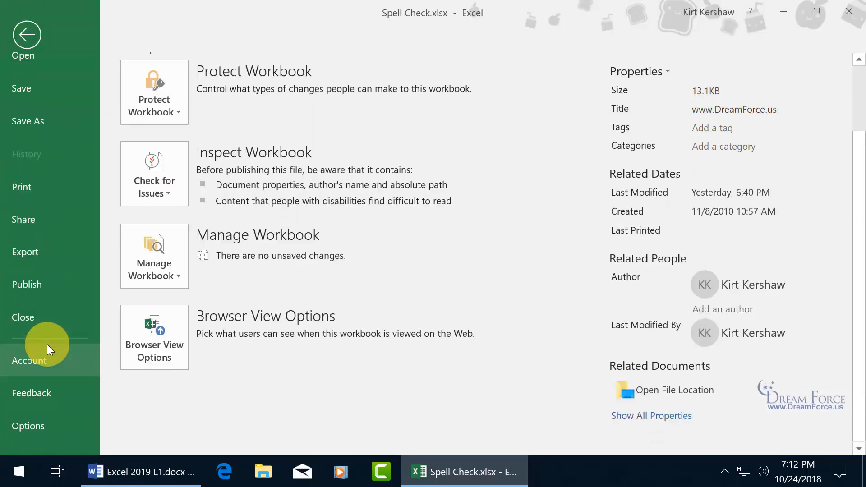
click(31, 425)
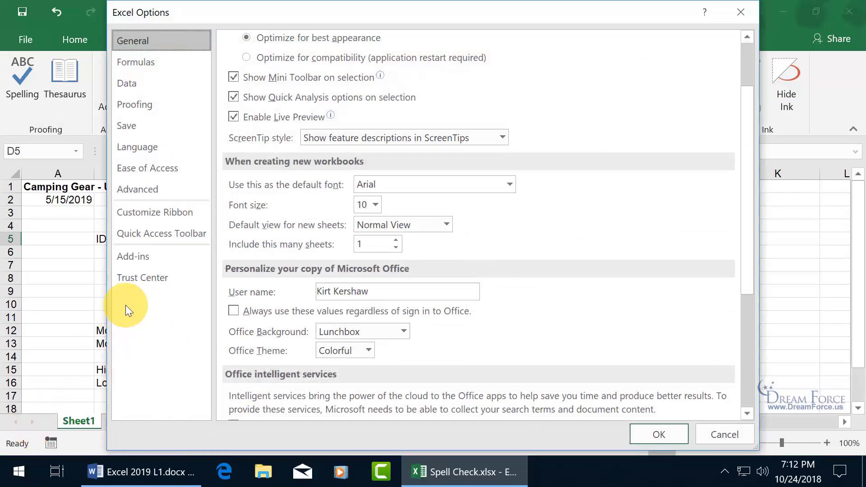
click(152, 103)
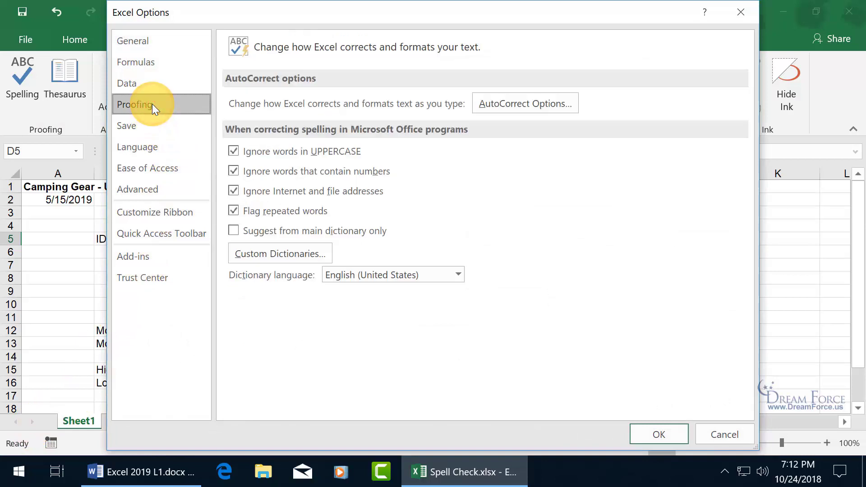
click(286, 256)
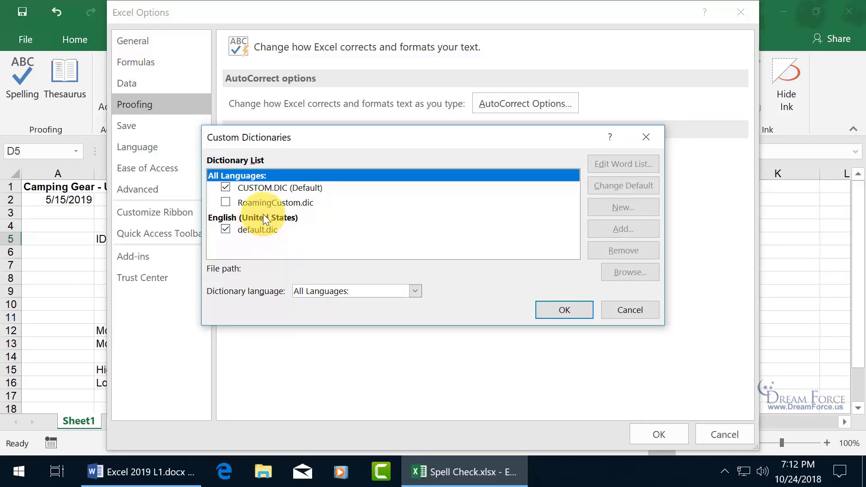
click(271, 188)
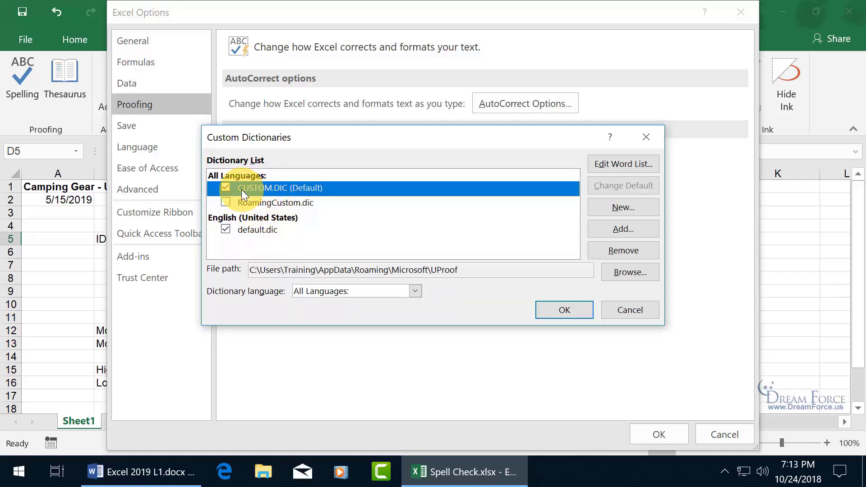
click(262, 232)
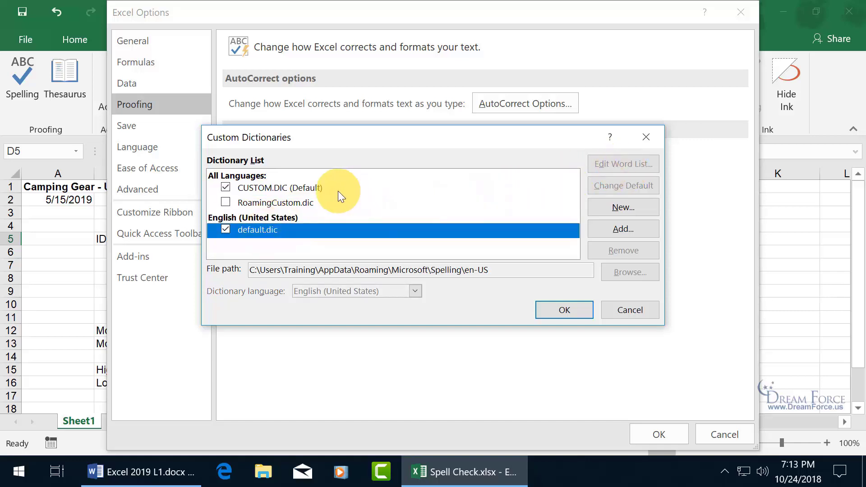
click(300, 187)
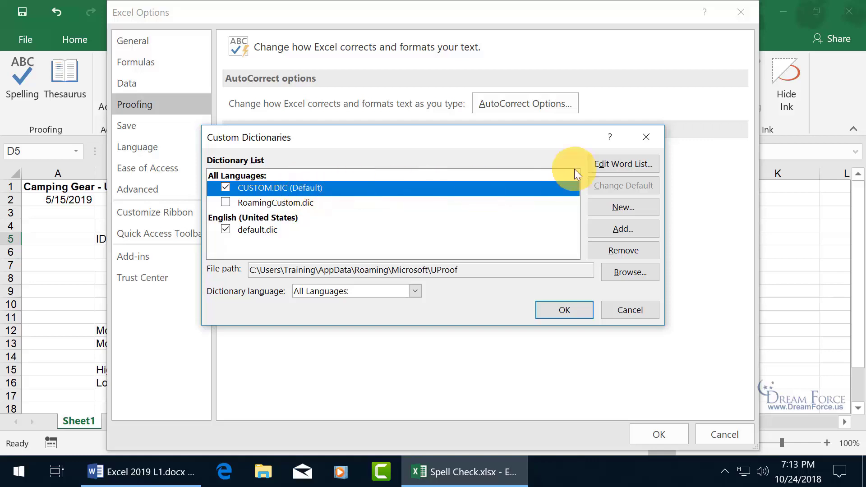
- Delete "dreamforce" from the CUSTOM.DIC word list and accept the dictionary and proofing settings
click(613, 164)
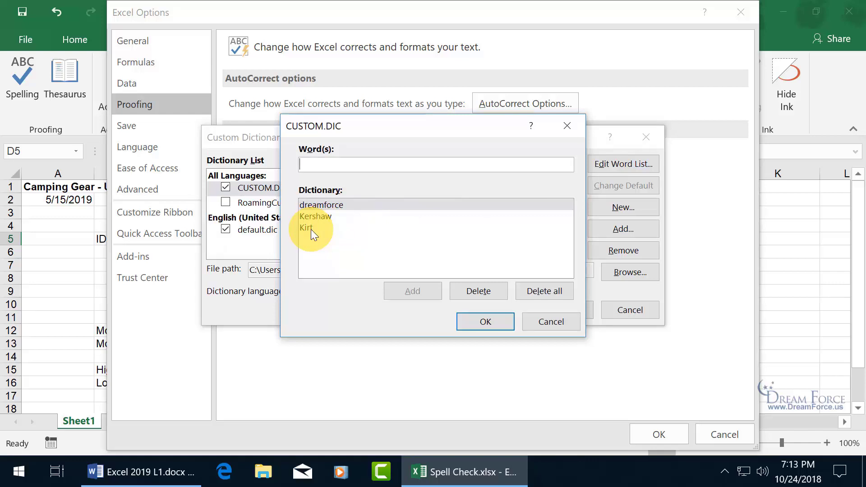
click(340, 206)
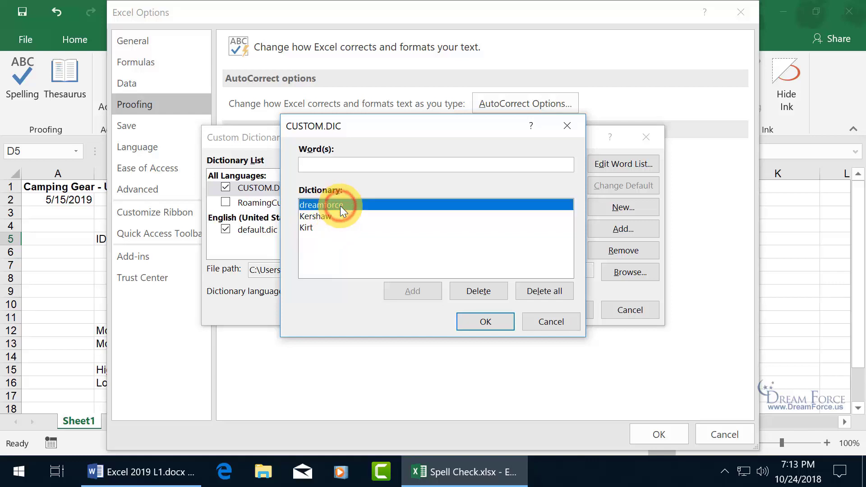
click(477, 289)
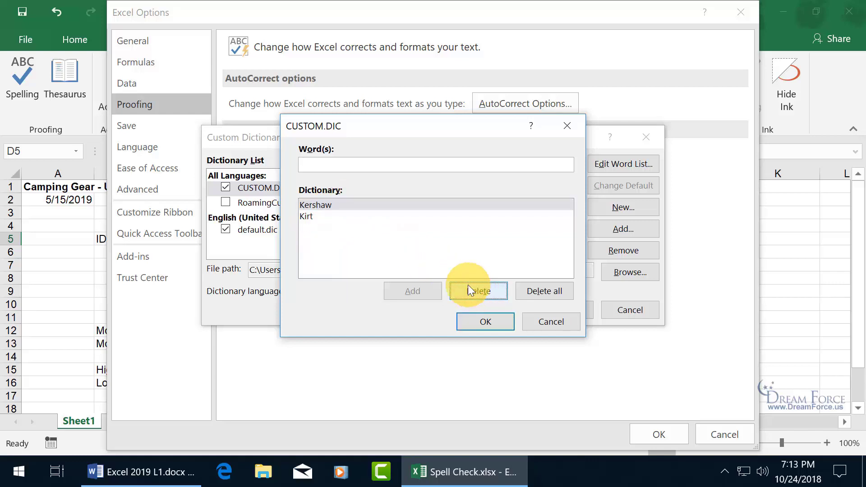
click(341, 167)
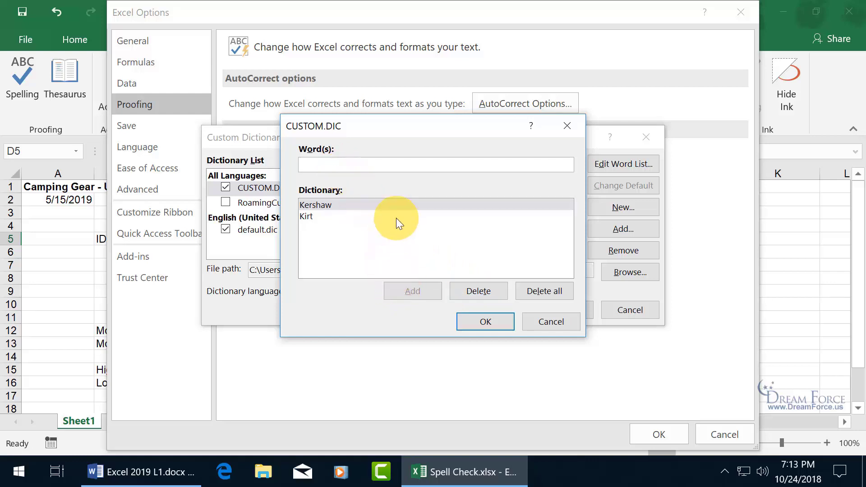
click(485, 320)
click(562, 309)
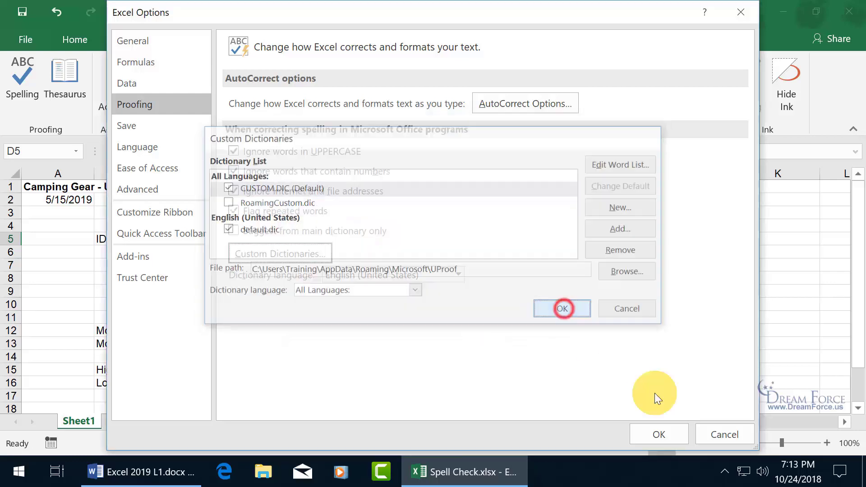
click(659, 435)
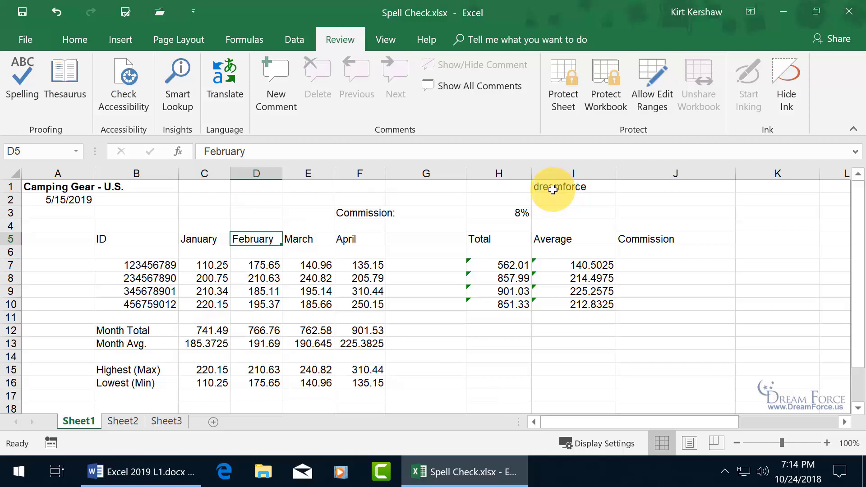
- Rerun the spelling check from the beginning of Sheet1 and cancel it at "dreamforce" without changing the word
click(32, 82)
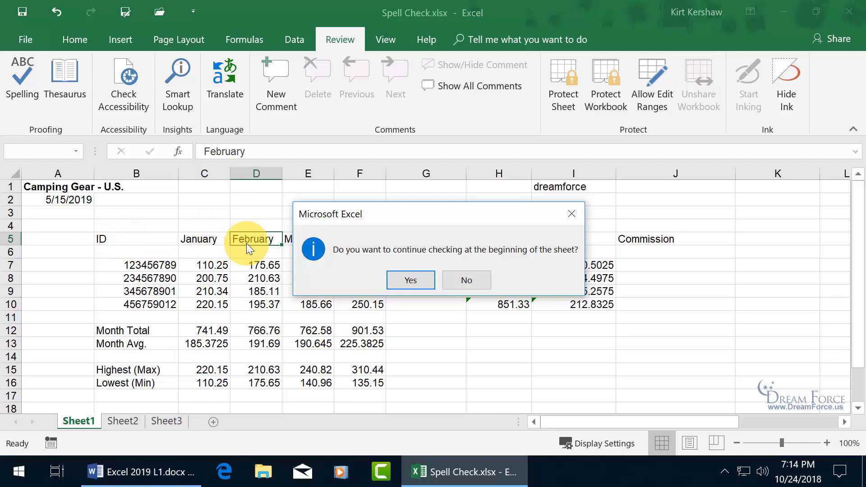
click(419, 281)
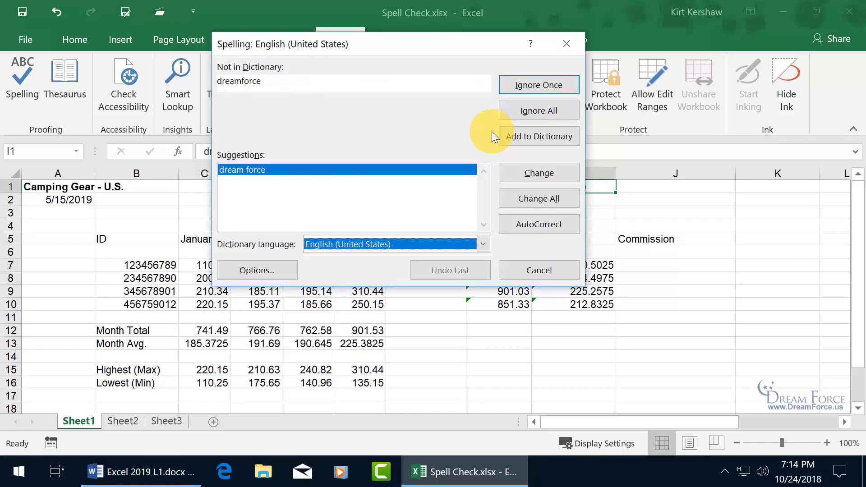
click(533, 270)
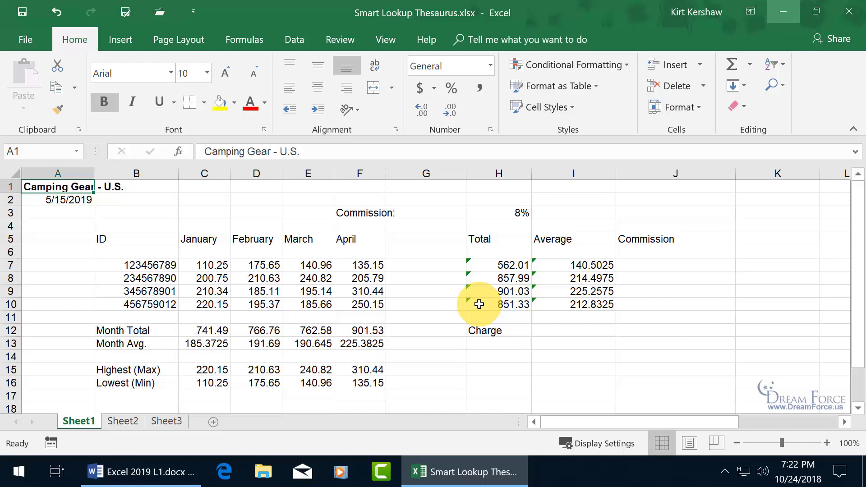
- Run Smart Lookup on the "Commission" heading in cell J5
click(650, 240)
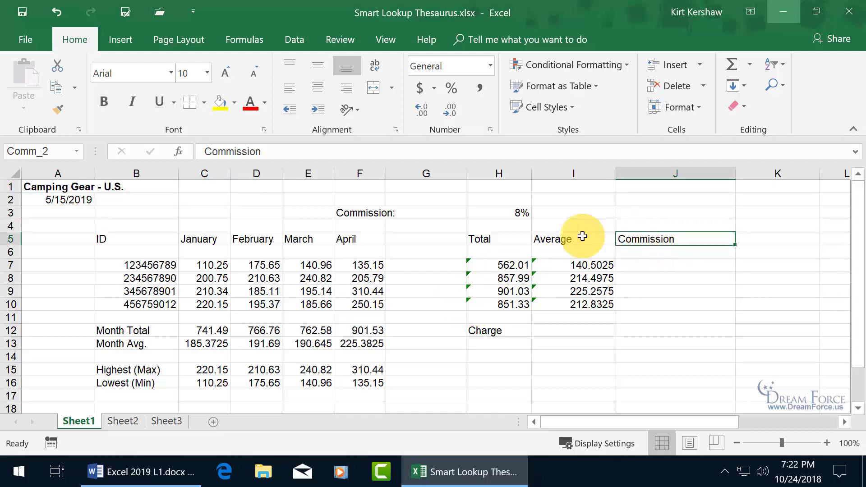
click(340, 40)
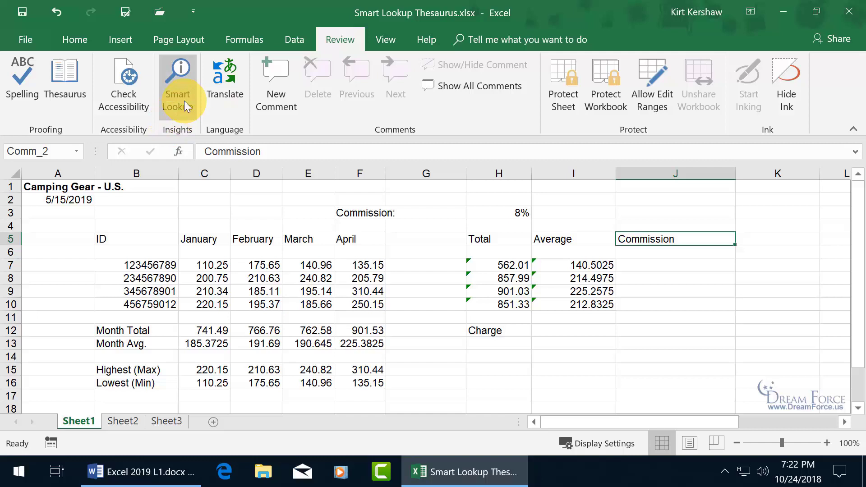
right_click(641, 239)
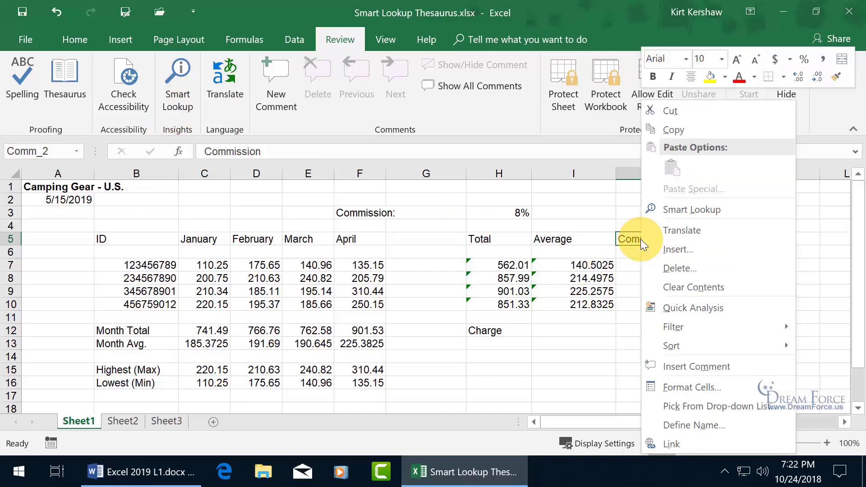
click(681, 212)
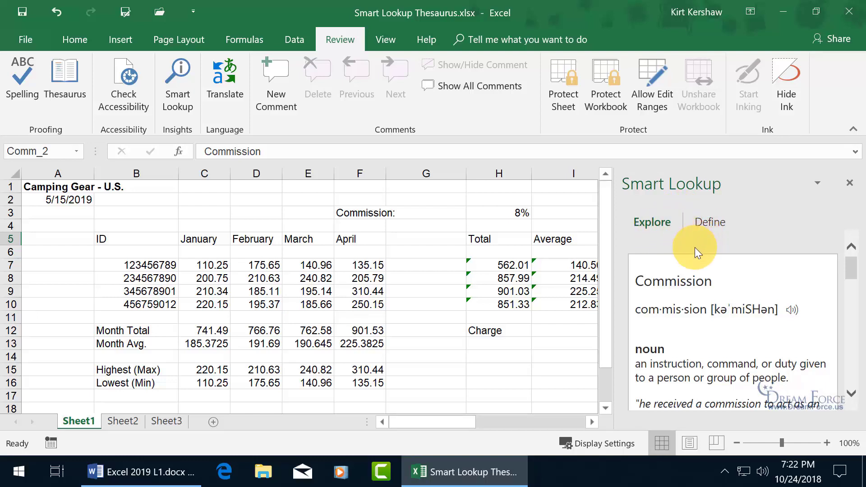
- Play the pronunciation of "Commission" and look through its Explore results, including the Wikipedia entries
mouse_move(852, 266)
mouse_down()
mouse_move(852, 286)
mouse_move(852, 268)
mouse_up()
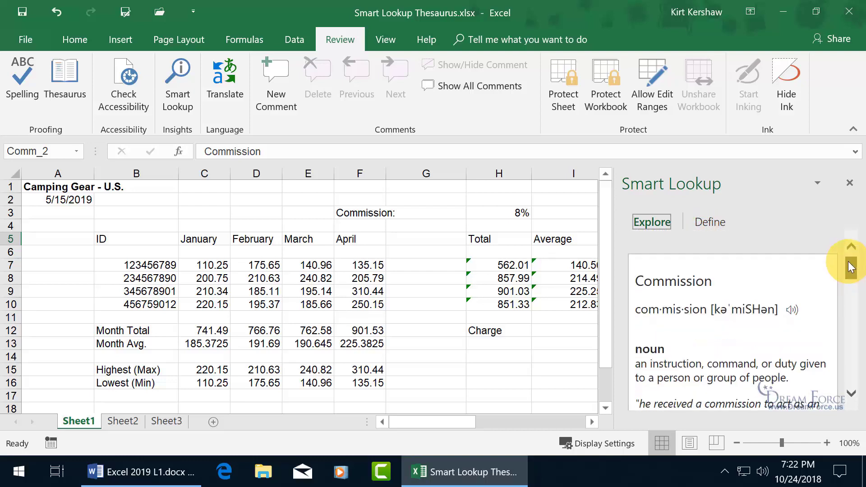
click(794, 315)
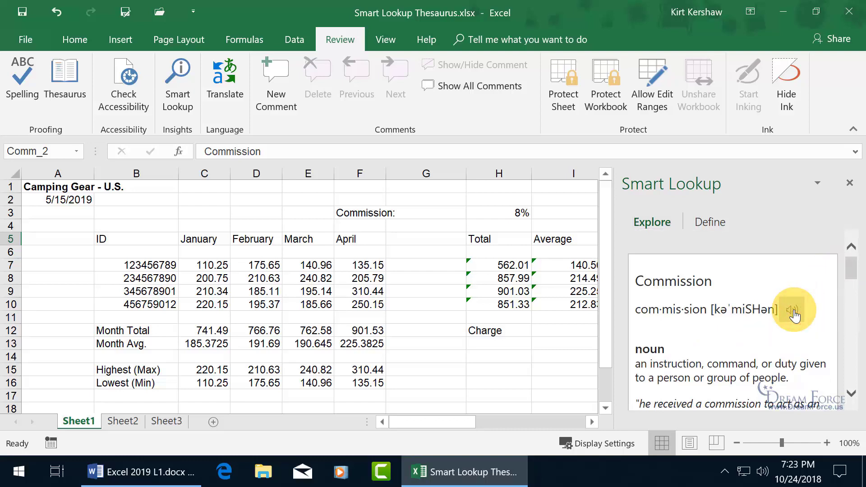
drag(851, 270, 851, 340)
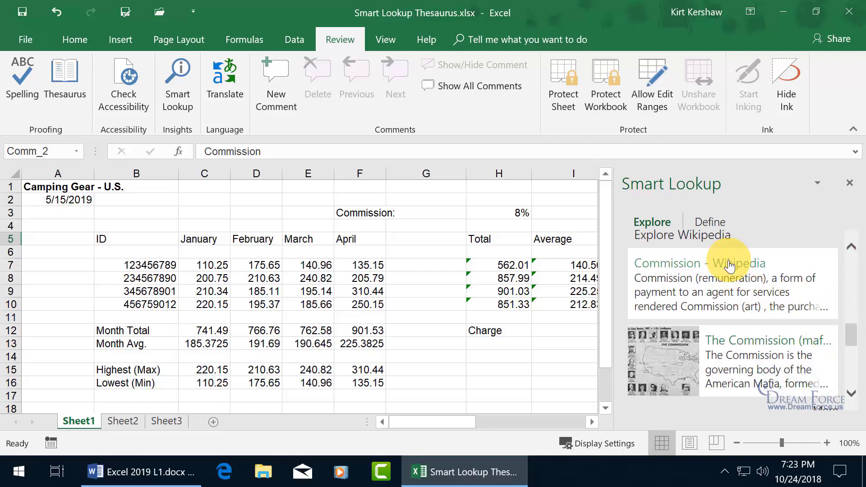
scroll(847, 342, down, 1)
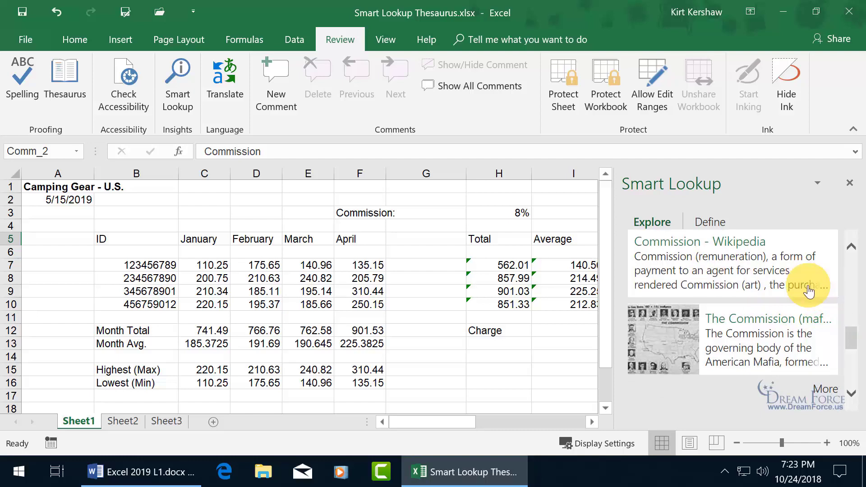
drag(847, 340, 852, 266)
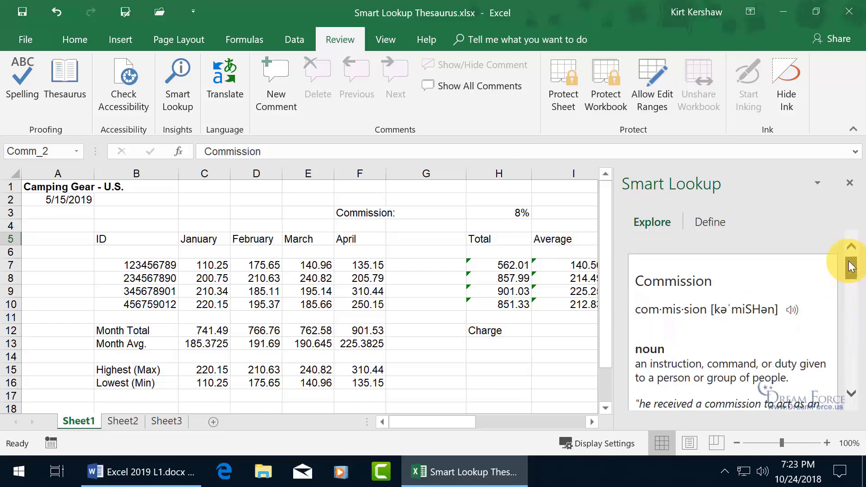
- Review the dictionary definition of "Commission" through to its word origin and close Smart Lookup
click(717, 223)
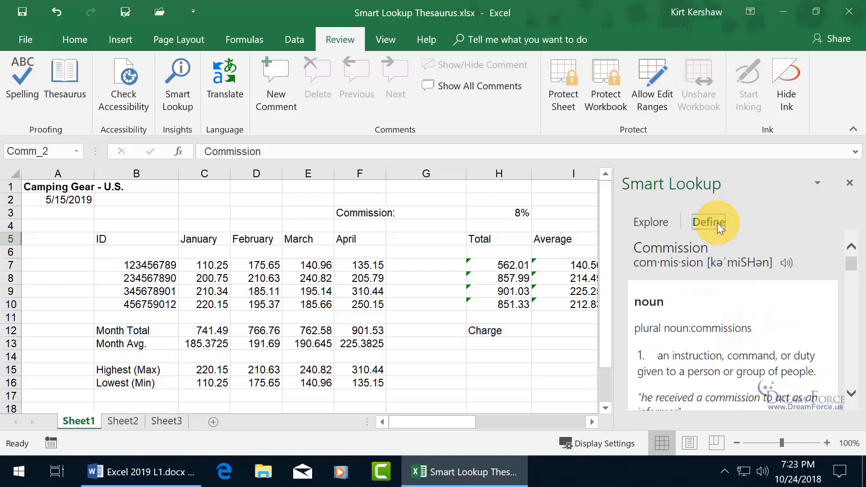
drag(848, 259, 852, 380)
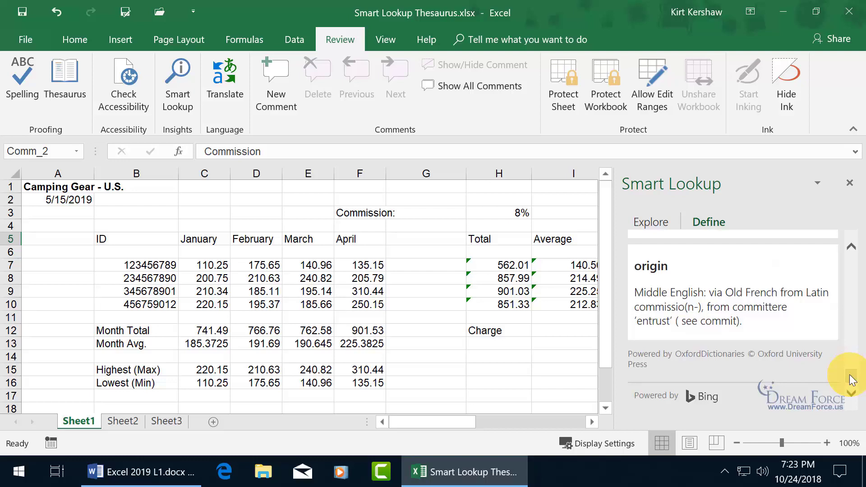
click(849, 183)
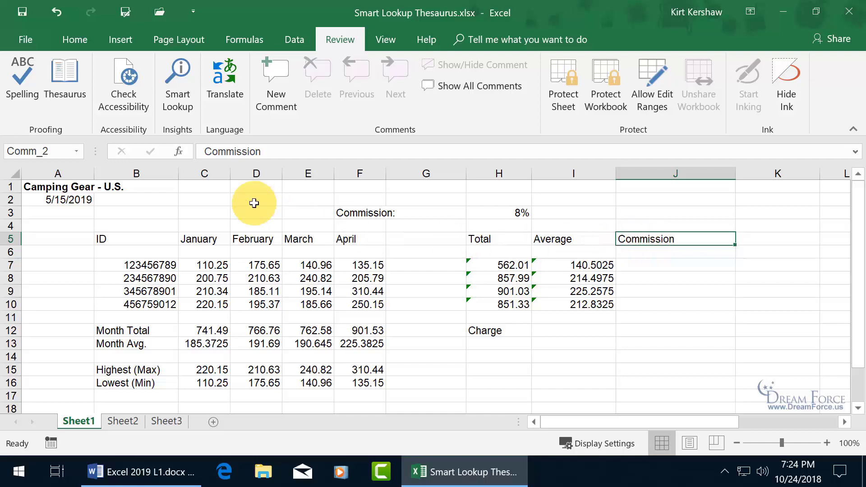
- Replace "Commission" in cell J5 with the Thesaurus synonym "Command"
click(64, 88)
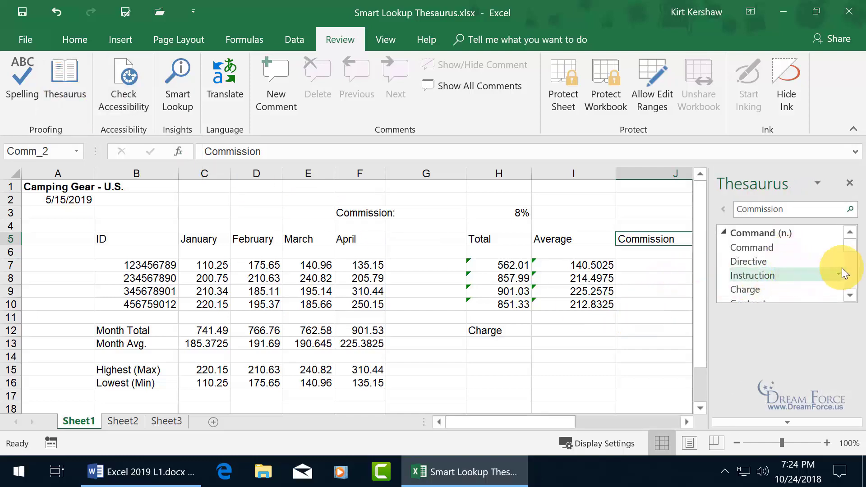
mouse_move(850, 244)
mouse_down()
mouse_move(852, 255)
mouse_move(850, 241)
mouse_up()
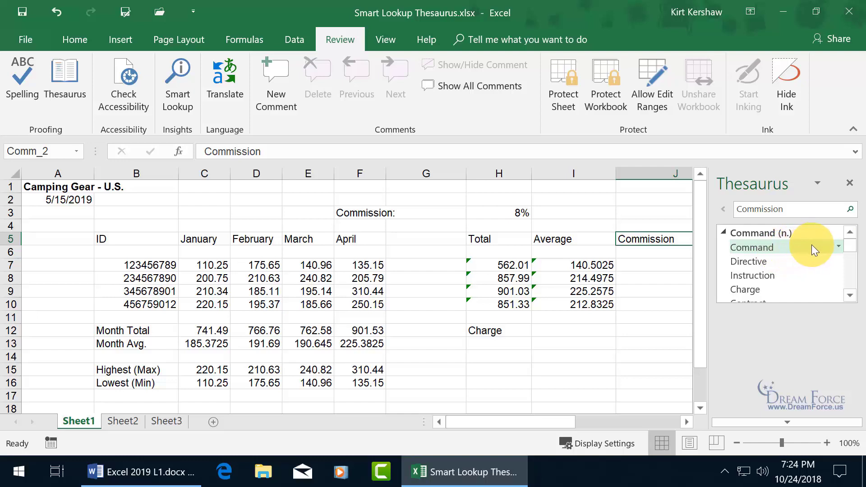
click(839, 247)
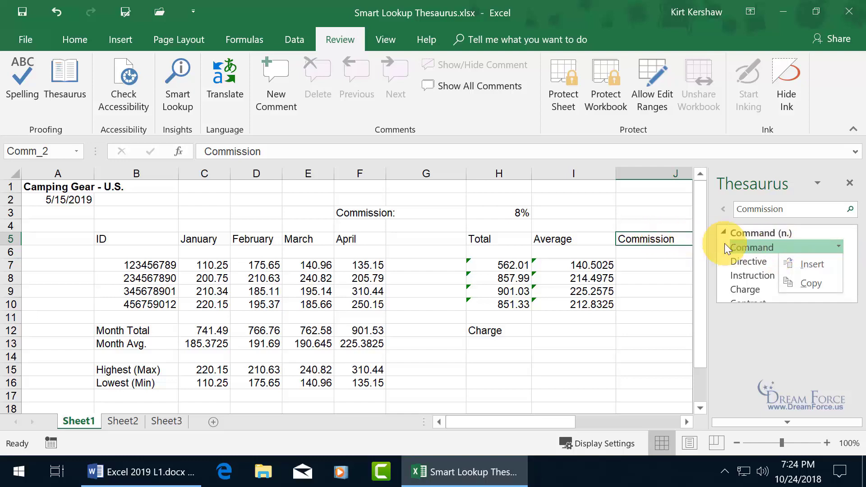
click(815, 261)
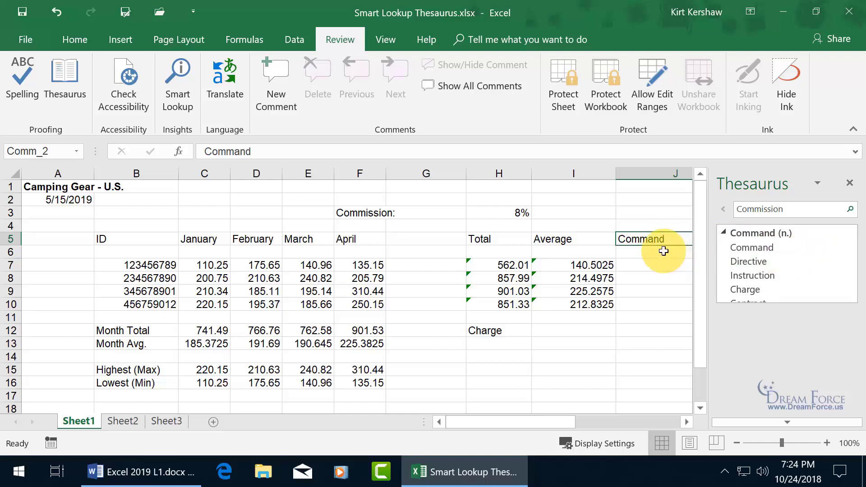
- Insert the Thesaurus synonym "Directive" into empty cell I13
click(563, 344)
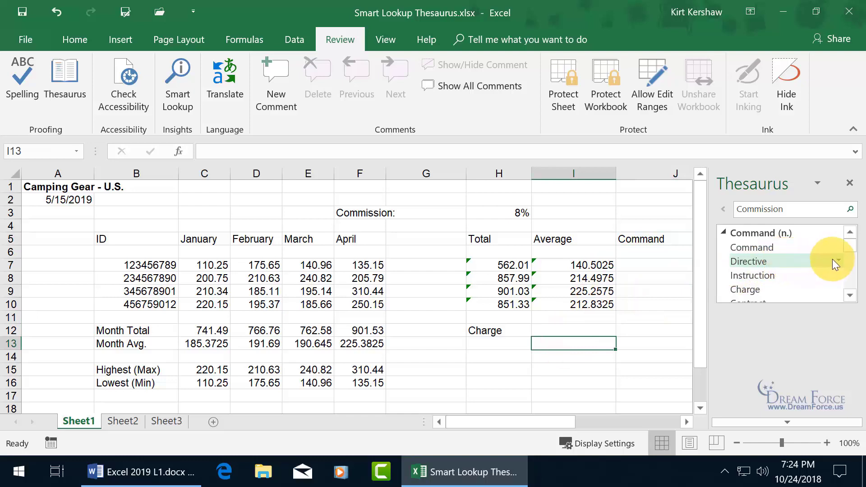
click(839, 259)
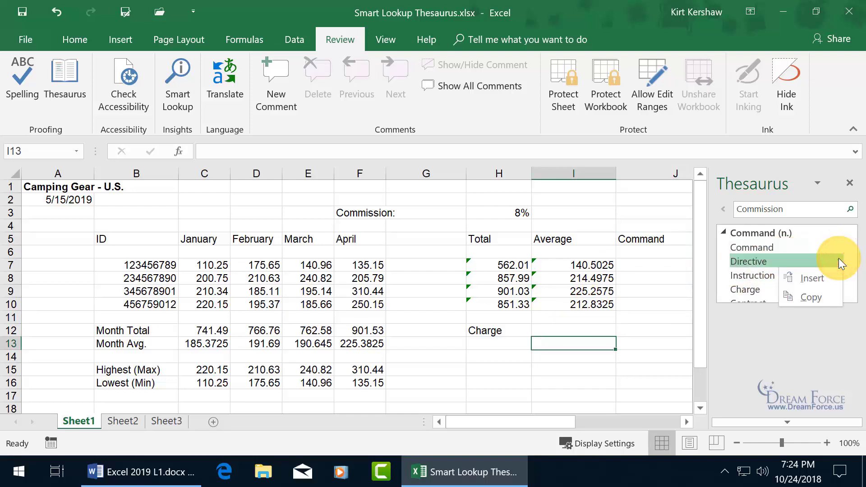
click(823, 280)
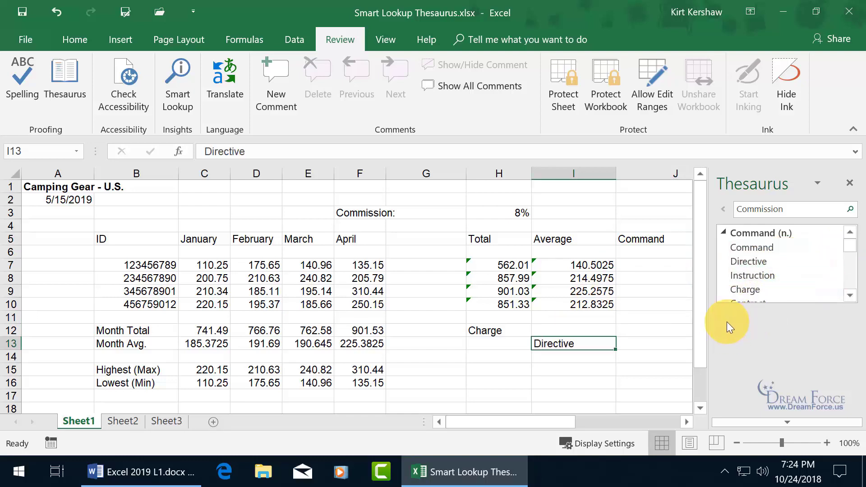
- Copy the Thesaurus synonym "Command" and paste it into empty cell G8
click(762, 248)
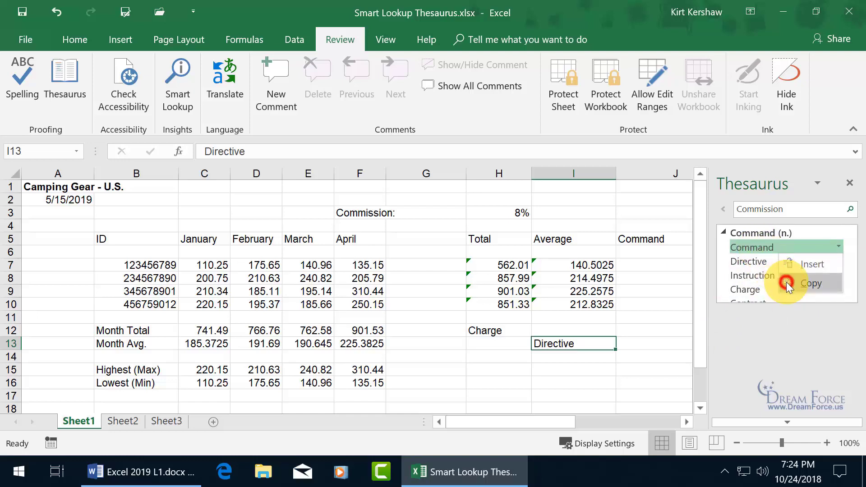
click(786, 282)
click(424, 279)
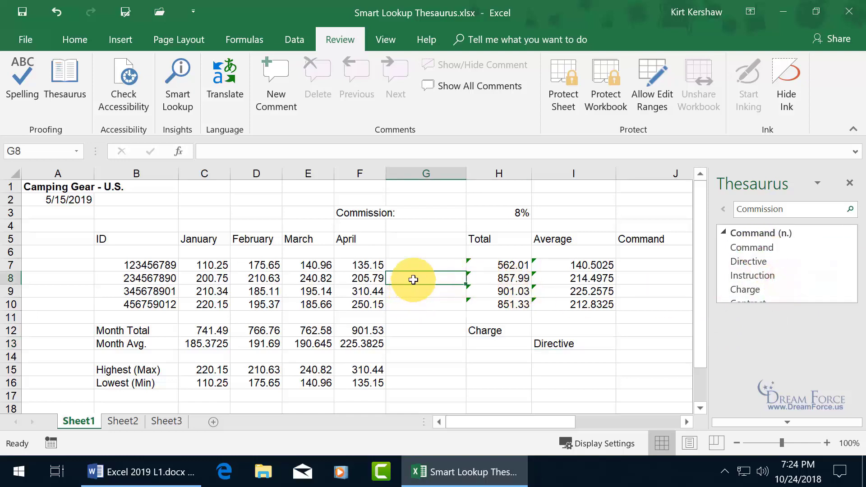
key(ctrl+v)
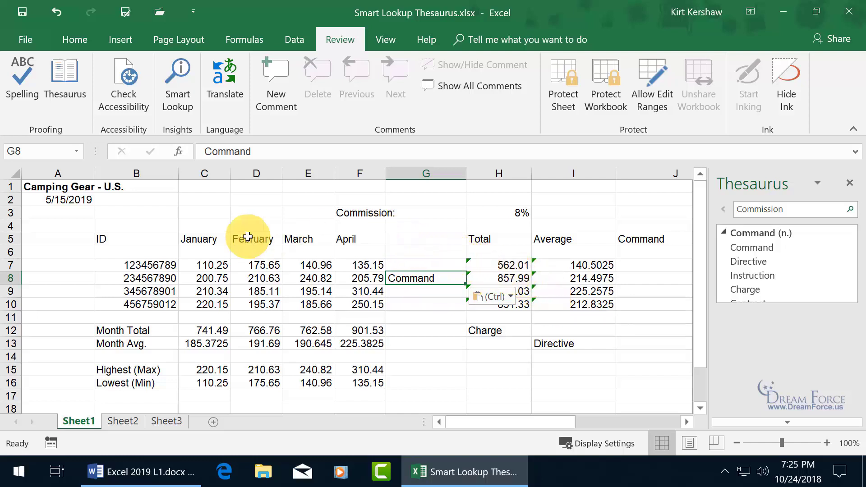
- Look up the title in cell A1 in the Thesaurus and in Smart Lookup, reviewing its Explore and Define results, and close both
click(54, 188)
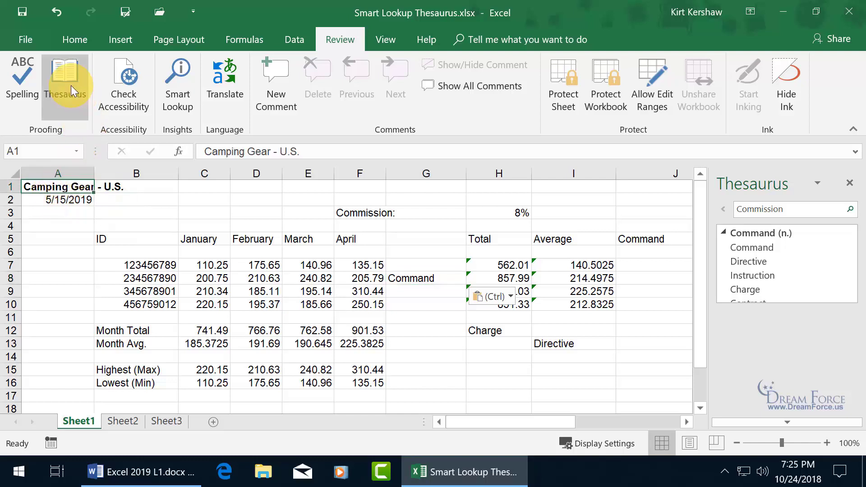
click(64, 74)
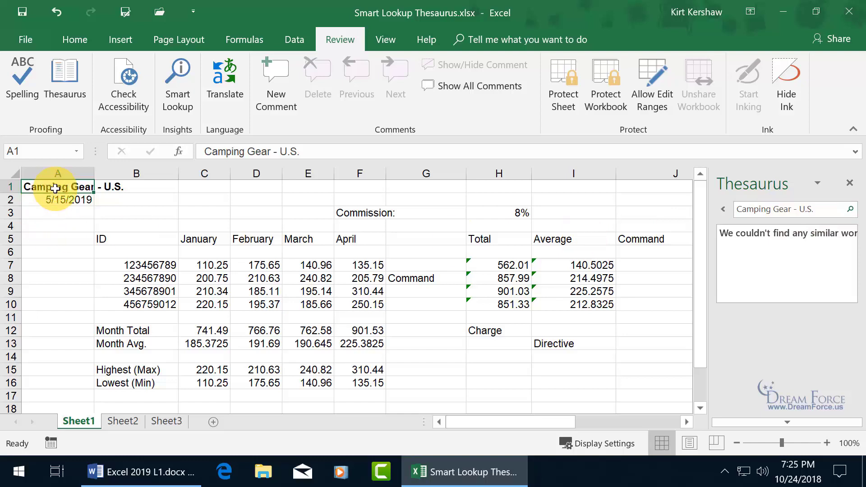
right_click(55, 187)
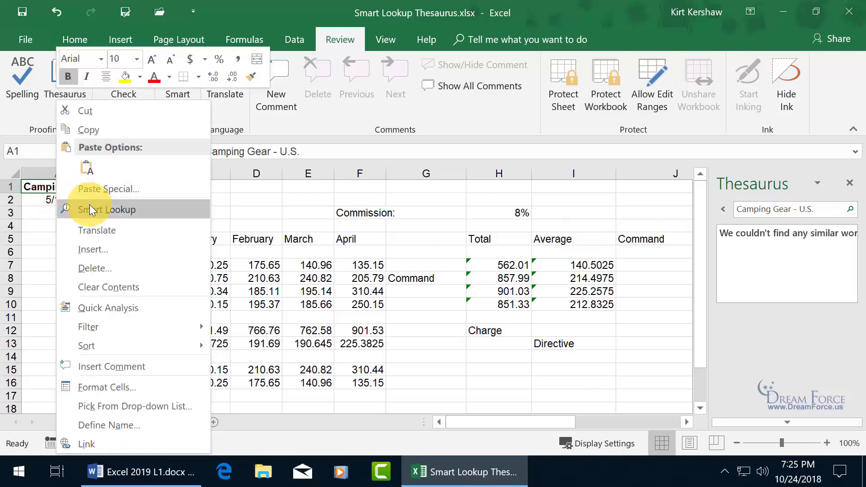
click(86, 208)
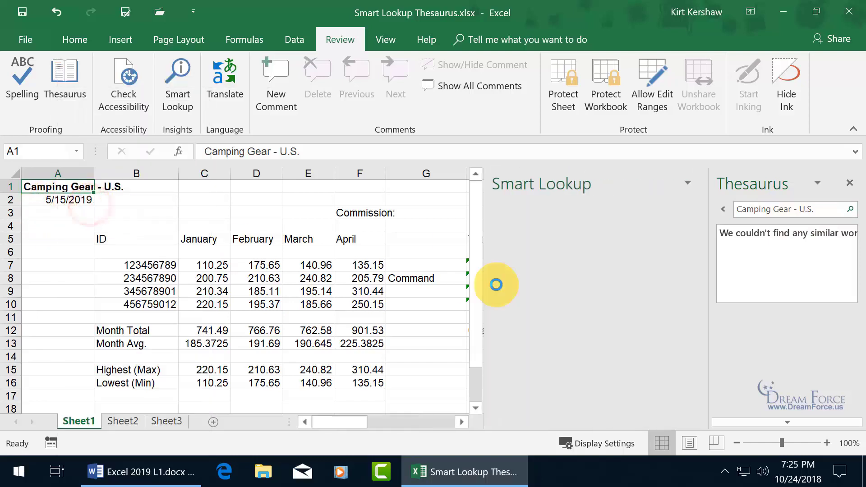
click(850, 184)
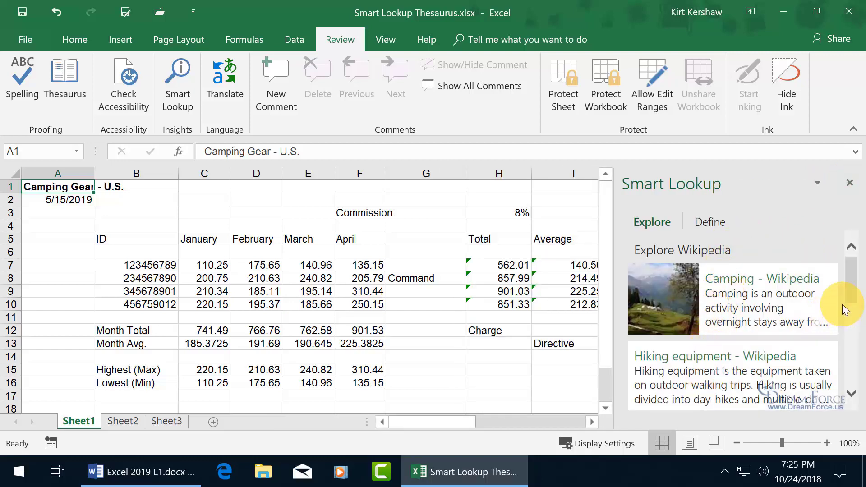
drag(854, 289, 861, 356)
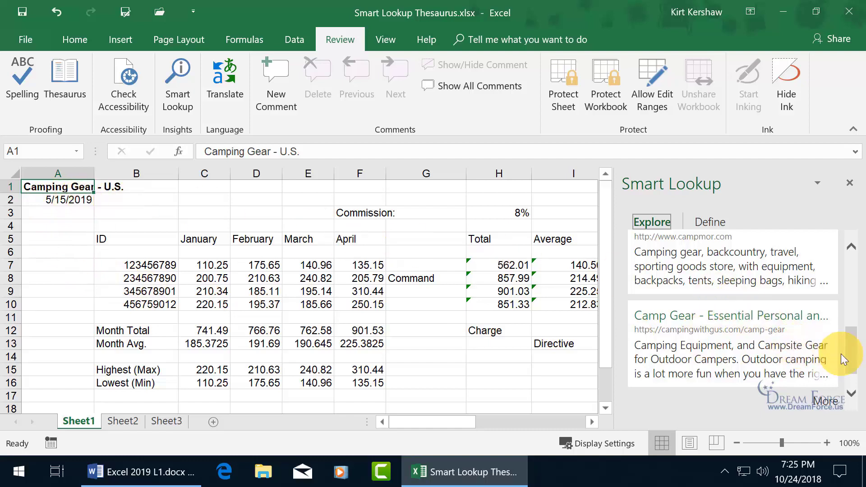
scroll(842, 360, up, 10)
click(712, 219)
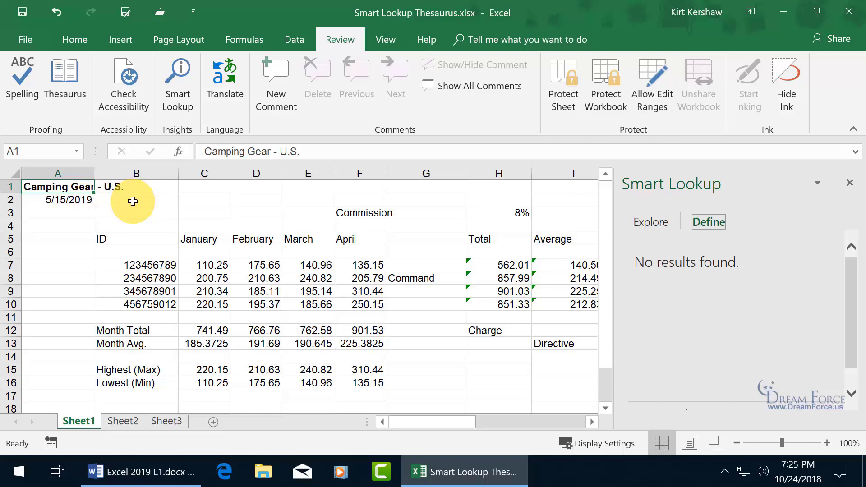
click(850, 183)
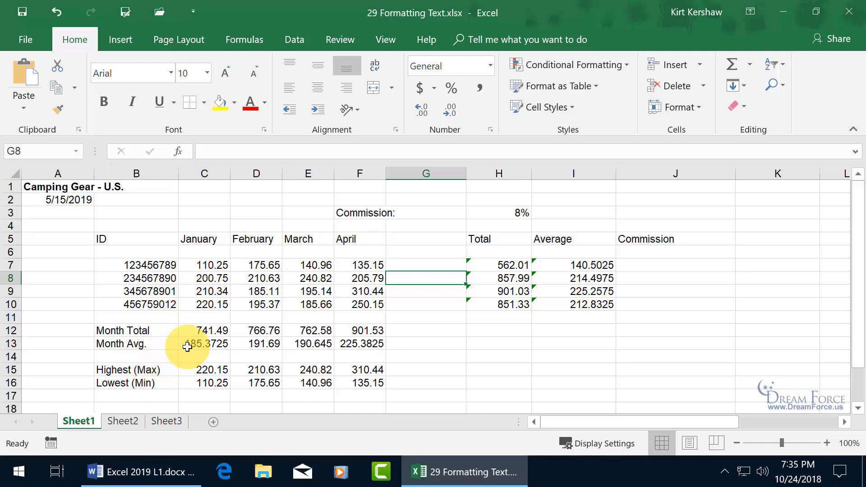
- Try bold on the month headings in C5:F5 and the labels in B12:B13 and B15:B16, and remove it again
drag(183, 239, 352, 241)
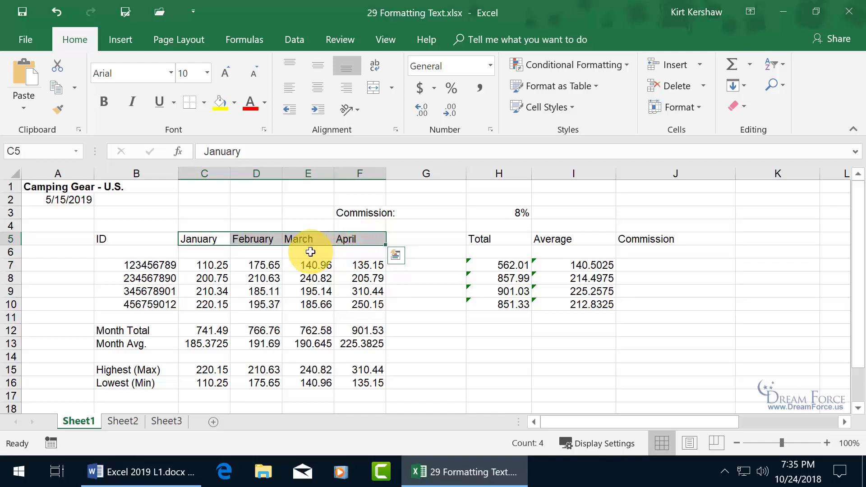
drag(135, 333, 140, 396)
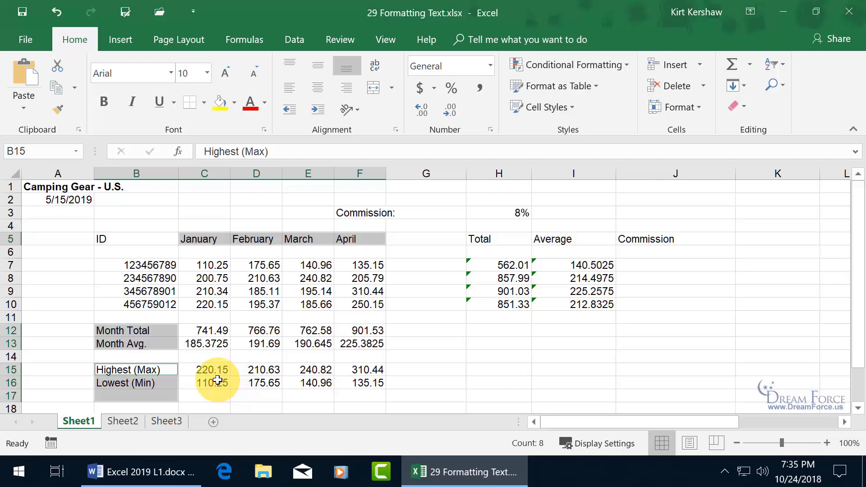
ctrl+click(166, 395)
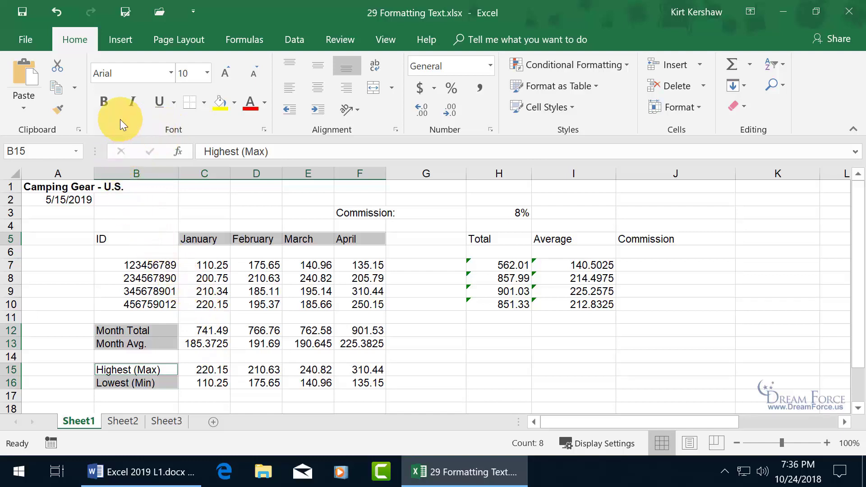
click(107, 104)
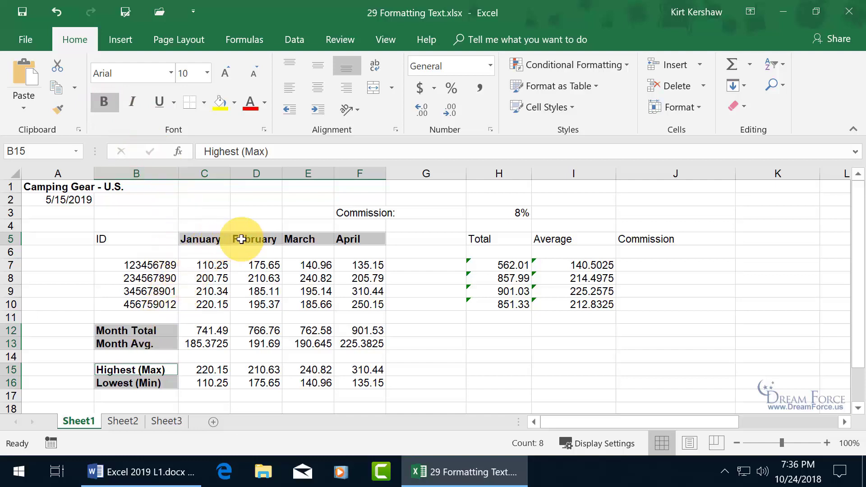
right_click(151, 333)
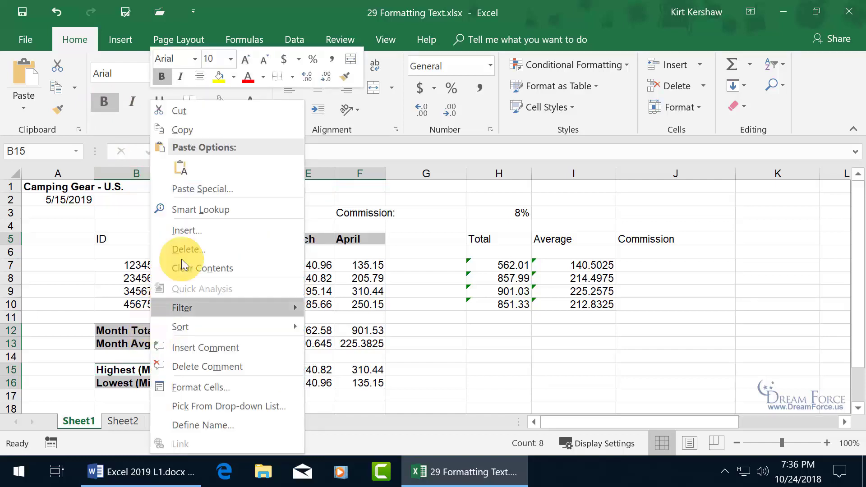
click(163, 80)
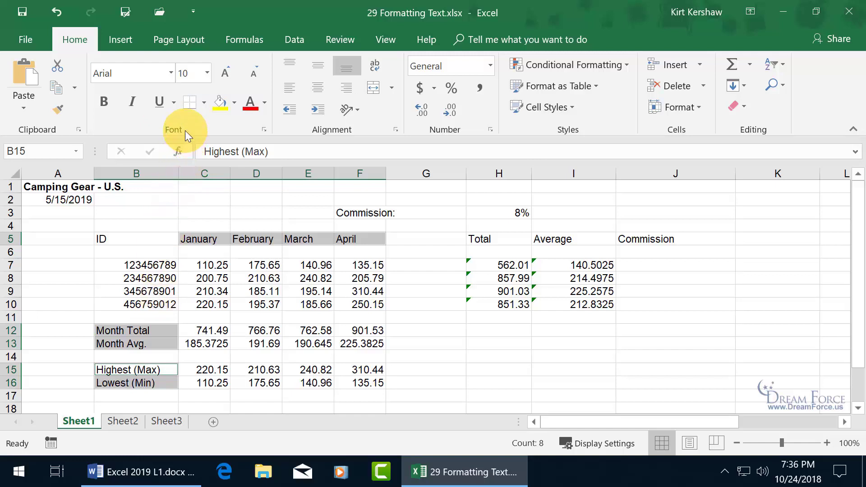
- Format the selected month headings and summary labels as bold Arial, size 12, through the Format Cells font settings
click(264, 130)
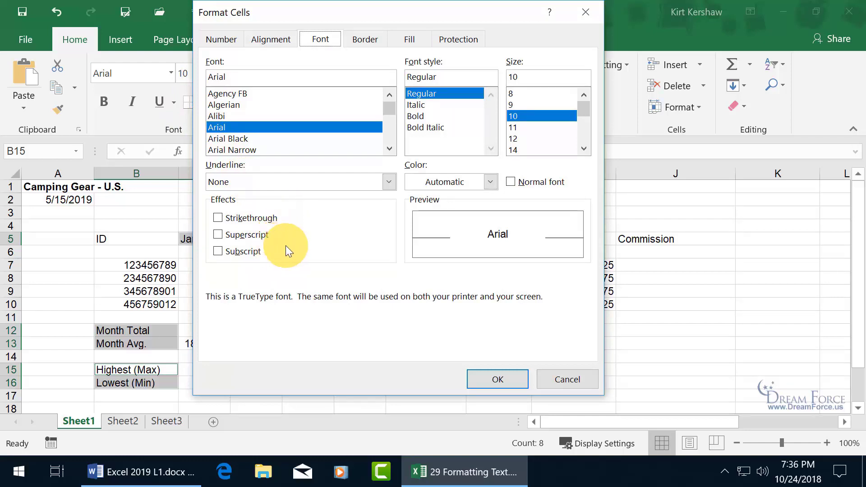
click(389, 187)
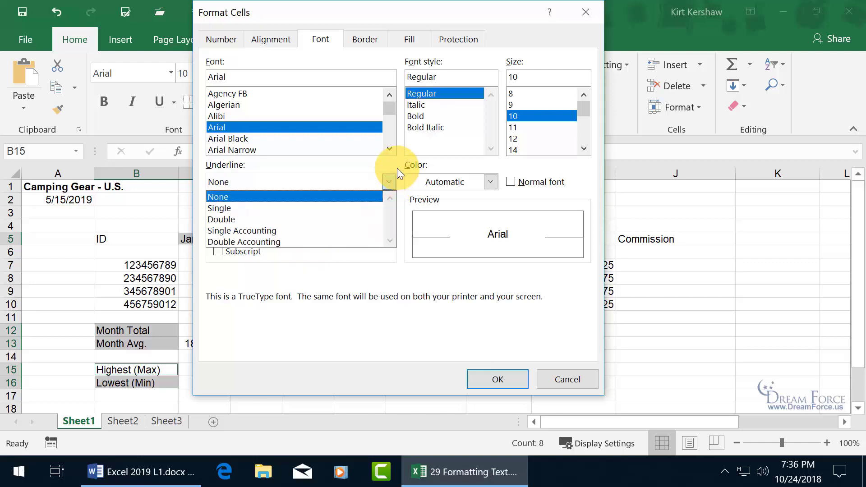
click(397, 168)
click(416, 116)
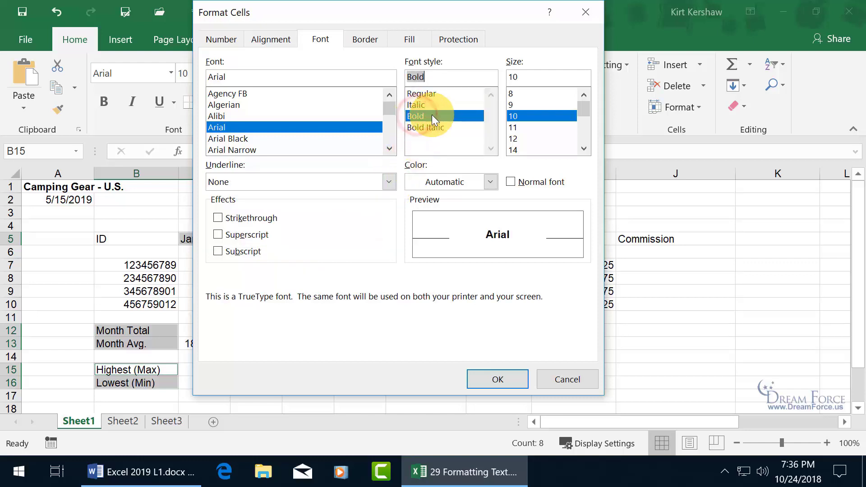
click(520, 138)
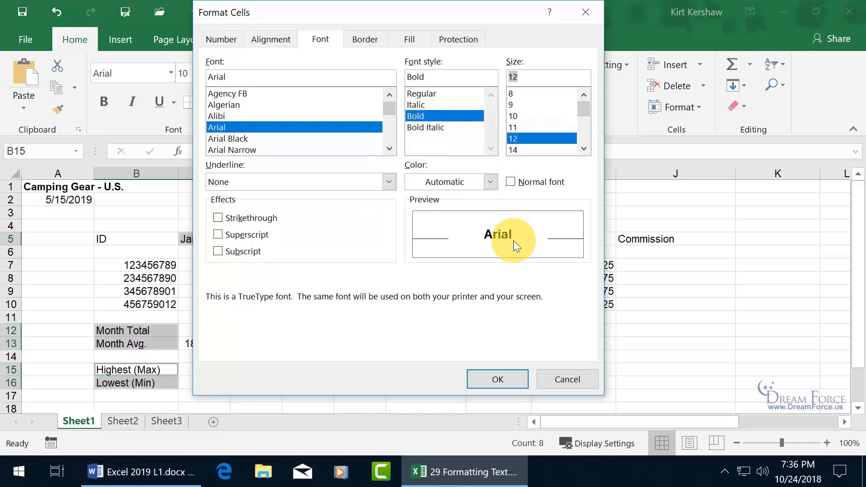
click(498, 379)
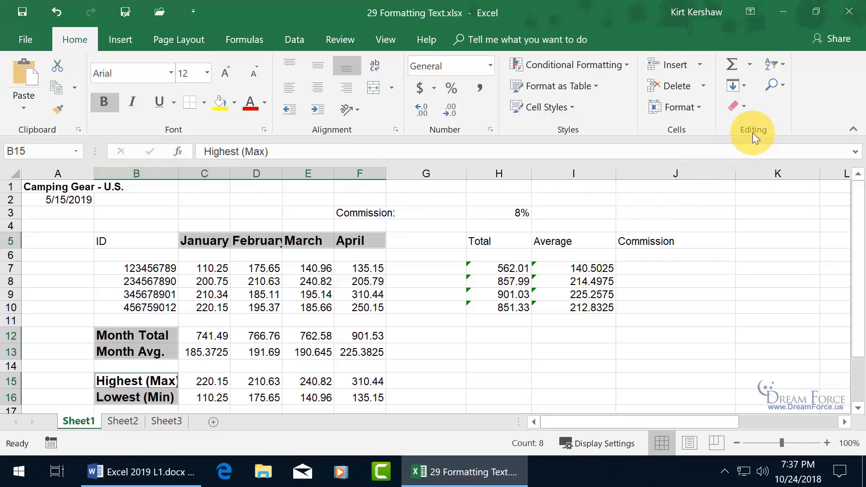
- Clear only the formats from the selected month headings and summary labels, and deselect them
click(744, 106)
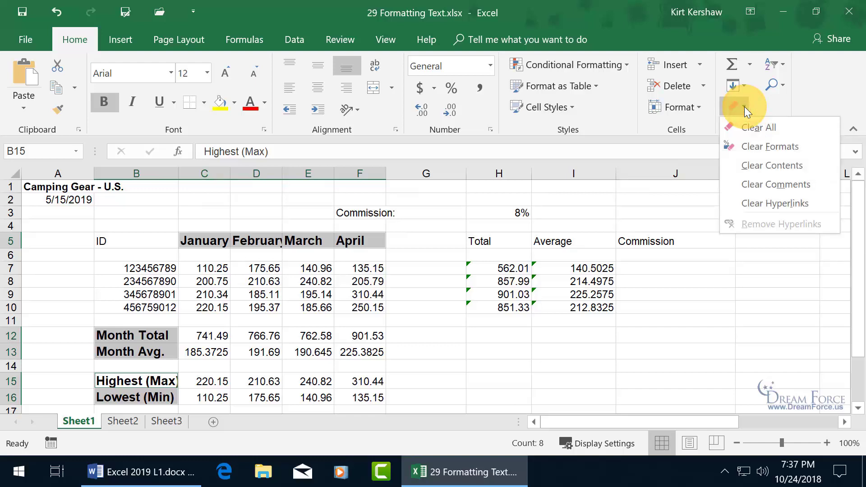
click(755, 147)
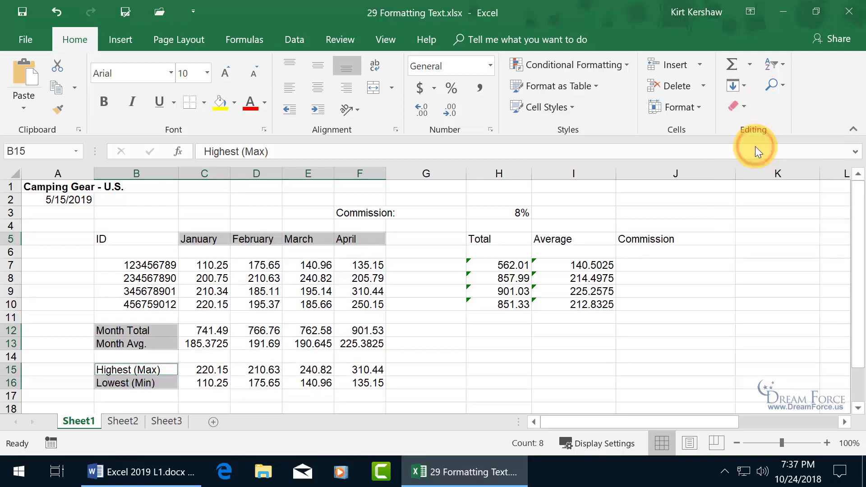
click(269, 267)
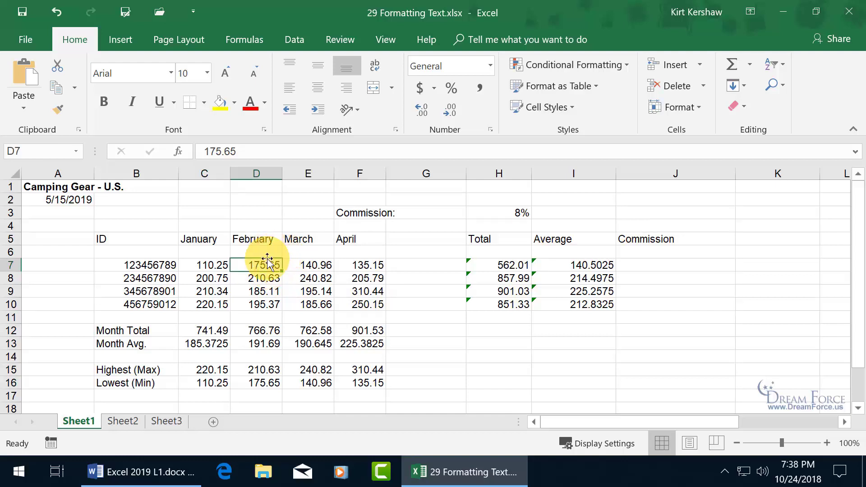
- Toggle bold off and on for the entire worksheet and undo the changes
click(14, 172)
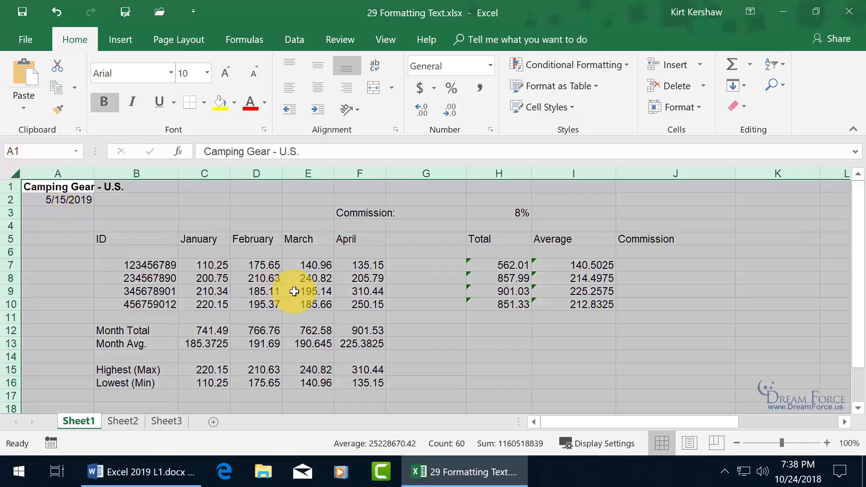
click(106, 104)
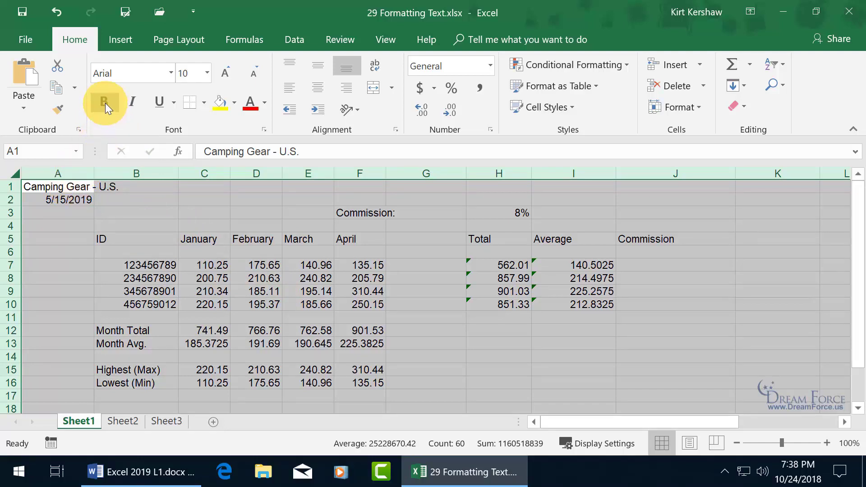
click(105, 103)
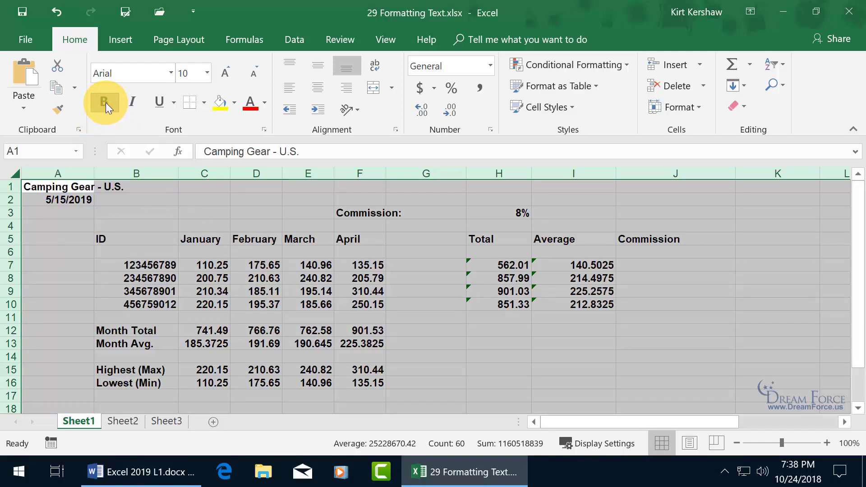
click(58, 11)
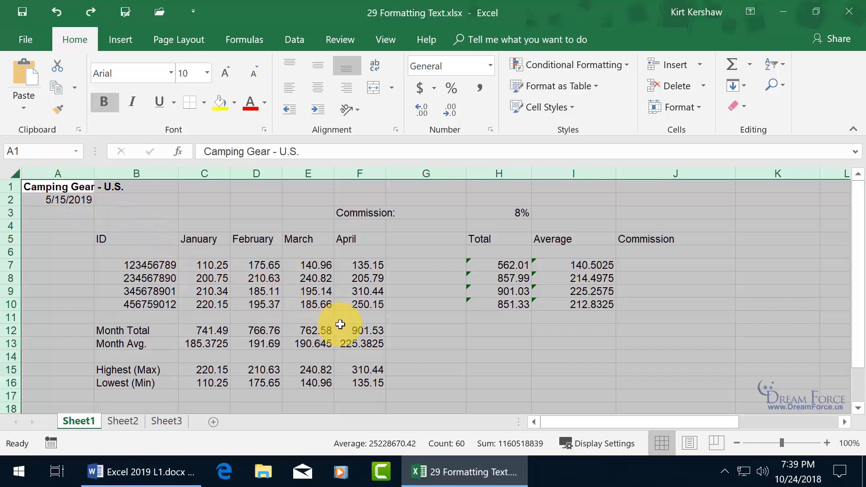
- Select the entire worksheet starting from empty cell G12, and then only the data block B7:F10 starting from E9
click(445, 333)
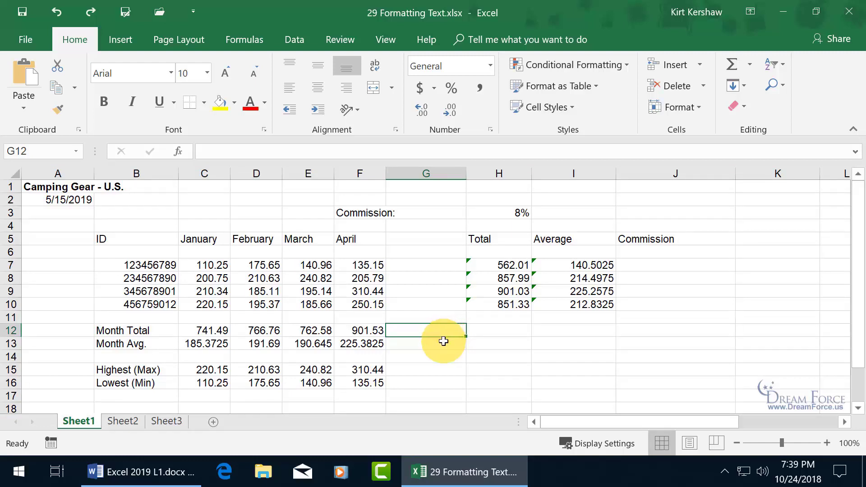
key(ctrl+a)
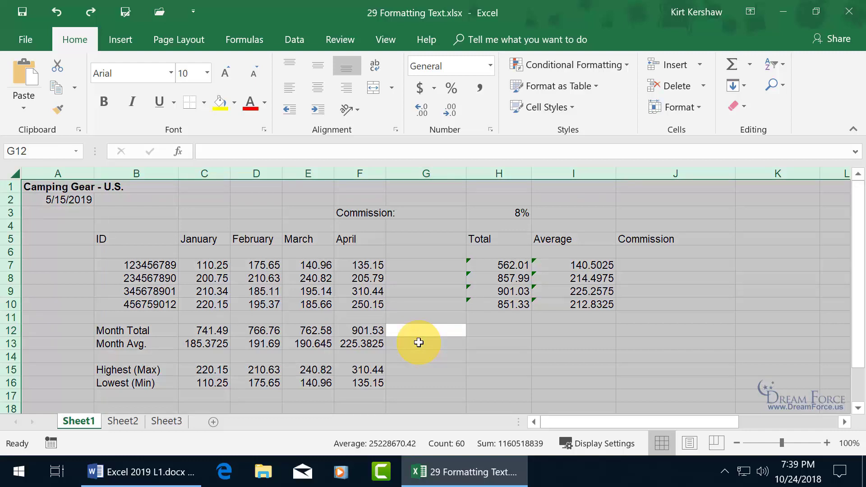
click(304, 289)
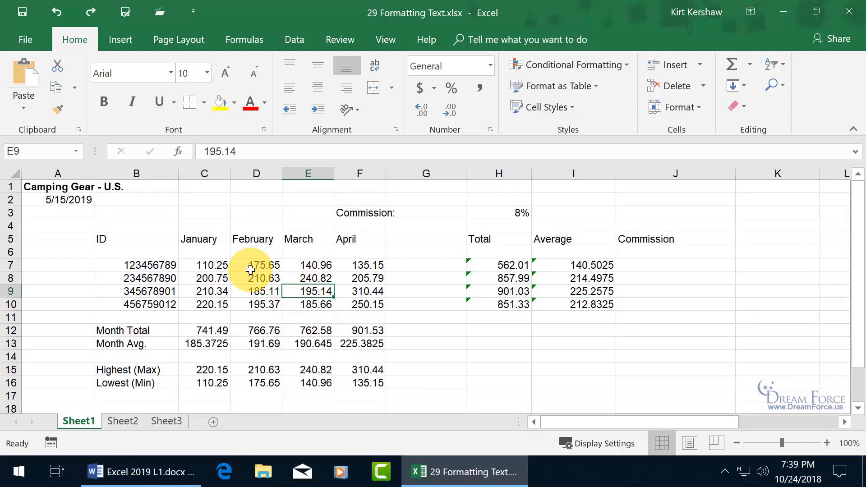
key(ctrl+a)
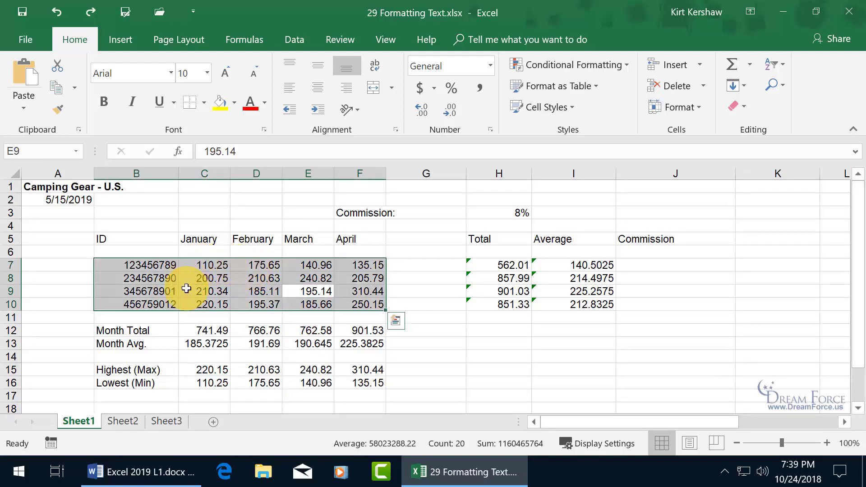
- Select the heading block B5:F5 starting from February, and then the monthly summary block B12:F13 starting from C12
click(244, 239)
key(ctrl+a)
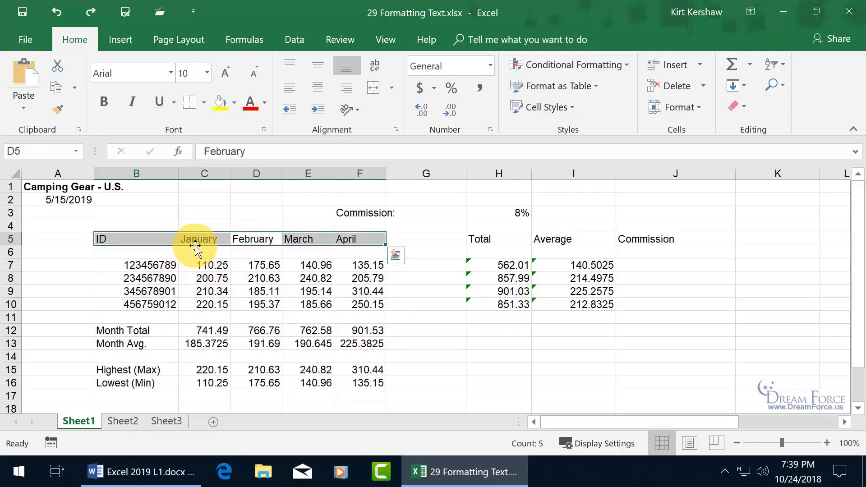
click(201, 326)
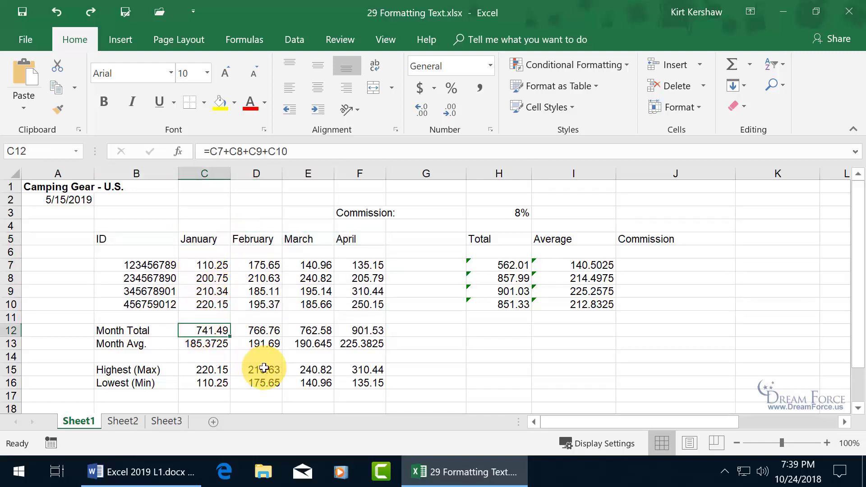
key(ctrl+a)
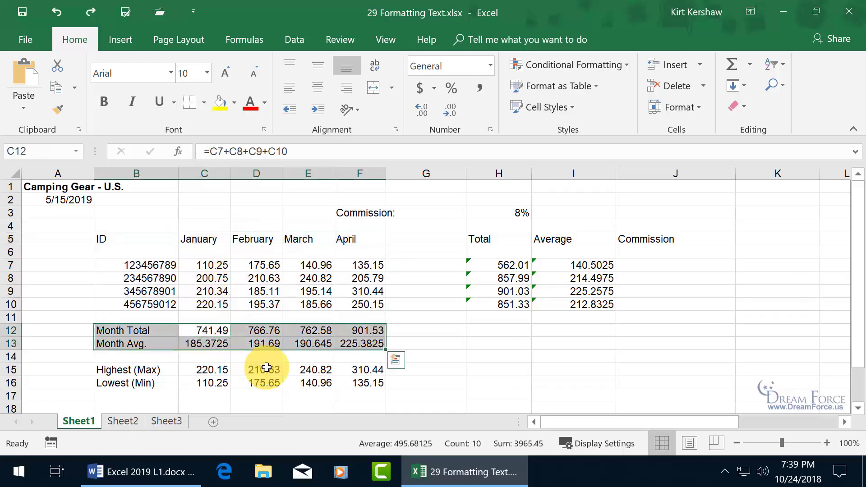
- Select the heading block H5:J5 starting from Total, deselect it, and select the data block B7:F10 starting from E9
click(503, 239)
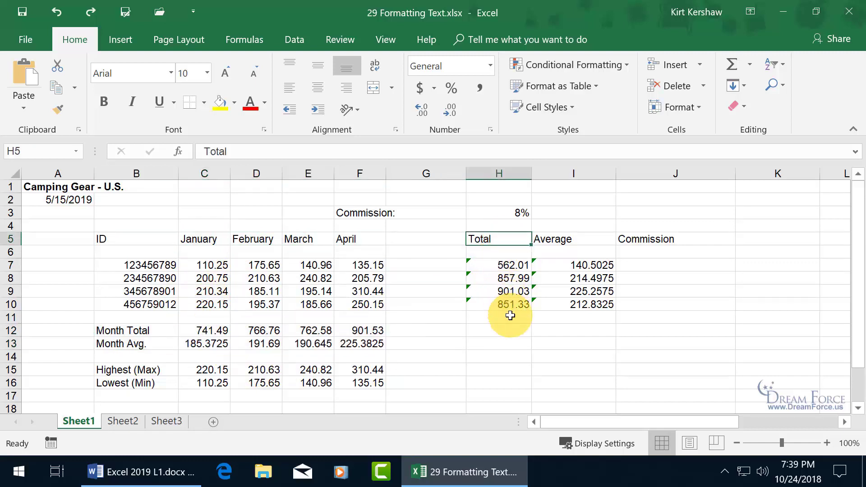
key(ctrl+a)
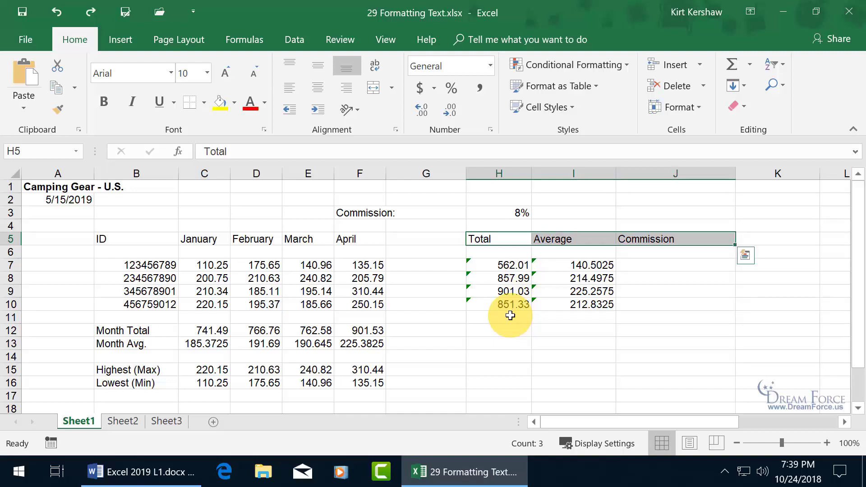
click(504, 343)
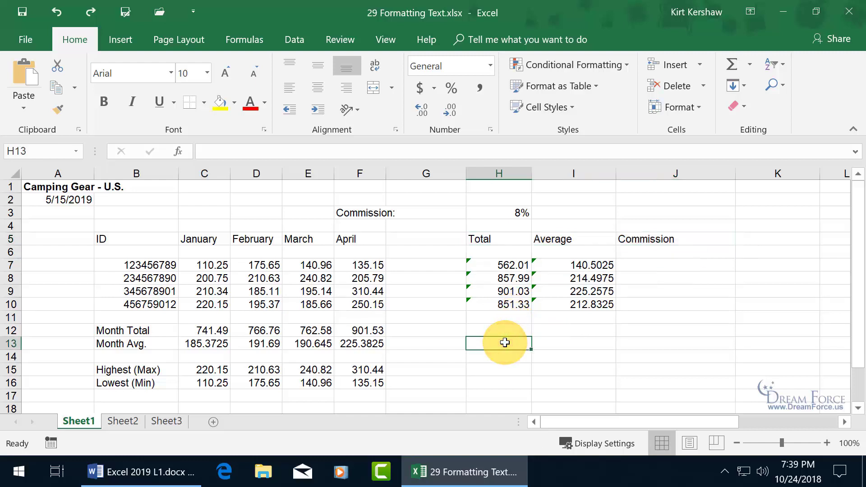
click(316, 292)
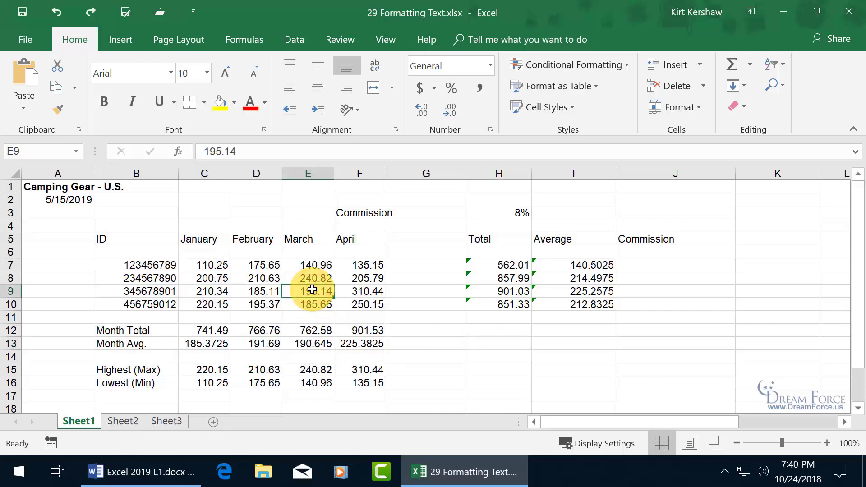
key(ctrl+a)
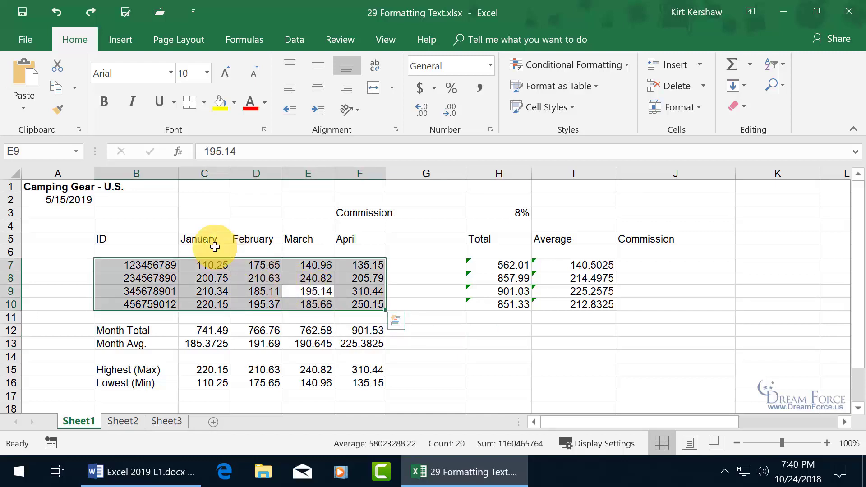
- Set the text orientation of the month headings in C5:F5 to 45 degrees through the Format Cells alignment settings, and deselect them
mouse_move(194, 240)
mouse_down()
mouse_move(350, 234)
mouse_move(122, 239)
mouse_move(189, 237)
mouse_up()
click(320, 235)
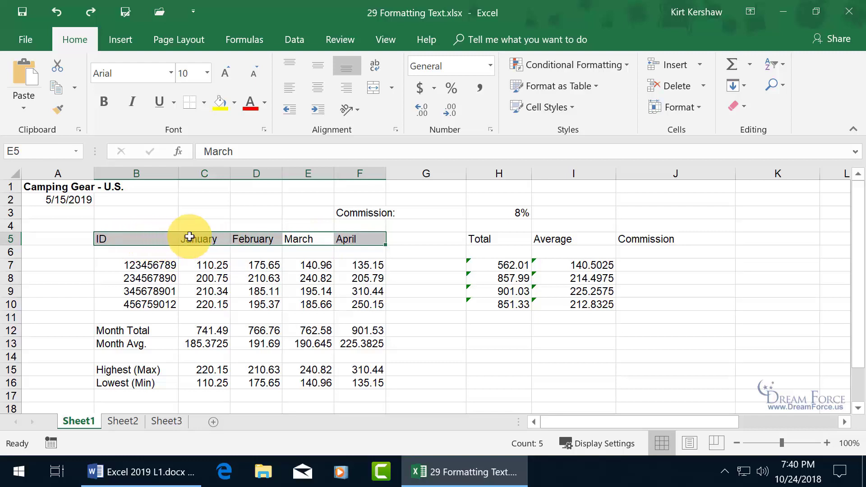
click(134, 239)
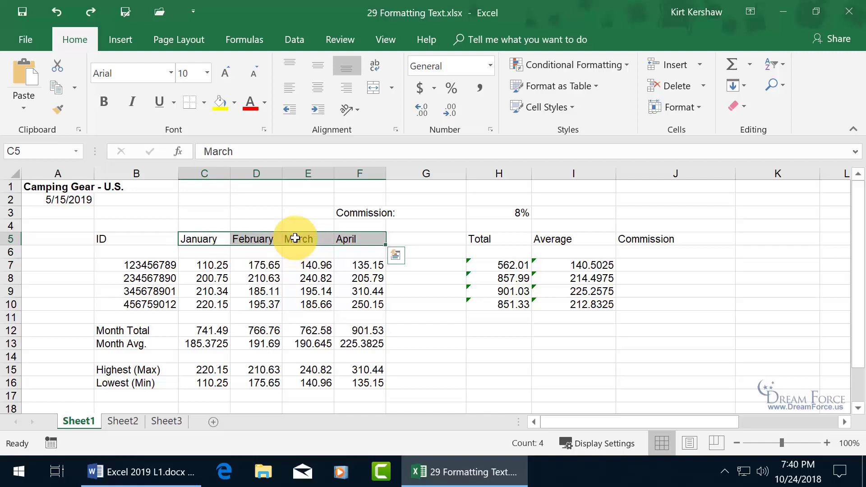
right_click(295, 238)
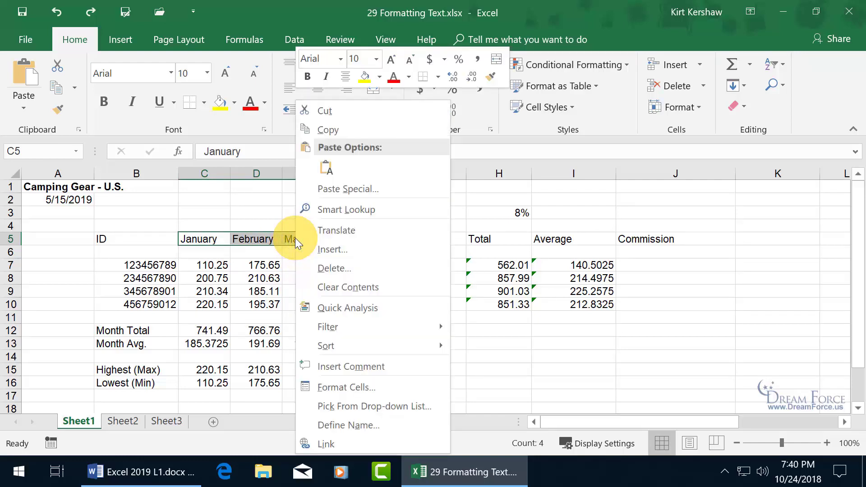
click(351, 387)
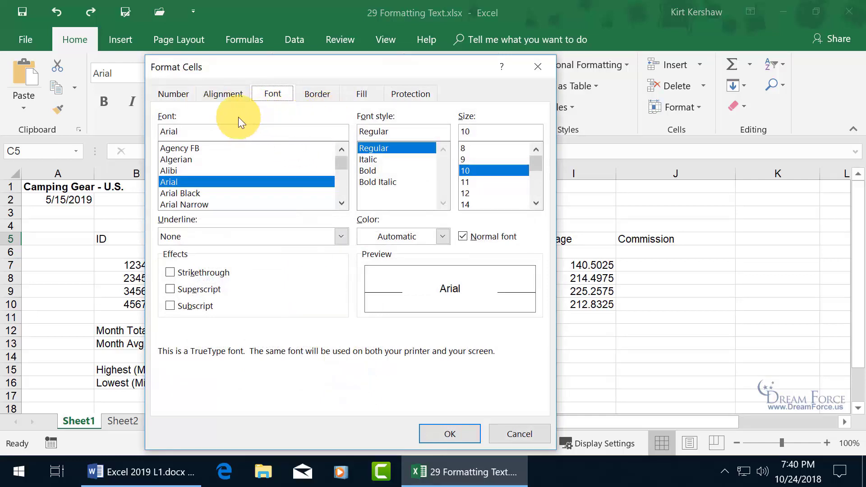
click(221, 95)
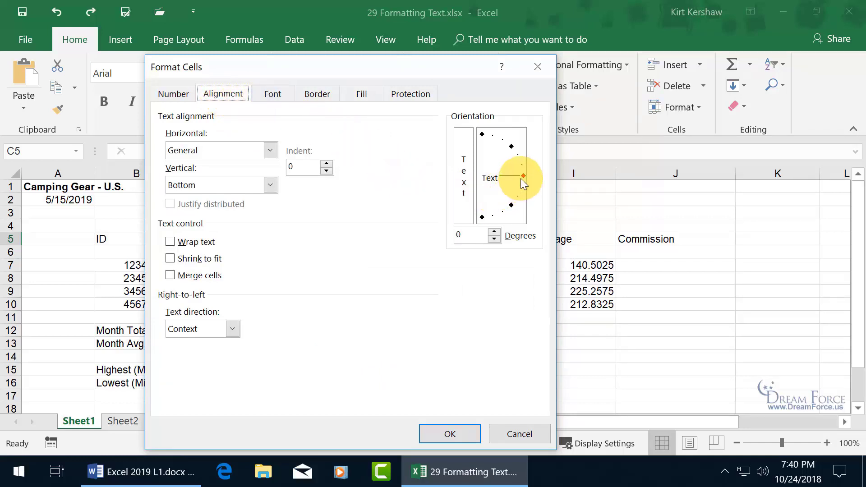
drag(524, 175, 510, 137)
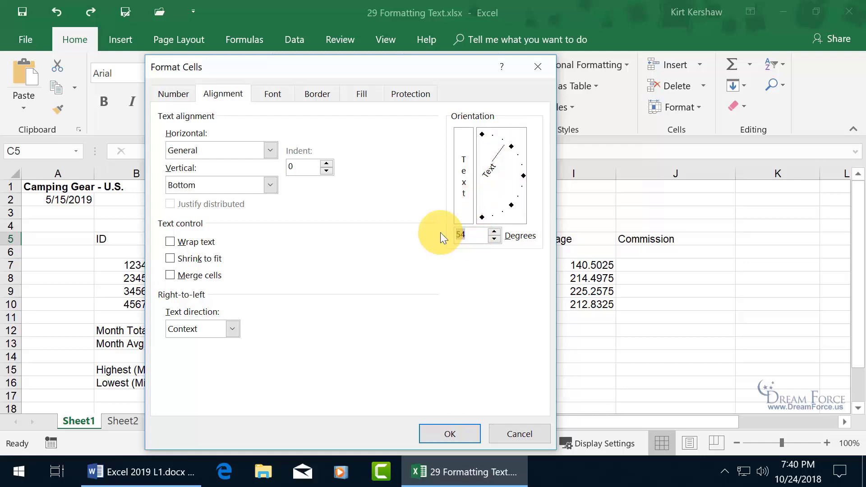
text(45)
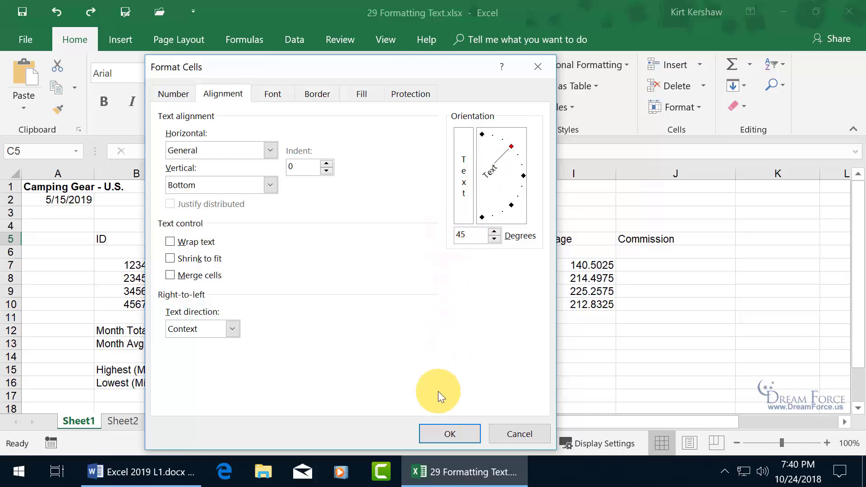
click(448, 433)
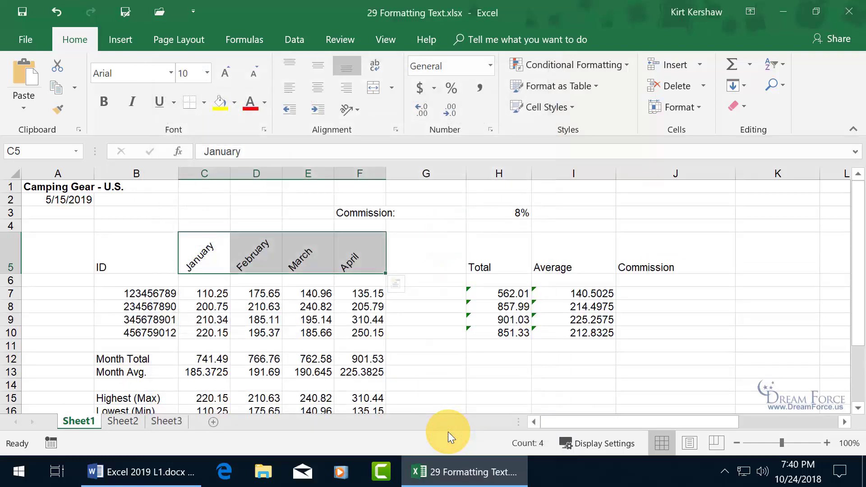
click(230, 289)
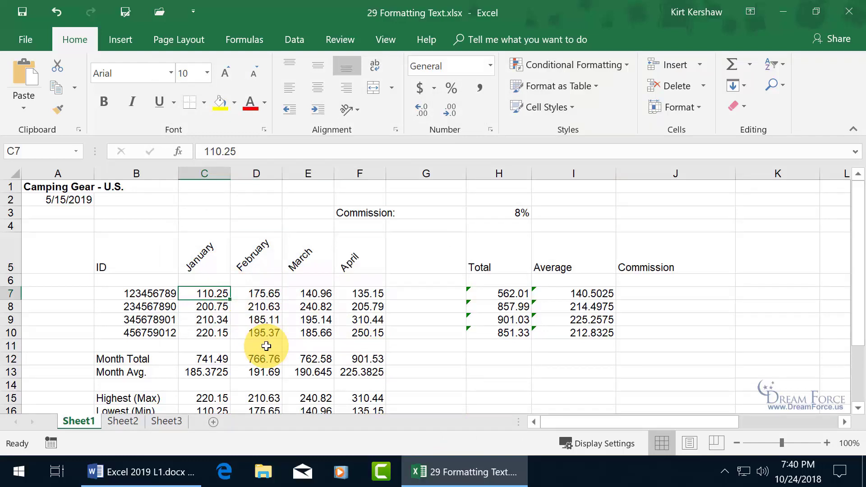
- Check the alignment settings of the month headings in C5:F5, and apply Rotate Text Up to them
drag(206, 263, 356, 267)
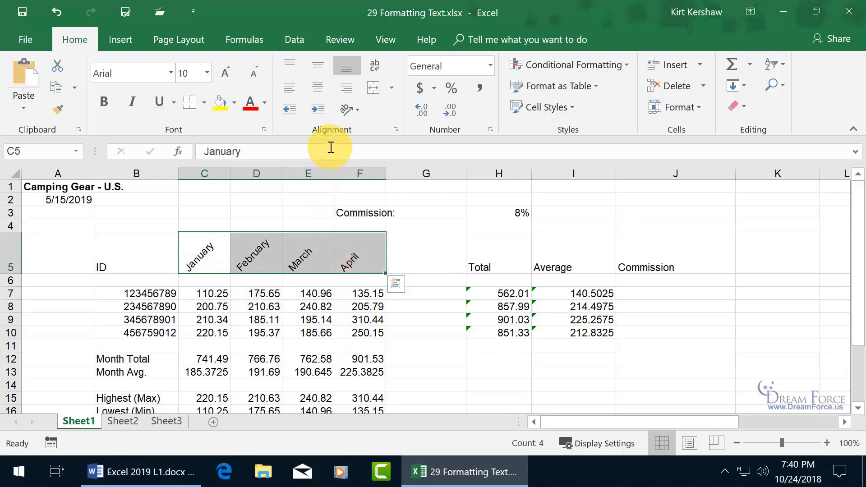
click(395, 130)
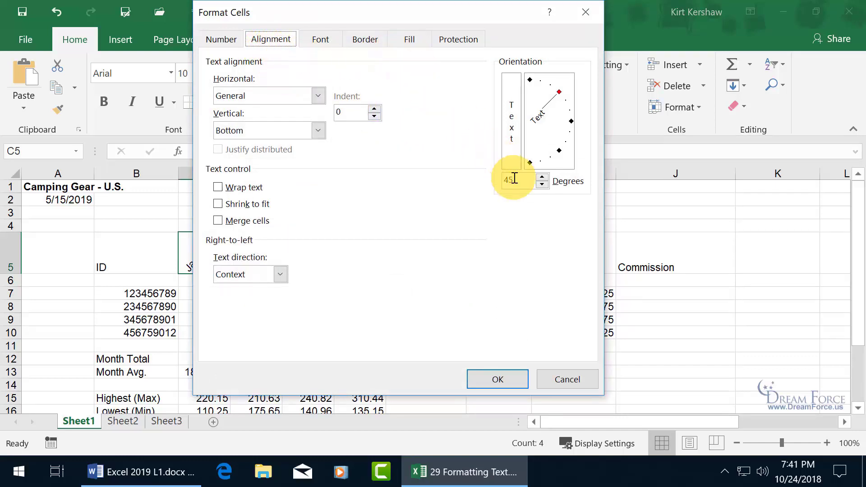
click(584, 14)
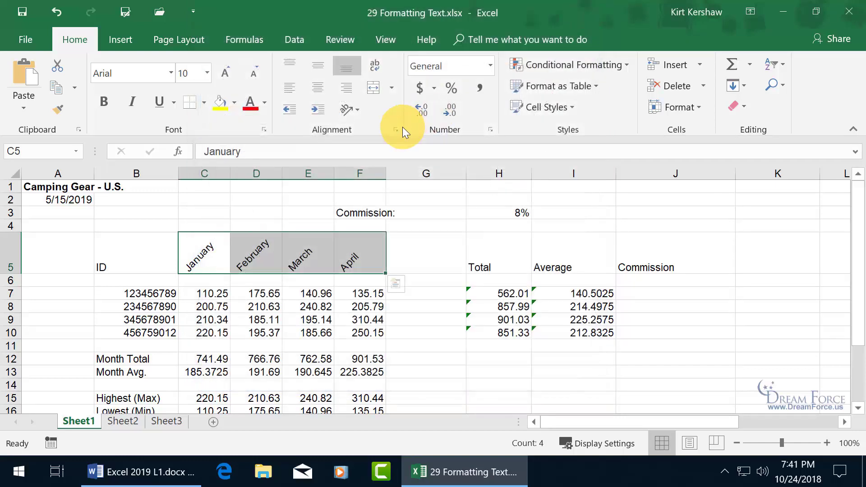
click(351, 116)
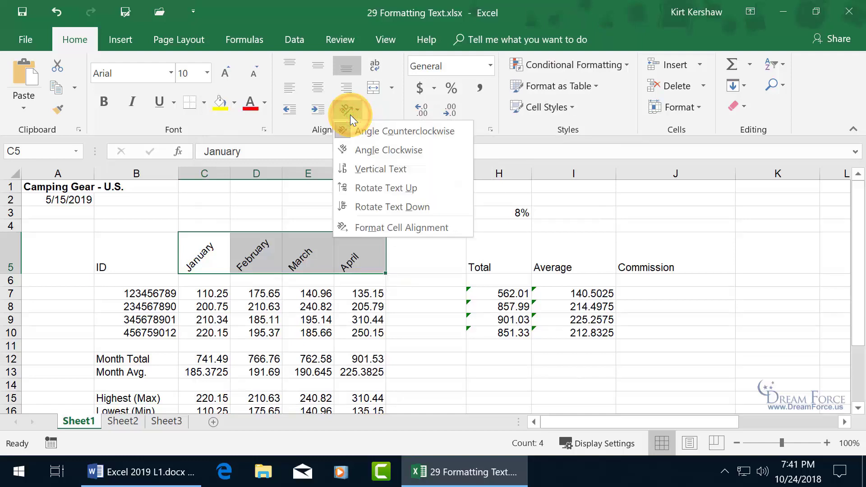
click(371, 188)
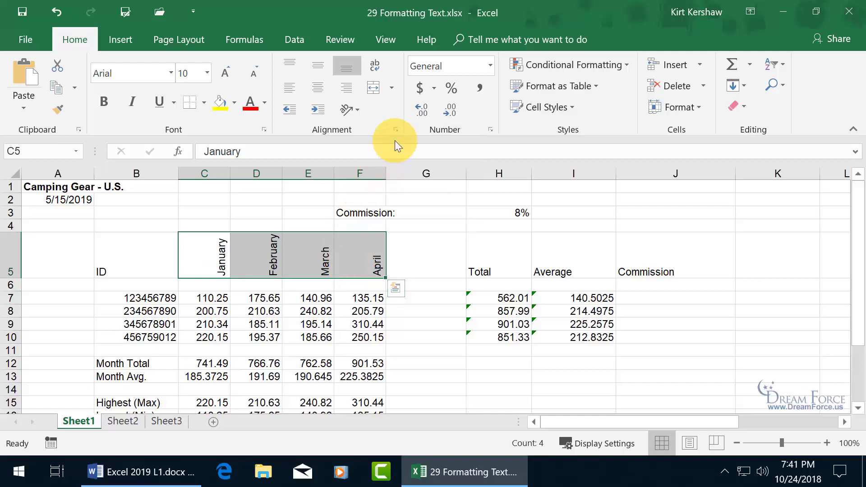
- Reset the text orientation of the month headings to 0 degrees in the alignment settings, and deselect them
click(394, 128)
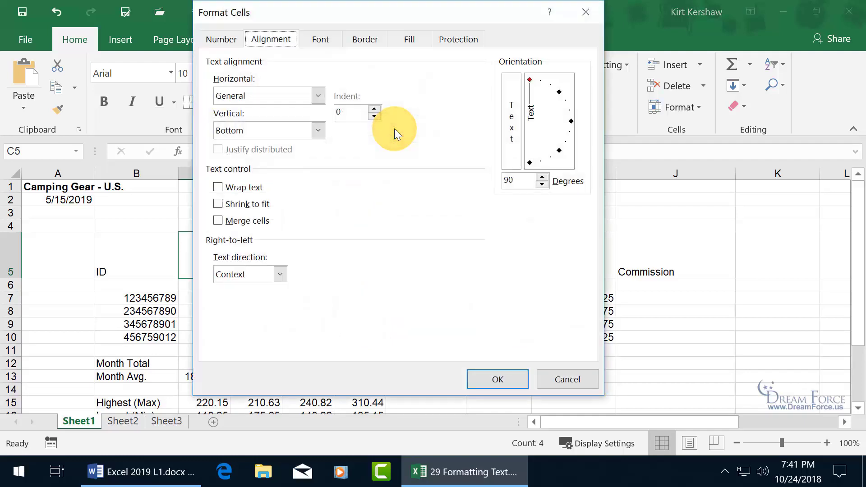
drag(516, 180, 501, 180)
text(0)
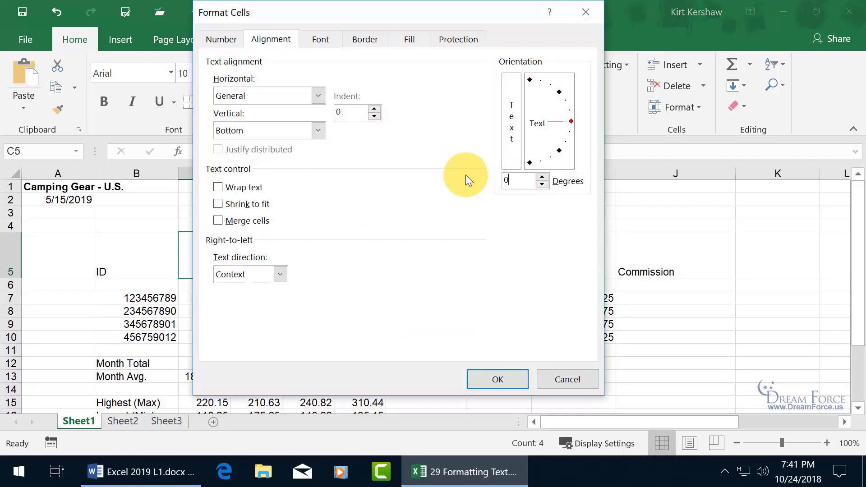
key(Return)
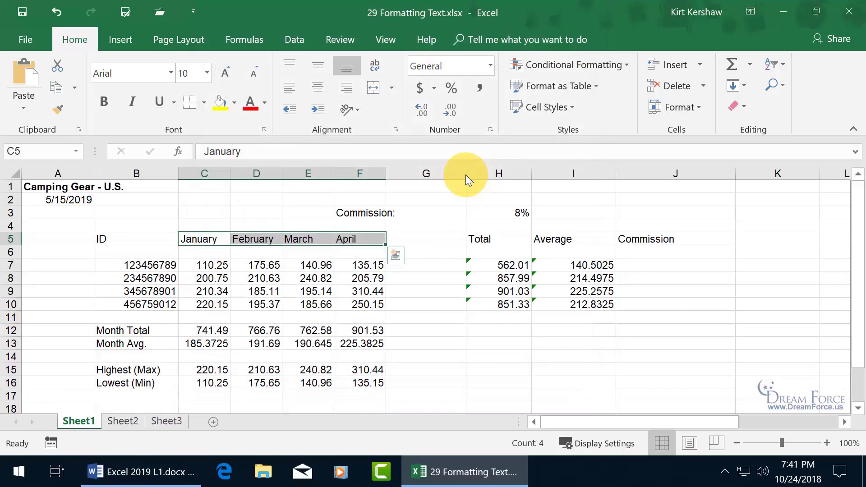
click(420, 240)
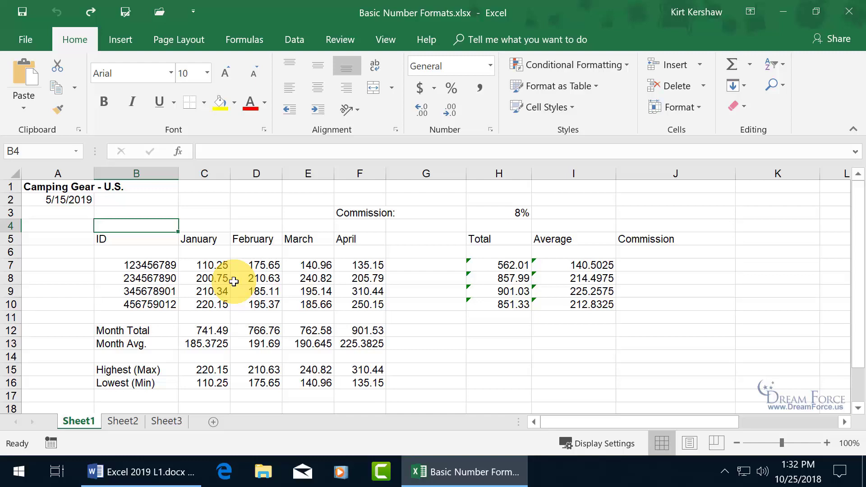
- Apply the Accounting number format with dollar signs to the monthly values in C7:F10
drag(205, 264, 358, 304)
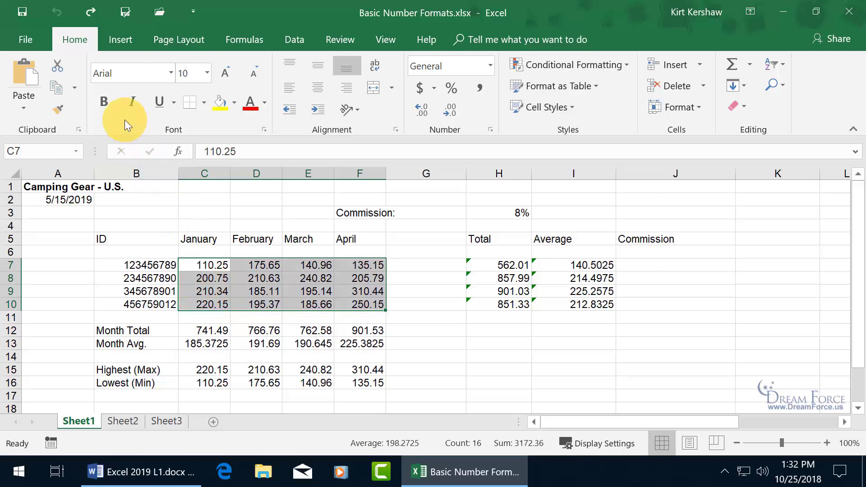
click(420, 89)
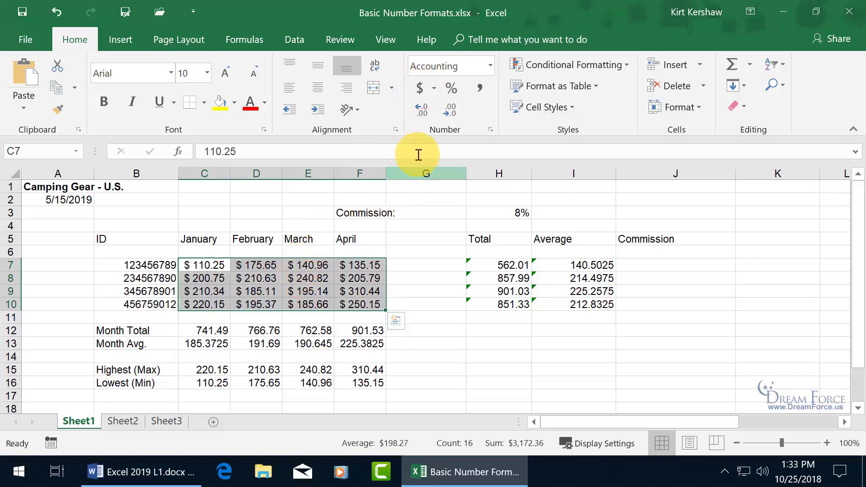
- Review the accounting currency symbols and the number formats available for C7:F10, and widen column C
click(434, 88)
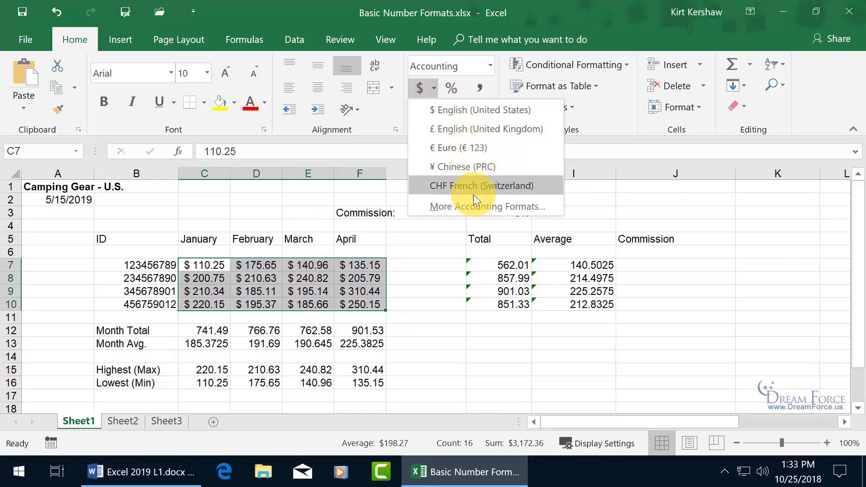
click(327, 290)
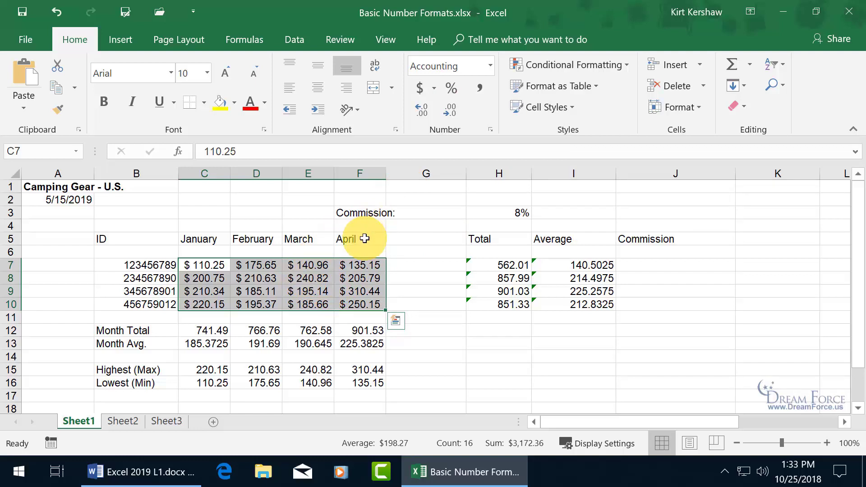
click(492, 67)
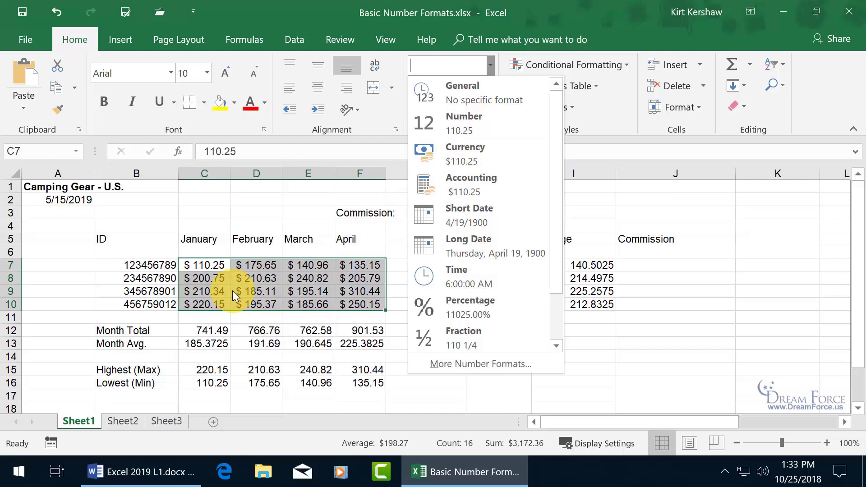
click(221, 269)
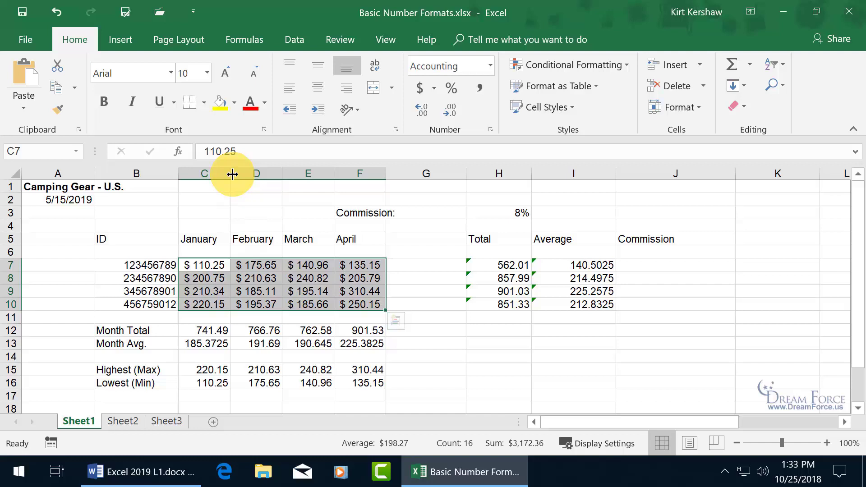
drag(232, 174, 274, 175)
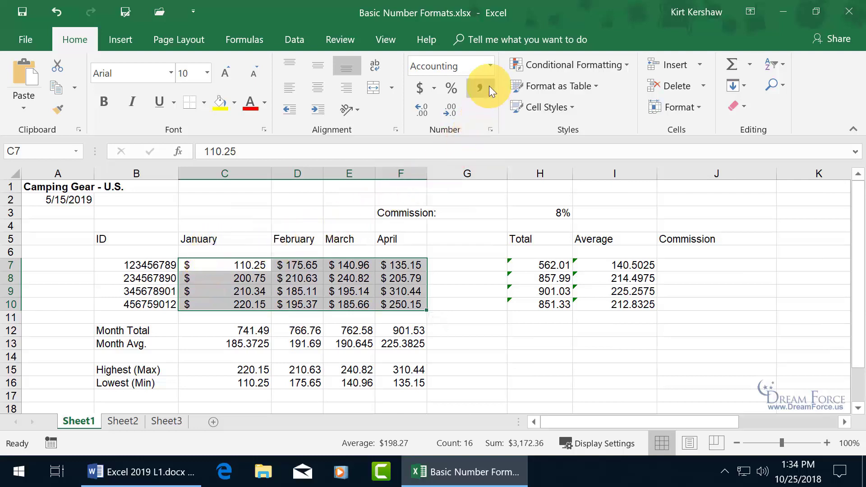
- Apply the Currency format to the monthly values in C7:F10, and decrease them to one decimal place
click(488, 64)
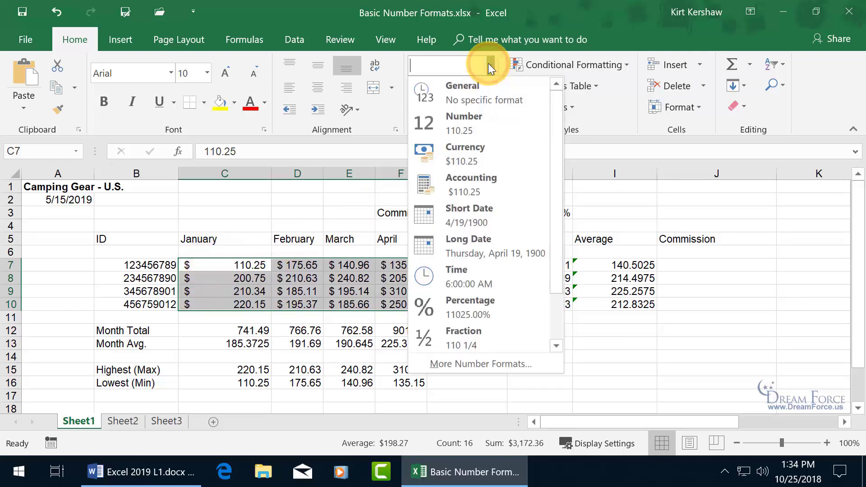
click(460, 153)
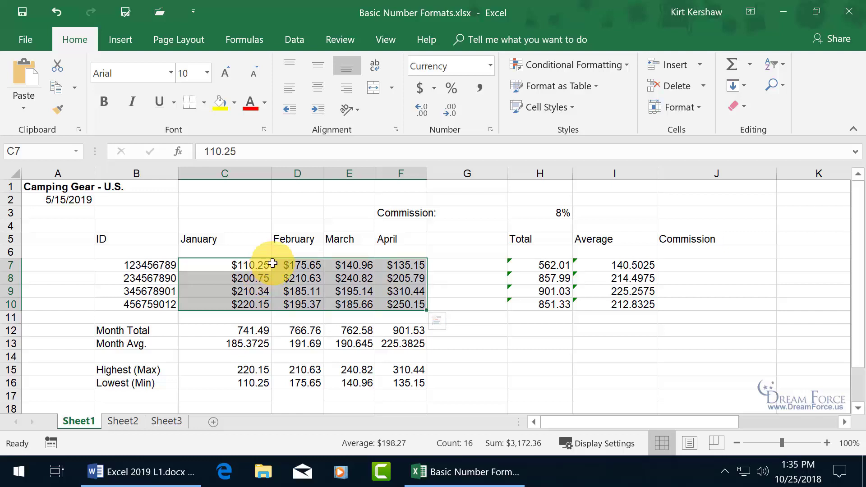
click(456, 110)
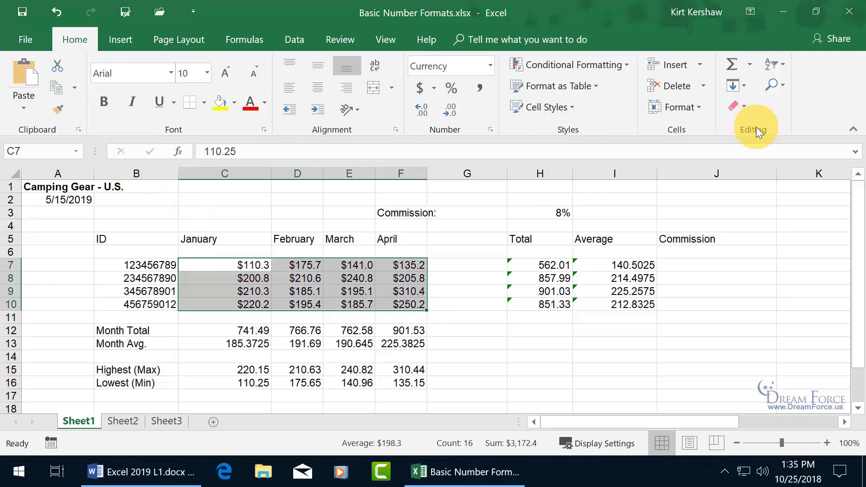
- Clear the formats of the monthly values in C7:F10
click(743, 107)
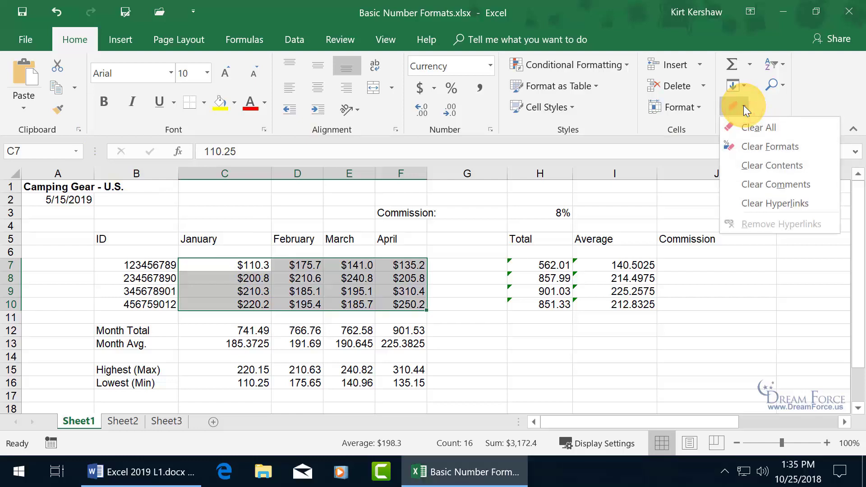
click(757, 147)
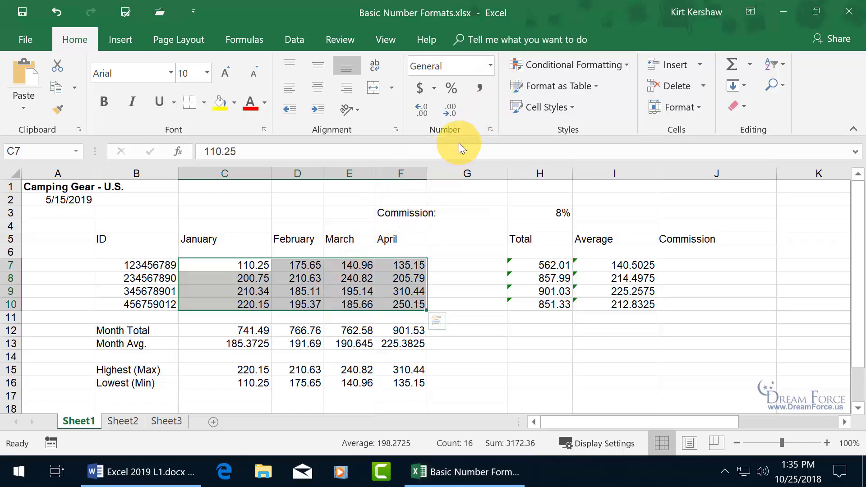
- Examine the Number and Currency categories in the Format Cells number settings for C7:F10, and leave without applying a format
click(488, 63)
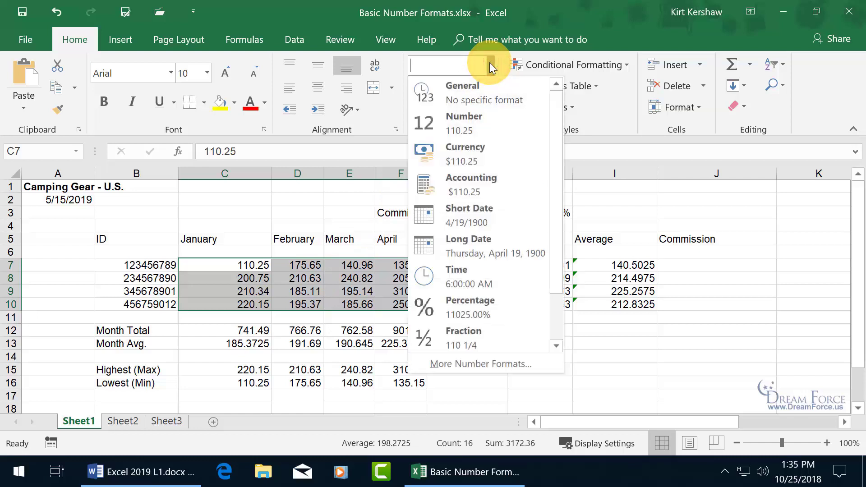
click(493, 364)
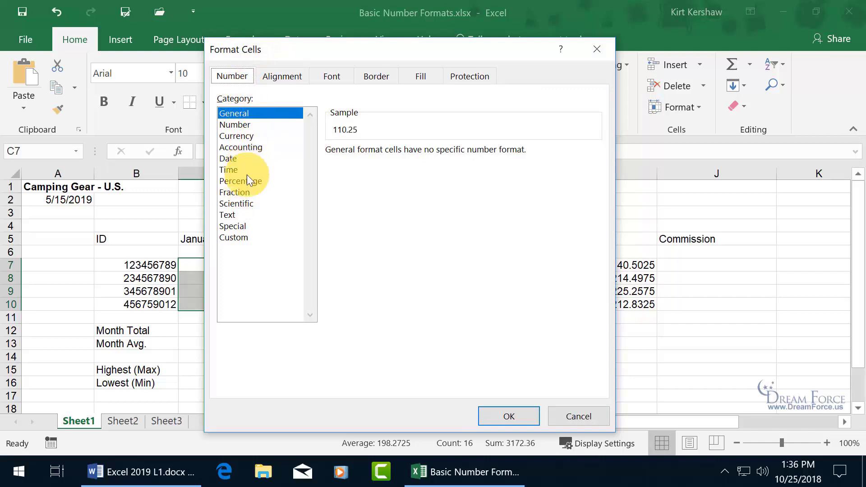
click(244, 129)
click(243, 137)
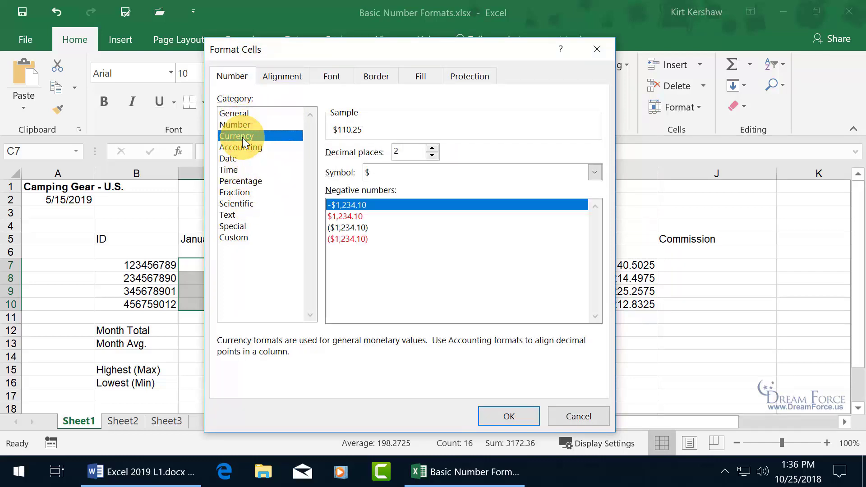
click(595, 48)
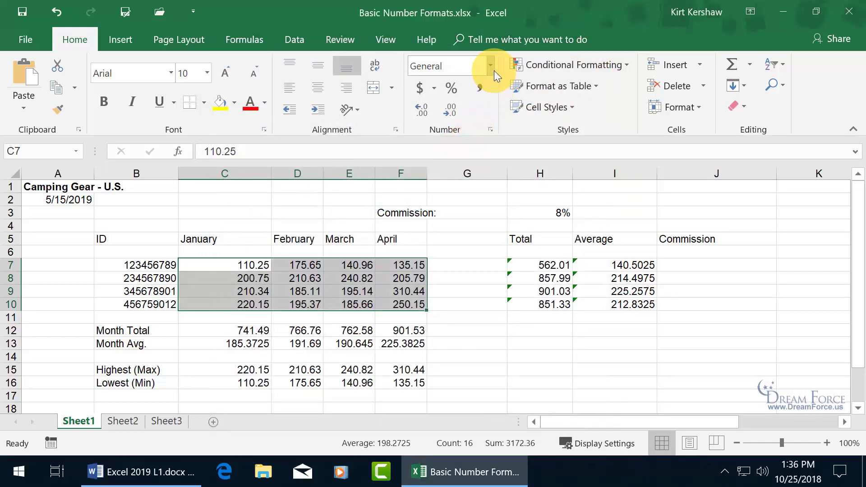
click(492, 129)
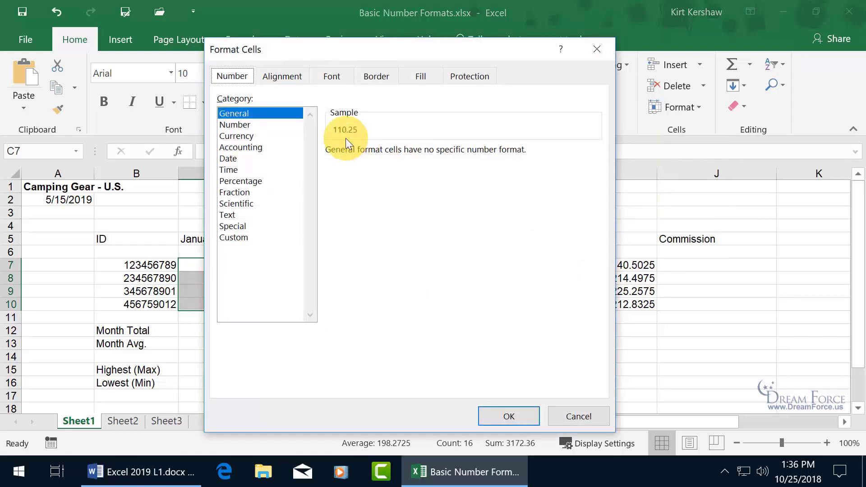
click(593, 52)
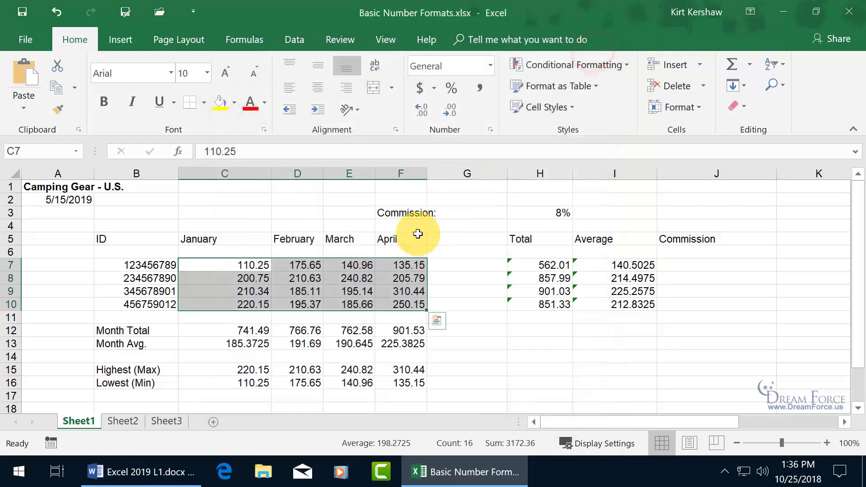
- Format C7:F10 as Currency in Format Cells with 2 decimal places, the $ symbol and negative numbers in red parentheses
right_click(295, 280)
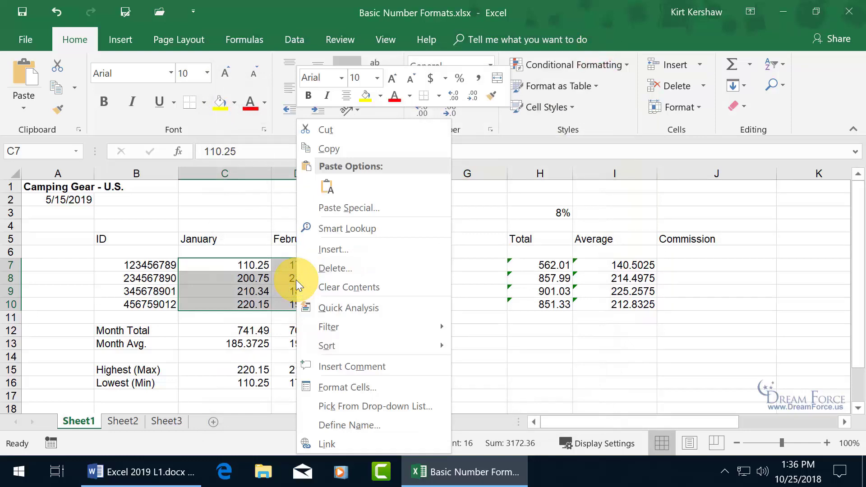
click(350, 386)
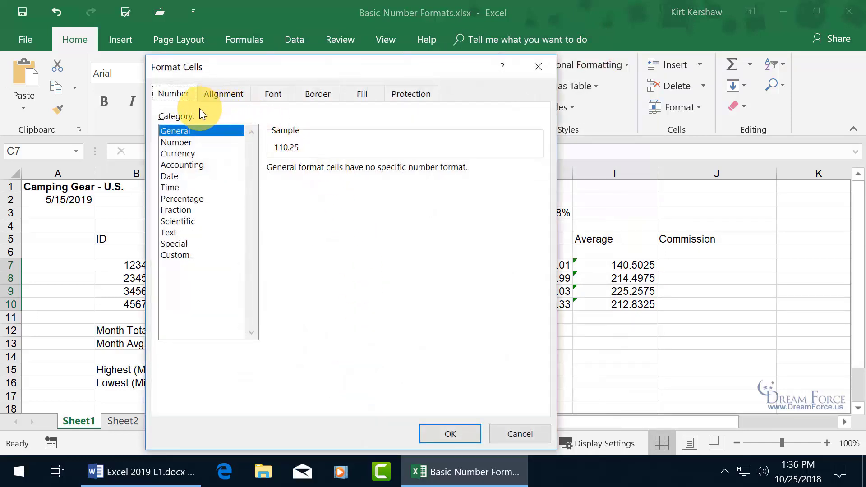
click(187, 154)
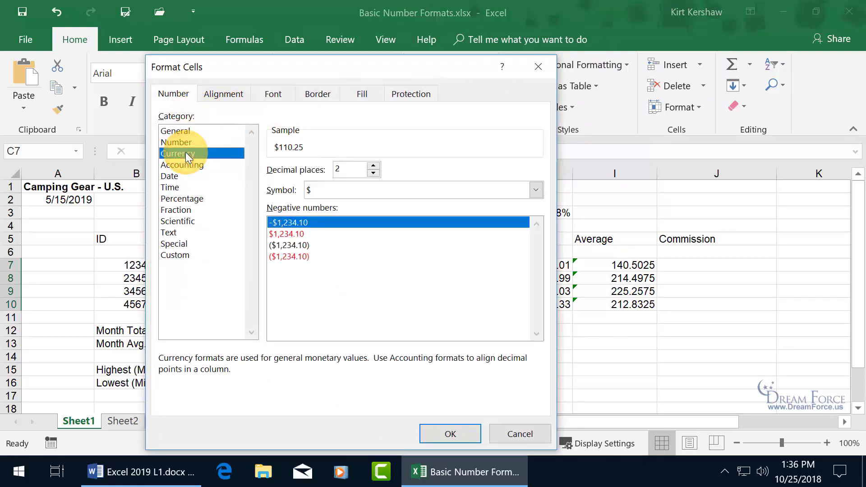
click(374, 166)
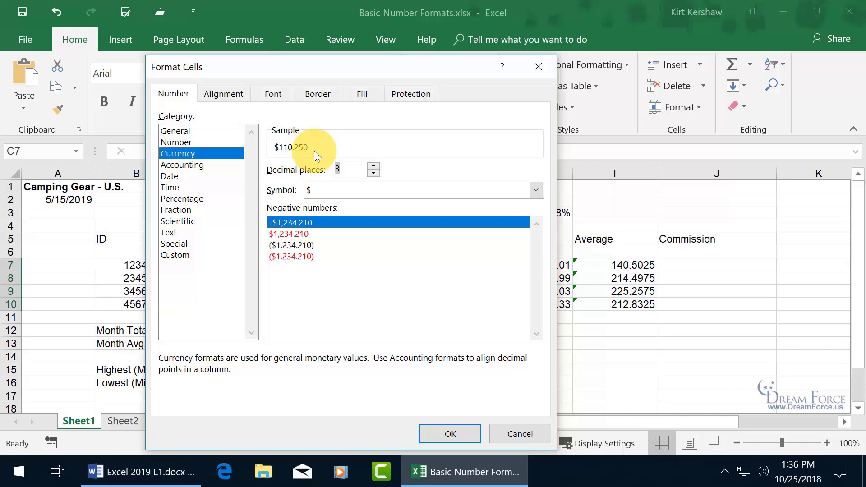
click(375, 172)
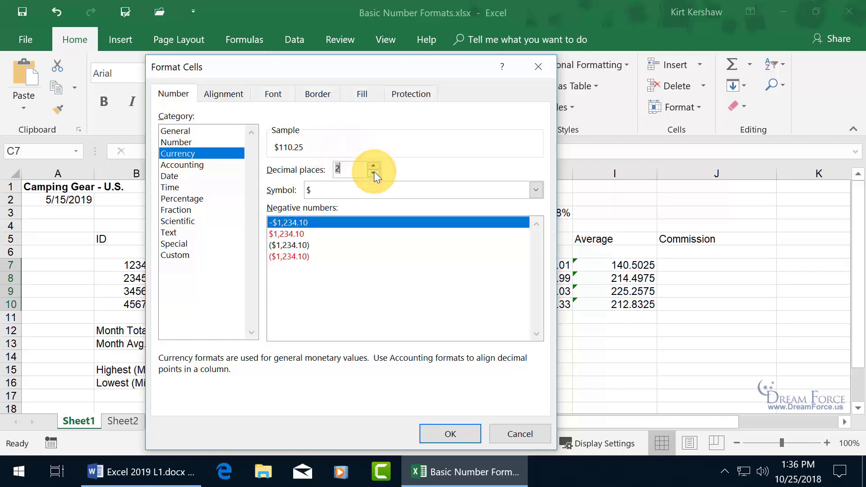
click(536, 190)
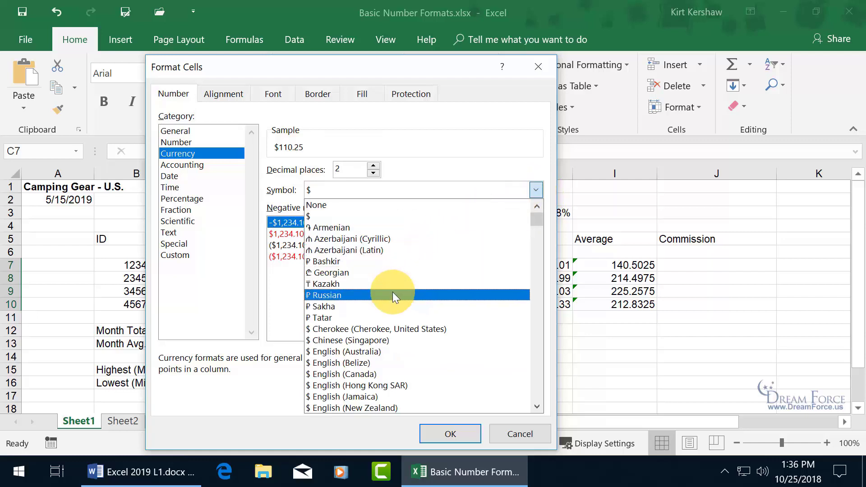
click(270, 195)
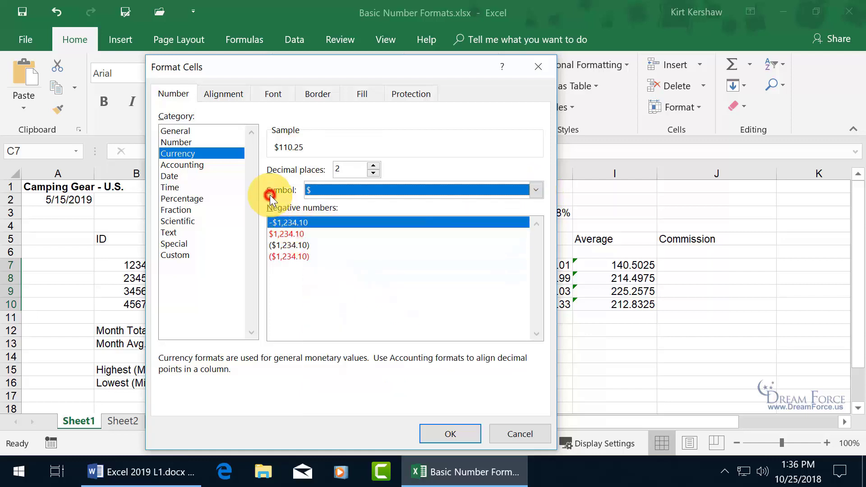
click(291, 256)
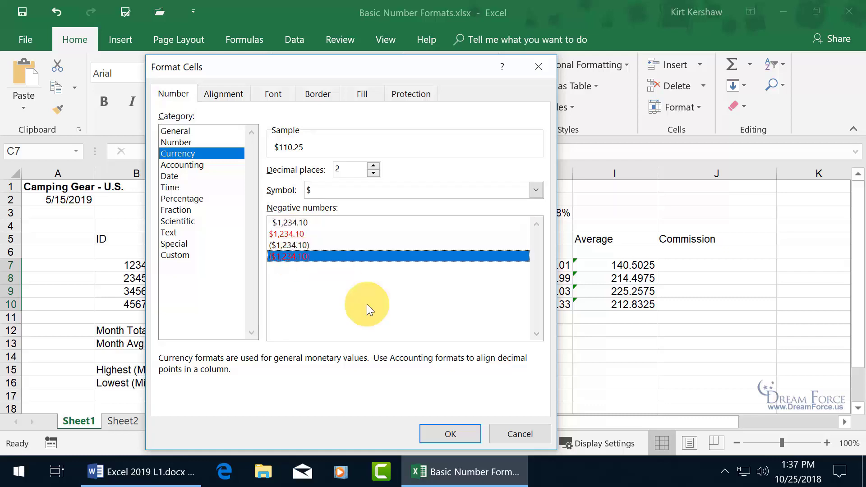
click(446, 433)
- Enter -1 in cell C7 to test the negative currency format
click(260, 266)
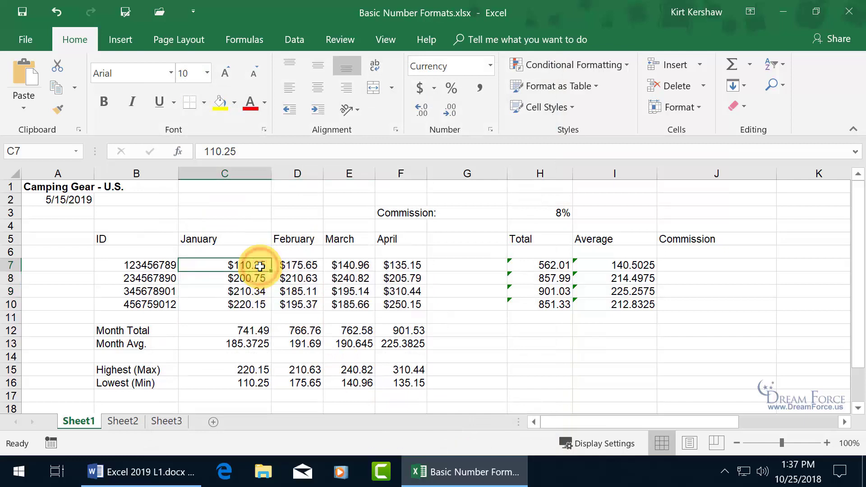
text(-1)
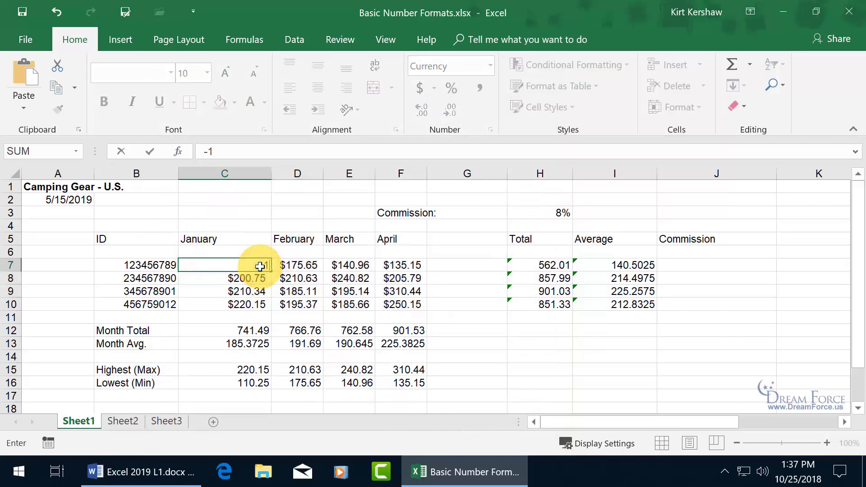
key(Return)
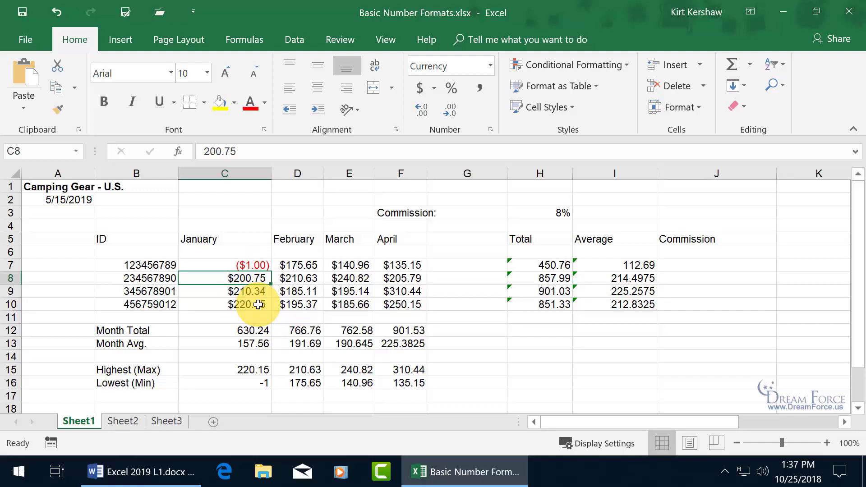
- Apply the Long Date format to the date in A2, and autofit column A to its contents
click(68, 200)
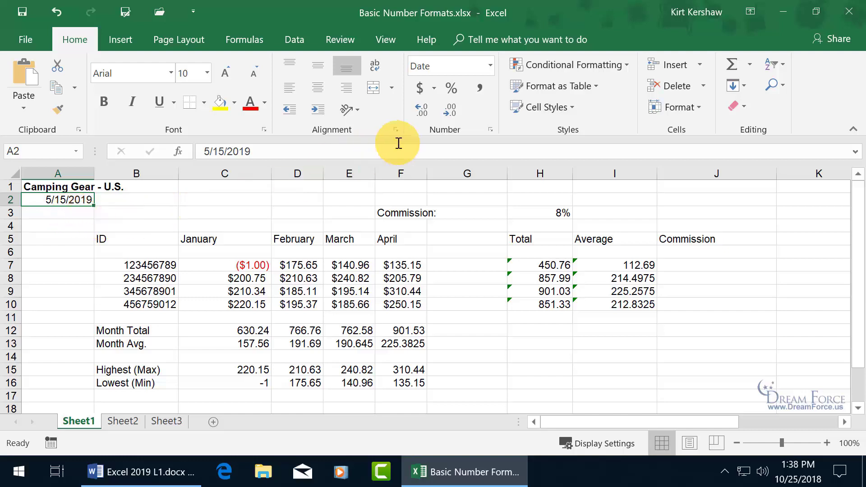
click(491, 67)
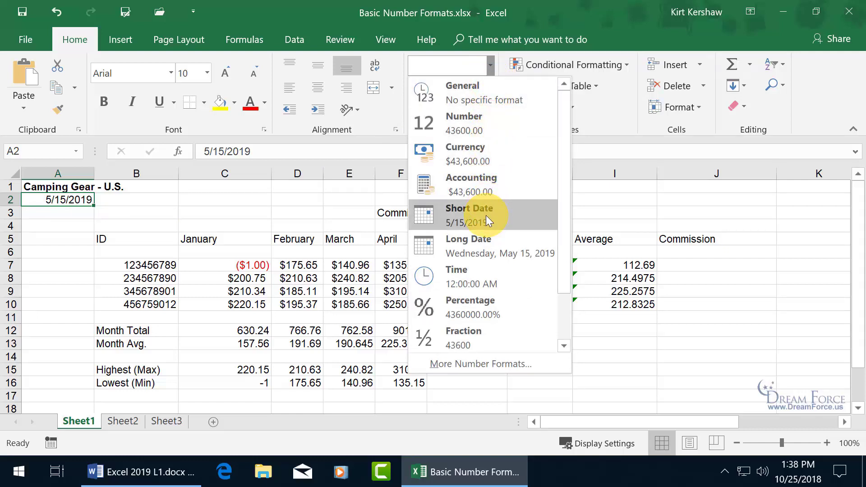
click(478, 243)
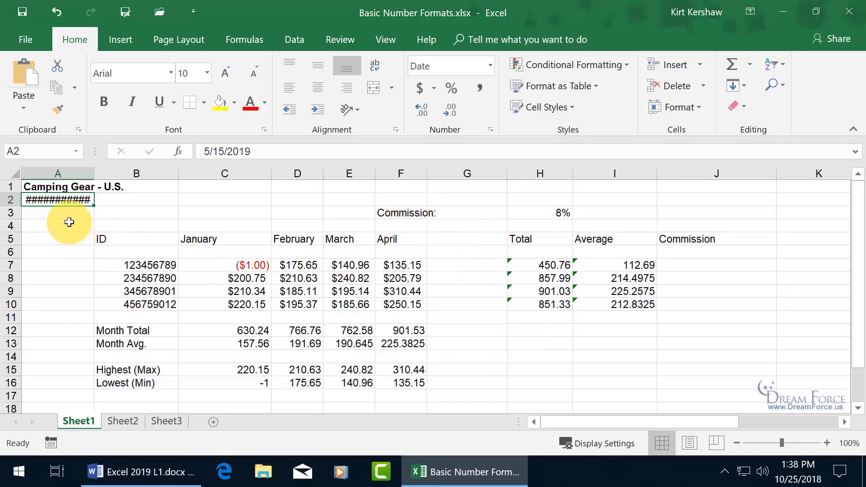
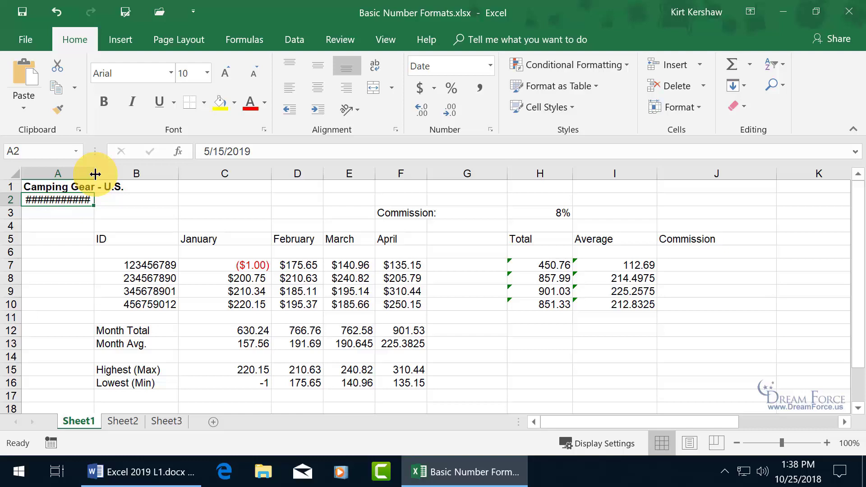
drag(95, 174, 102, 173)
double_click(102, 174)
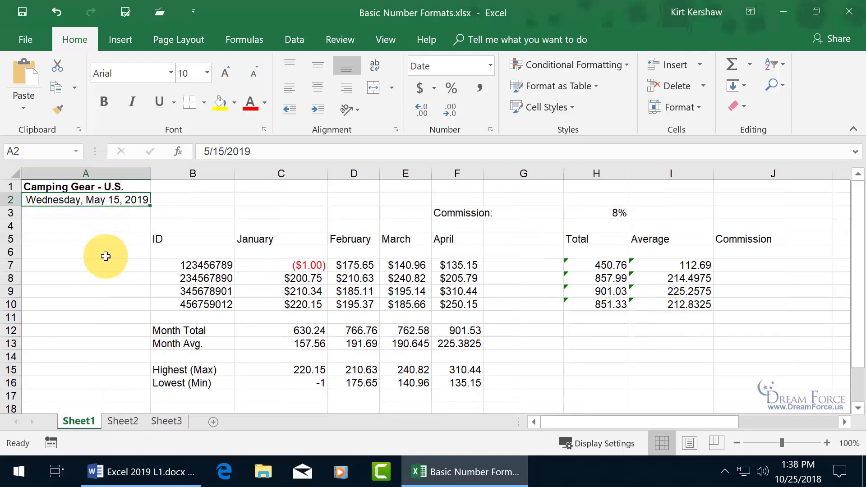
- Format the date in A2 with the March-12 date type in Format Cells, keeping the English (United States) locale
right_click(96, 204)
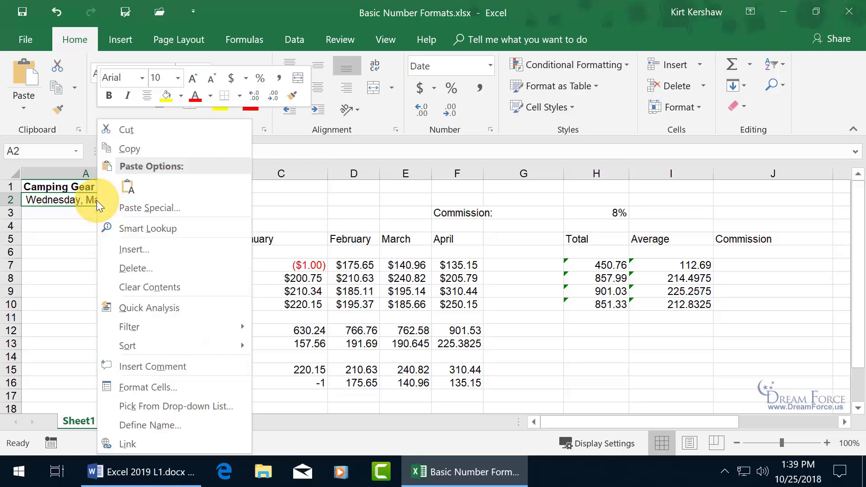
click(178, 387)
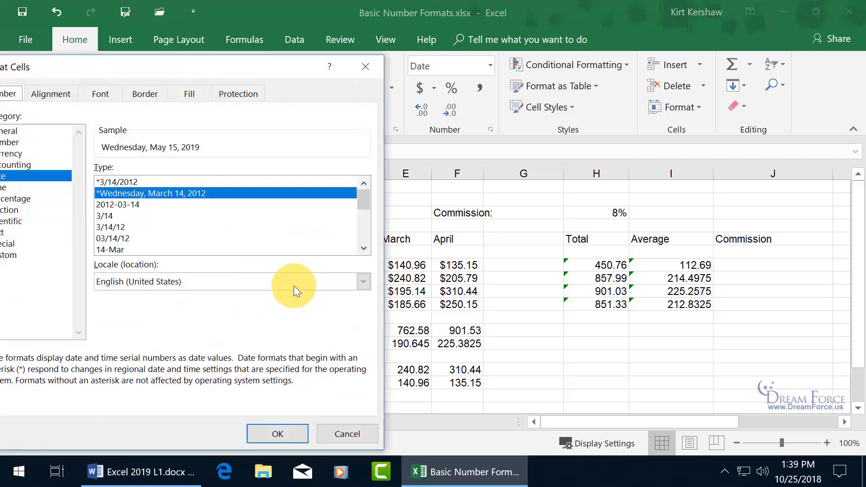
drag(207, 67, 408, 45)
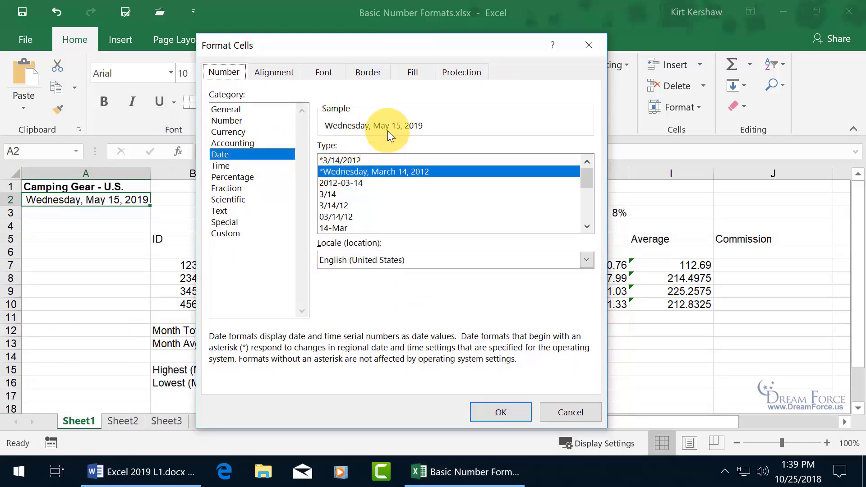
drag(582, 180, 593, 196)
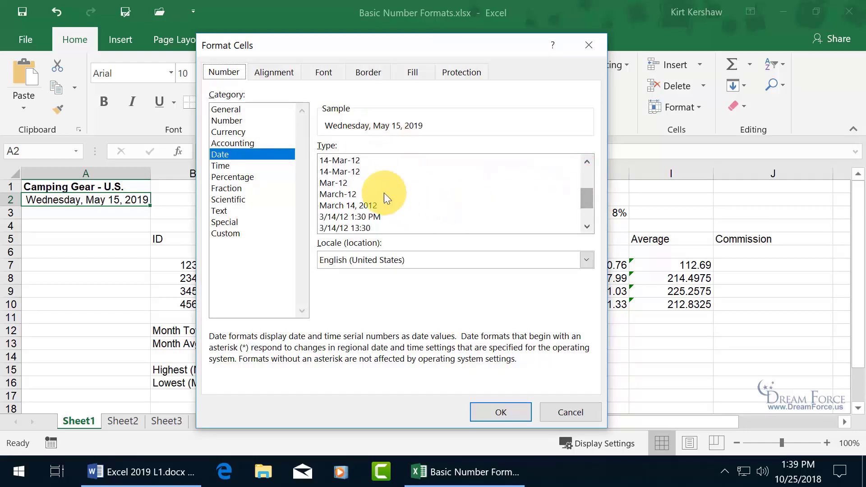
click(348, 195)
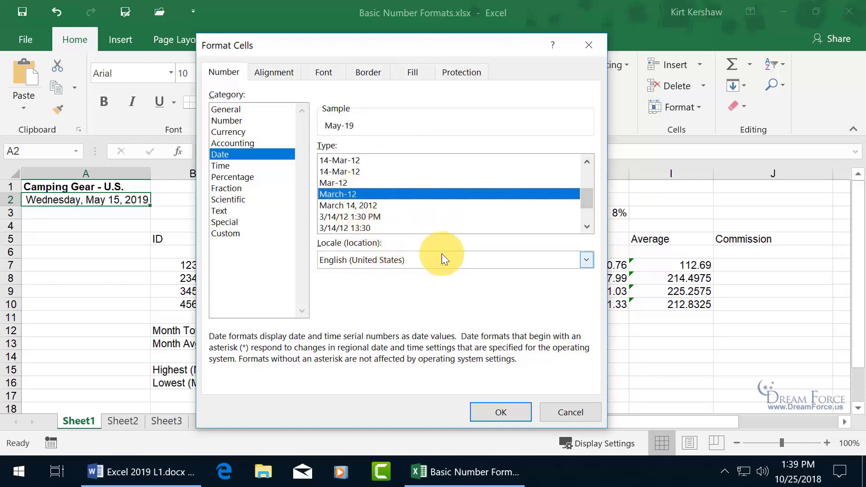
click(583, 258)
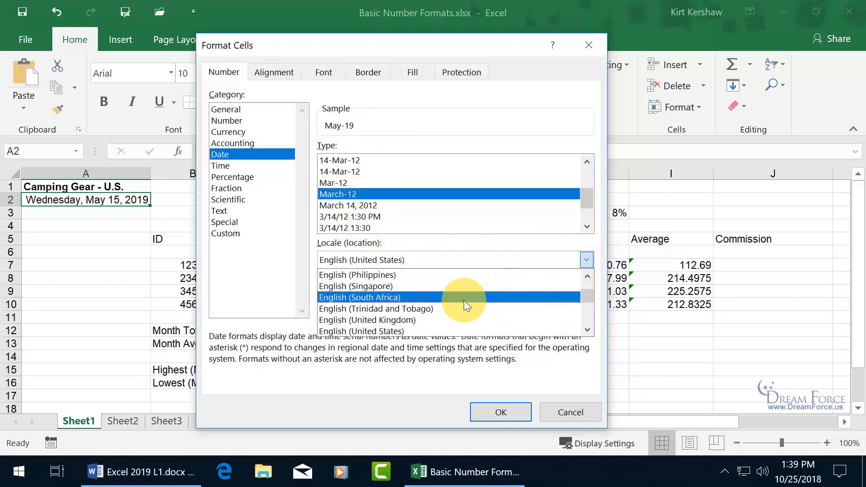
scroll(464, 300, down, 1)
scroll(464, 300, down, 2)
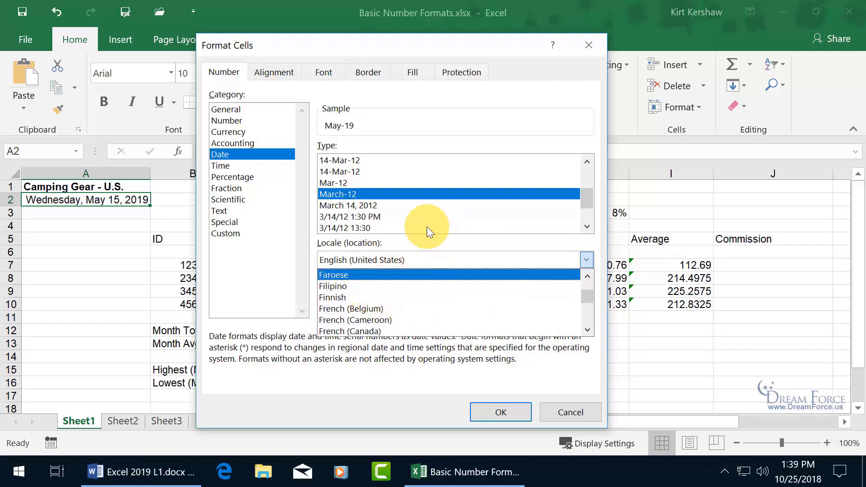
click(393, 240)
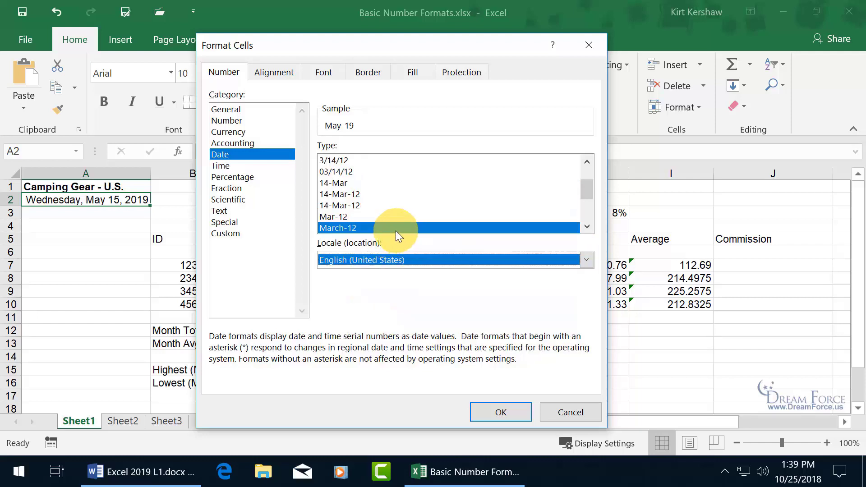
click(499, 412)
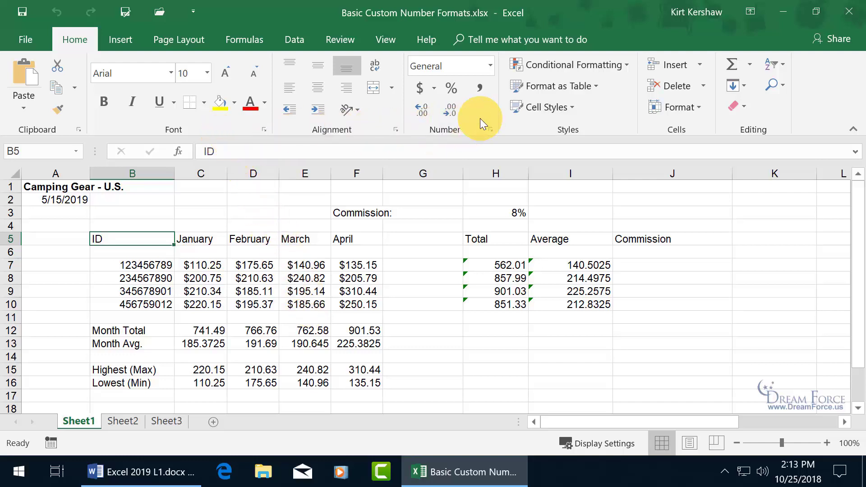
- Review the available number formats, and compare the ID in B7 with the January amount in C7
click(491, 66)
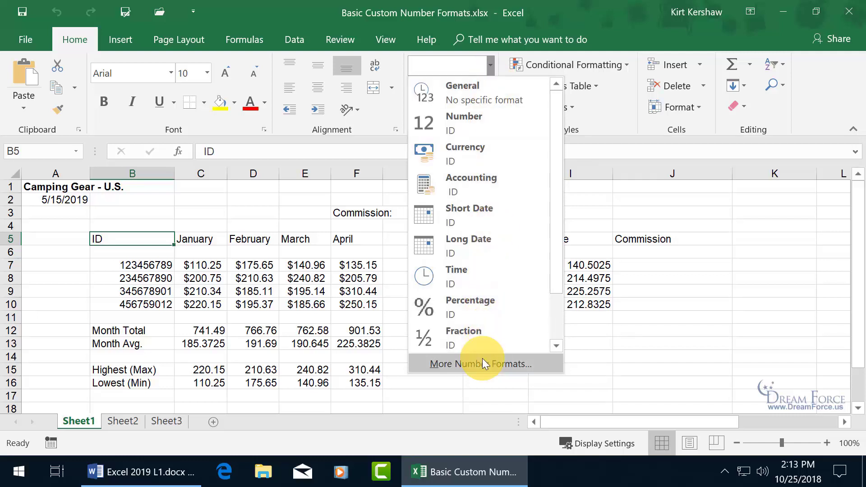
click(141, 281)
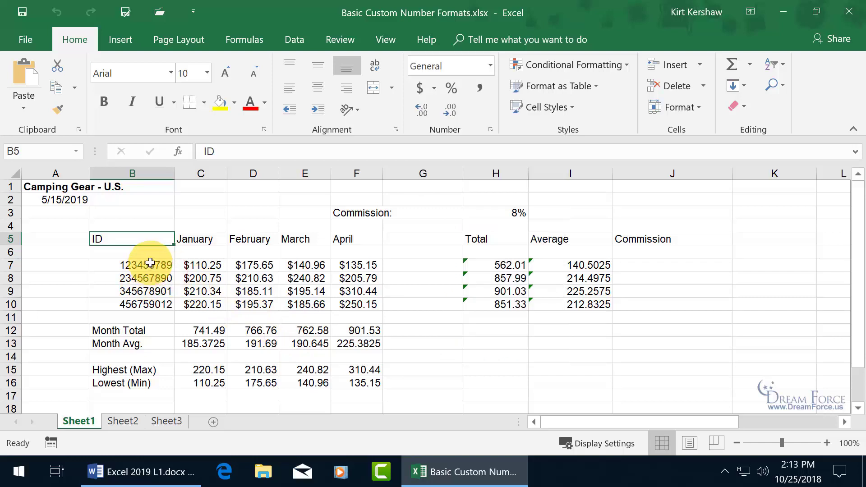
drag(149, 265, 155, 305)
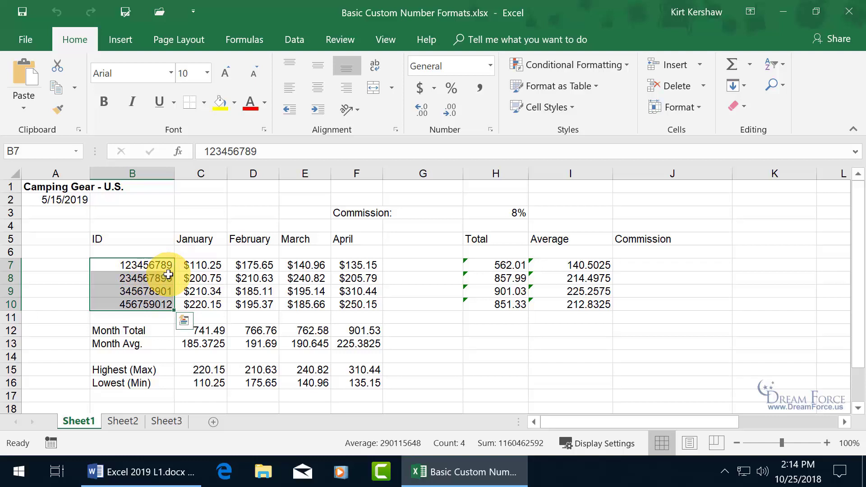
click(120, 266)
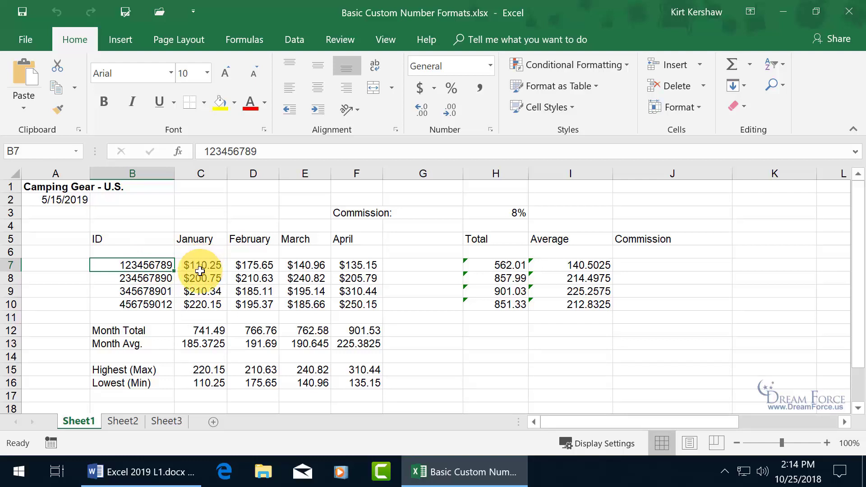
click(202, 266)
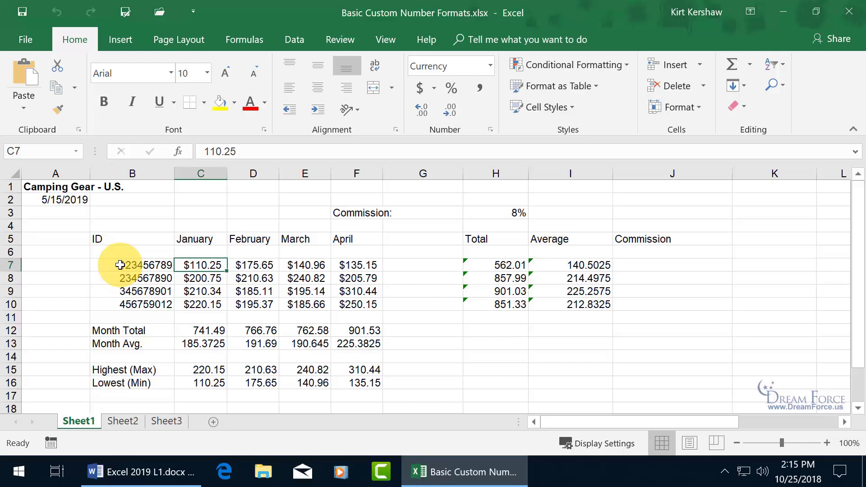
- Choose the Special format Social Security Number for the IDs in B7:B10 in Format Cells
drag(120, 264, 119, 297)
drag(119, 300, 120, 298)
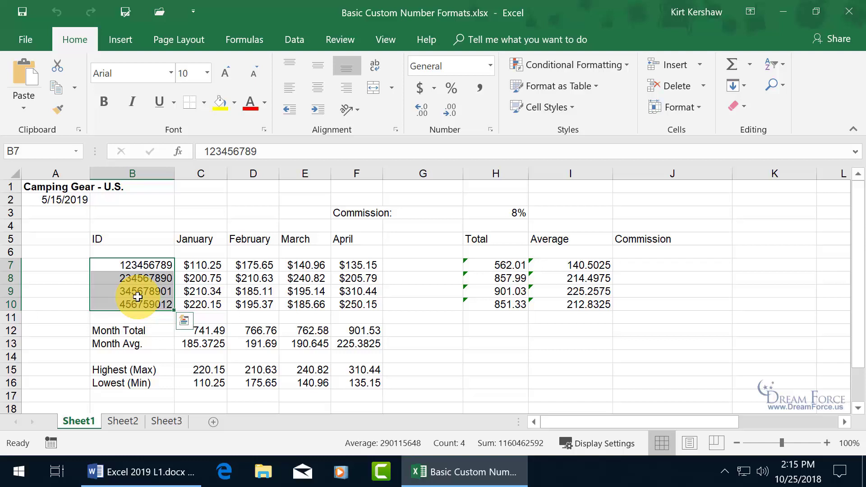
right_click(138, 291)
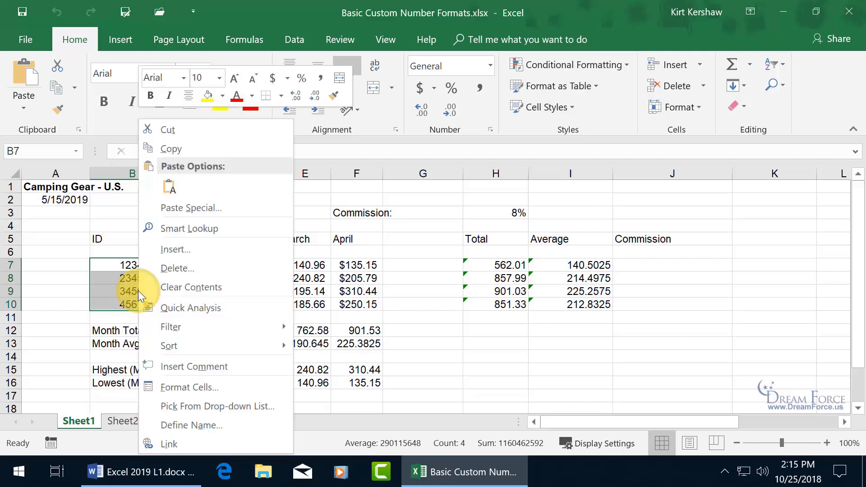
click(188, 386)
drag(166, 66, 348, 37)
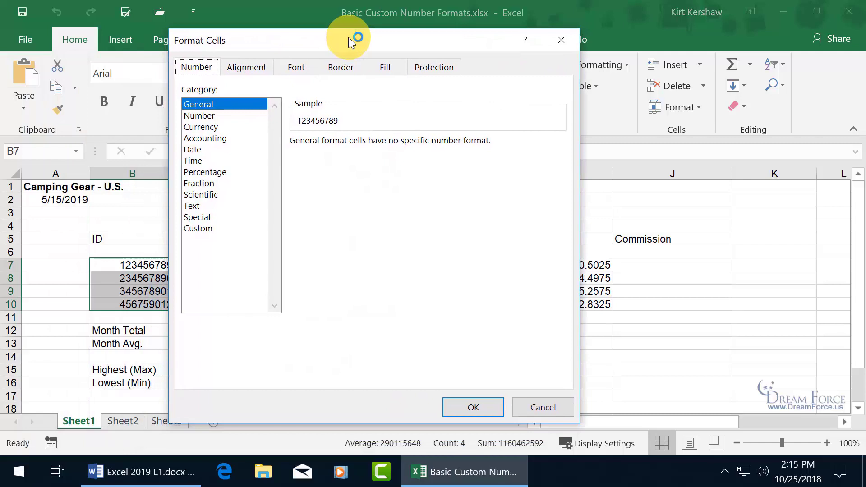
click(215, 108)
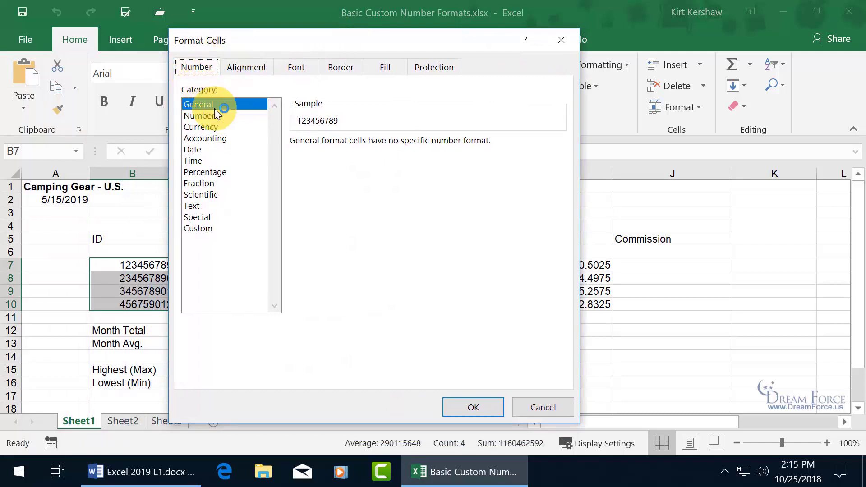
click(201, 218)
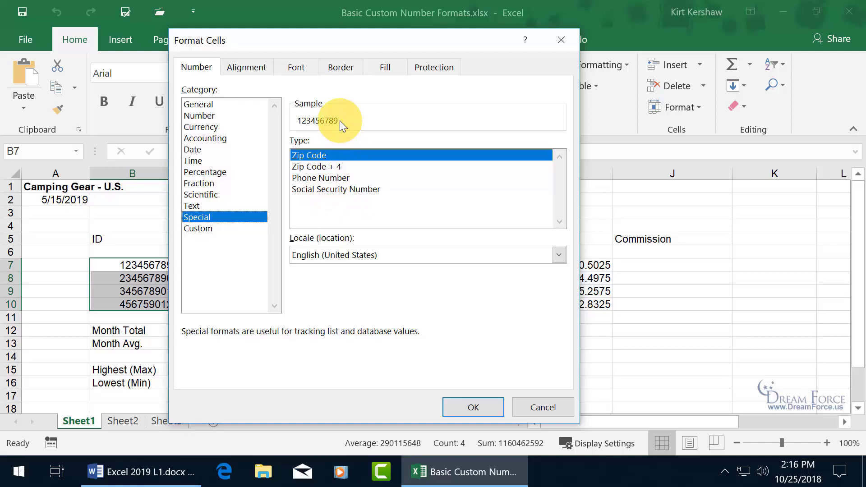
click(327, 190)
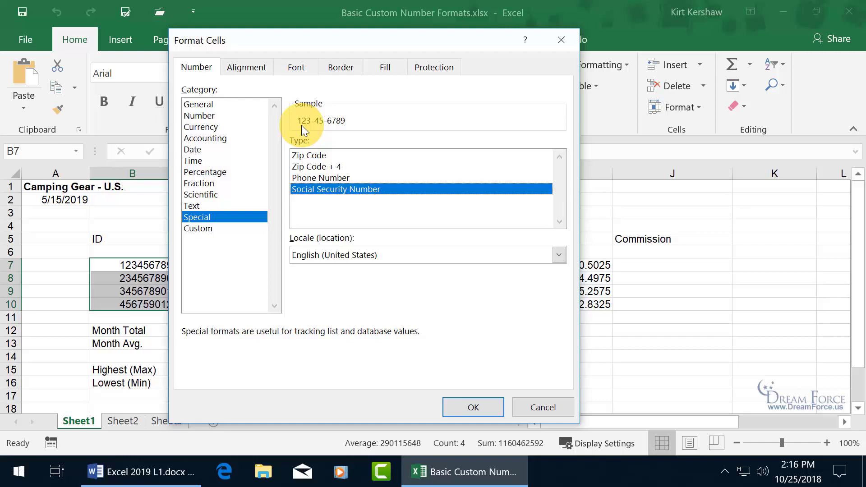
- Turn the ID format into the custom code "SS" 000-00-0000, apply it, and check B7's stored value
click(204, 228)
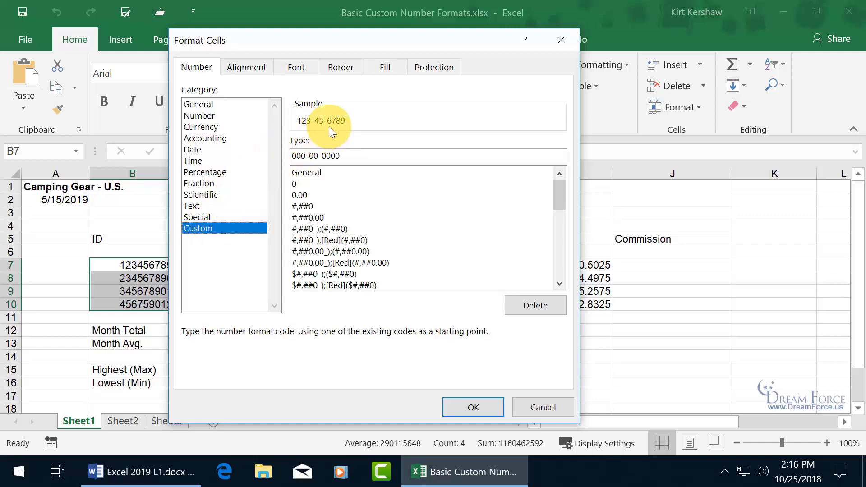
click(295, 155)
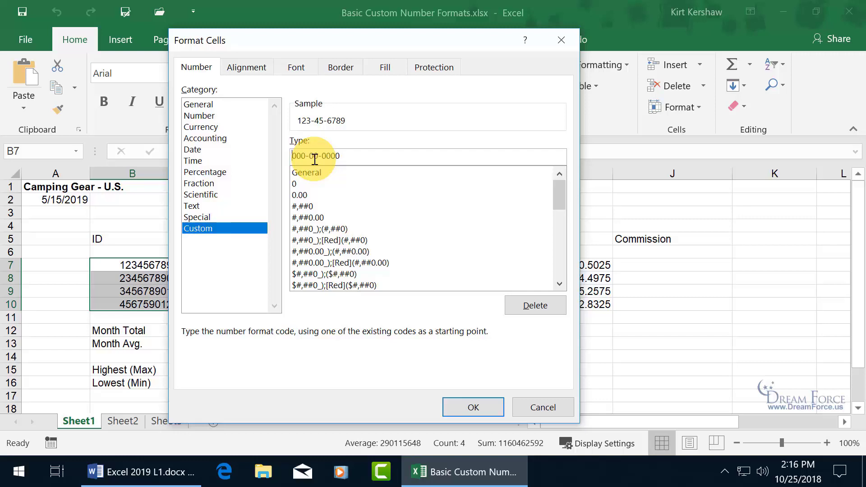
text("SS")
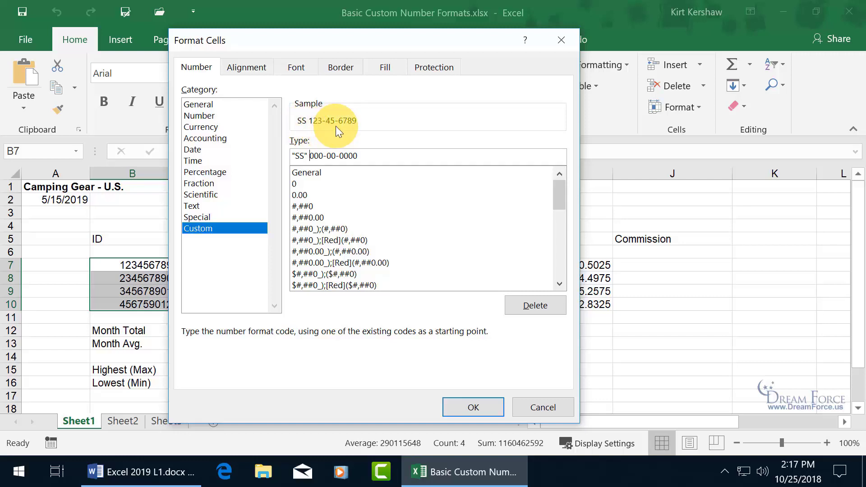
click(475, 397)
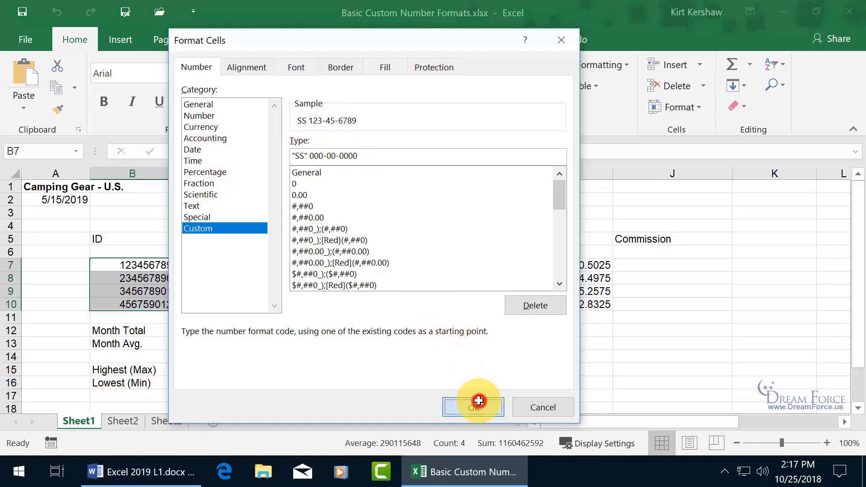
click(129, 318)
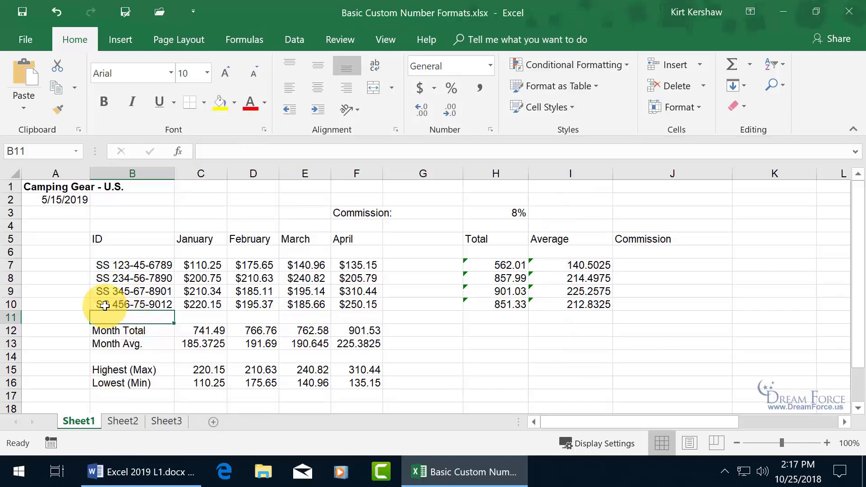
click(141, 266)
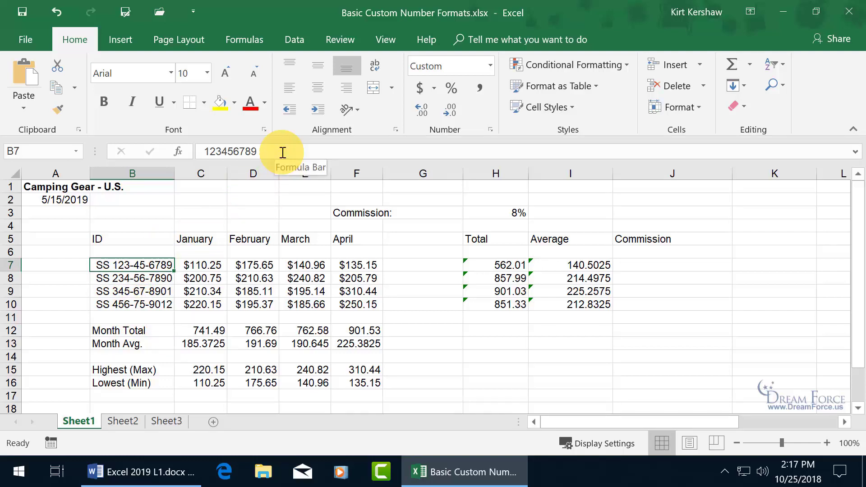
- Enter another nine-digit ID number without dashes in cell B18
scroll(232, 262, down, 1)
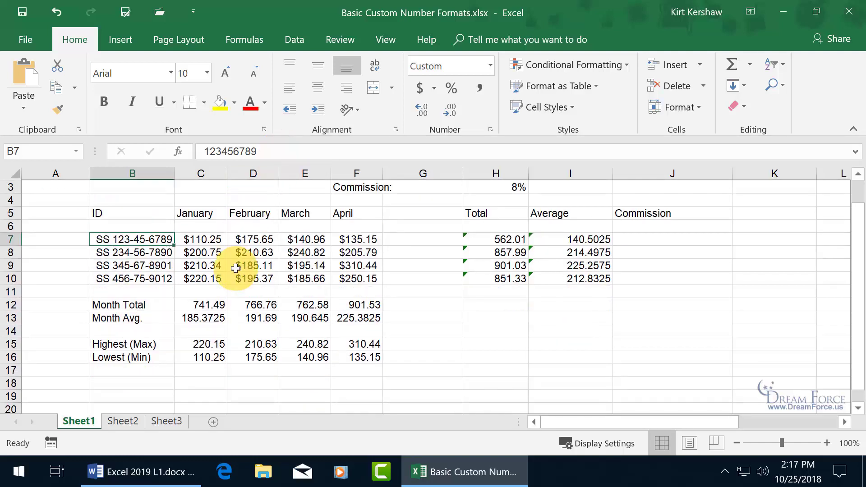
click(148, 371)
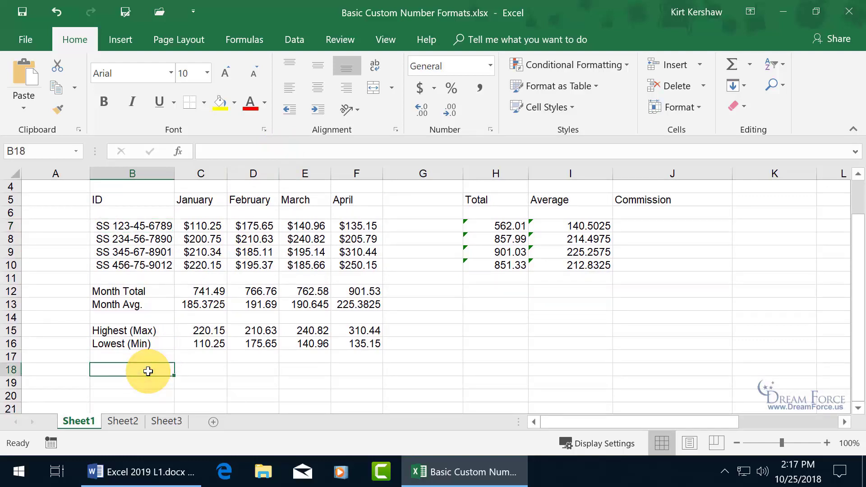
text(55415)
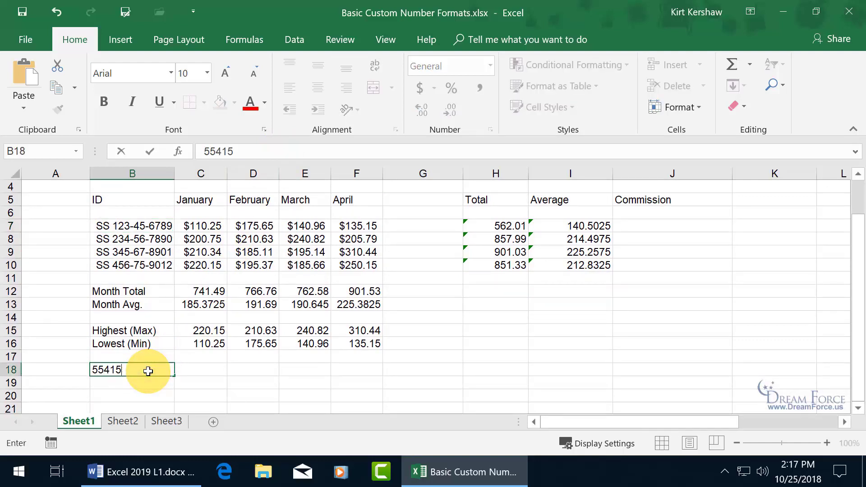
text(6589)
key(Return)
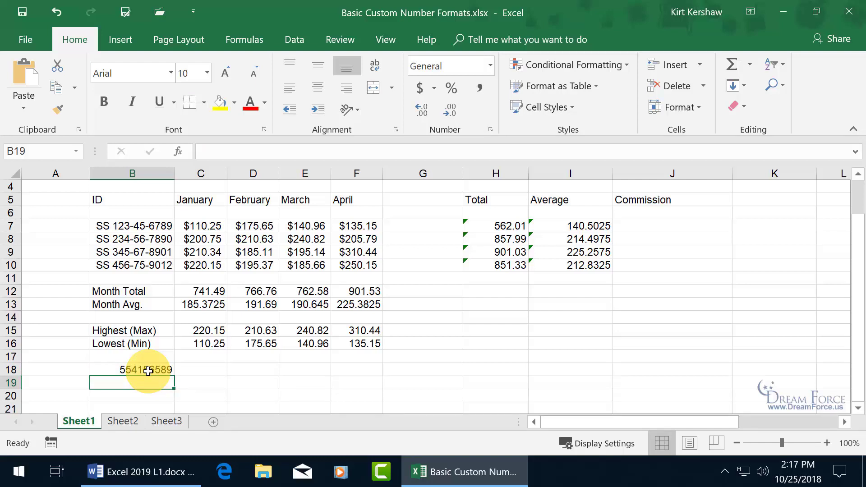
- Copy cell B10 and paste only its formatting onto the number in B18
click(157, 265)
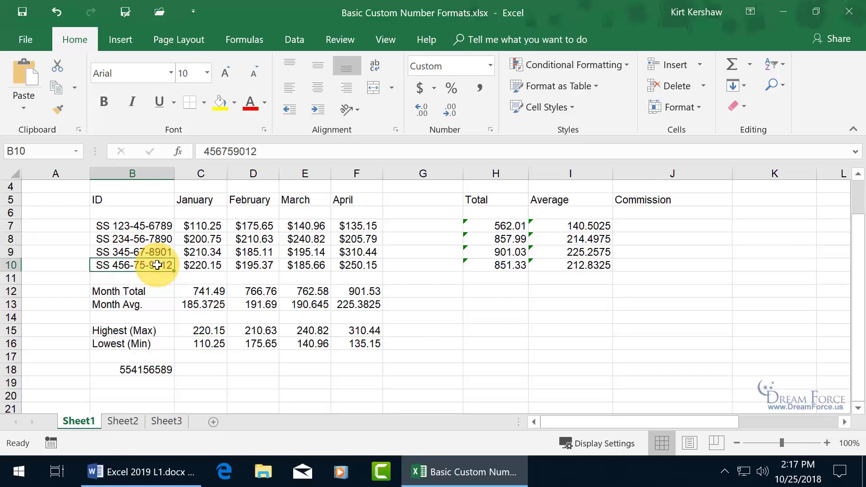
key(ctrl+c)
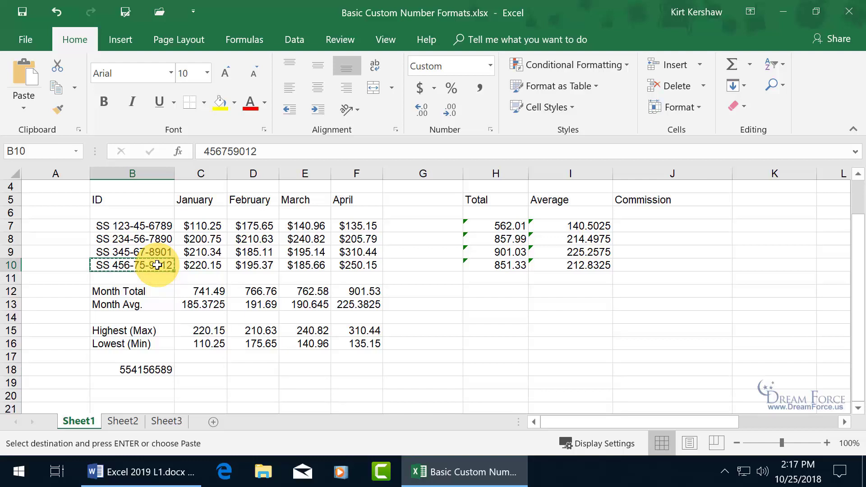
right_click(150, 370)
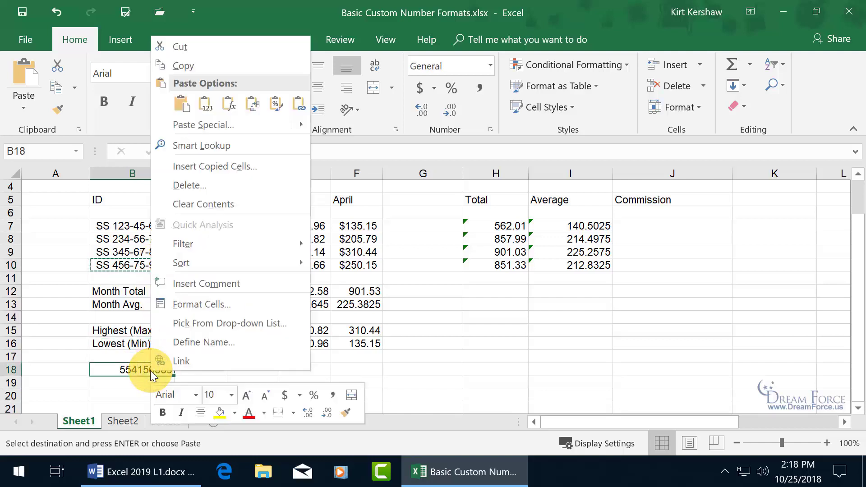
click(259, 111)
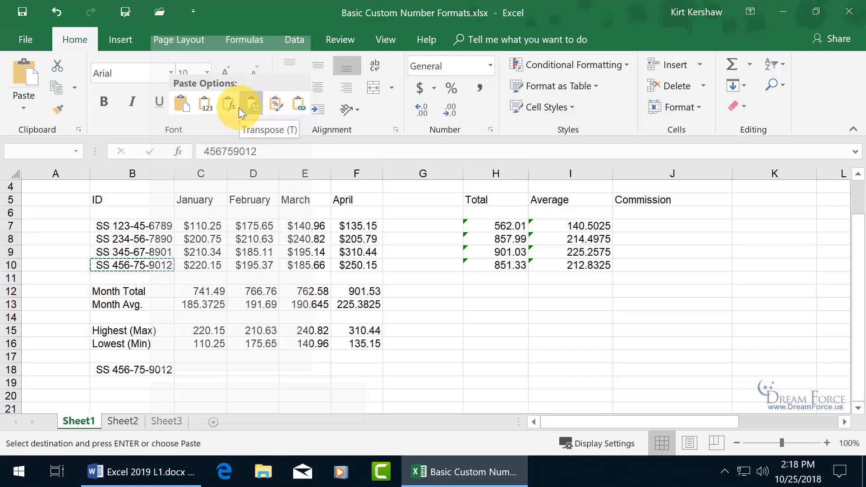
click(276, 104)
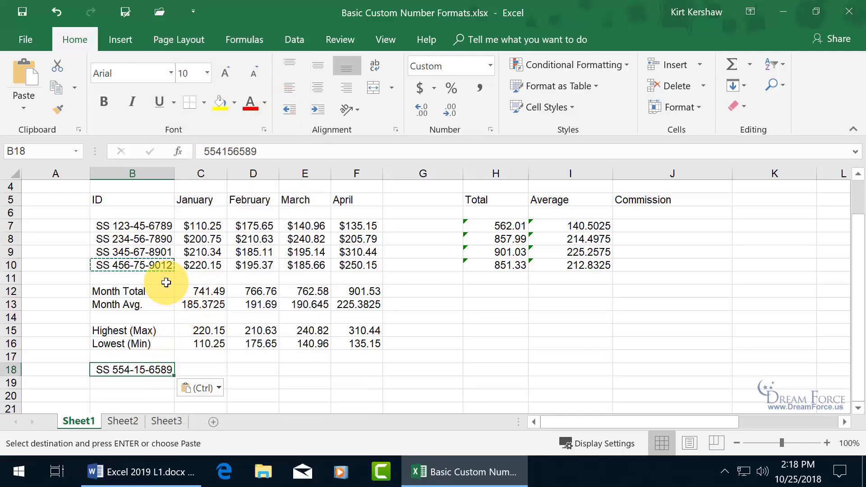
- Undo the formatting pasted onto B18 and apply the existing custom number format "SS" 000-00-0000 to it through Format Cells
key(Escape)
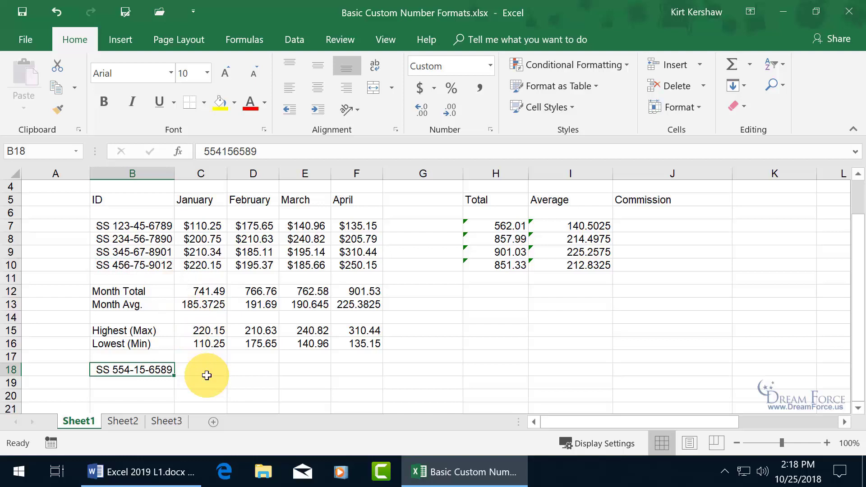
click(55, 12)
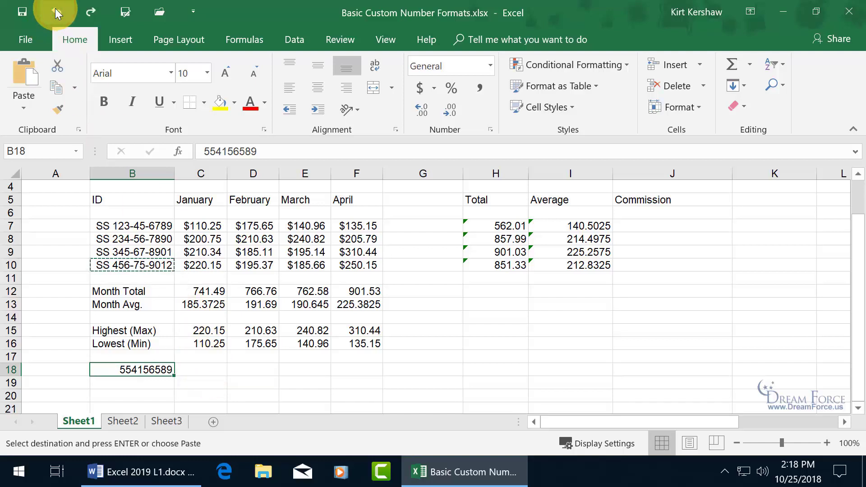
right_click(142, 375)
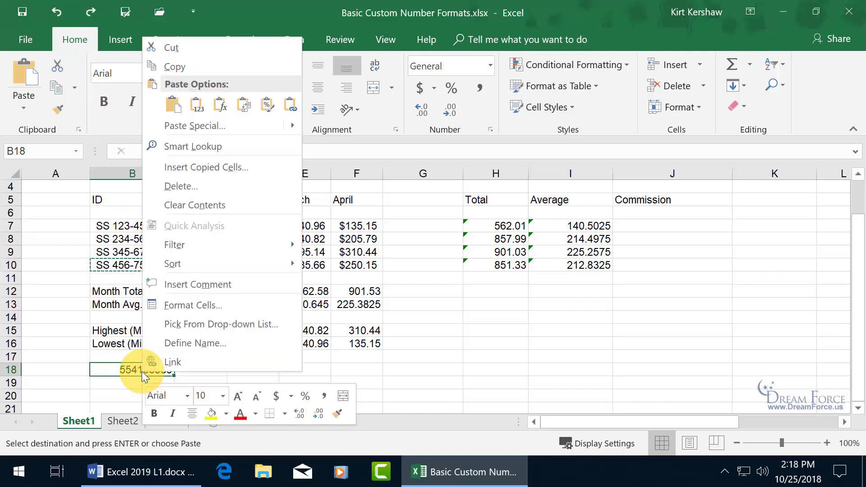
click(215, 307)
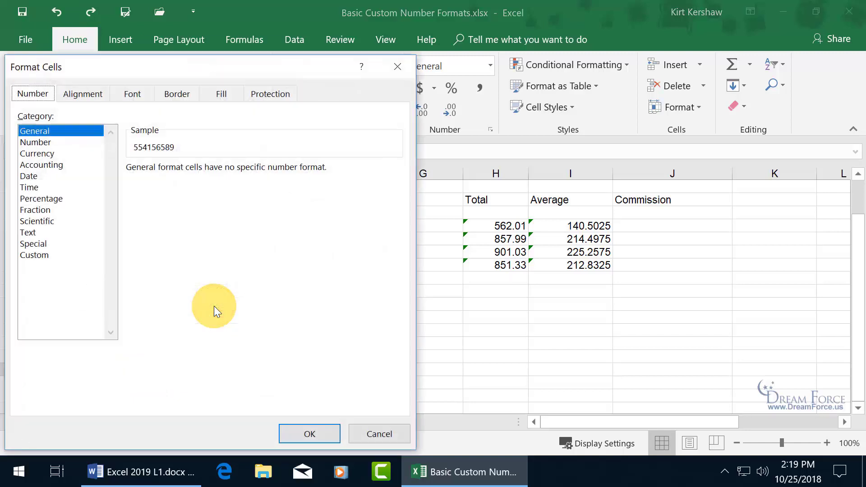
drag(175, 64, 304, 27)
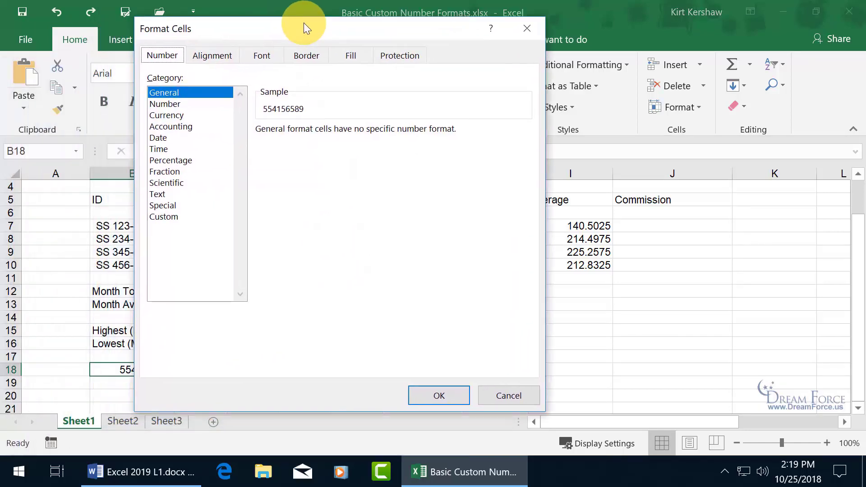
click(167, 217)
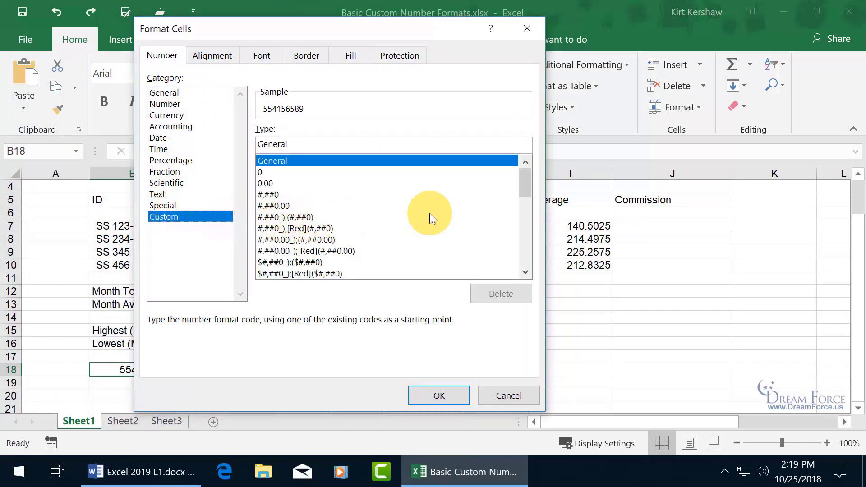
drag(525, 177, 531, 259)
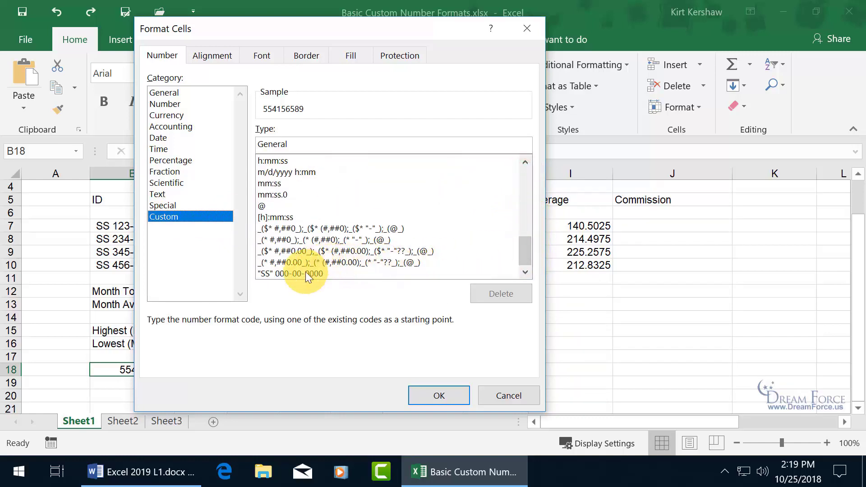
click(278, 274)
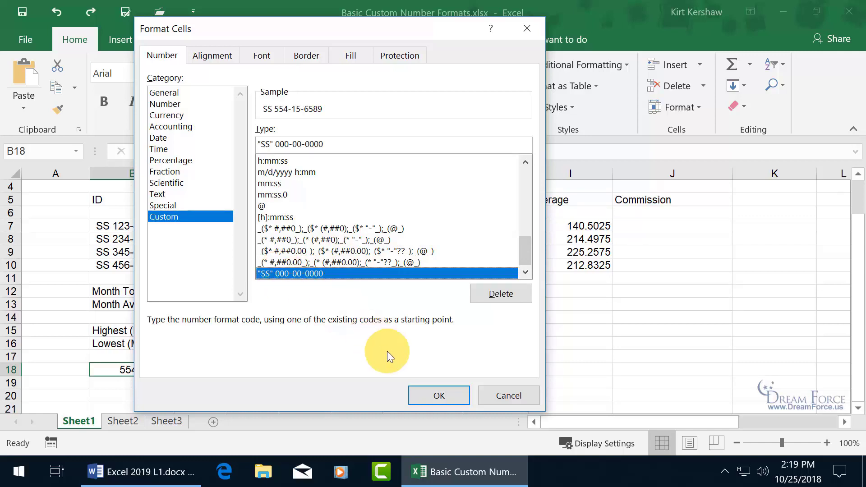
click(440, 395)
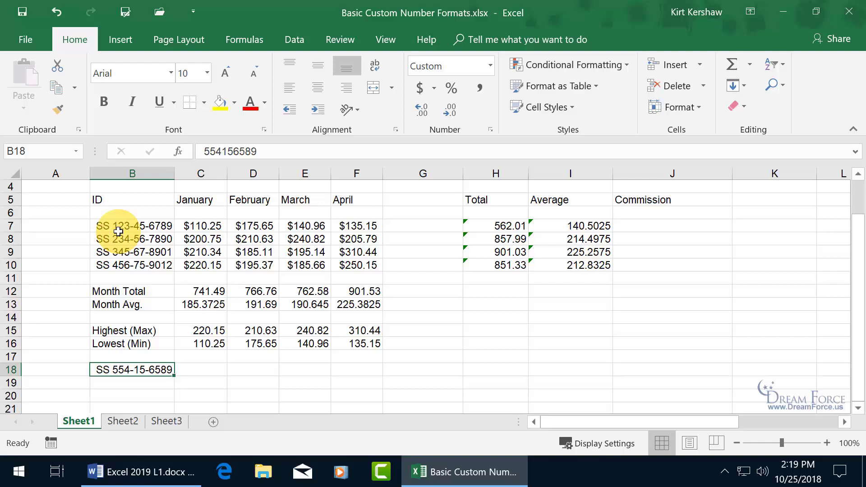
- Open Find and Replace with its options expanded and set the format to find to the custom code "SS" 000-00-0000
key(ctrl+f)
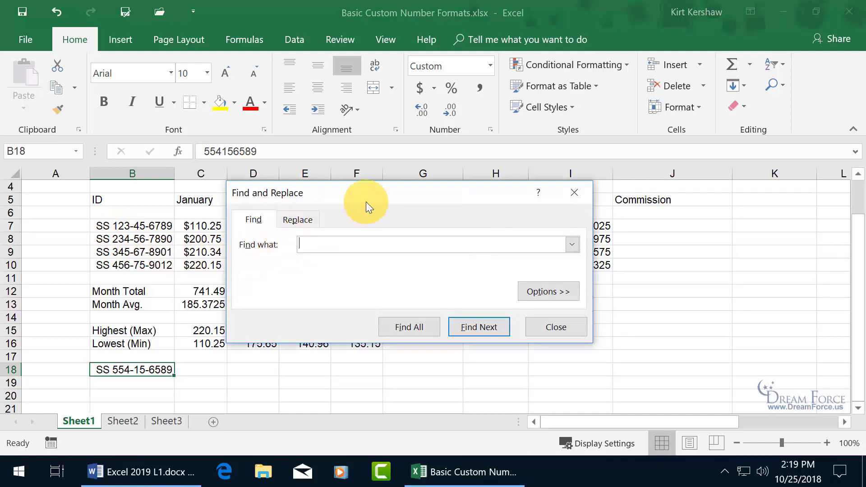
drag(370, 195, 365, 90)
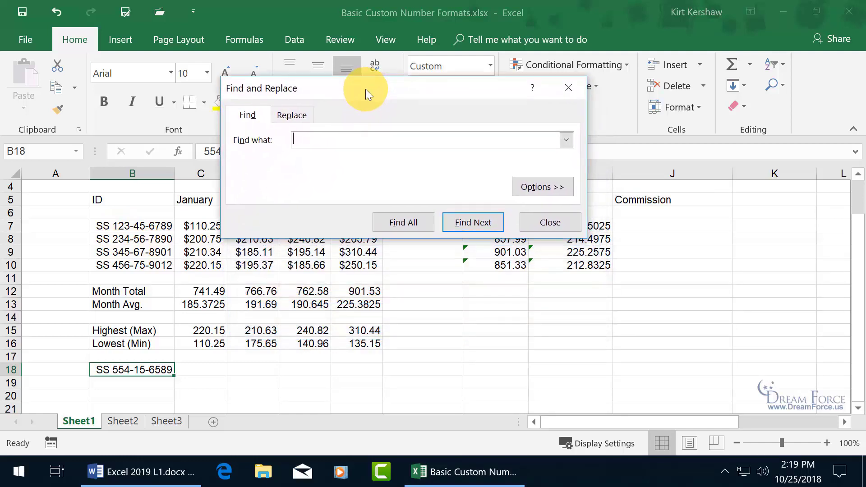
click(537, 186)
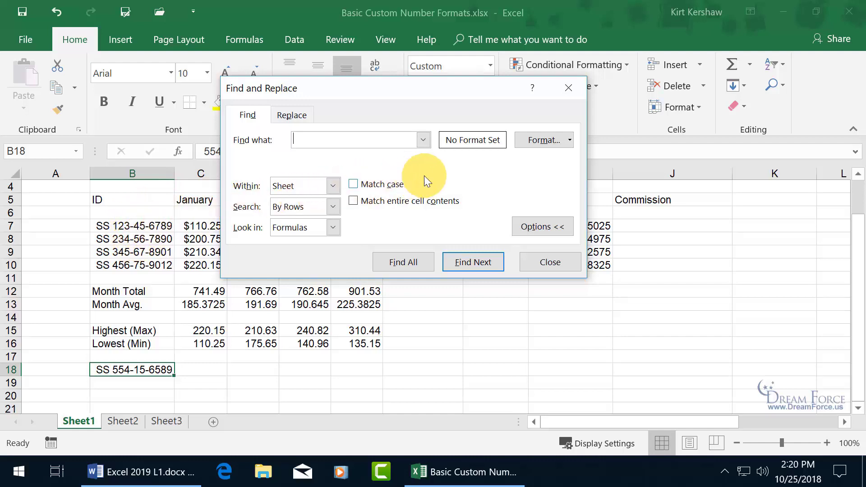
click(571, 140)
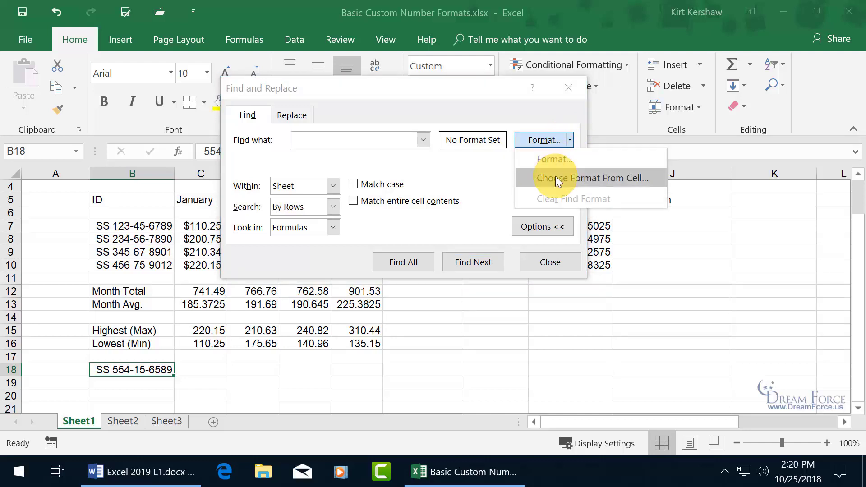
click(554, 159)
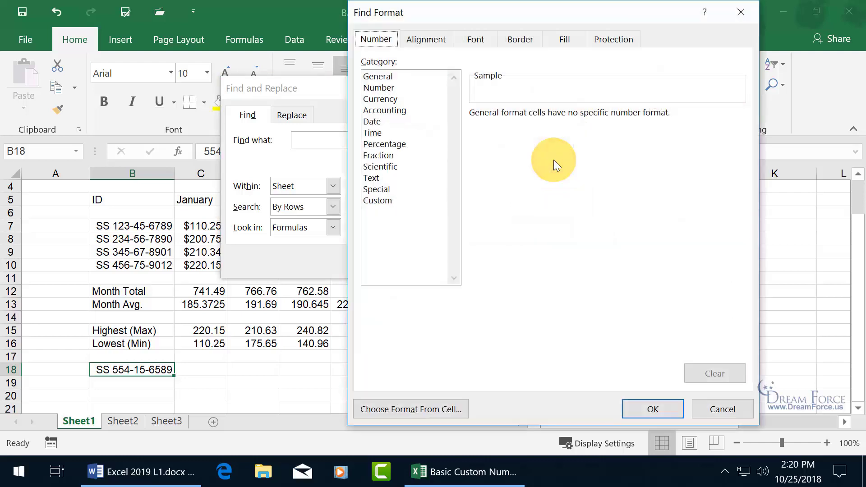
click(387, 199)
drag(740, 166, 737, 254)
click(527, 257)
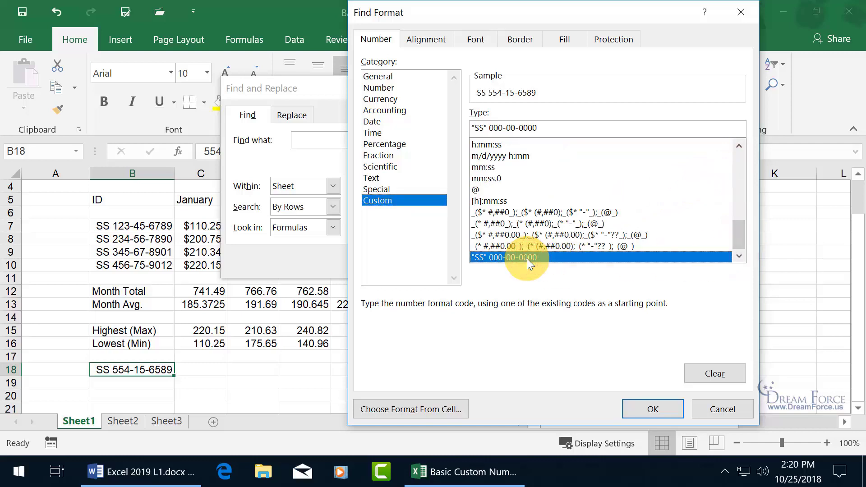
click(652, 408)
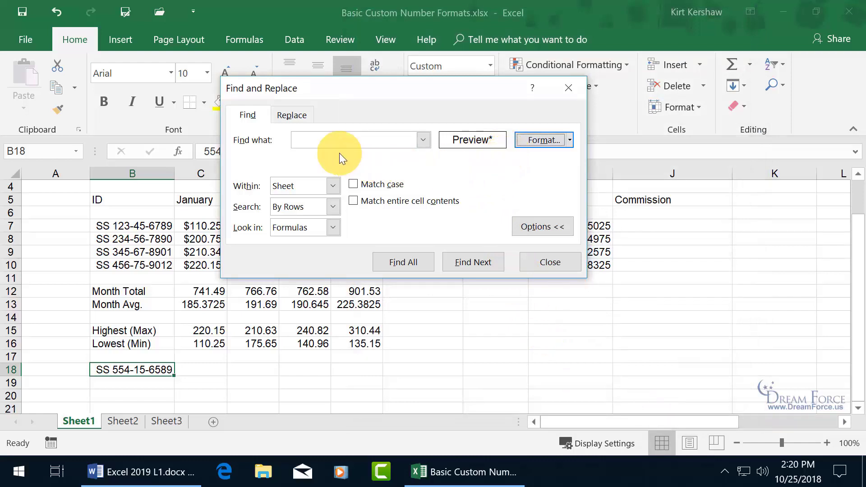
- Set the replacement format to the custom code "EID" 000-00-0000, based on the existing SS code
click(293, 116)
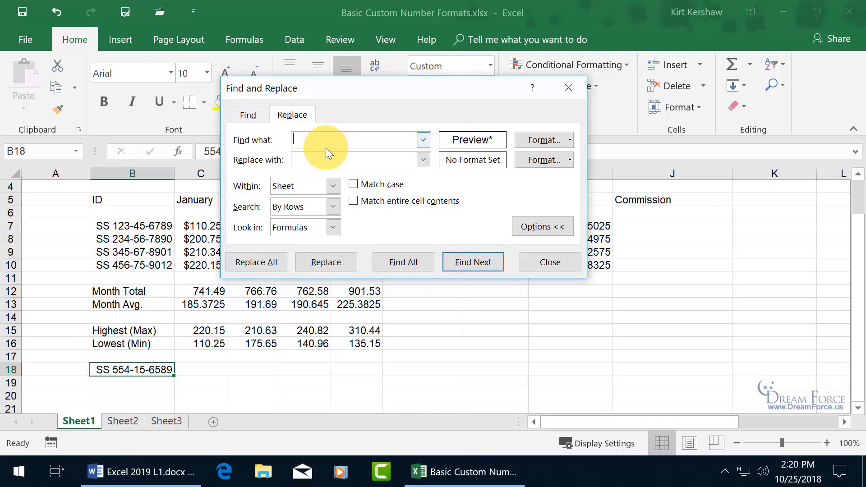
click(555, 163)
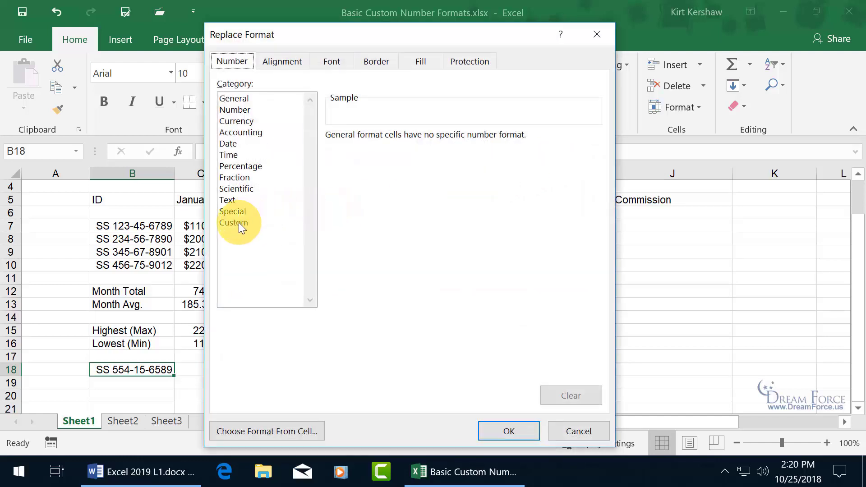
click(239, 223)
drag(593, 199, 593, 266)
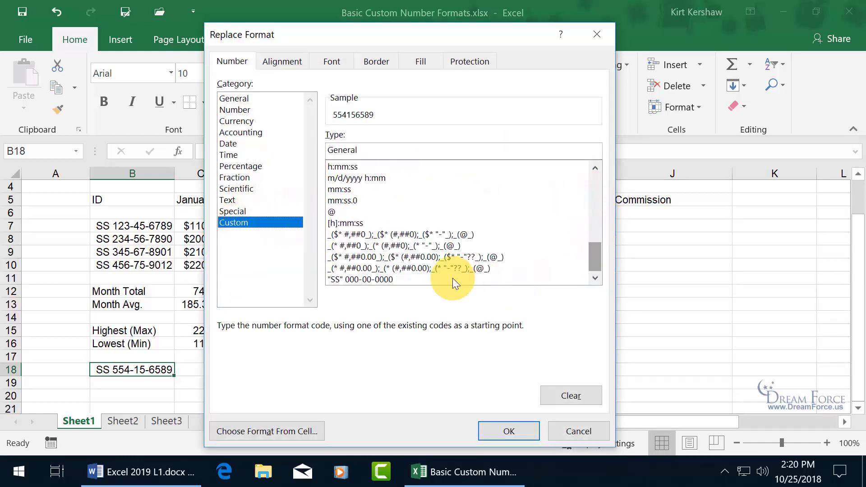
click(383, 280)
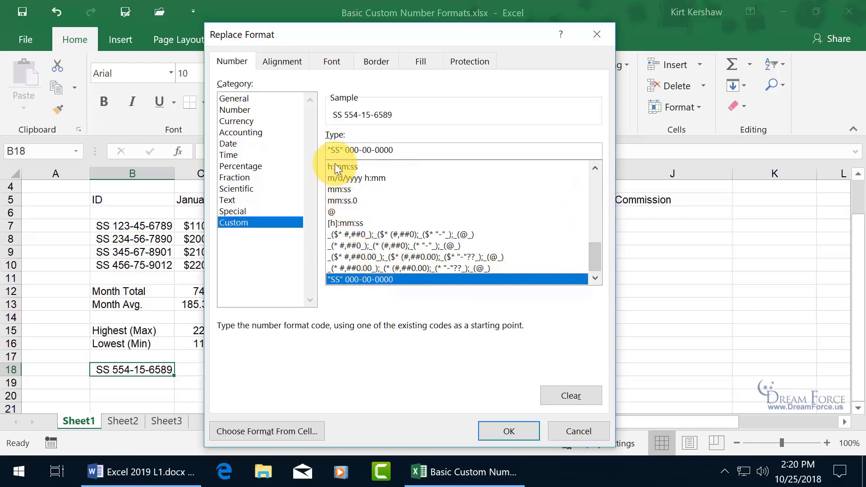
click(336, 150)
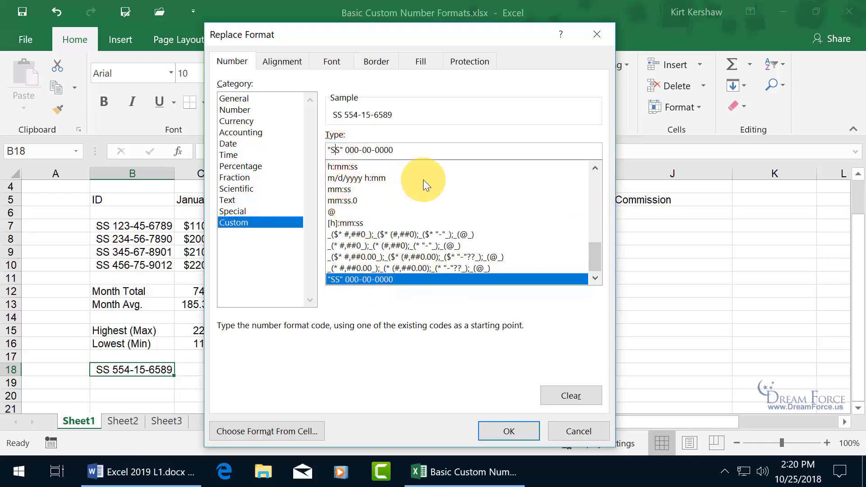
key(BackSpace)
key(Delete)
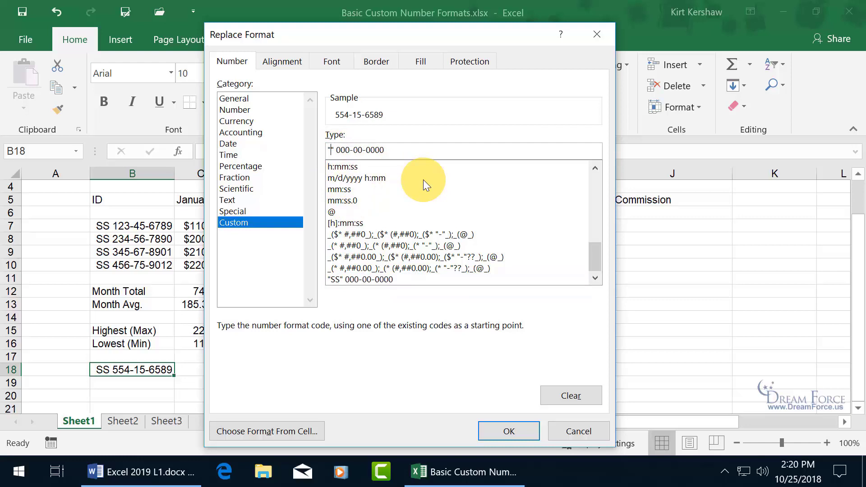
text(EID)
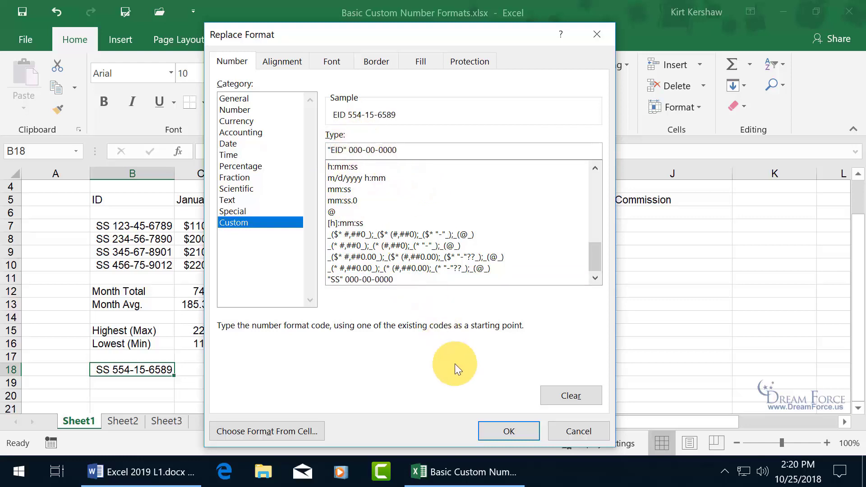
click(499, 430)
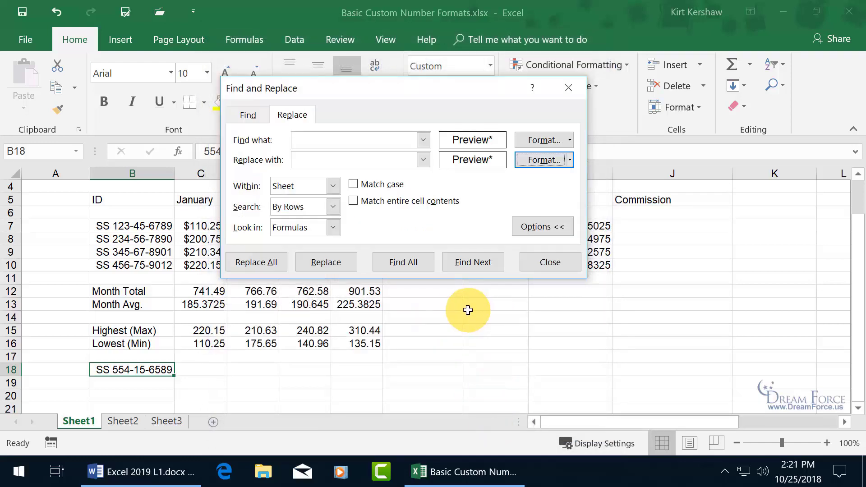
- Find the next cell with the SS format, replace all matching formats on the sheet, and close Find and Replace
click(465, 265)
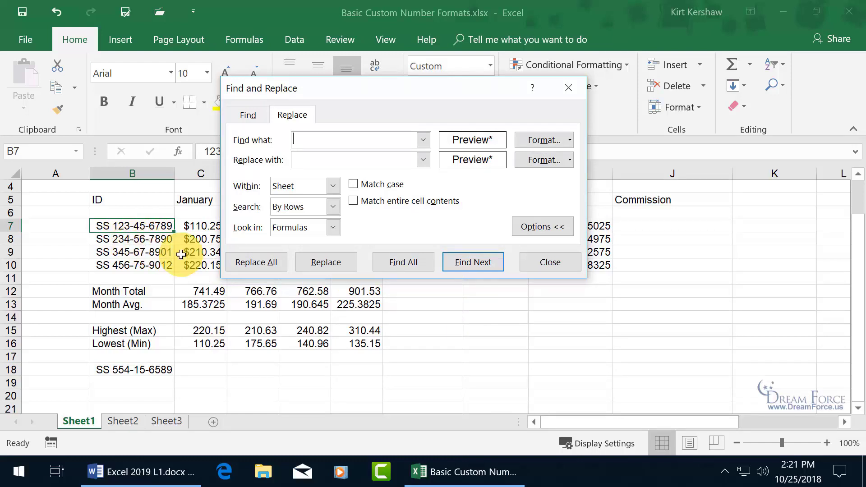
click(272, 261)
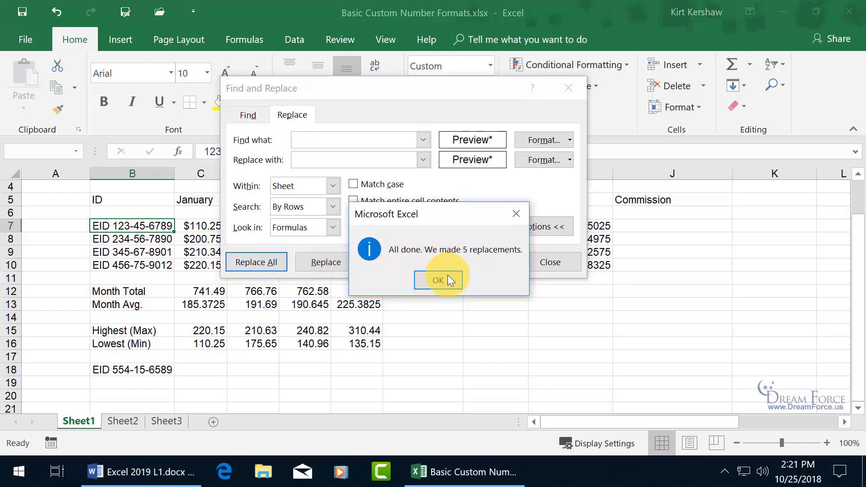
click(446, 281)
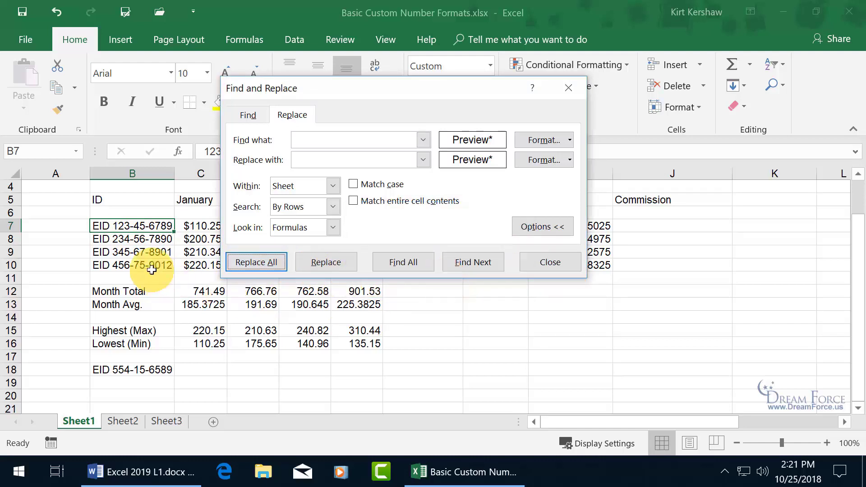
click(532, 263)
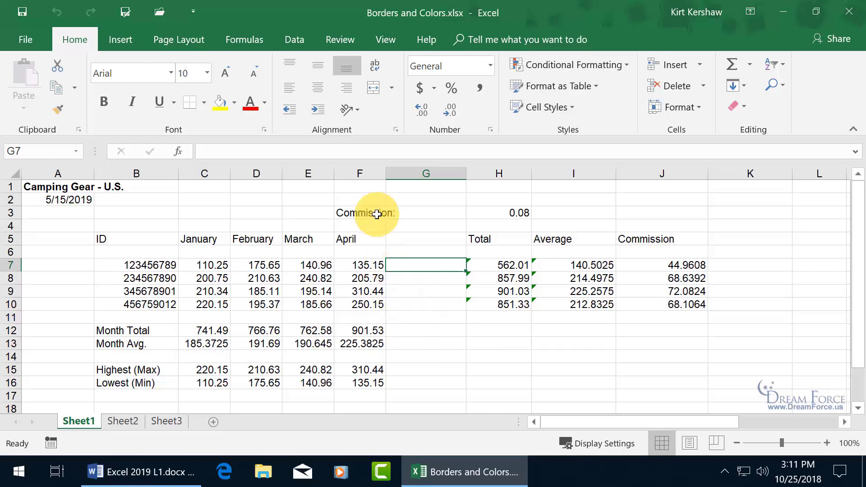
- Hide the gridlines on the Borders and Colors worksheet to view the data without them, and show them again
click(387, 38)
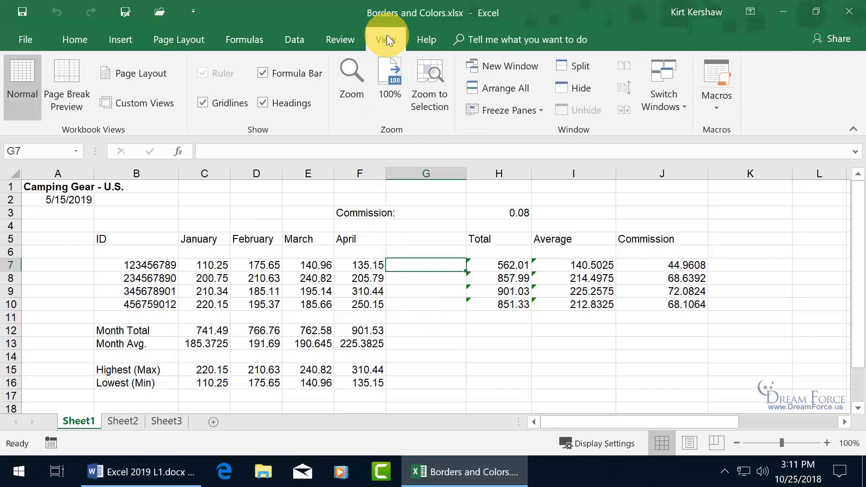
click(205, 105)
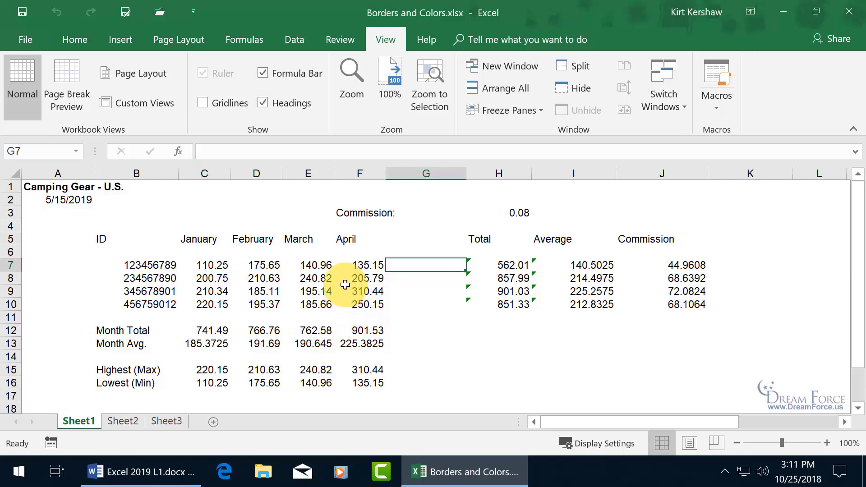
click(352, 238)
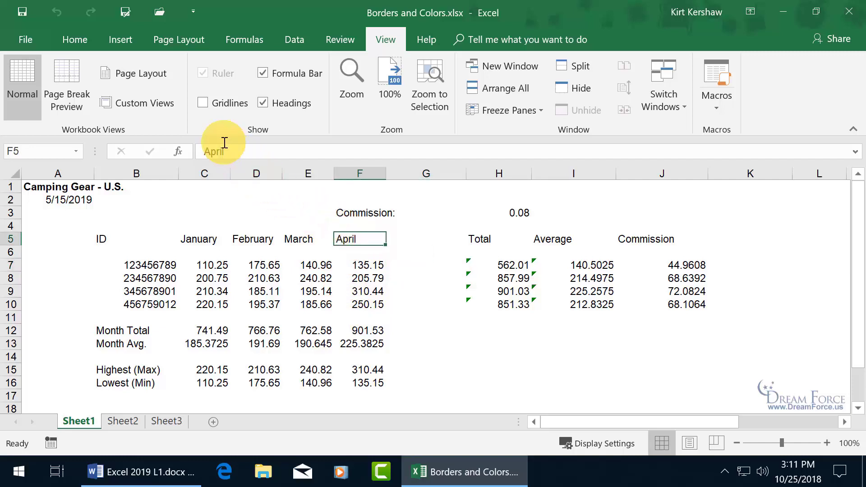
click(201, 102)
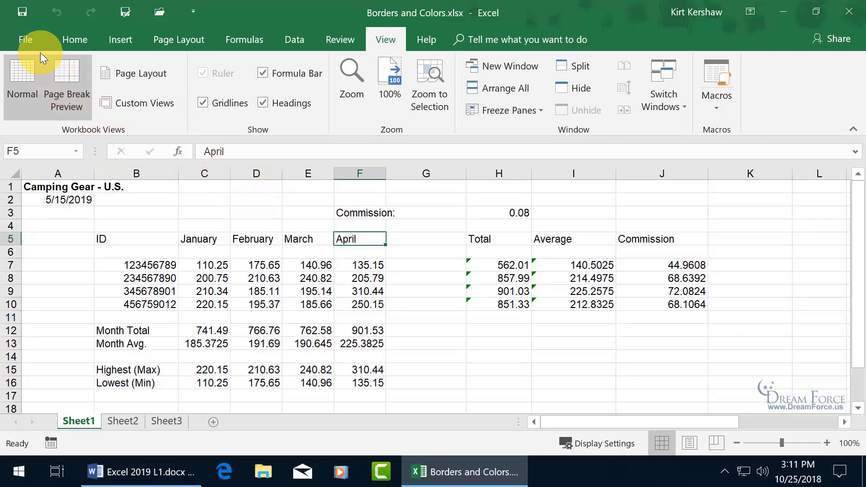
- Open the print preview of the worksheet to check how it looks on paper without gridlines
click(28, 40)
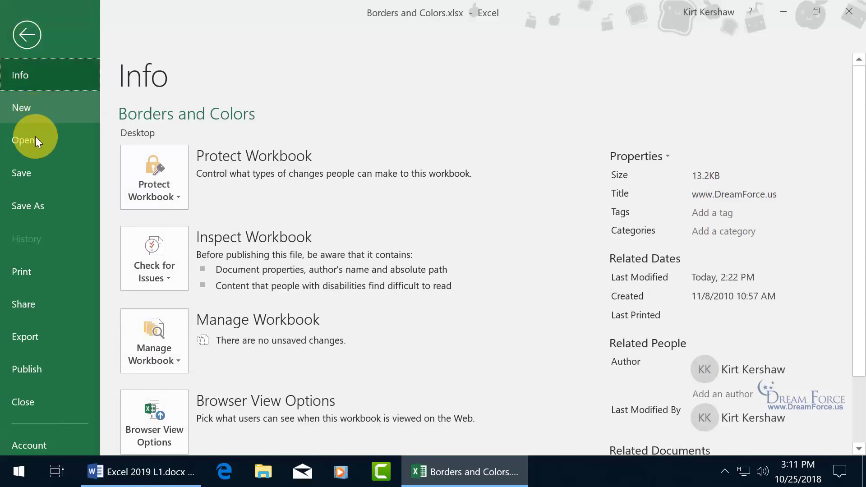
click(50, 271)
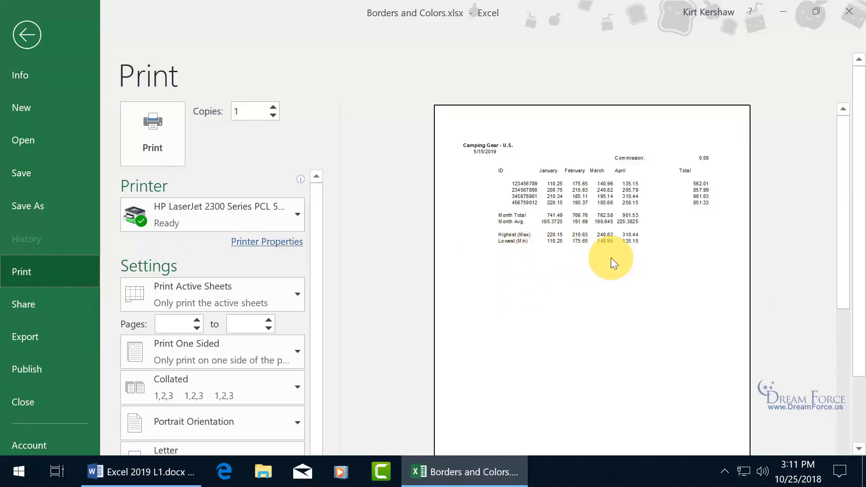
- Inspect the worksheet's print preview at a larger zoom, return to the sheet, and look along the page break line
scroll(858, 194, down, 3)
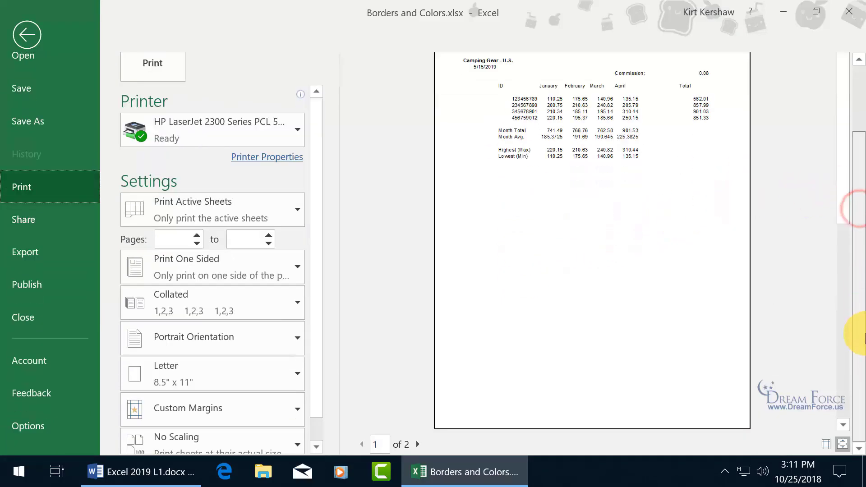
click(845, 446)
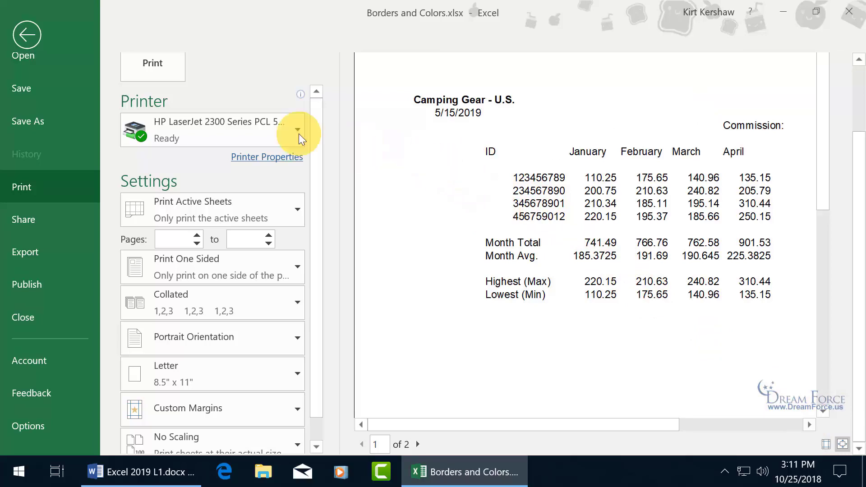
click(27, 35)
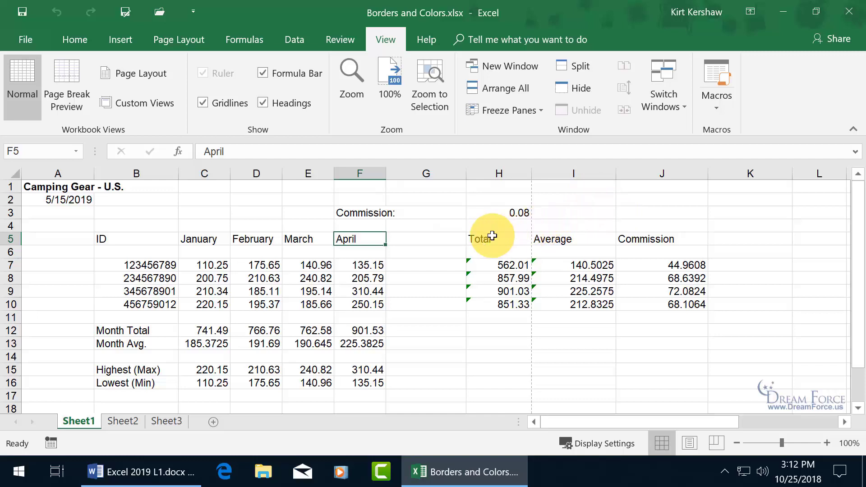
scroll(539, 290, down, 4)
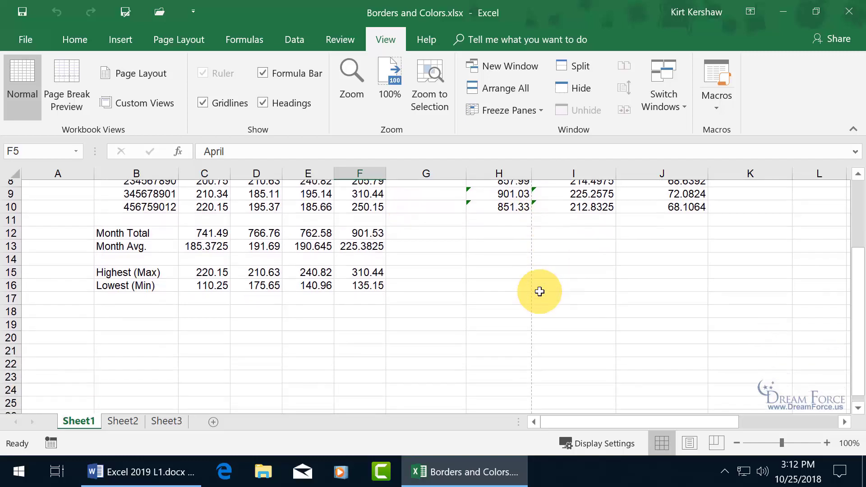
scroll(501, 283, up, 4)
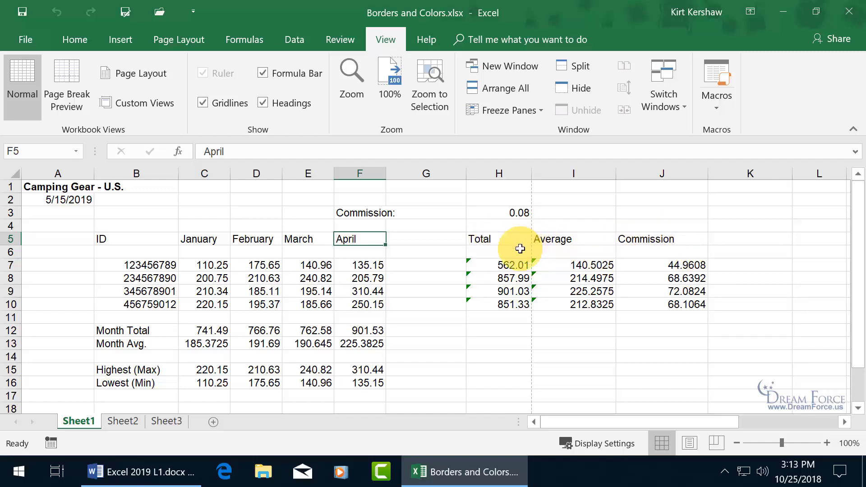
- Apply a bottom border to the Total, Average and Commission headings in H5:J5 and deselect them
drag(479, 236, 654, 235)
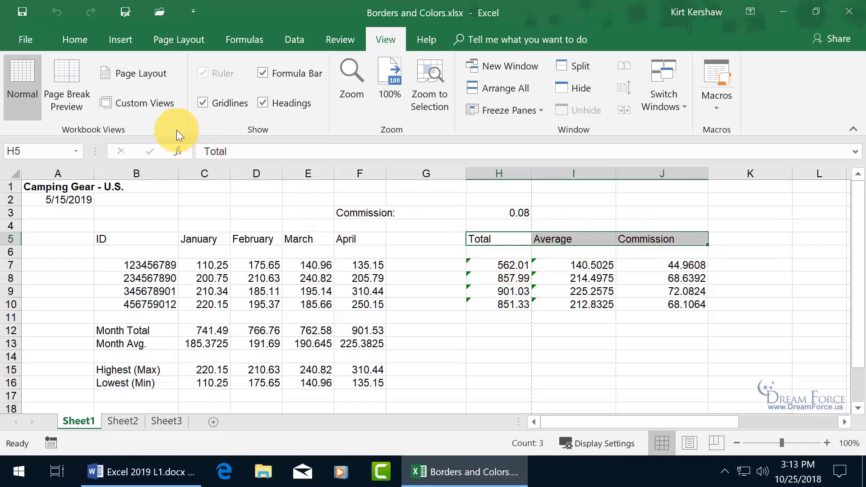
click(76, 42)
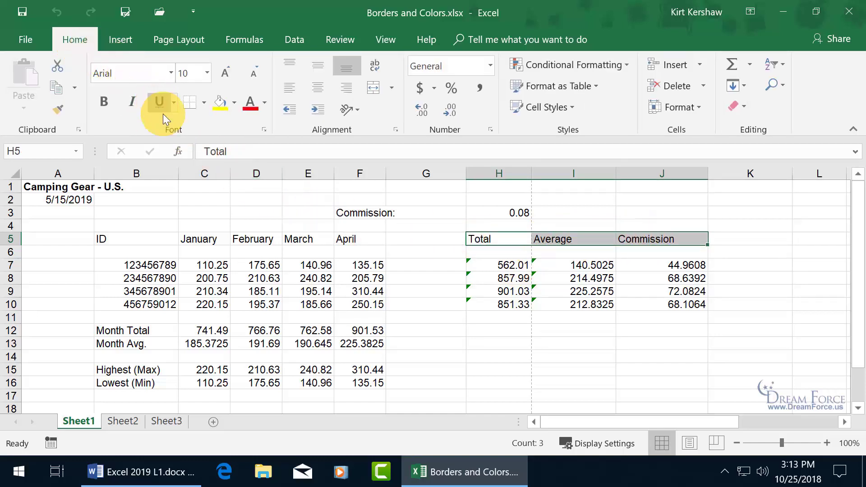
click(203, 102)
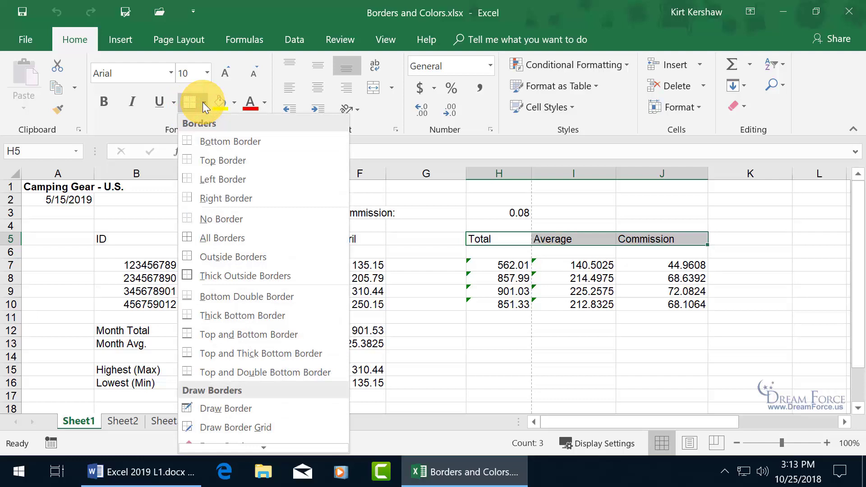
click(216, 143)
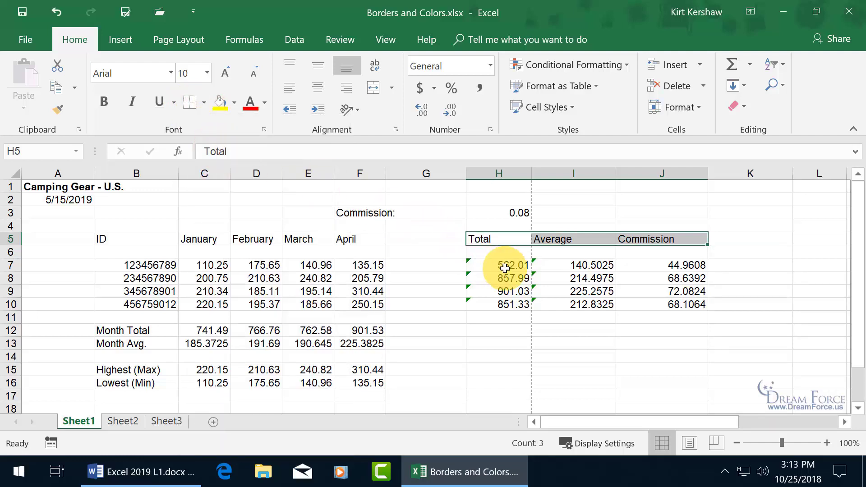
click(565, 318)
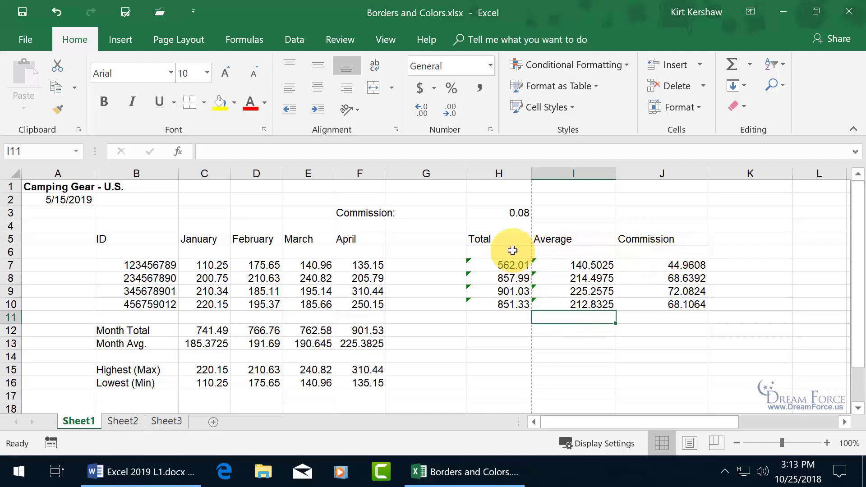
- Apply All Borders to the heading cells H5:J5 and deselect them
drag(493, 236, 654, 236)
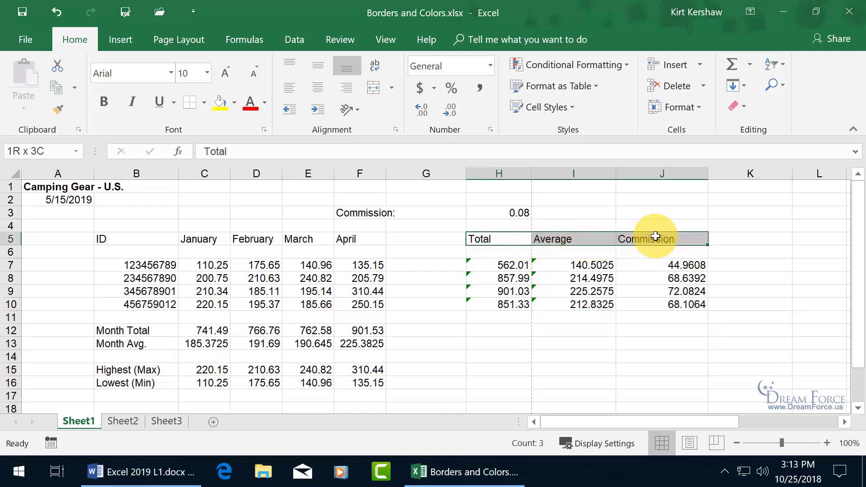
click(202, 102)
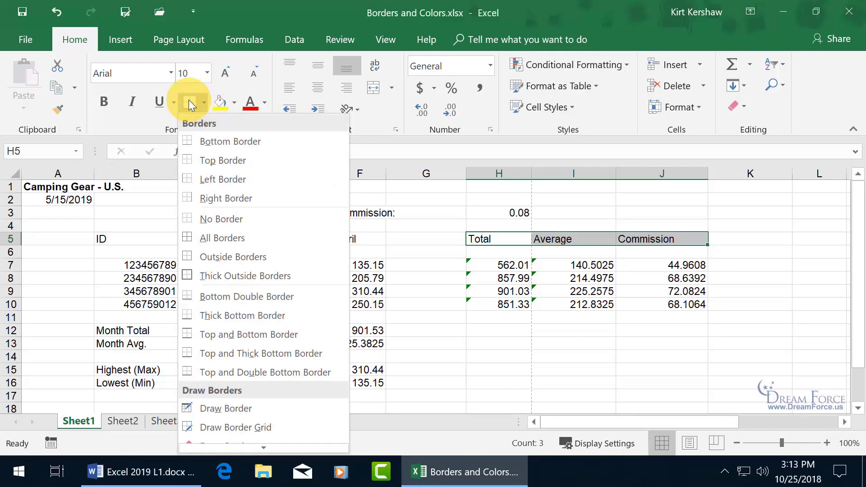
click(208, 239)
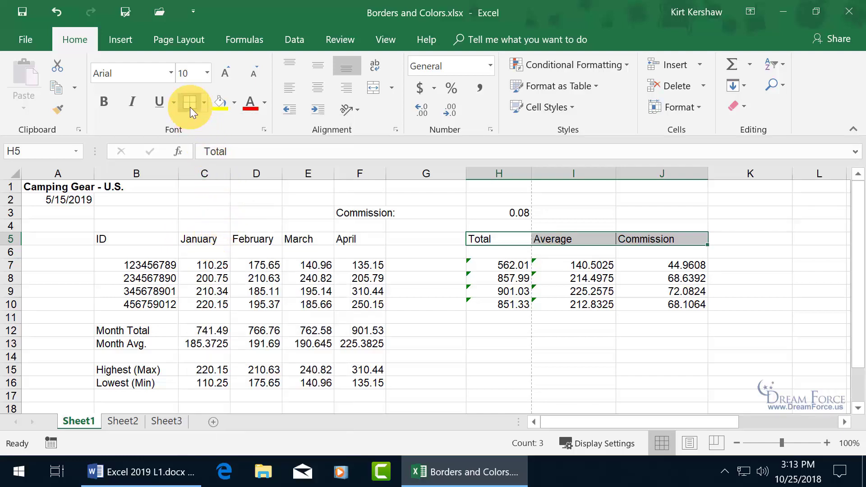
click(592, 290)
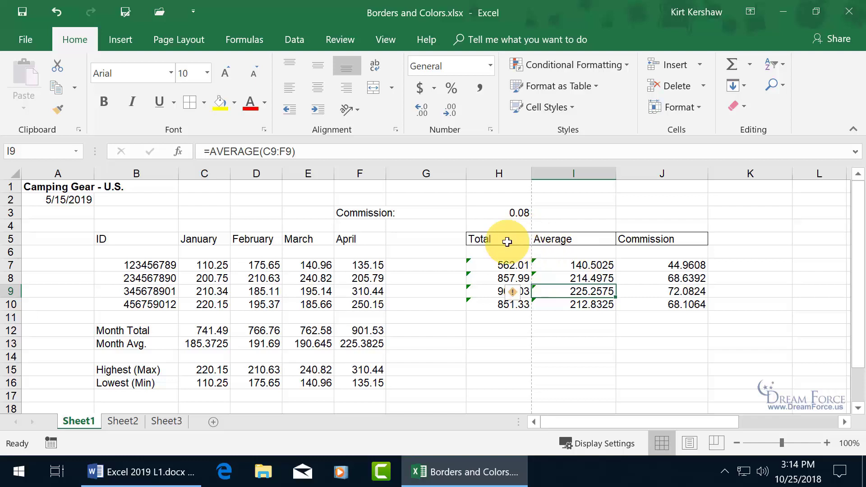
- Erase the top border of the Average heading in I5 with the Erase Border tool and leave erase mode
drag(495, 238, 655, 239)
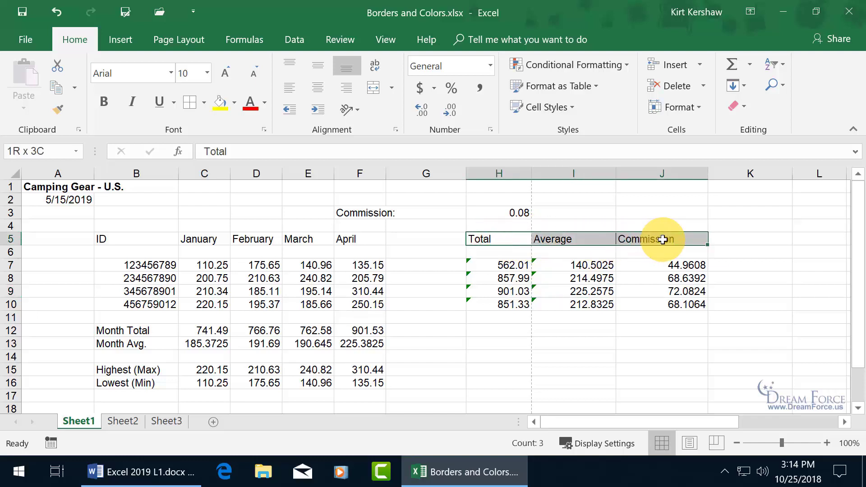
click(204, 104)
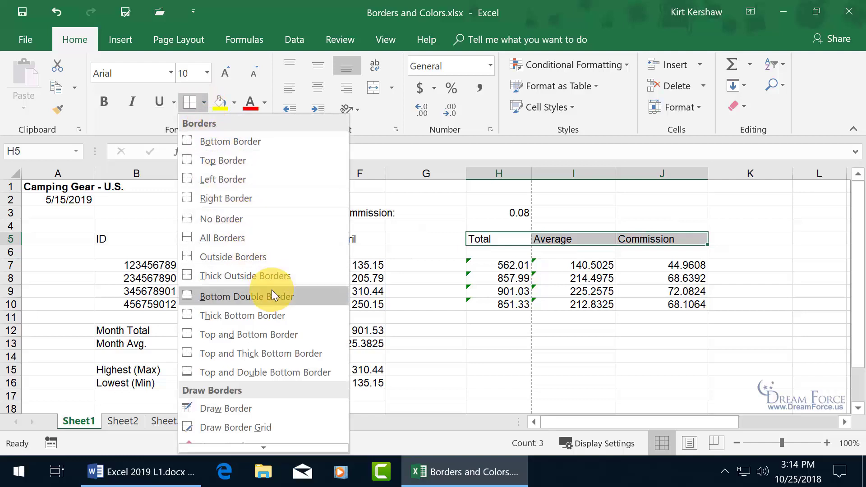
scroll(272, 289, down, 1)
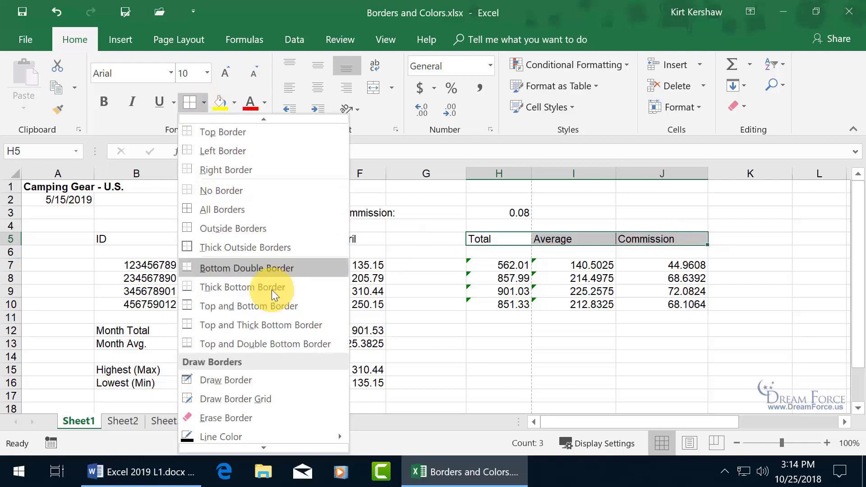
click(231, 418)
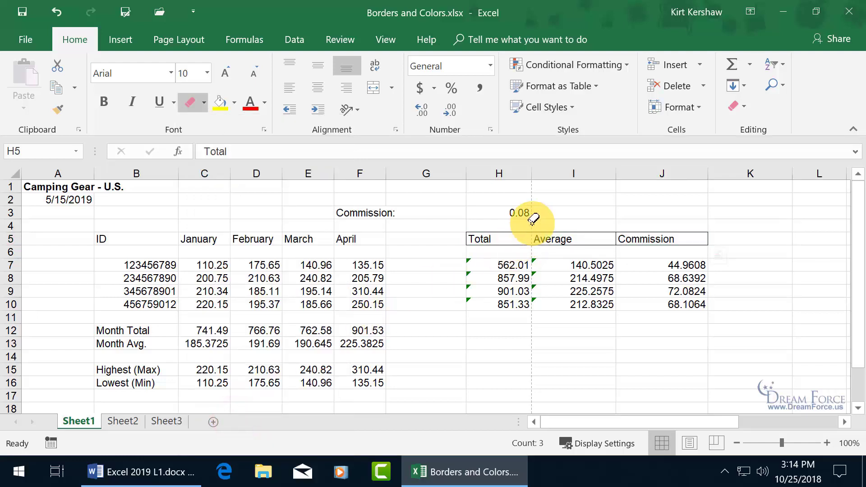
click(558, 231)
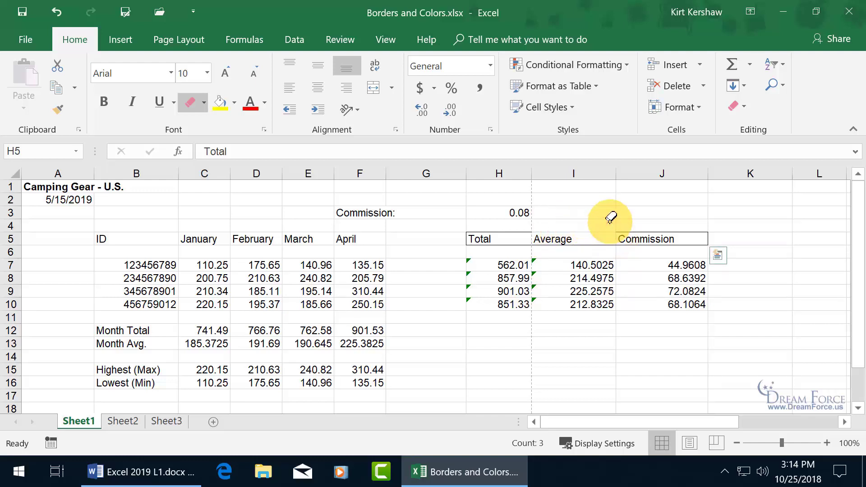
key(Escape)
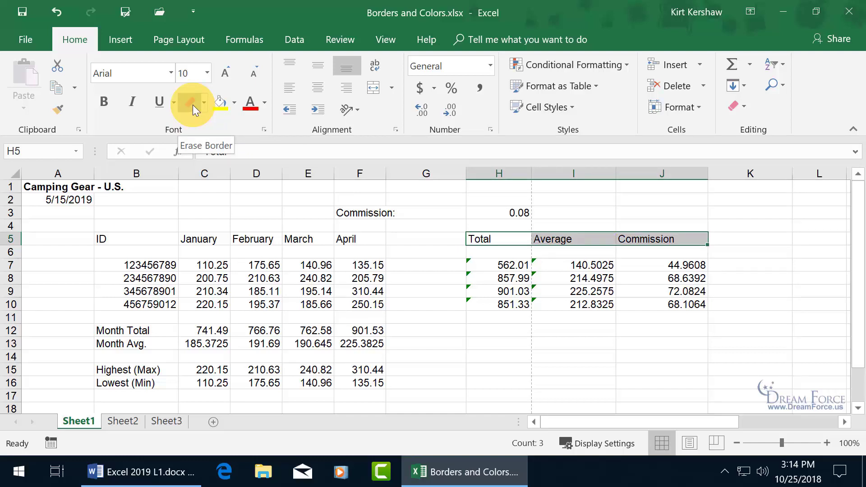
- Open the full border settings for H5:J5 and clear all of the cells' borders with the None preset
click(204, 104)
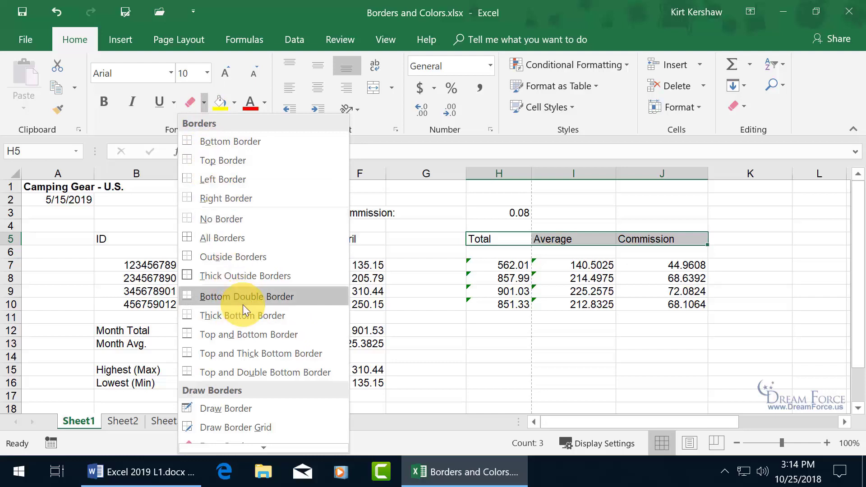
scroll(248, 329, down, 3)
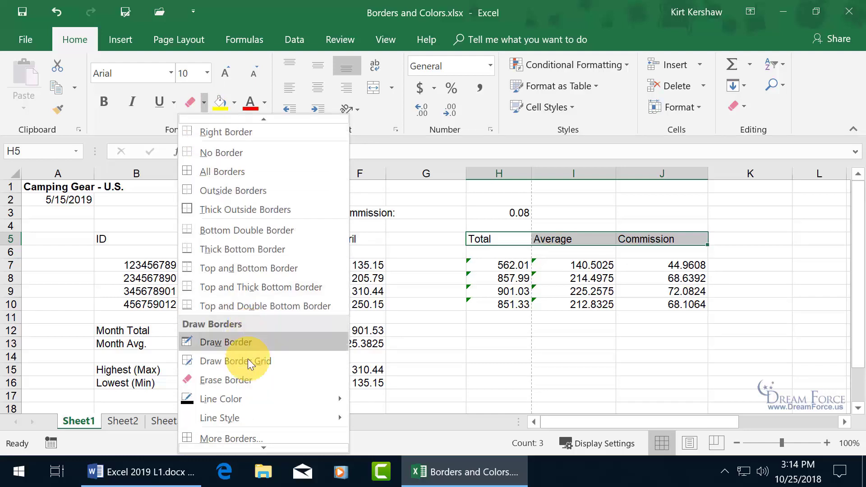
click(251, 437)
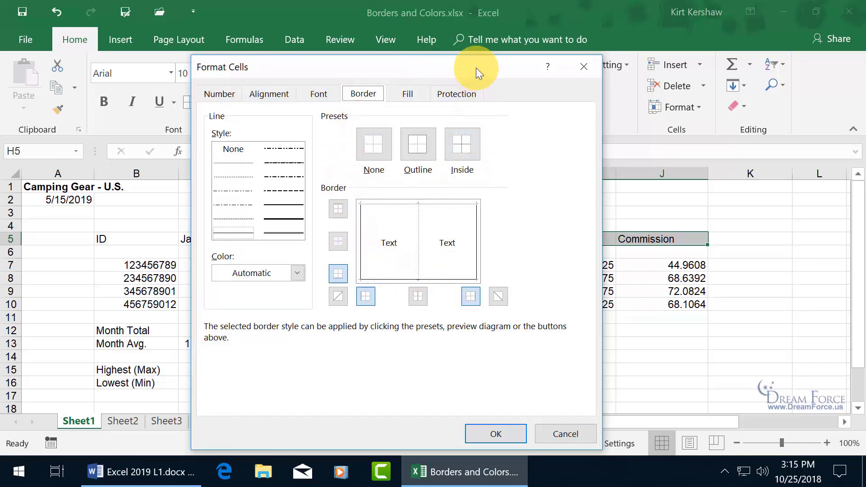
drag(474, 68, 324, 45)
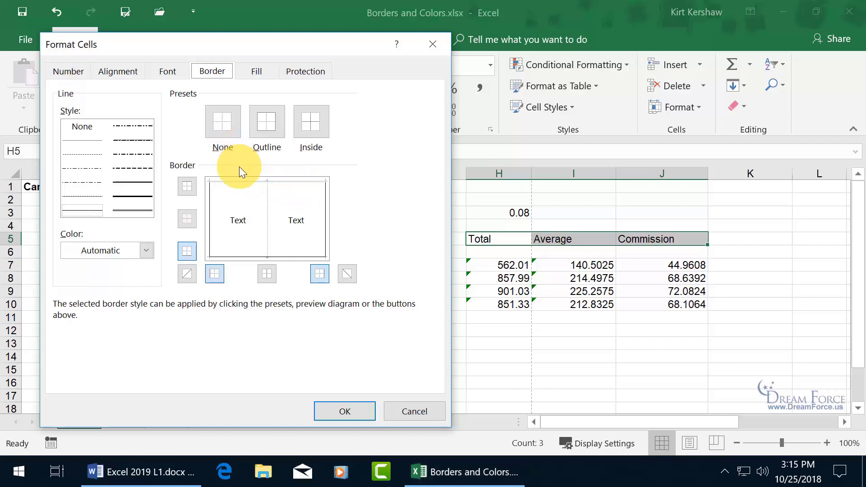
click(222, 124)
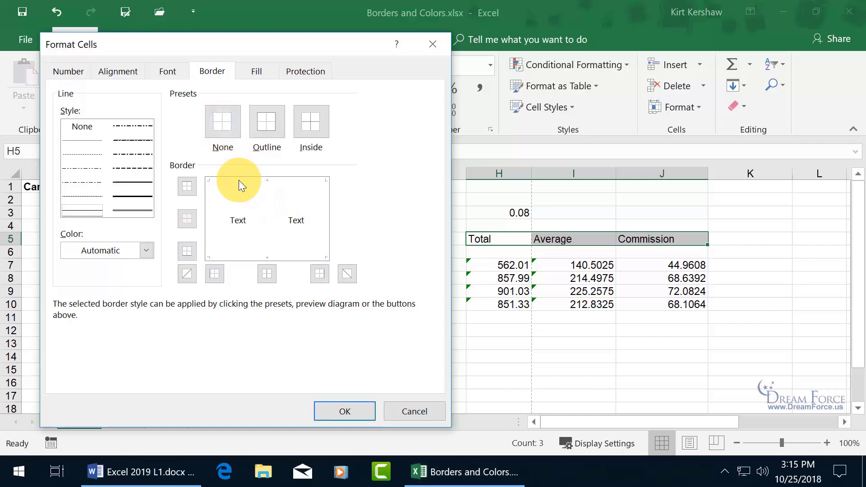
- Try the Outline and Inside presets together, clear them with None, and reapply only the Inside preset
click(266, 122)
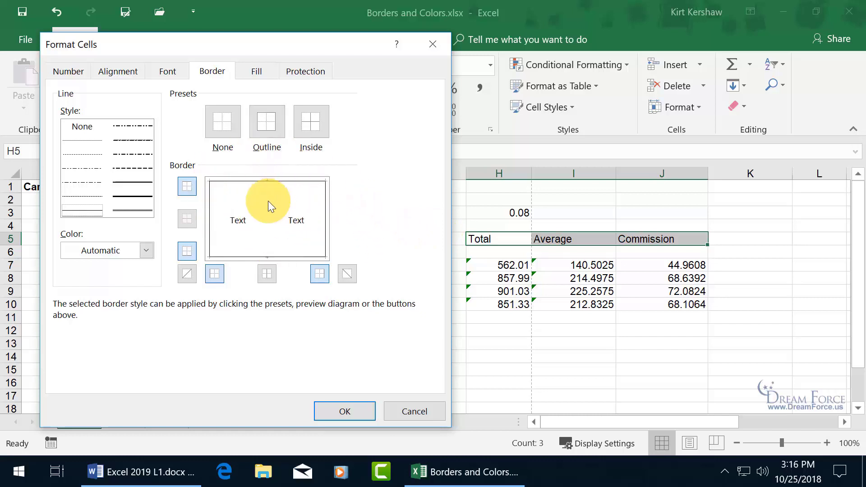
click(309, 121)
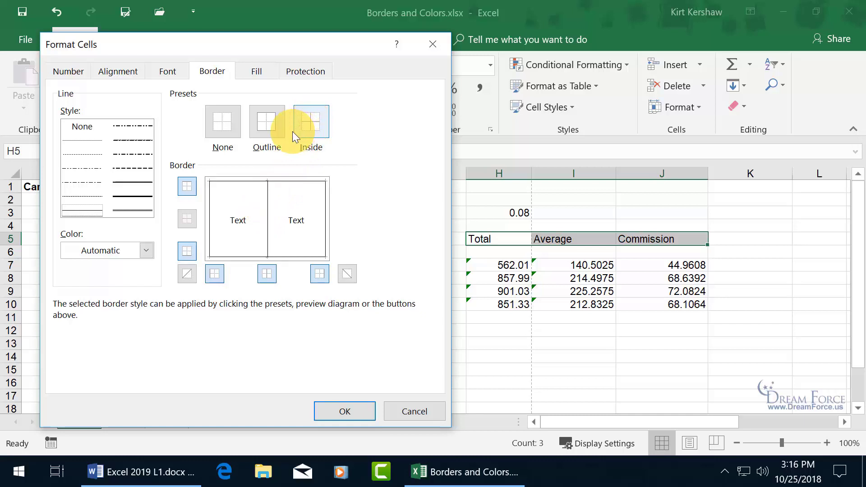
click(221, 123)
click(312, 122)
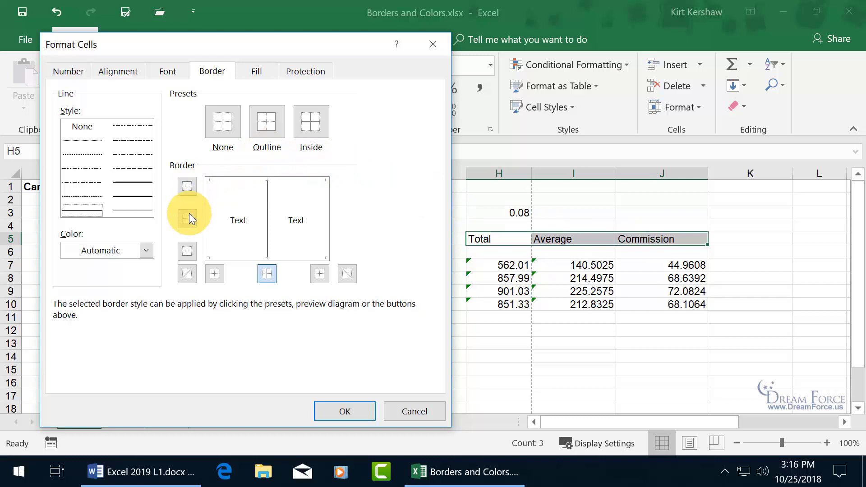
- Add a top border in the preview diagram, and remove both the top line and the inner vertical line
click(190, 184)
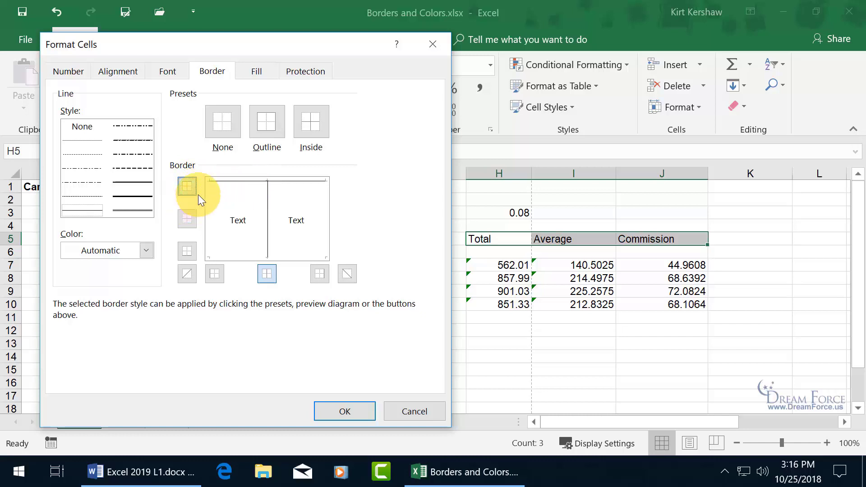
click(249, 181)
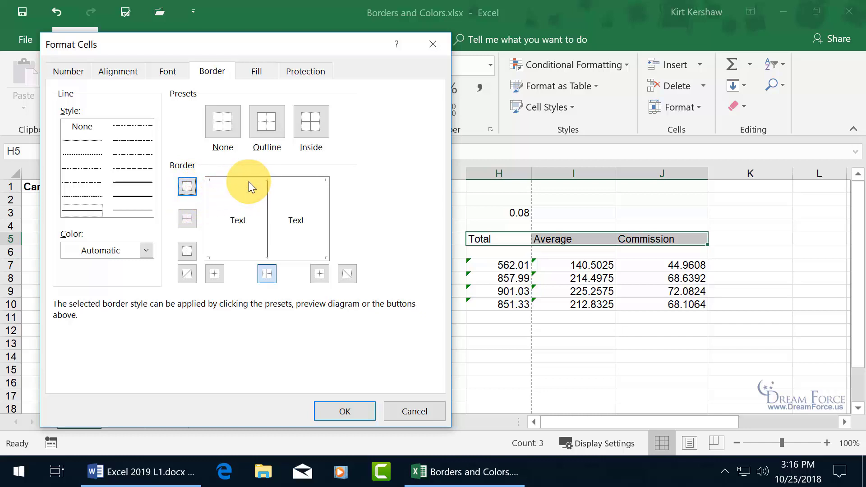
click(268, 205)
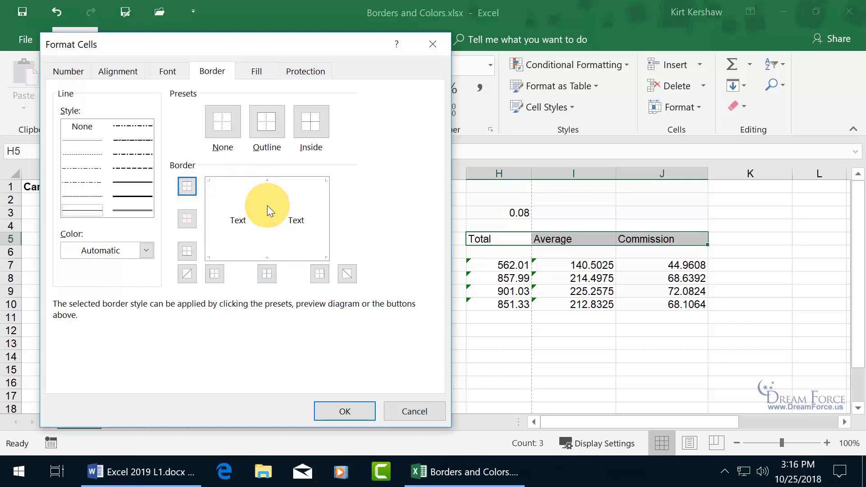
- Apply an upward diagonal border to the heading cells H5:J5, confirm the border settings and deselect the cells
click(188, 272)
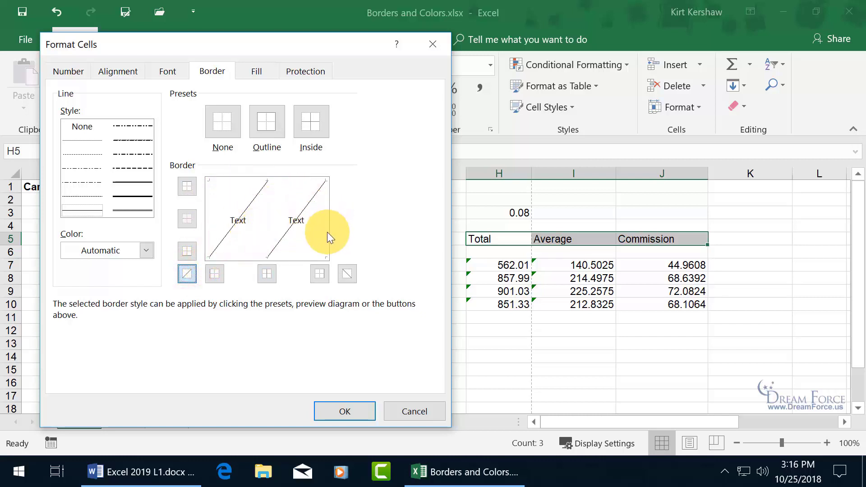
click(350, 410)
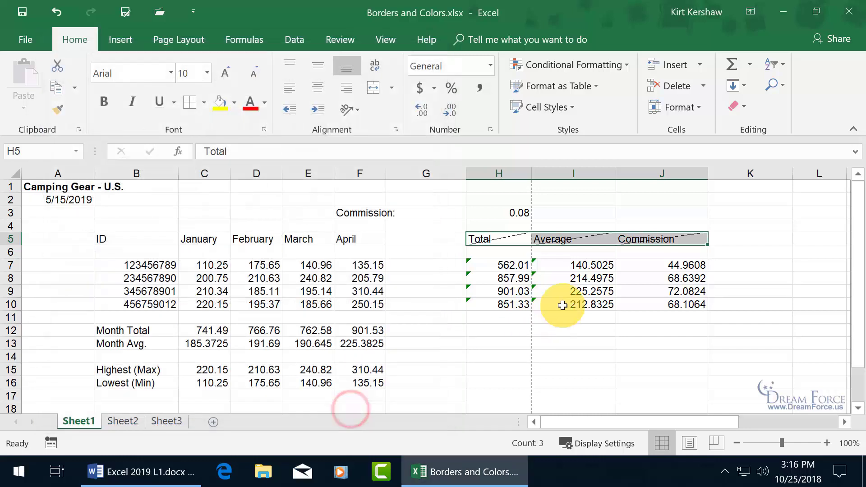
click(566, 282)
click(509, 239)
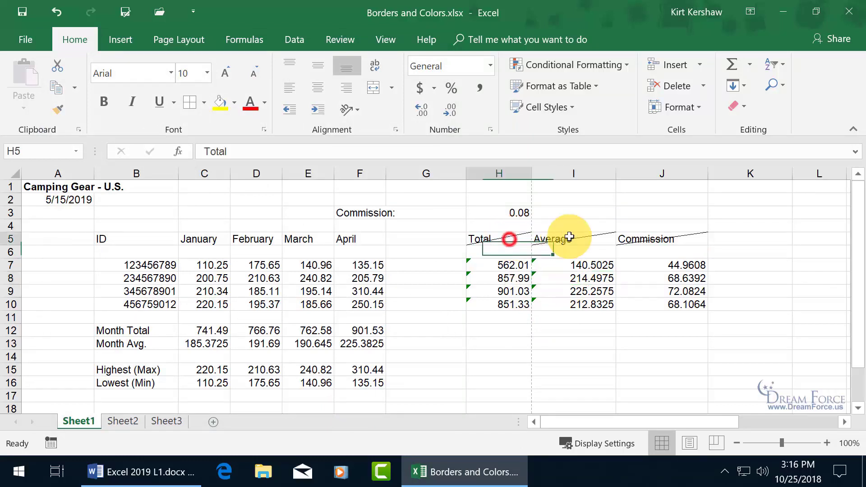
drag(570, 237, 638, 236)
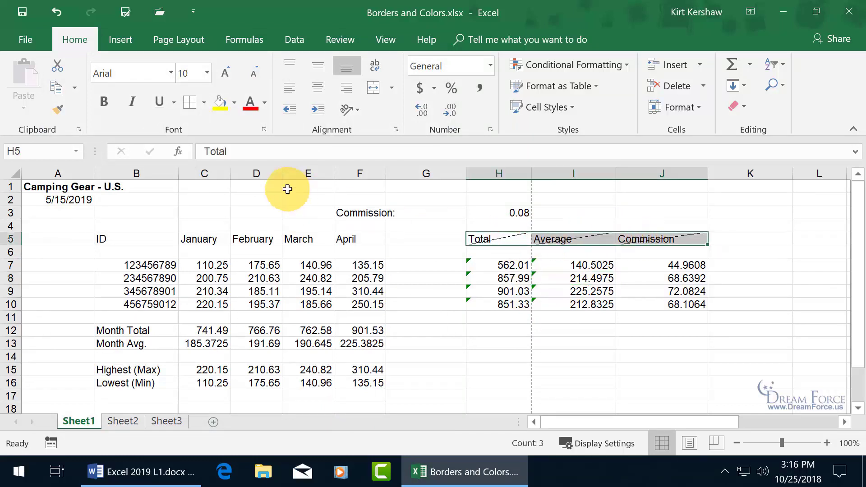
click(205, 104)
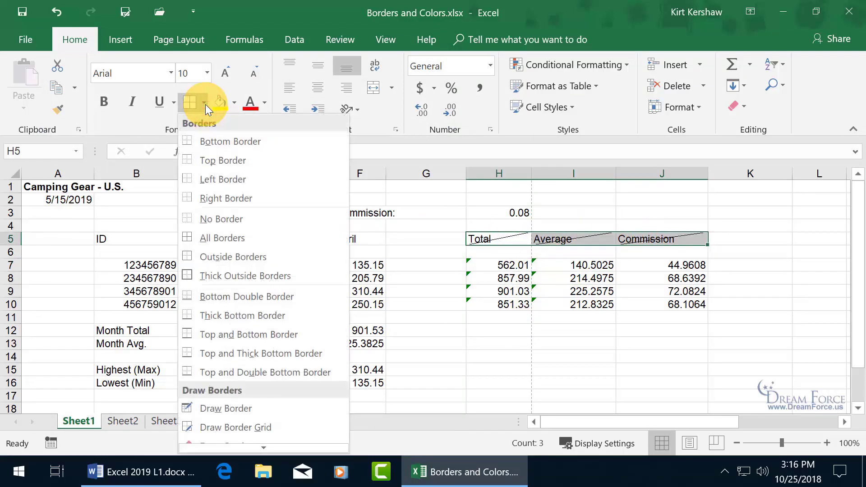
click(205, 104)
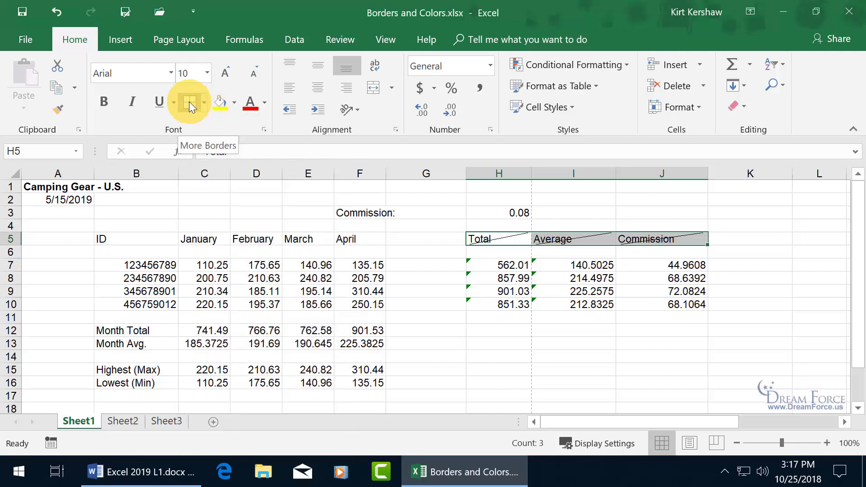
click(189, 102)
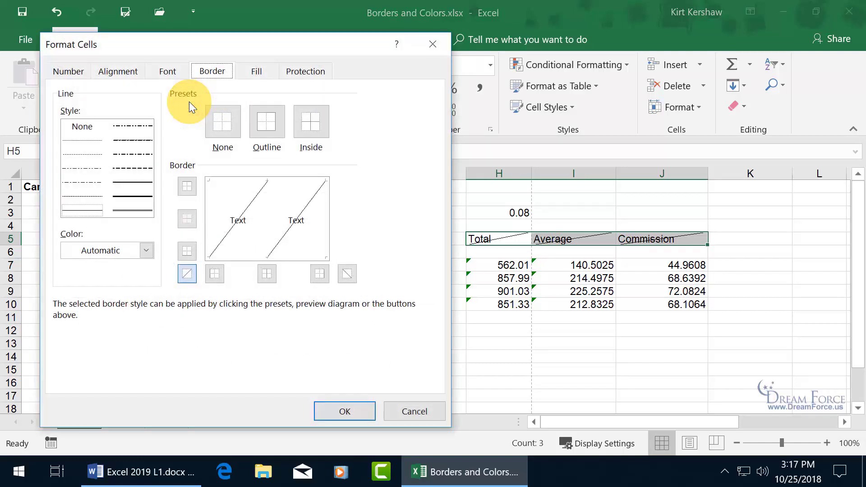
click(433, 45)
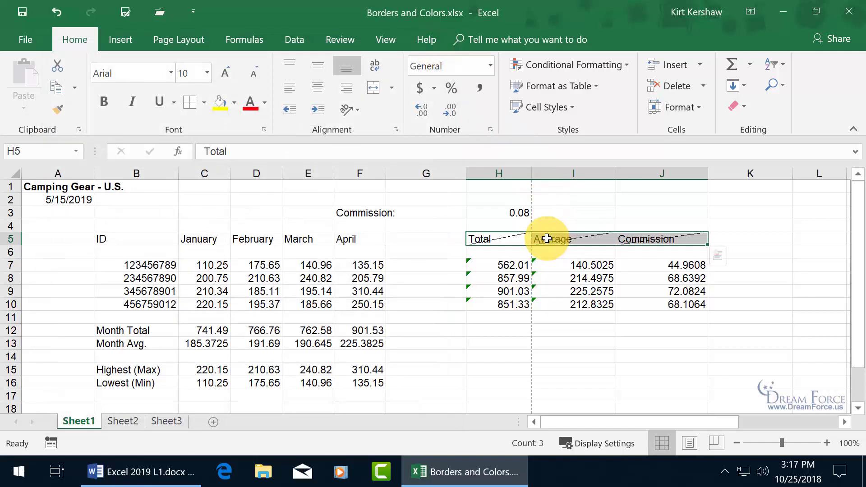
- Open the Format Cells border settings for H5:J5 and clear the diagonal lines with the None preset
right_click(547, 239)
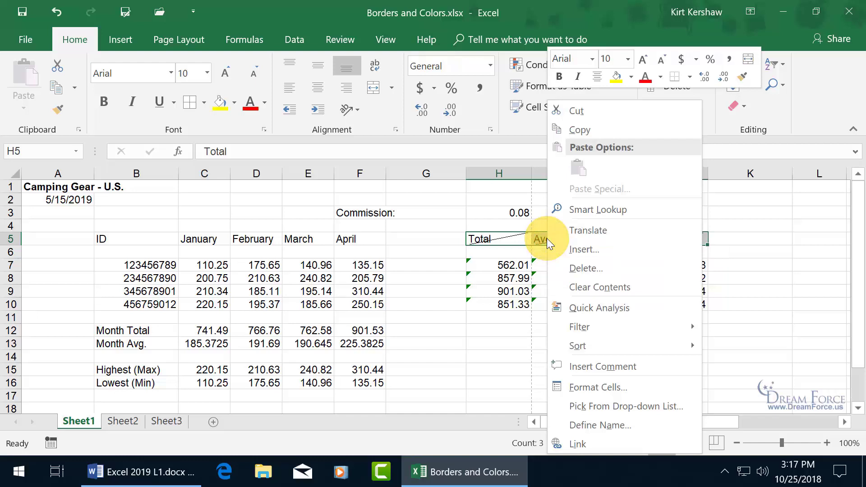
click(605, 386)
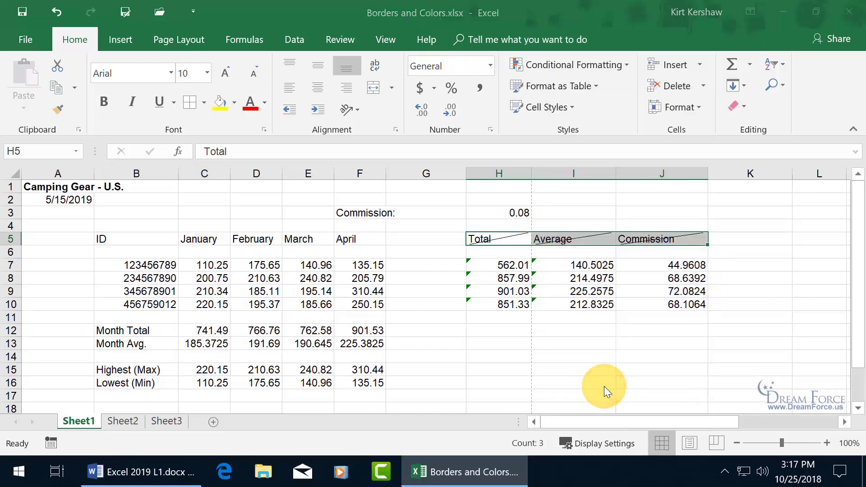
drag(558, 68, 312, 40)
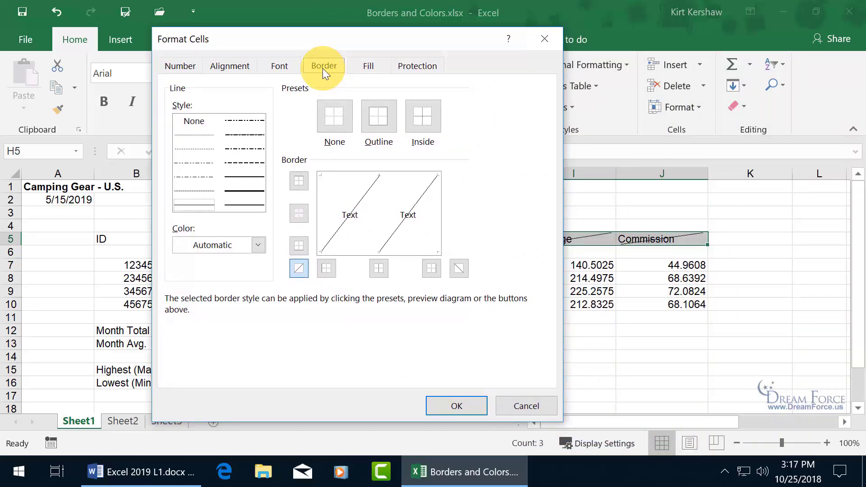
click(338, 116)
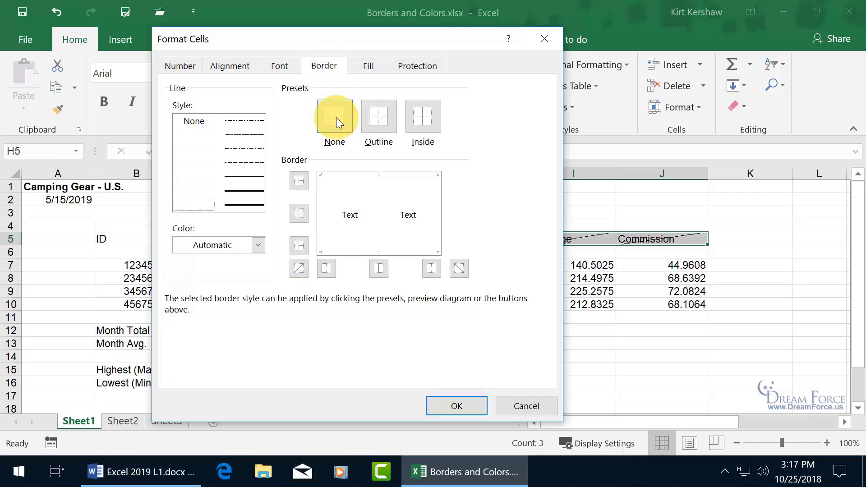
- Add thick red left and right borders to the H5:J5 headings in the border preview
click(242, 190)
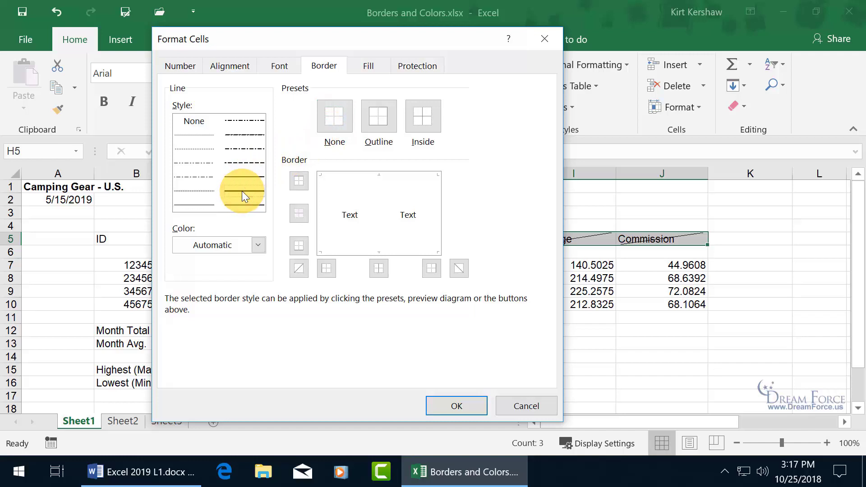
click(257, 246)
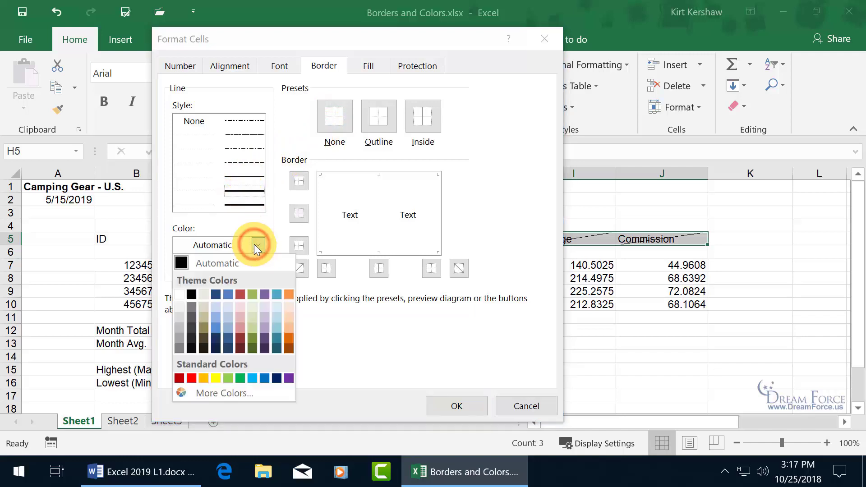
click(195, 374)
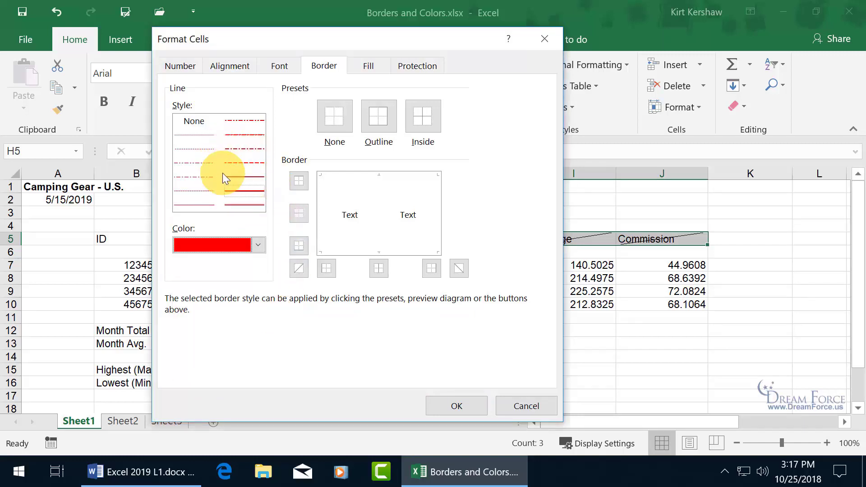
click(238, 192)
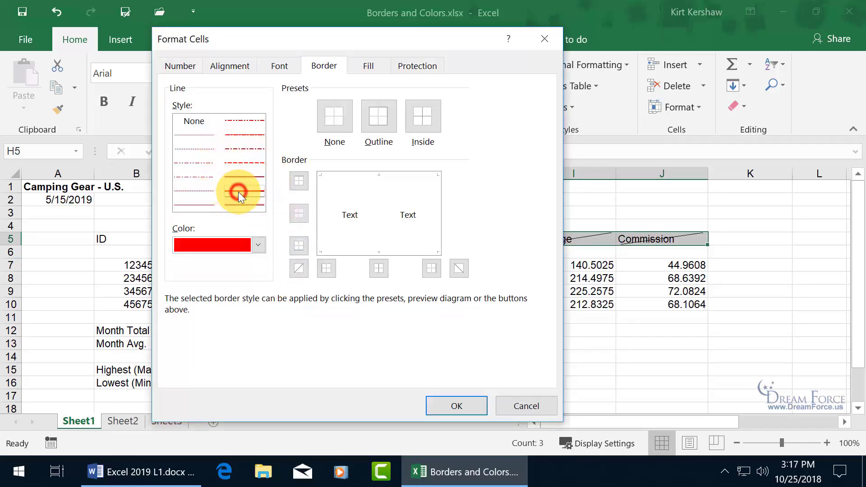
click(321, 218)
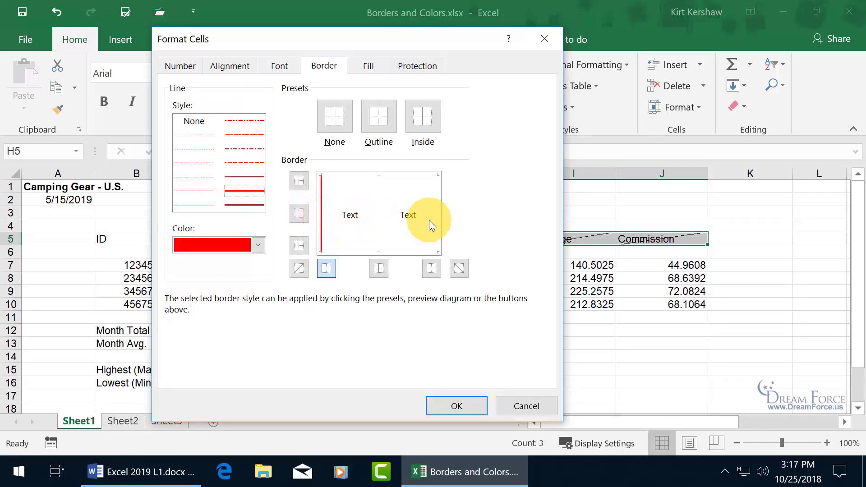
click(437, 223)
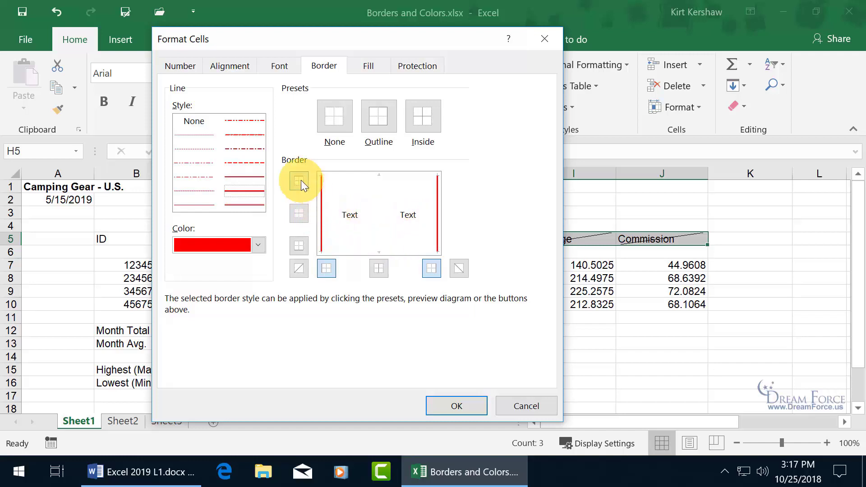
- Add green double-line bottom and top borders to the H5:J5 headings in the border preview
click(261, 245)
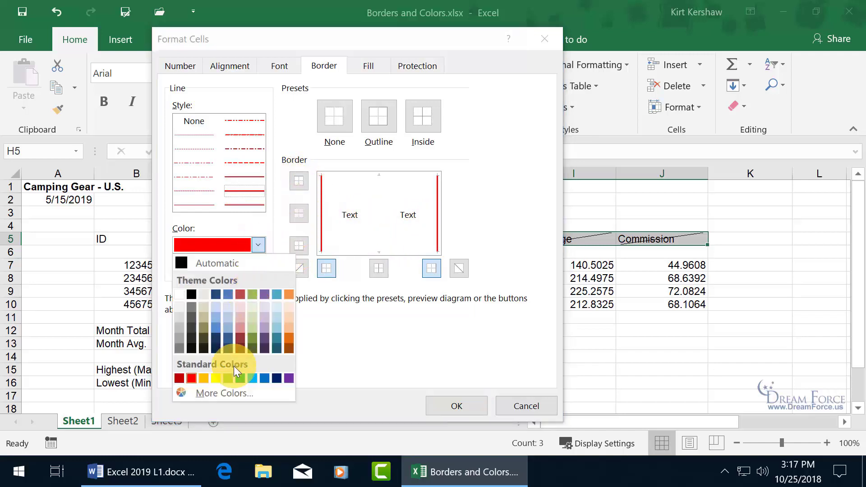
click(240, 378)
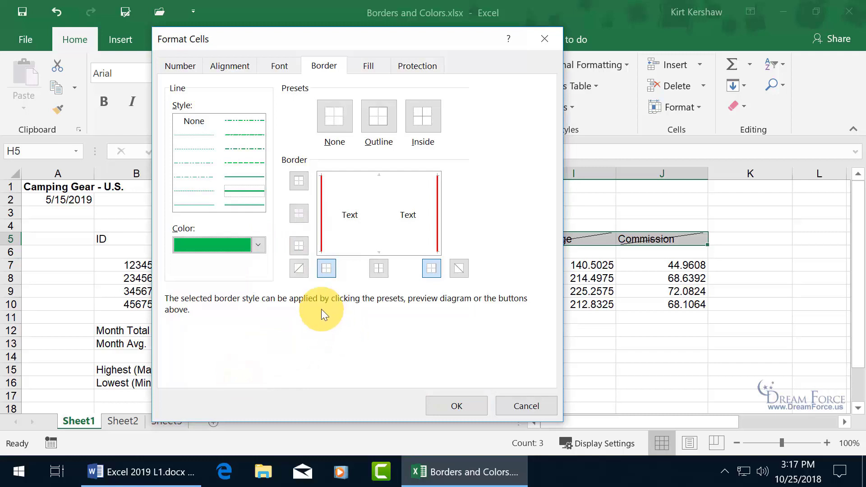
click(251, 204)
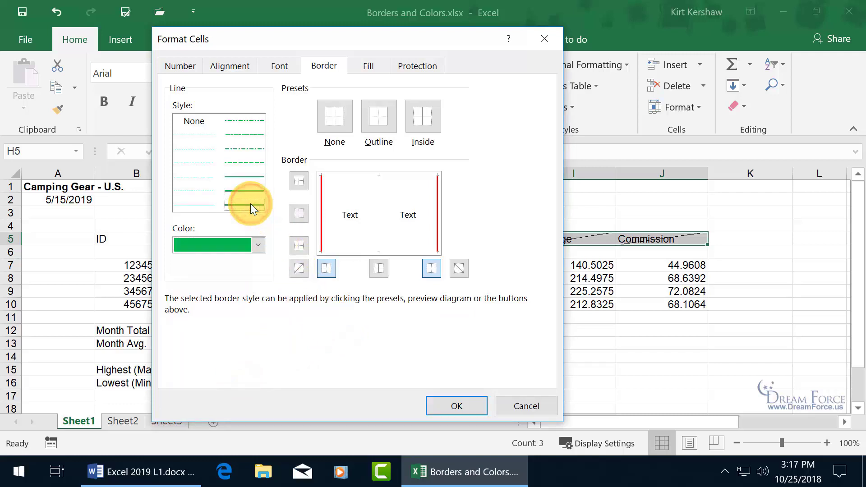
click(365, 251)
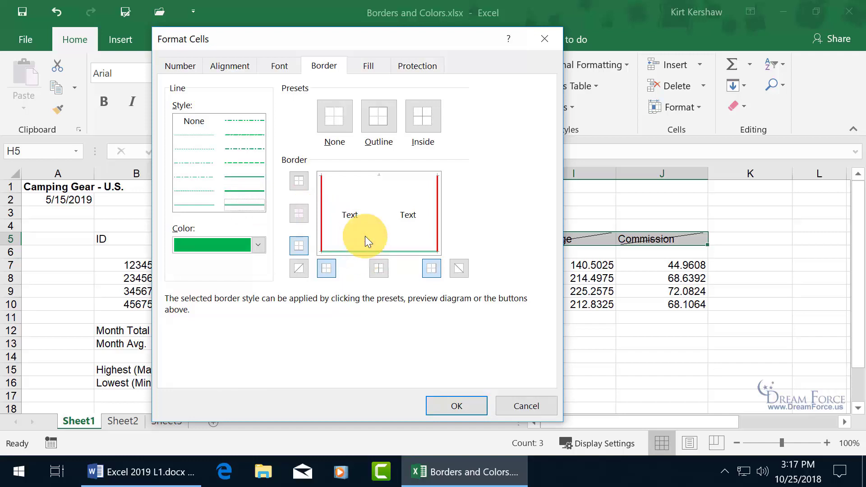
click(372, 175)
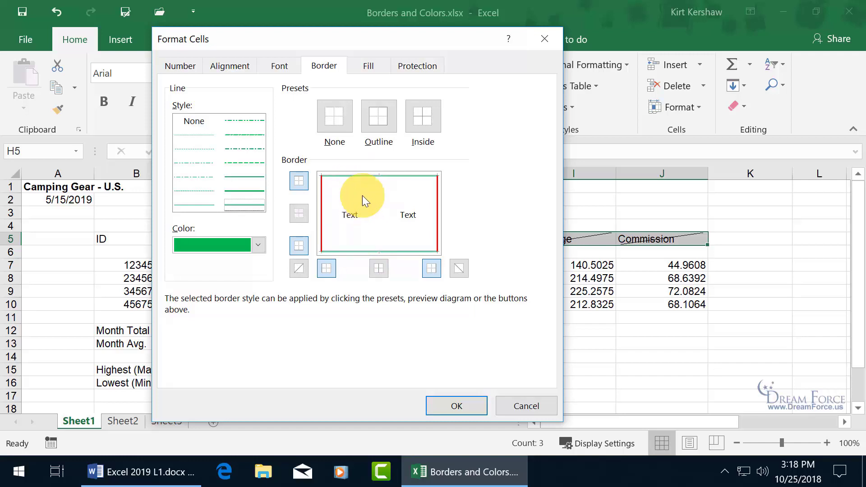
- Give the H5:J5 headings a light pink background fill, confirm the cell formatting and deselect the cells
click(369, 66)
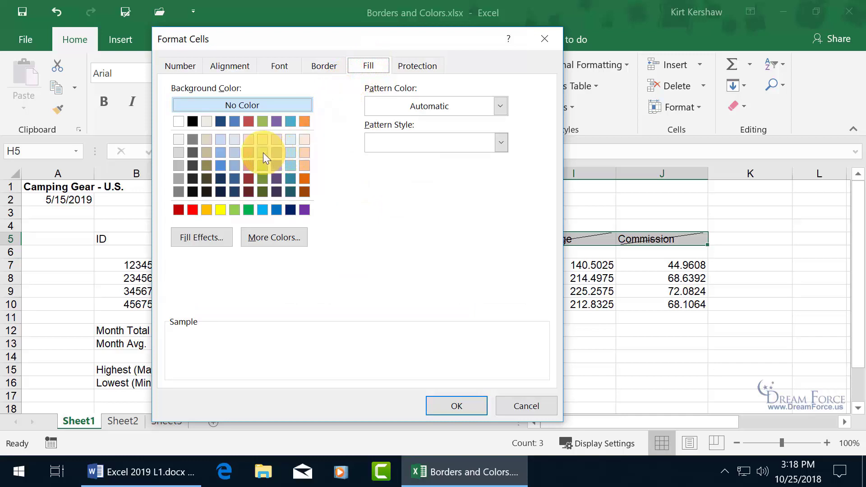
click(247, 140)
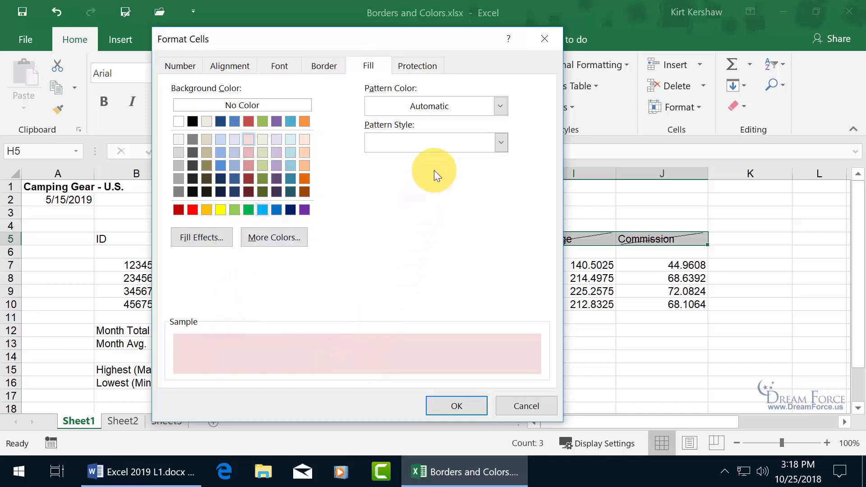
click(503, 139)
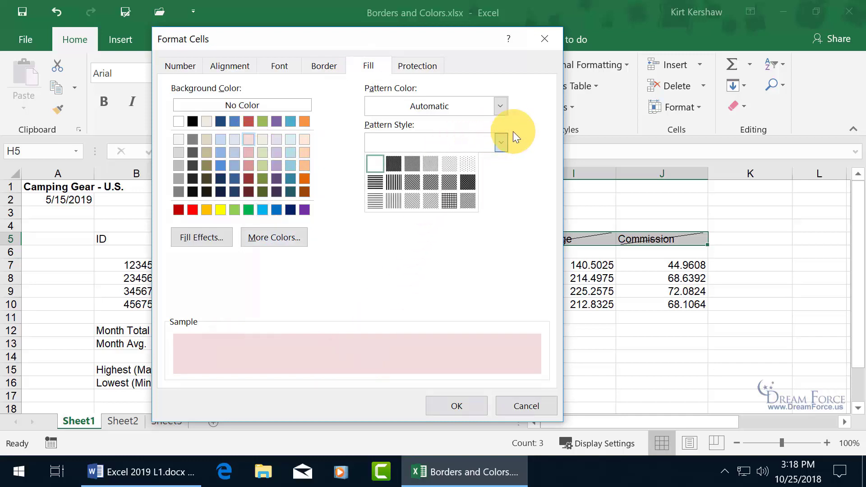
click(511, 113)
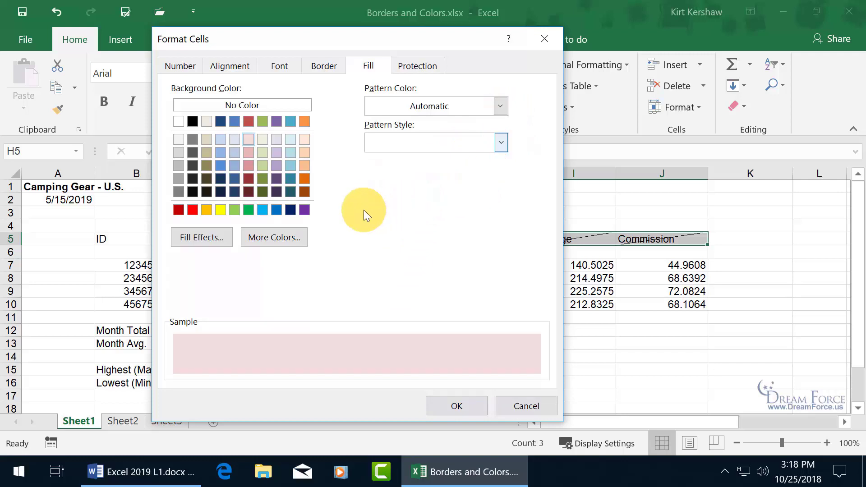
click(453, 406)
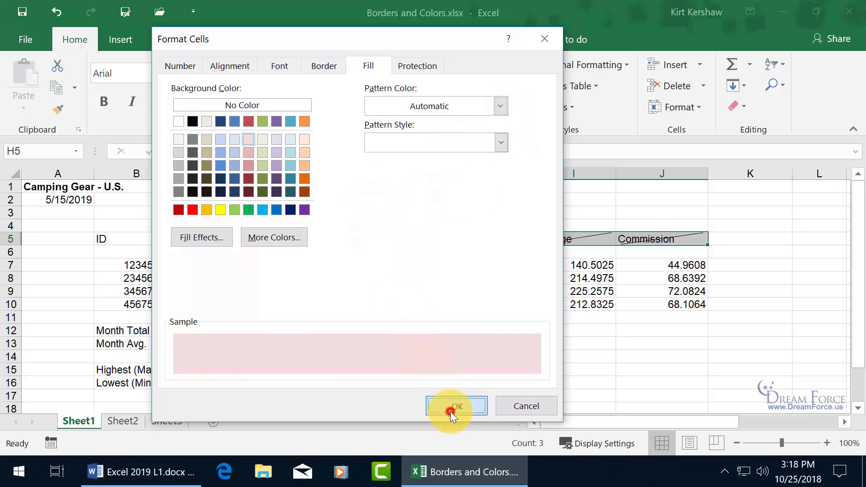
click(548, 283)
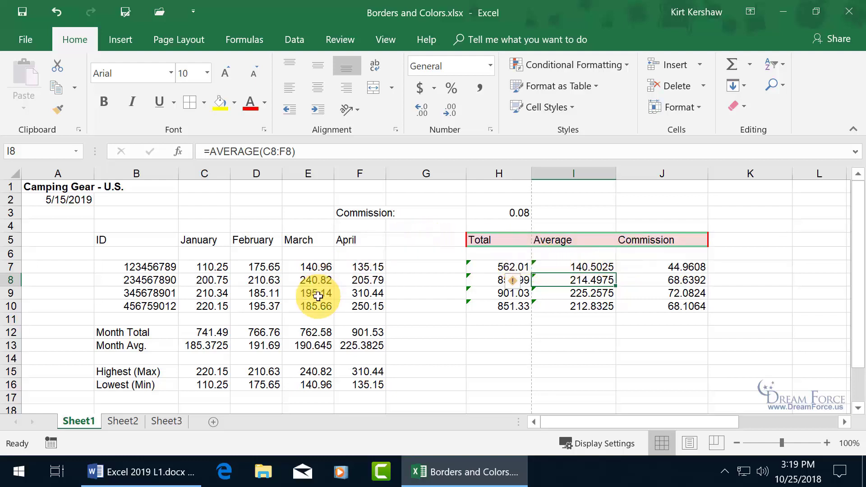
- Copy the Total, Average and Commission headings in H5:J5 and paste only their formatting onto the month headings C5:F5
drag(478, 240, 660, 237)
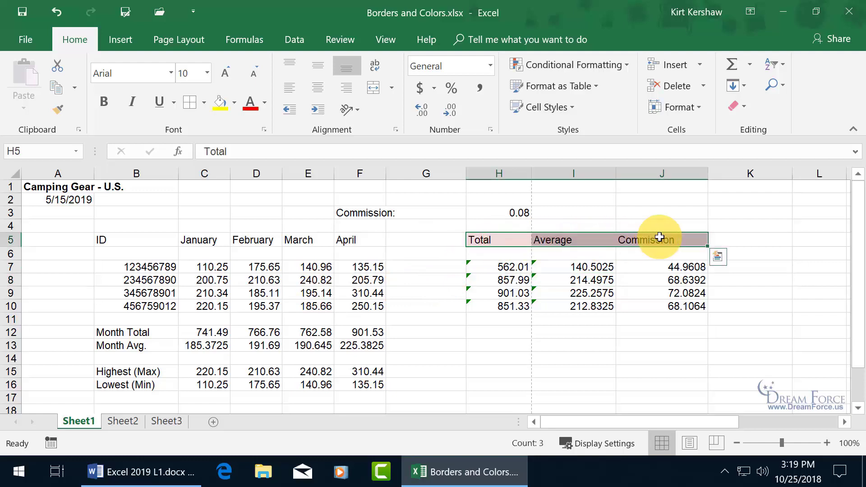
key(ctrl+c)
drag(229, 240, 354, 238)
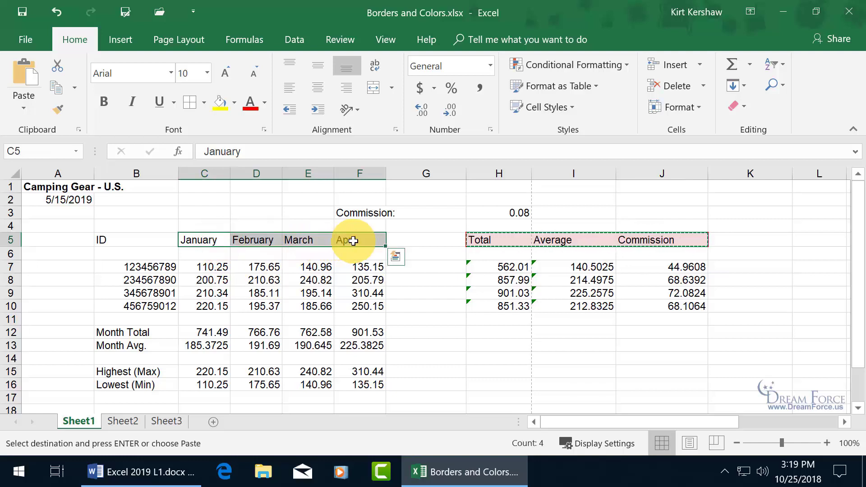
right_click(354, 240)
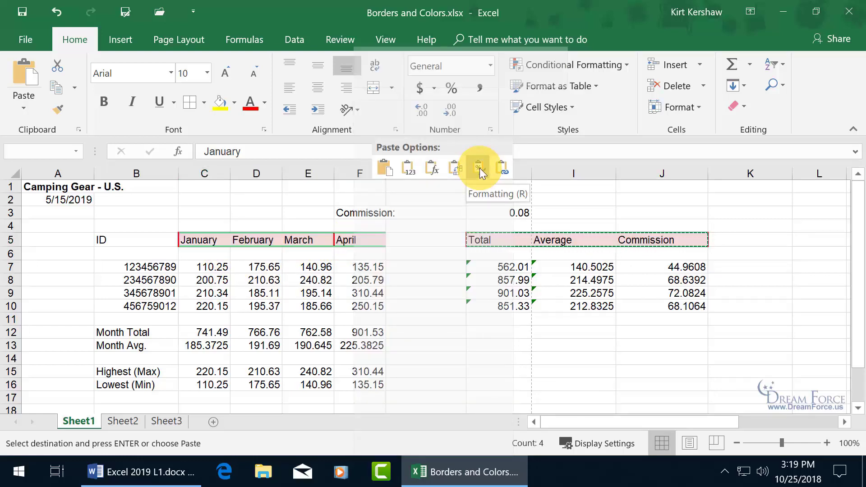
click(480, 168)
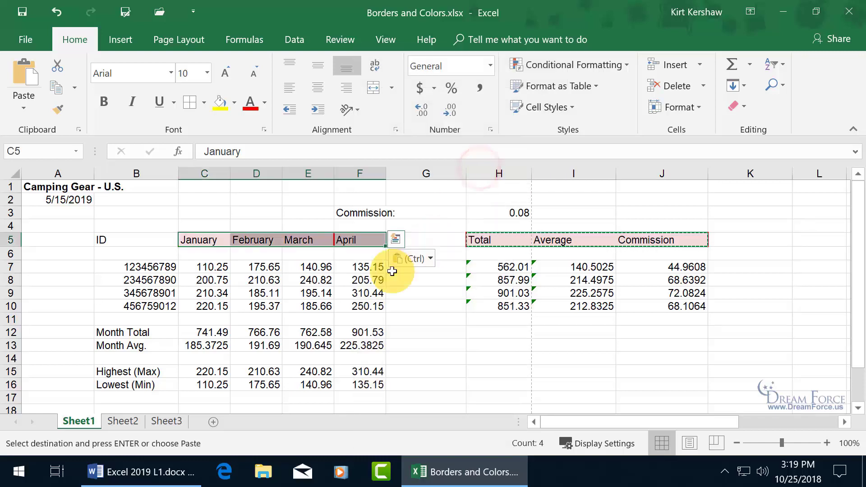
click(343, 267)
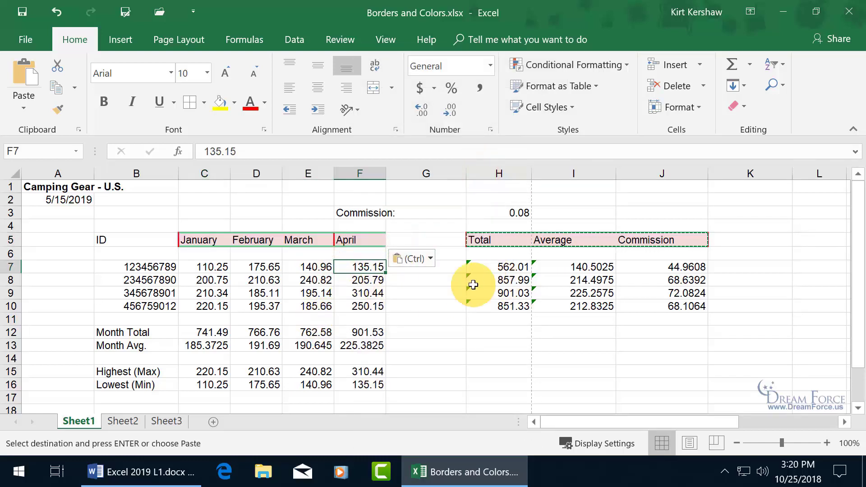
key(Escape)
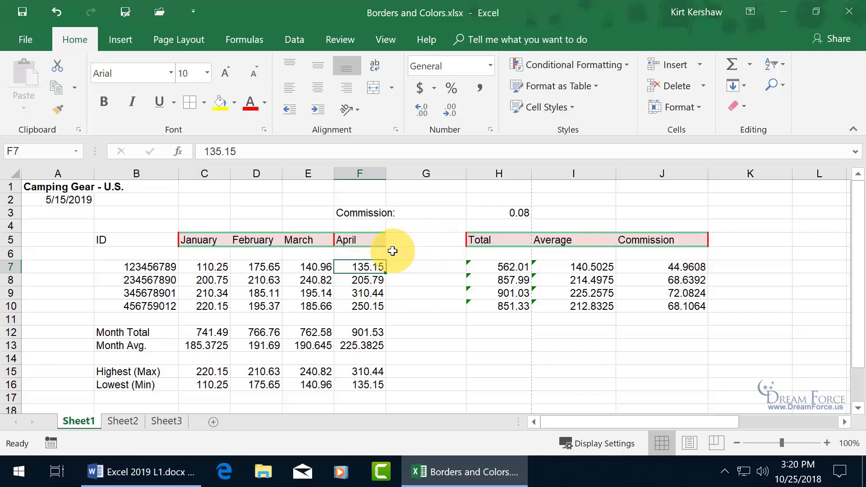
- Remove the red left border from the April heading in F5 and add a thick red right border instead
click(345, 241)
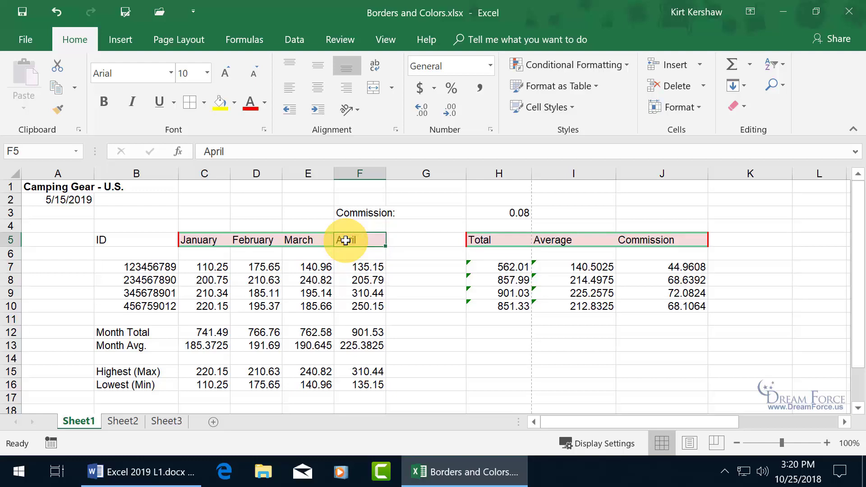
click(191, 97)
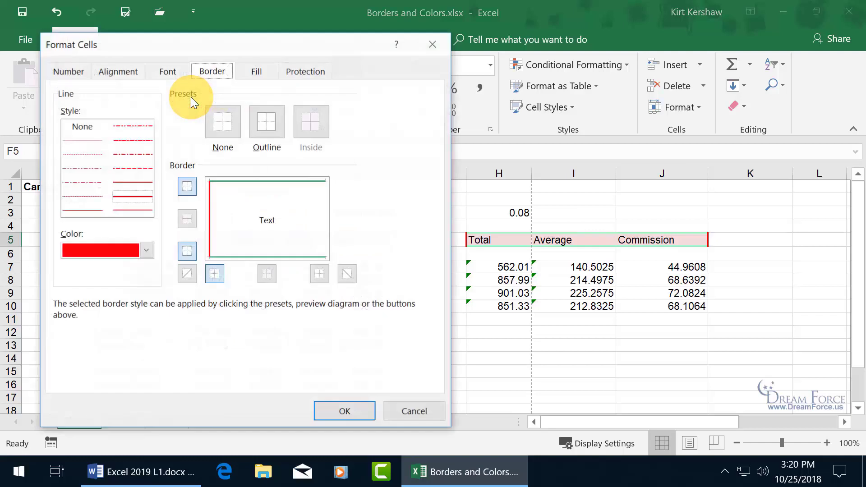
drag(288, 42, 652, 50)
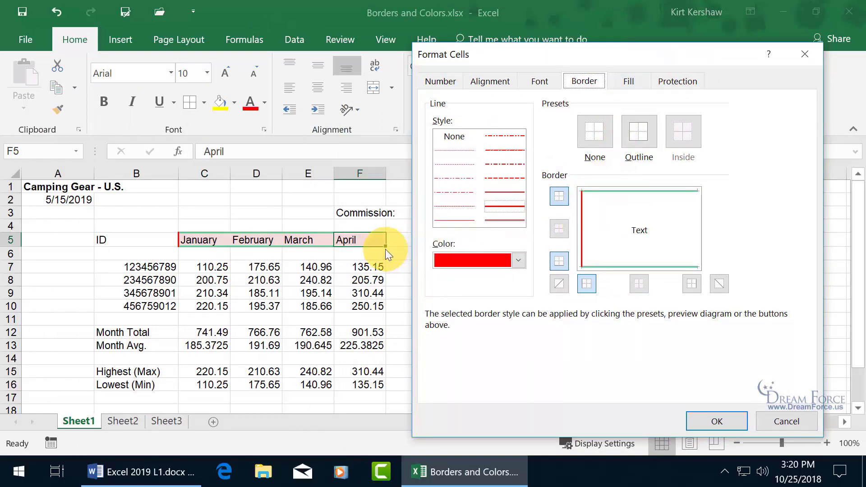
click(581, 242)
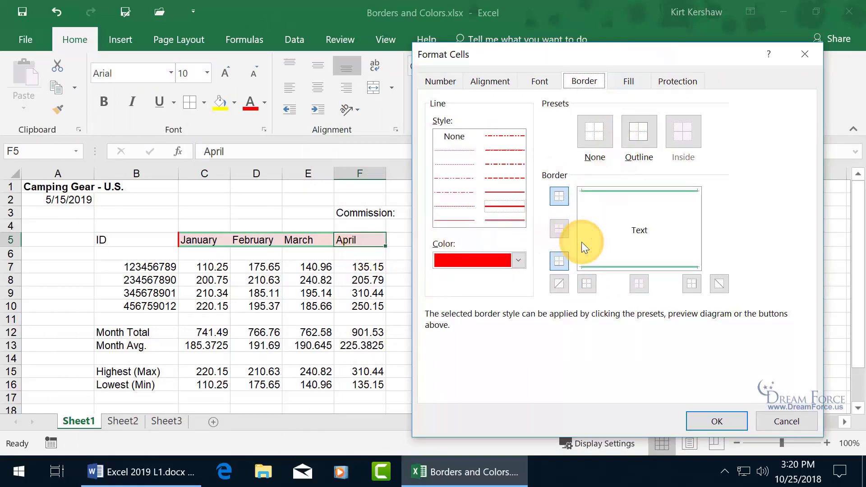
click(697, 239)
click(710, 422)
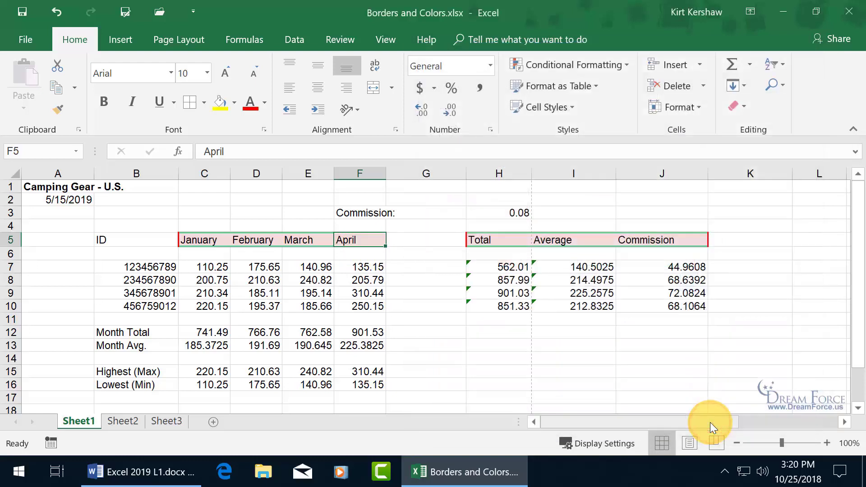
click(399, 272)
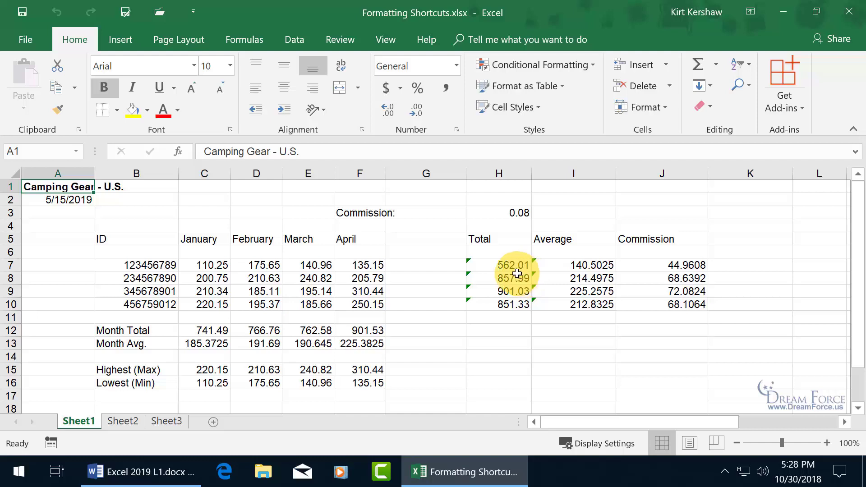
- In Formatting Shortcuts.xlsx, make the Total heading in H5 bold and give it a light red theme fill
click(512, 238)
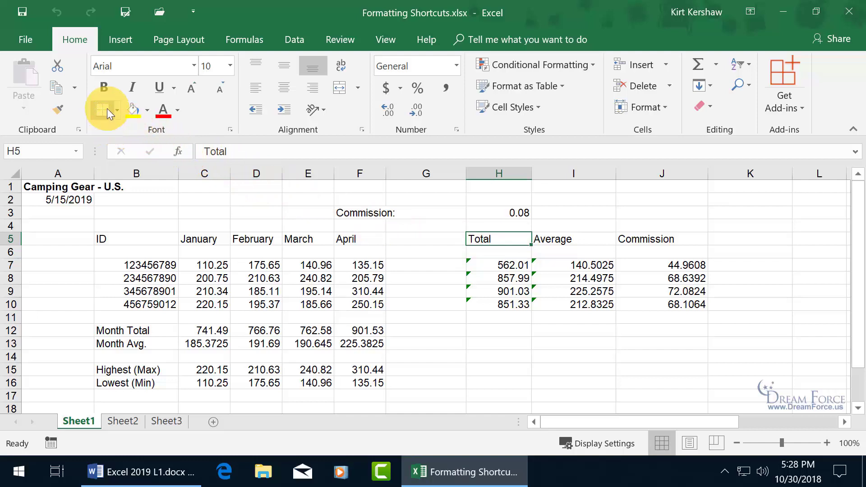
click(105, 88)
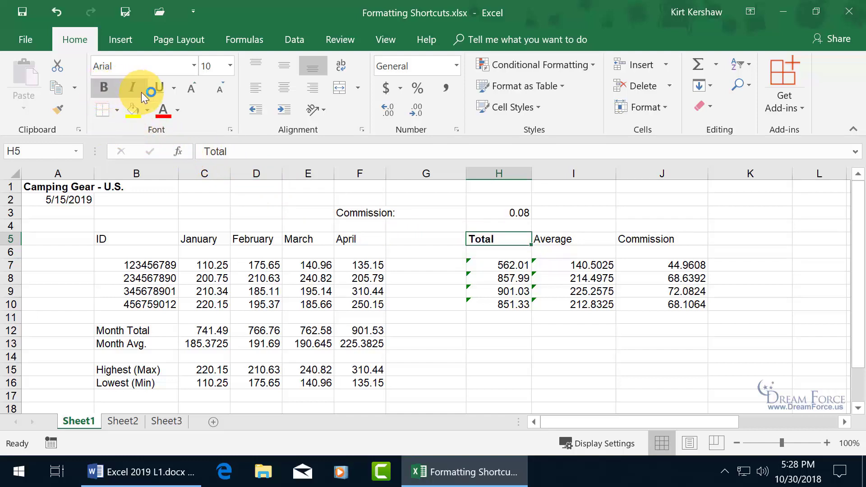
click(148, 111)
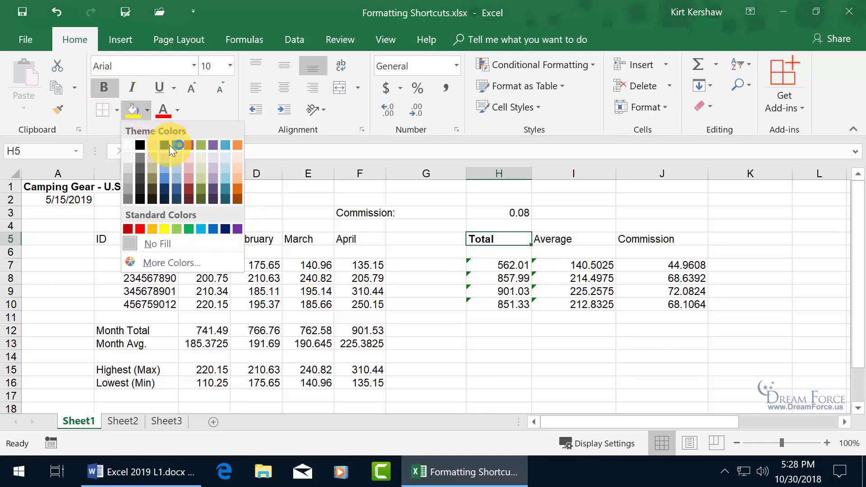
click(188, 170)
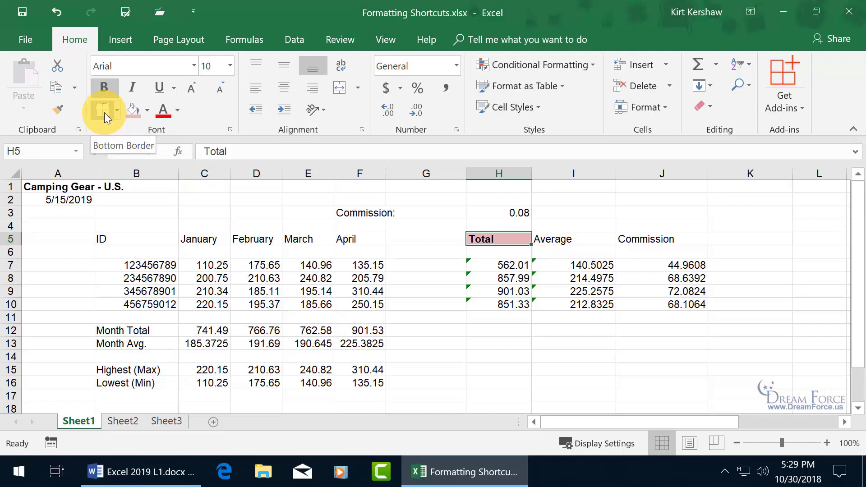
- Add a Thick Bottom Border to the Total heading in H5 and deselect the cell
click(118, 112)
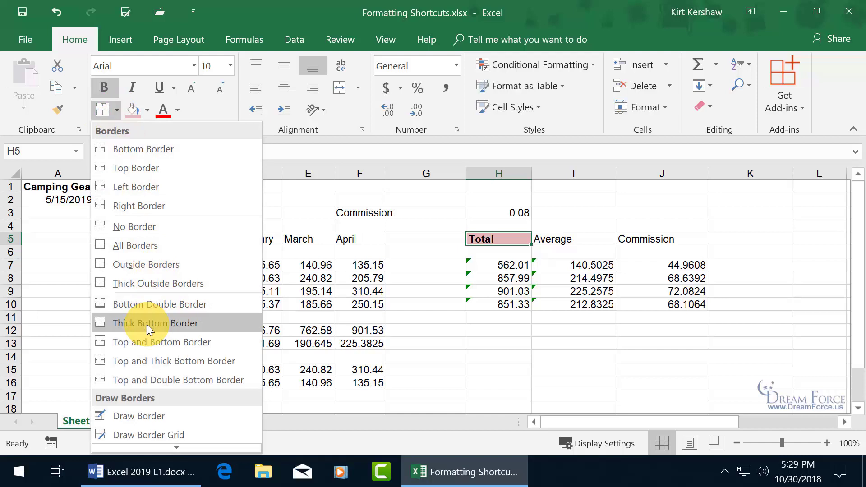
click(173, 323)
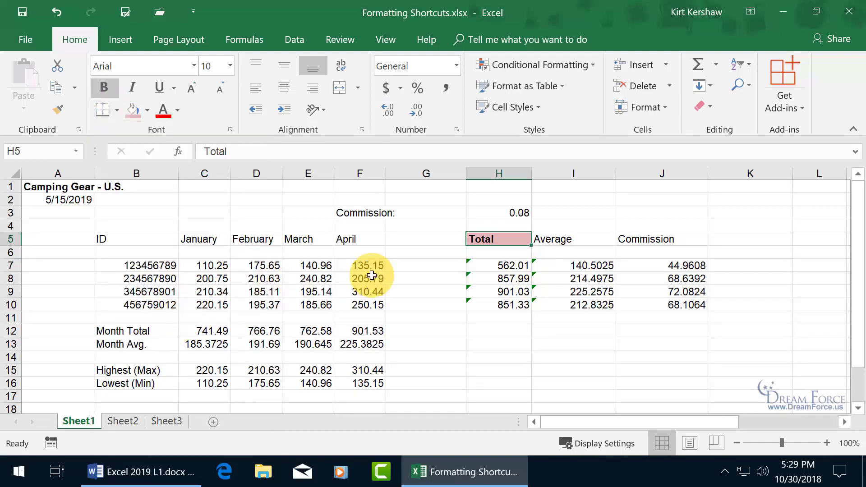
click(488, 281)
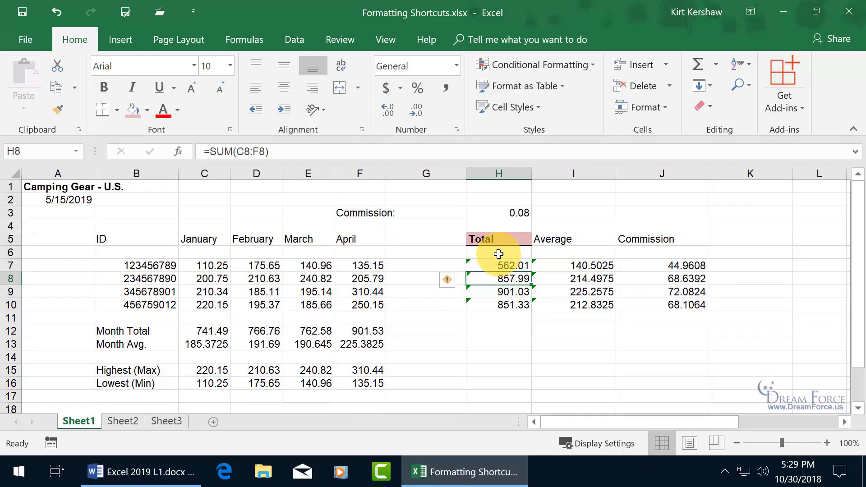
- Copy the Total heading in H5 and paste only its formatting onto the January heading in C5
click(200, 239)
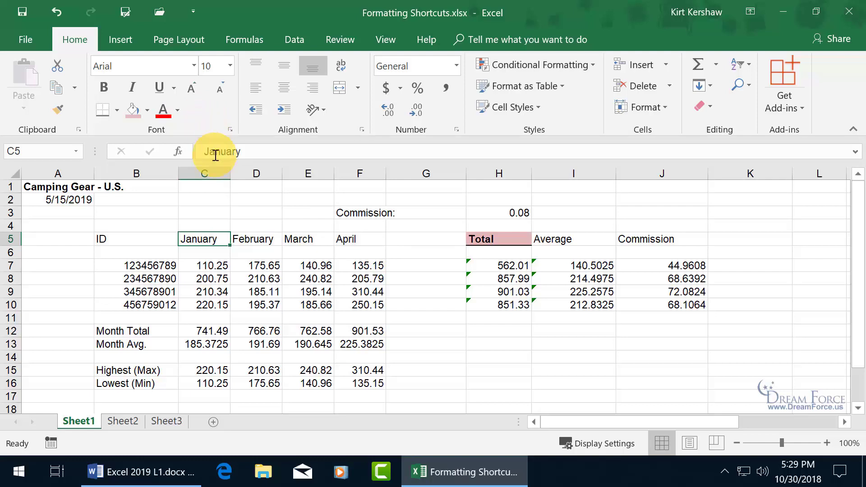
click(487, 239)
key(ctrl+b)
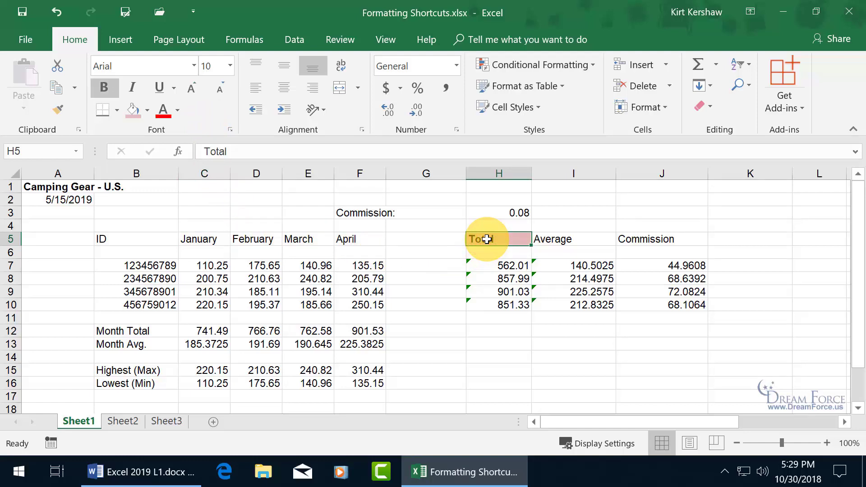
key(ctrl+c)
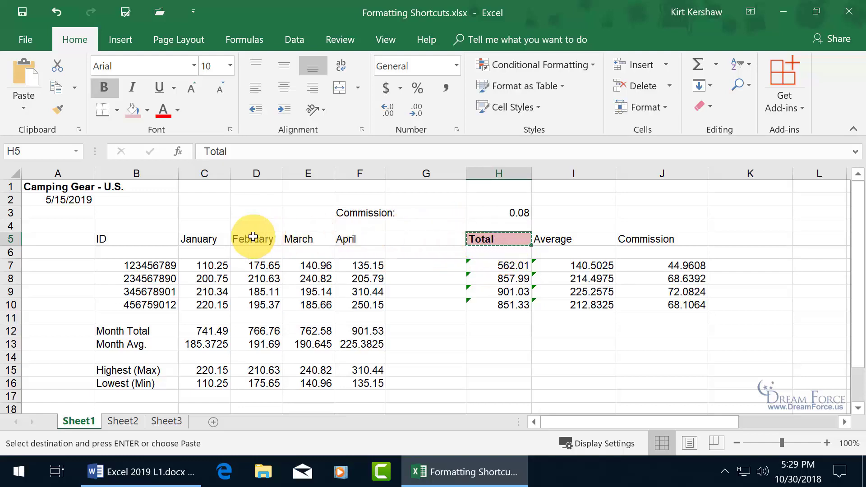
click(210, 239)
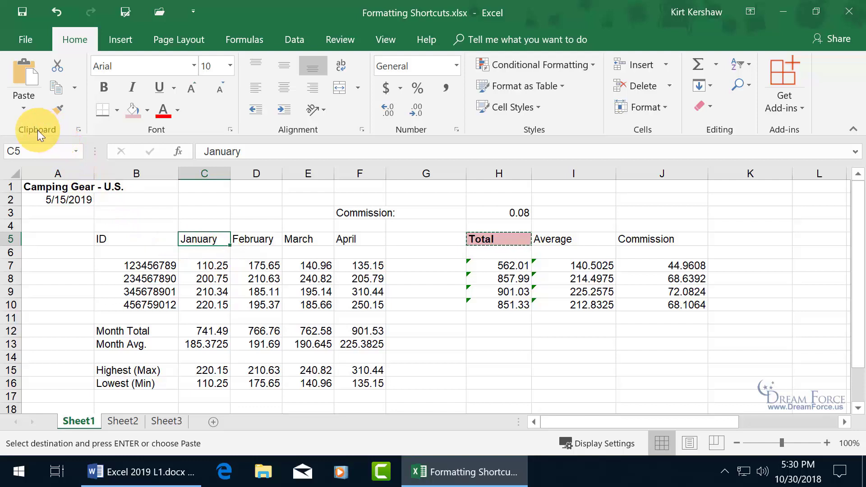
click(24, 101)
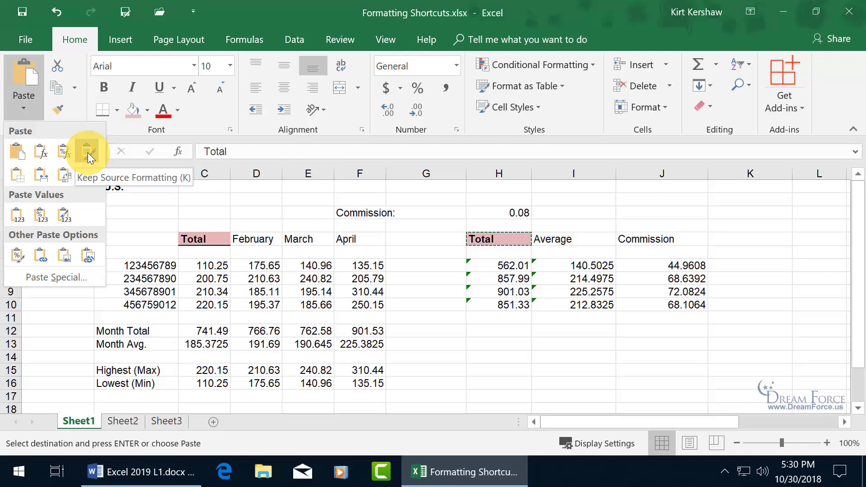
right_click(215, 240)
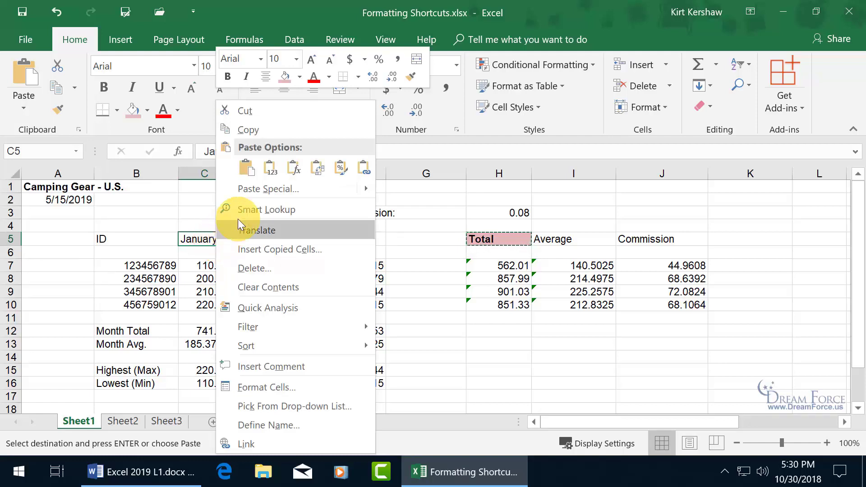
click(345, 170)
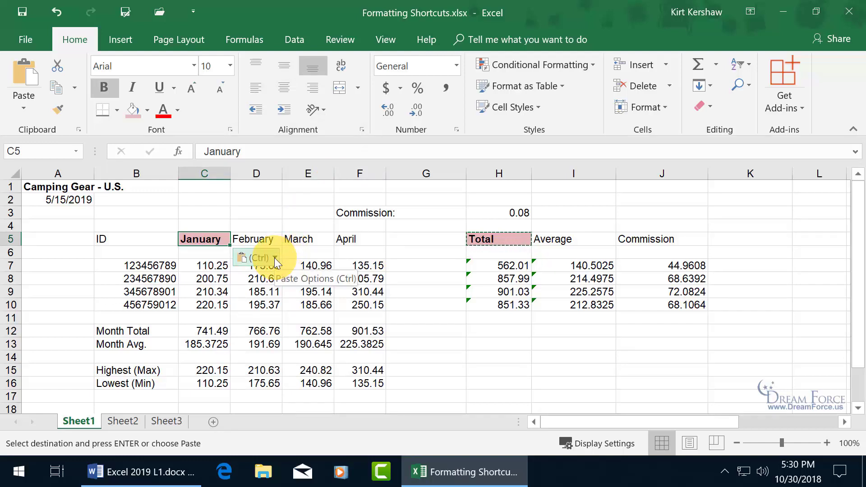
- Try pasting the copied Total heading into C5 as values only, undo the pasting and clear the copy selection
click(274, 258)
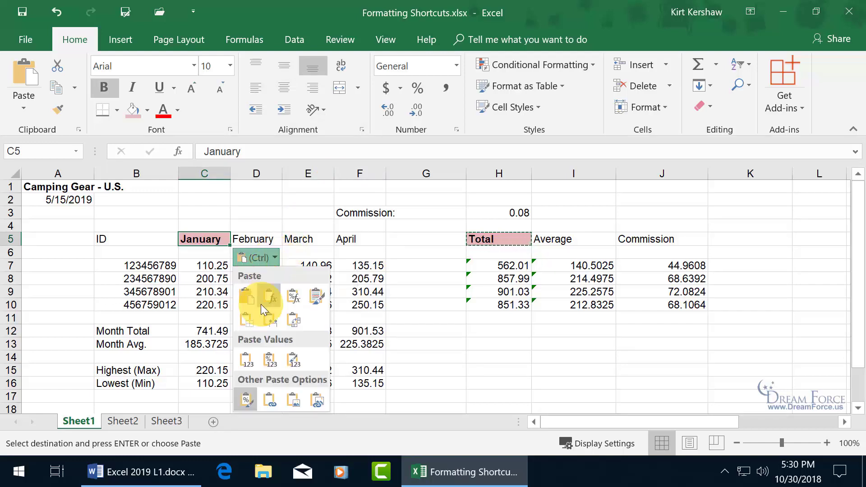
click(244, 363)
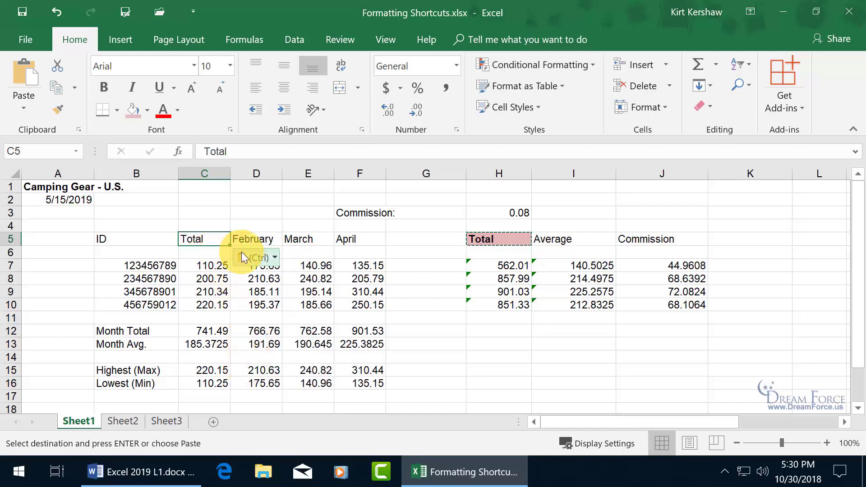
click(57, 13)
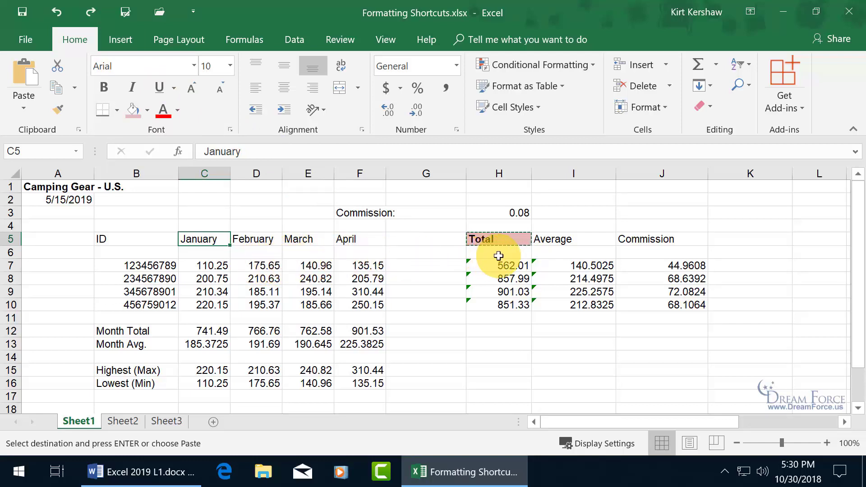
key(Escape)
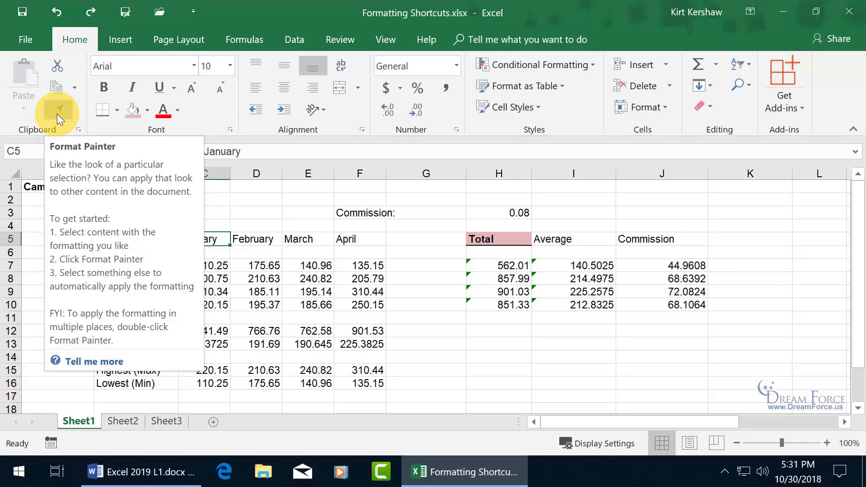
- Use Format Painter to apply the Total heading's formatting in H5 to the January heading in C5
click(495, 239)
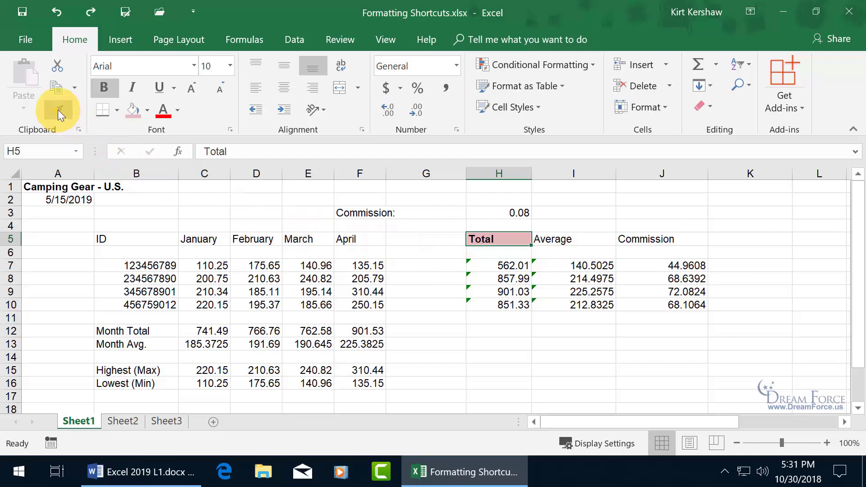
right_click(491, 239)
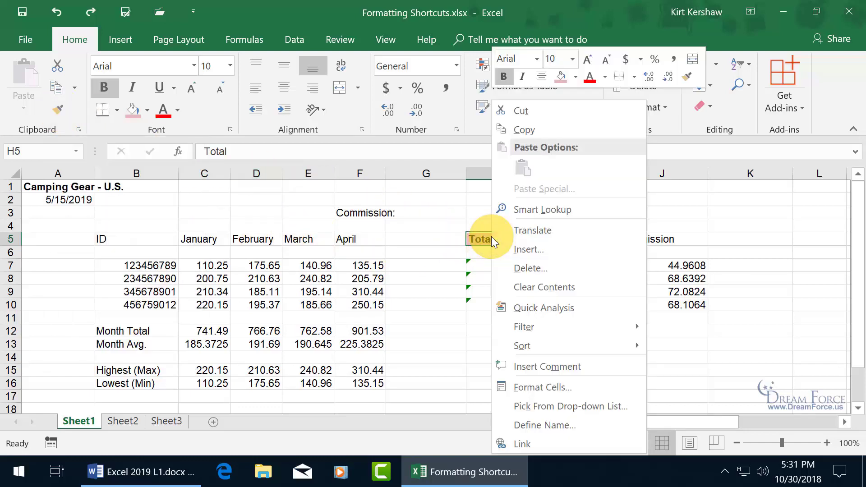
click(689, 78)
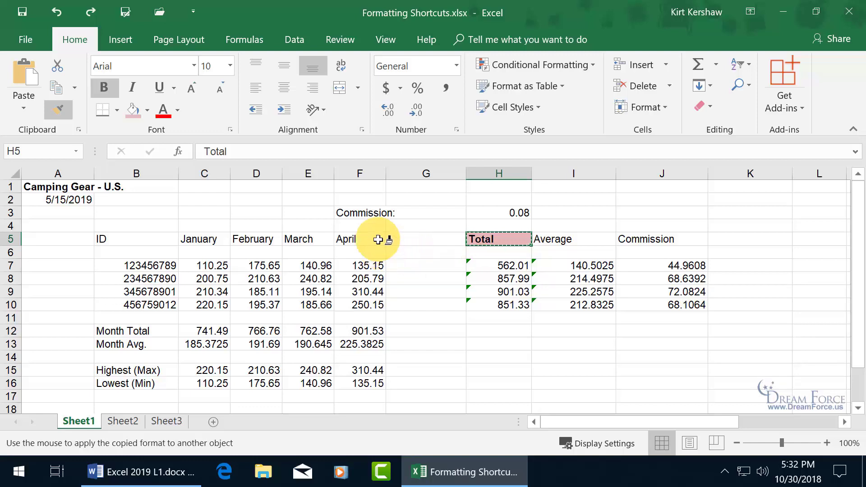
click(209, 240)
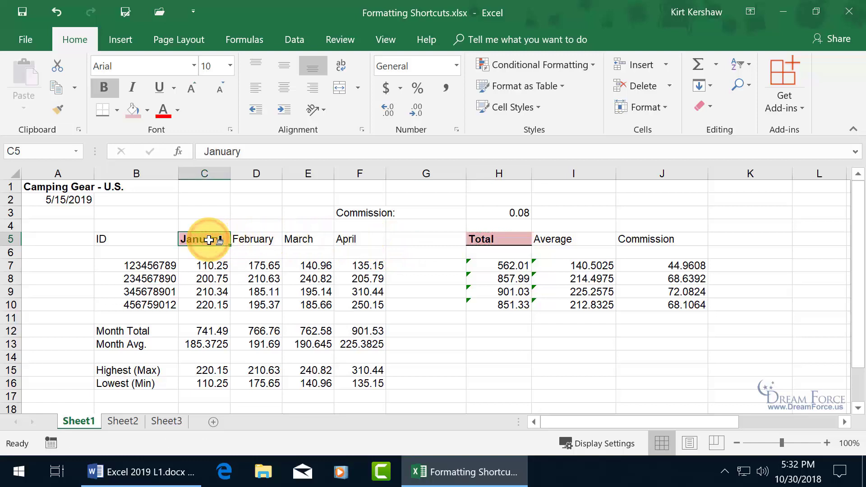
click(208, 279)
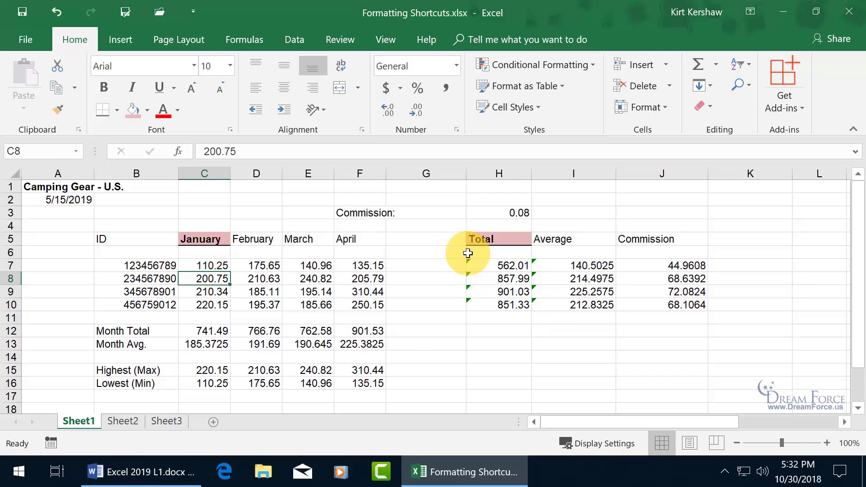
- Lock Format Painter on January's formatting in C5 and apply it to the headings D5:F5 and the April values F7:F10
click(213, 240)
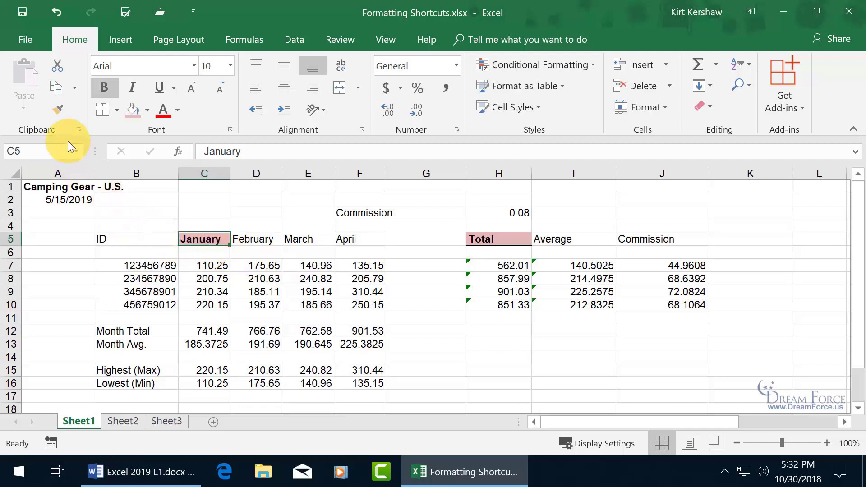
click(58, 112)
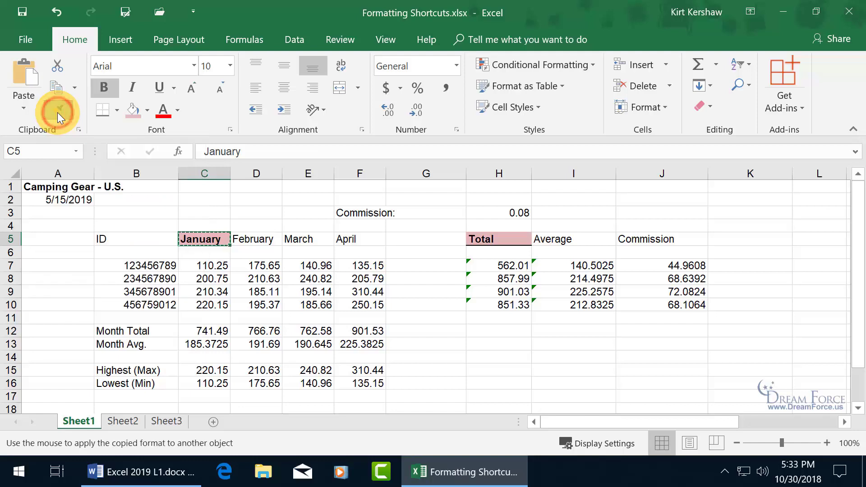
click(261, 239)
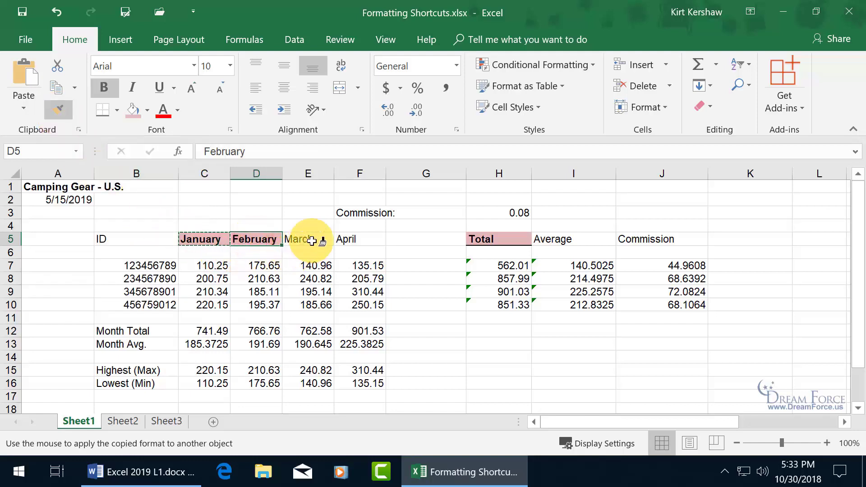
click(309, 239)
click(348, 240)
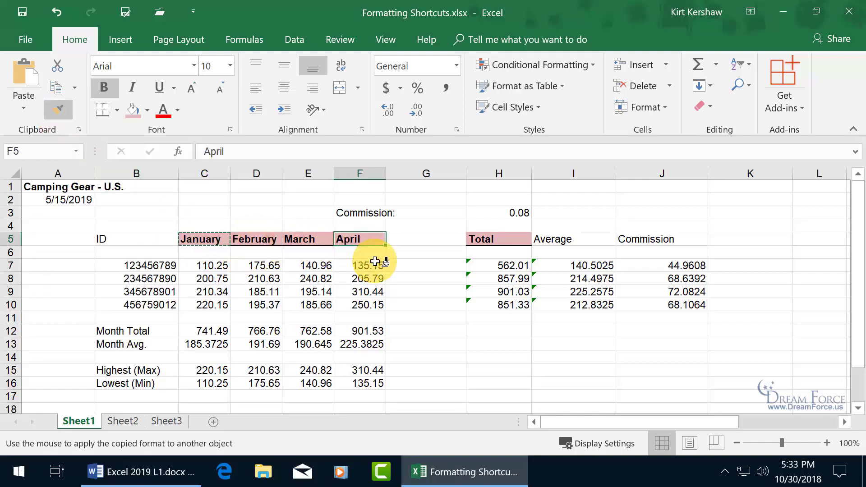
drag(375, 262, 383, 304)
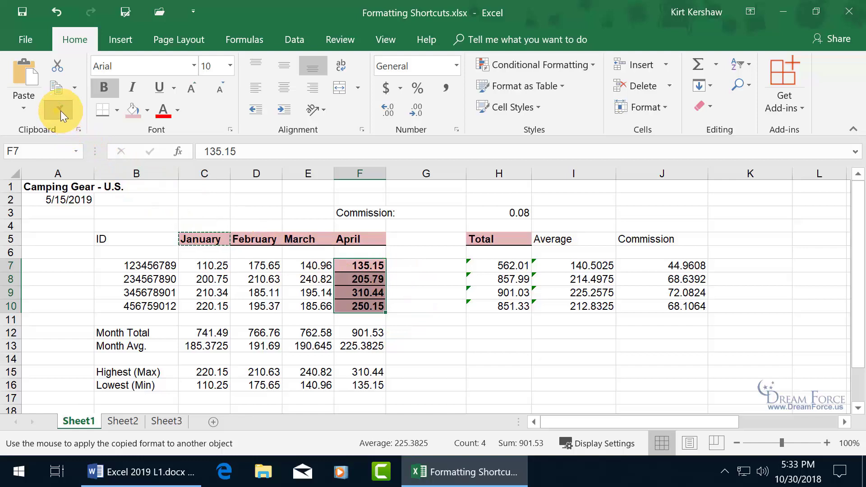
click(404, 263)
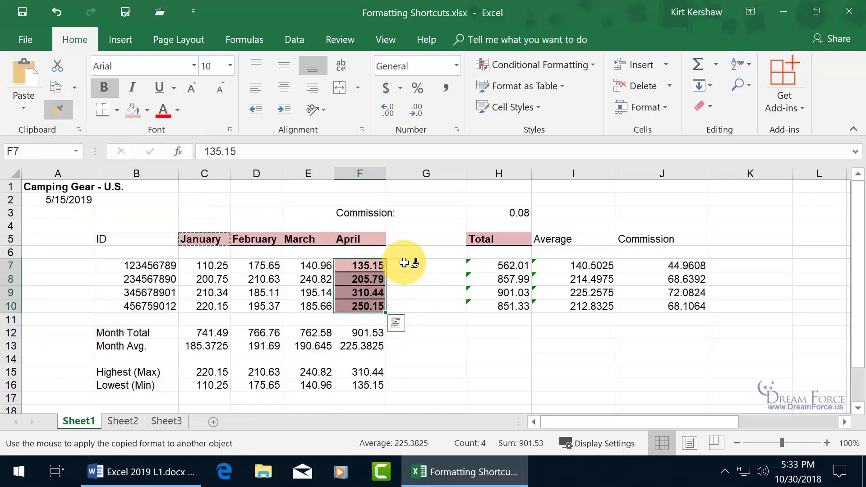
- Turn off the locked Format Painter and deselect the April values
key(Escape)
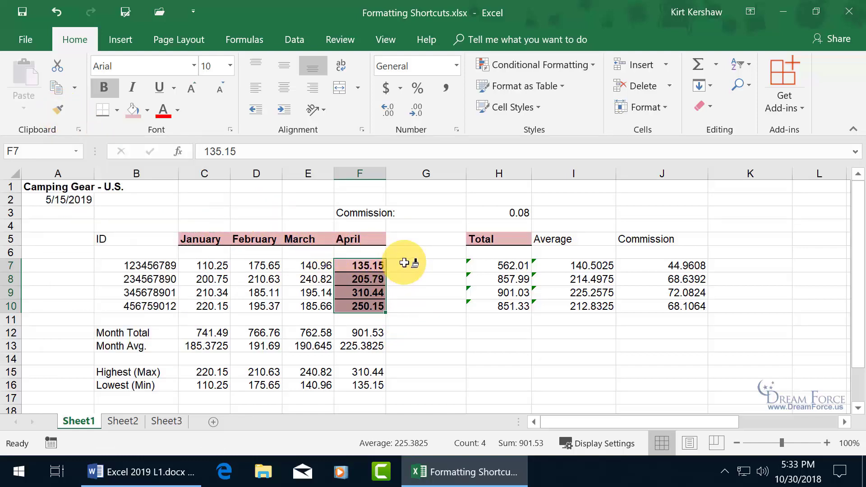
click(406, 265)
click(328, 309)
click(261, 333)
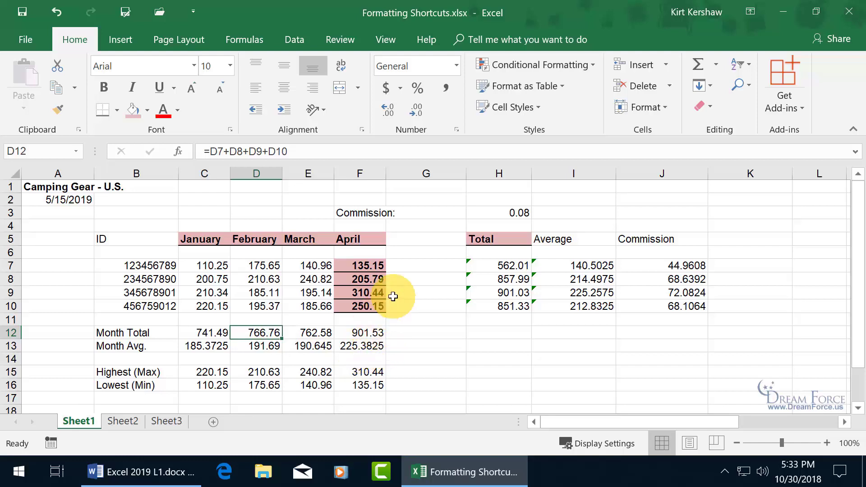
- Make the Average heading in I5 bold, red, italic and underlined, and underline the Commission heading in J5
click(583, 239)
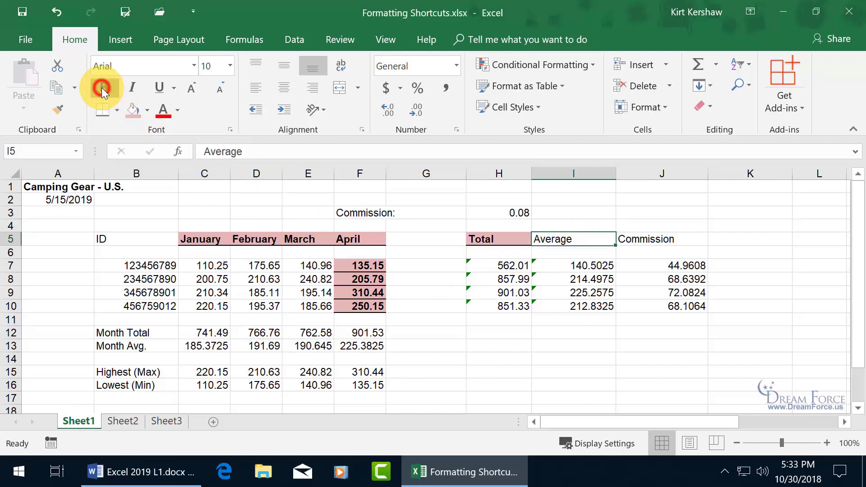
click(102, 87)
click(177, 110)
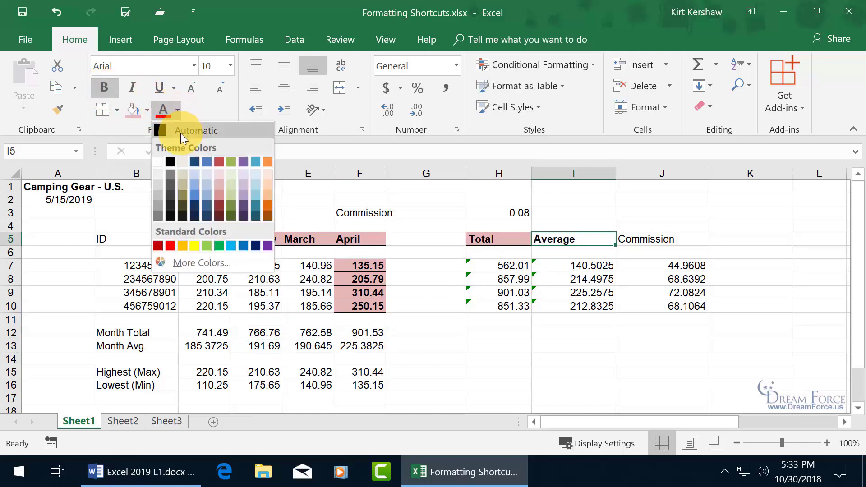
click(171, 247)
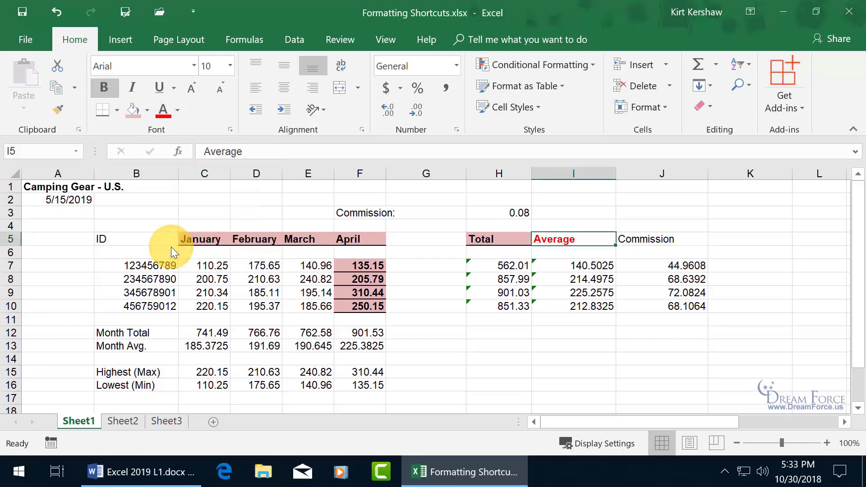
click(133, 90)
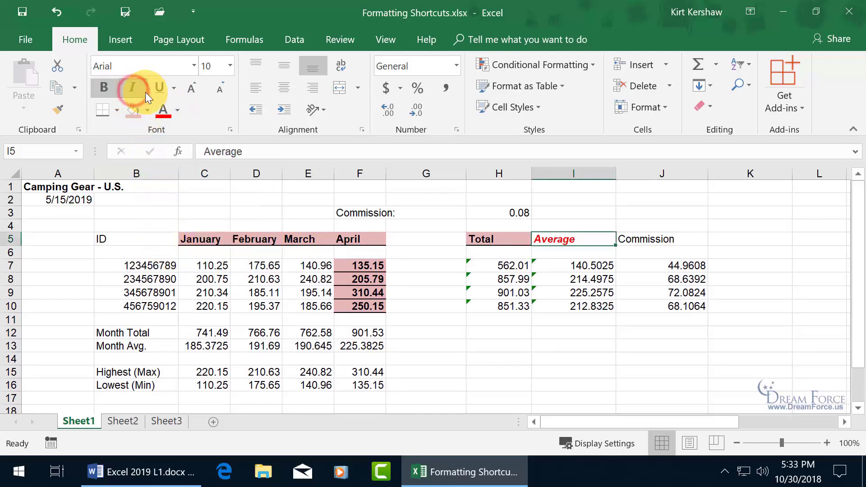
click(163, 88)
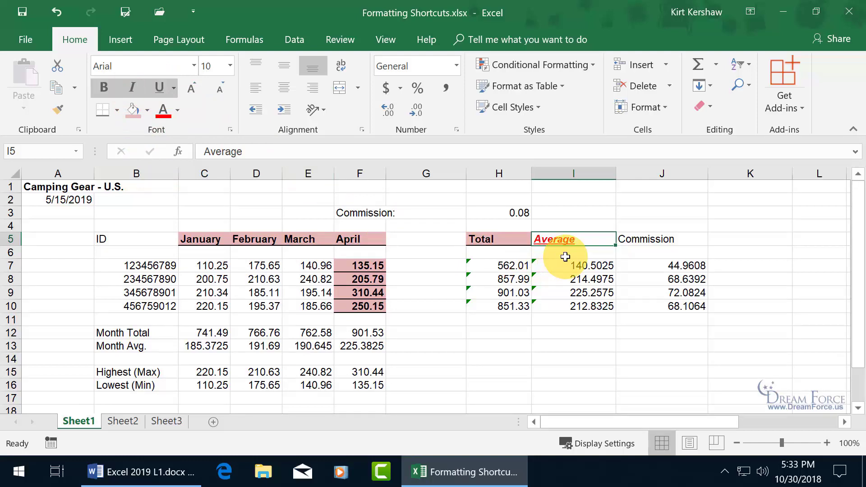
click(646, 239)
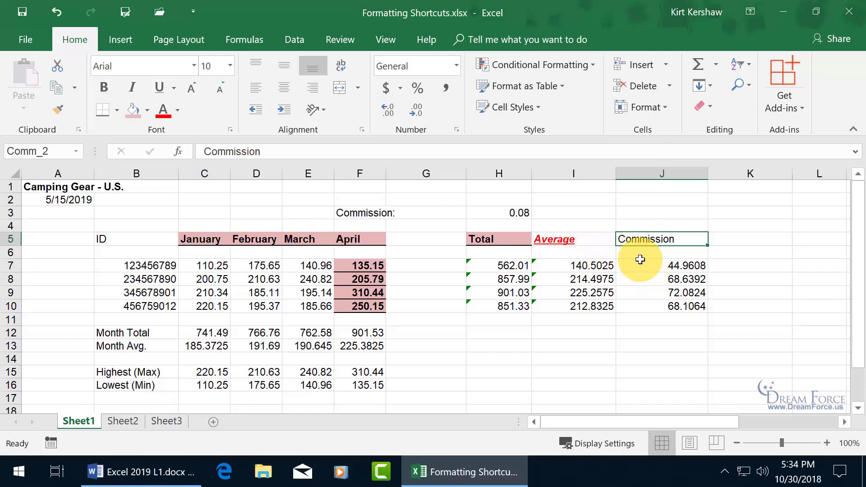
key(ctrl+u)
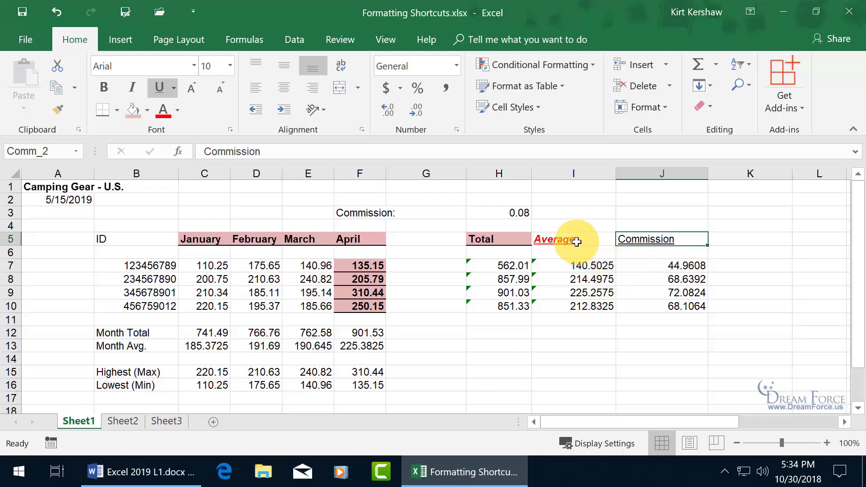
- Underline and bold the first ID value in B7, and make the Month Total label in B12 bold
click(142, 265)
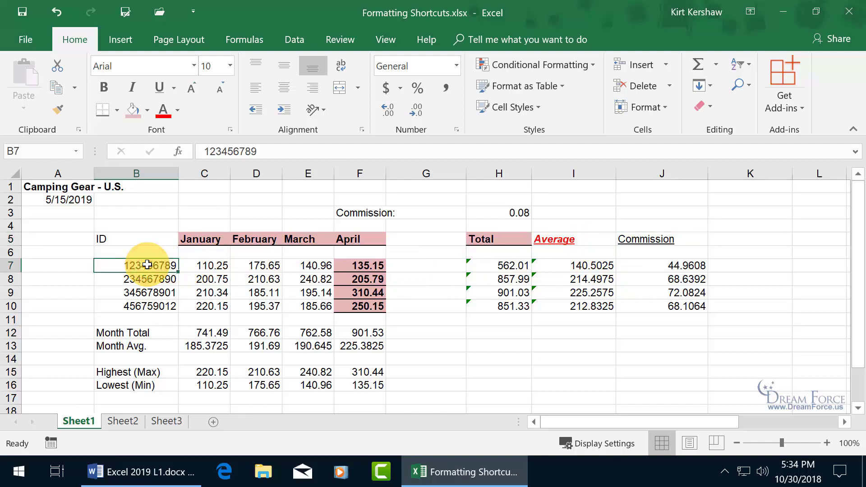
click(160, 87)
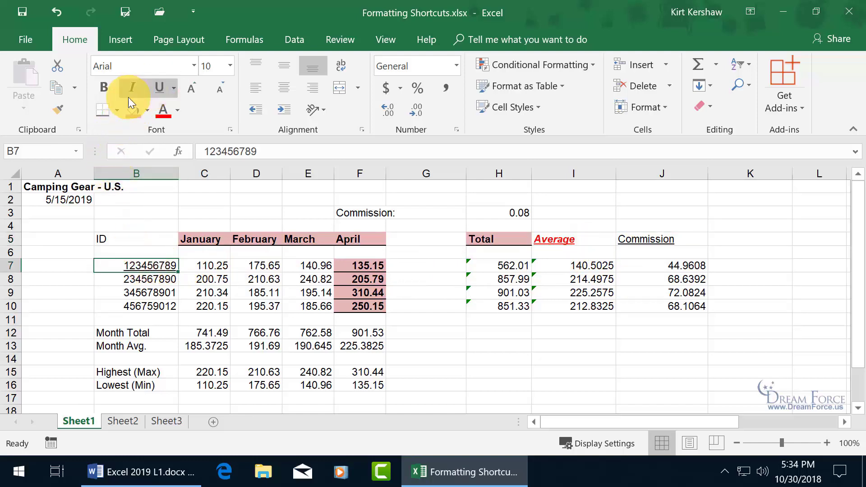
click(103, 88)
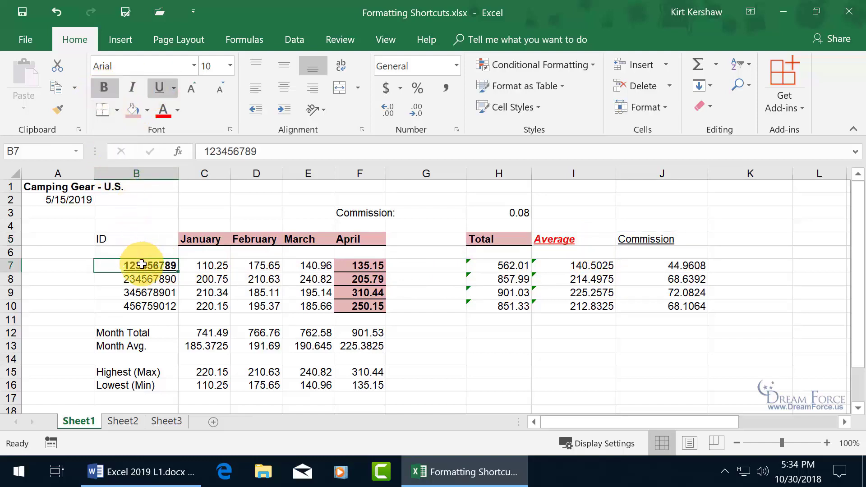
click(147, 333)
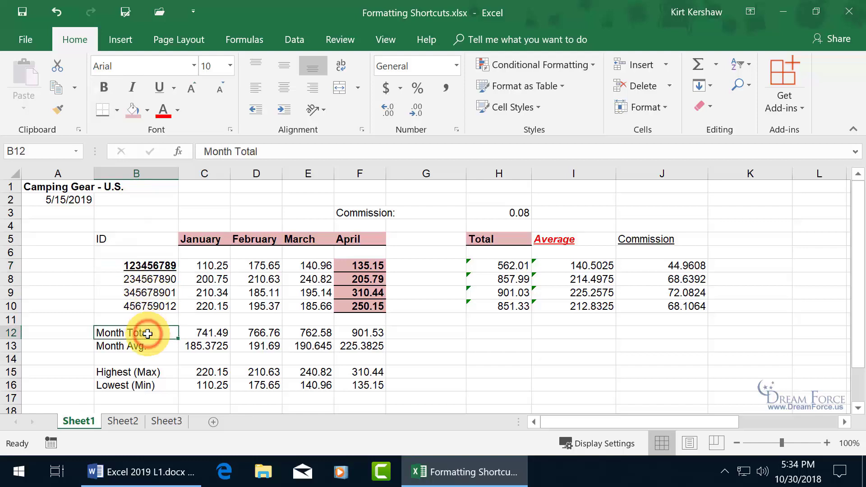
key(ctrl+b)
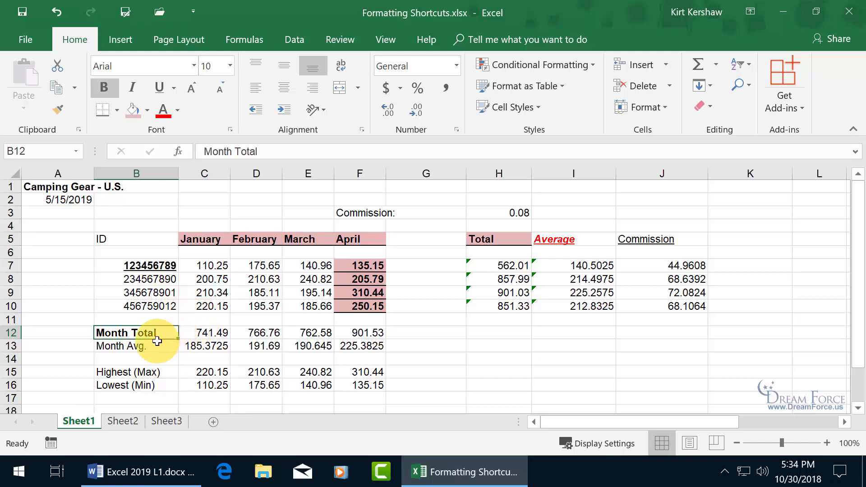
- In the Format Cells font settings, choose bold, size 18 and purple for the Highest (Max) label in B15
click(146, 373)
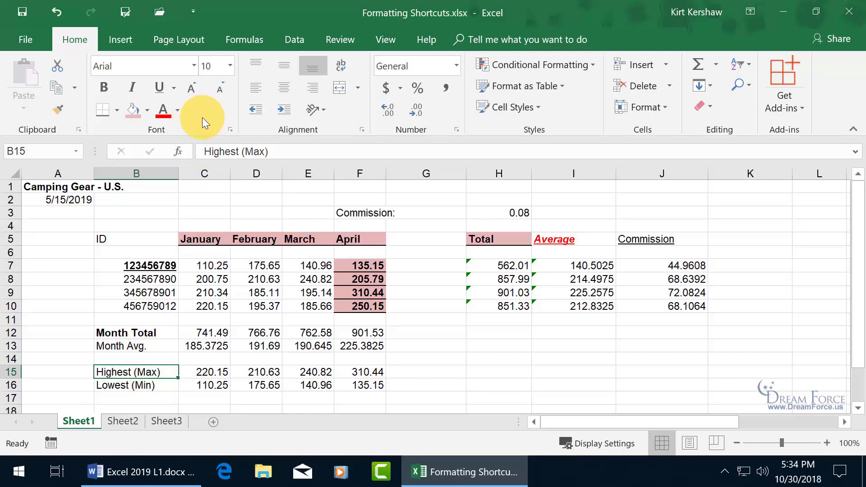
click(231, 131)
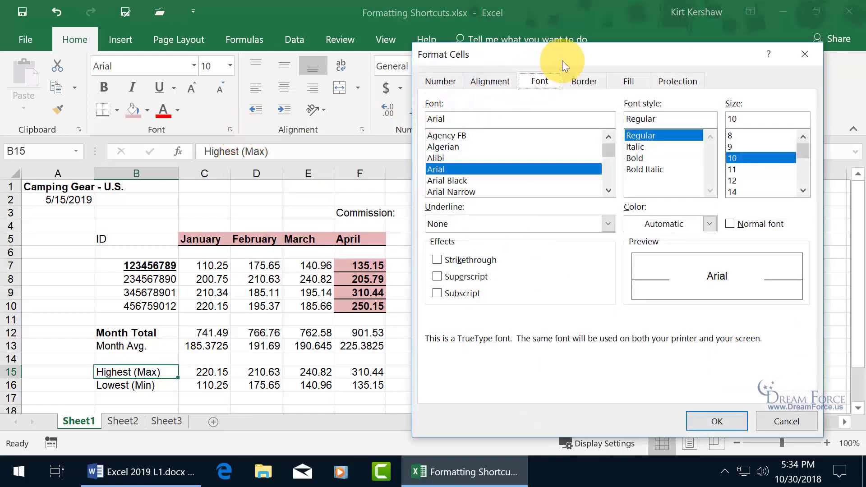
drag(572, 54, 329, 34)
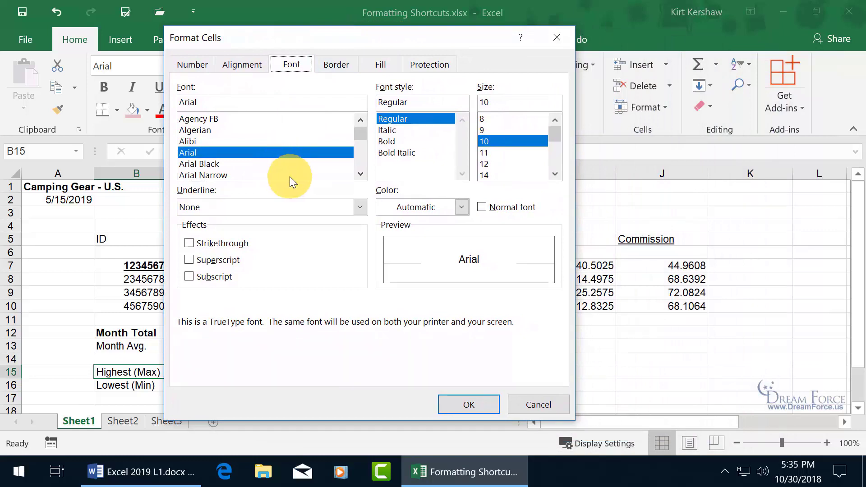
click(394, 141)
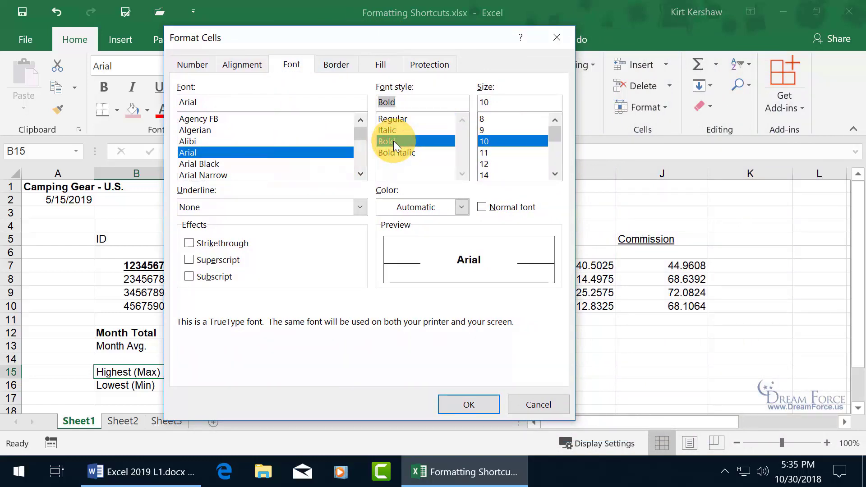
click(555, 173)
click(554, 173)
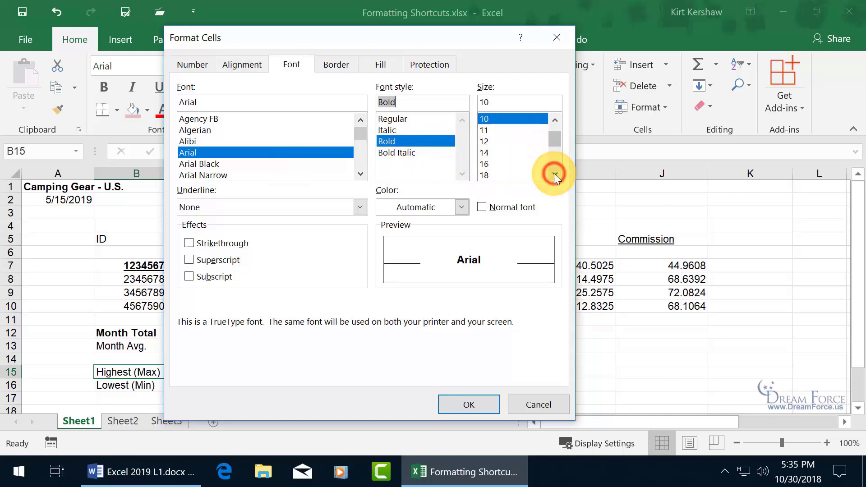
click(489, 176)
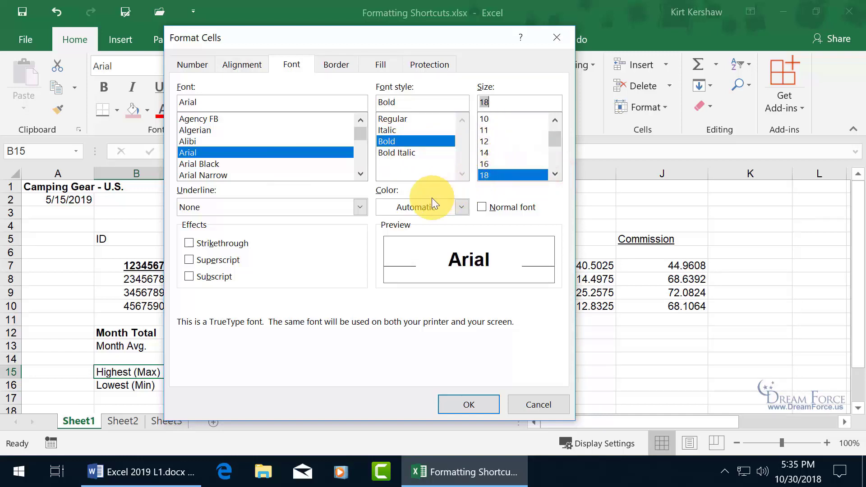
click(461, 207)
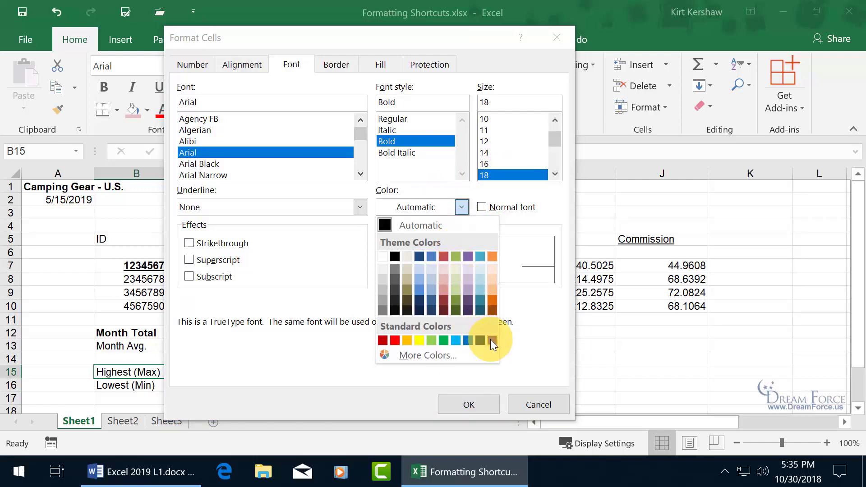
click(492, 340)
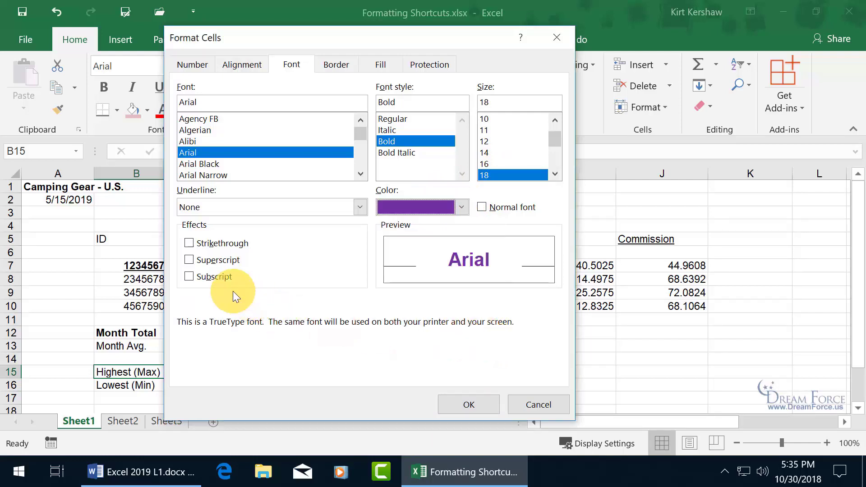
- Preview the strikethrough effect, replace it with superscript and apply the font settings to B15
click(189, 244)
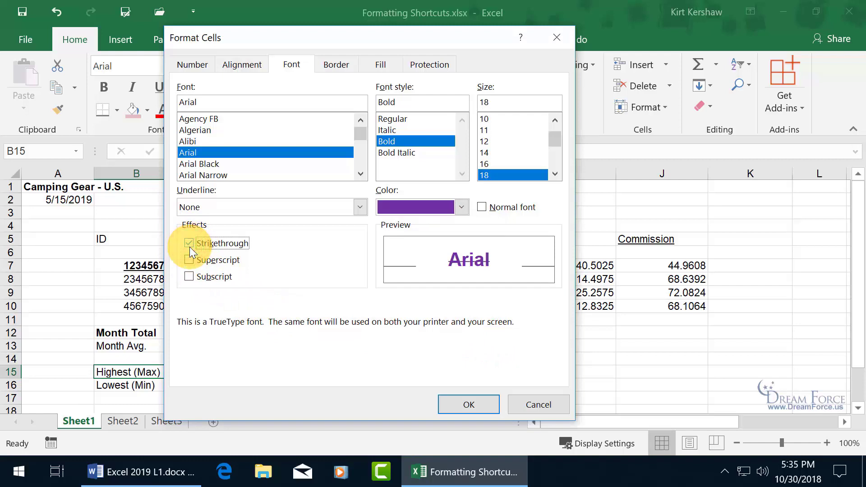
click(190, 243)
click(190, 259)
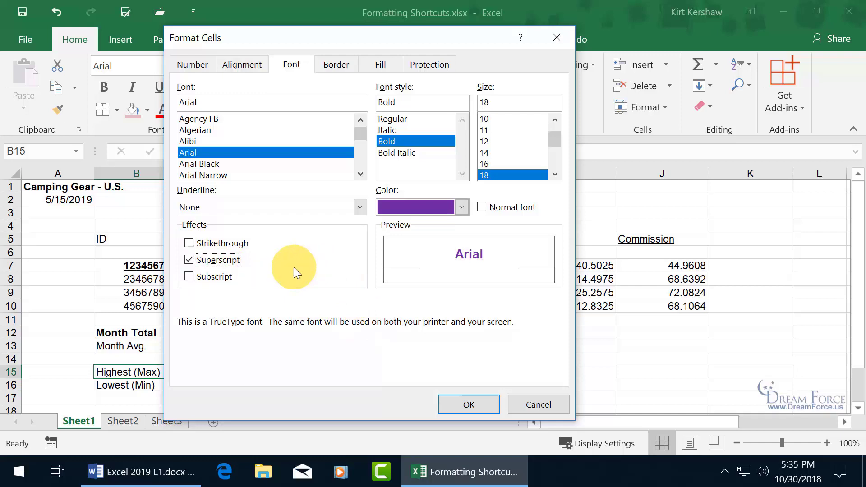
click(459, 403)
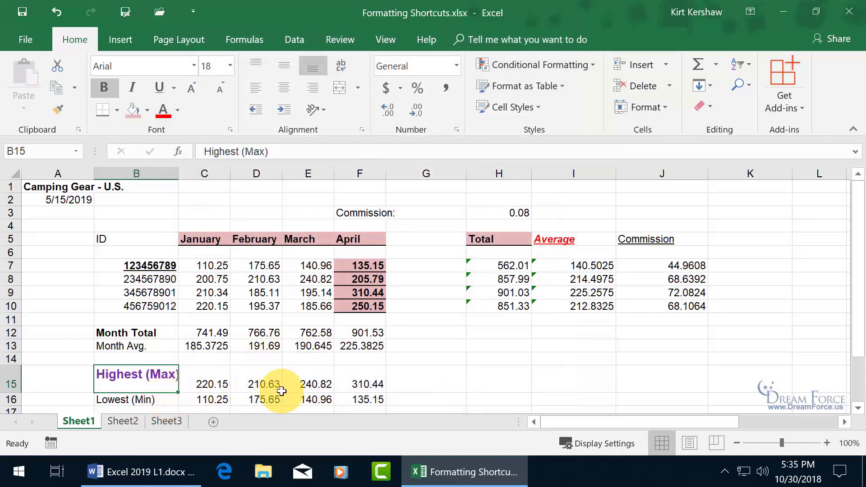
- Repeat the last font formatting on the Lowest (Min) label in B16
click(170, 400)
scroll(348, 348, down, 1)
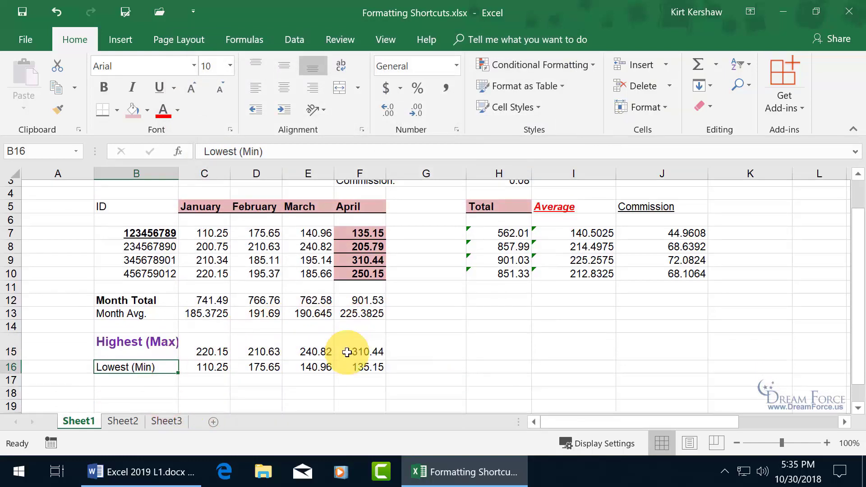
key(F4)
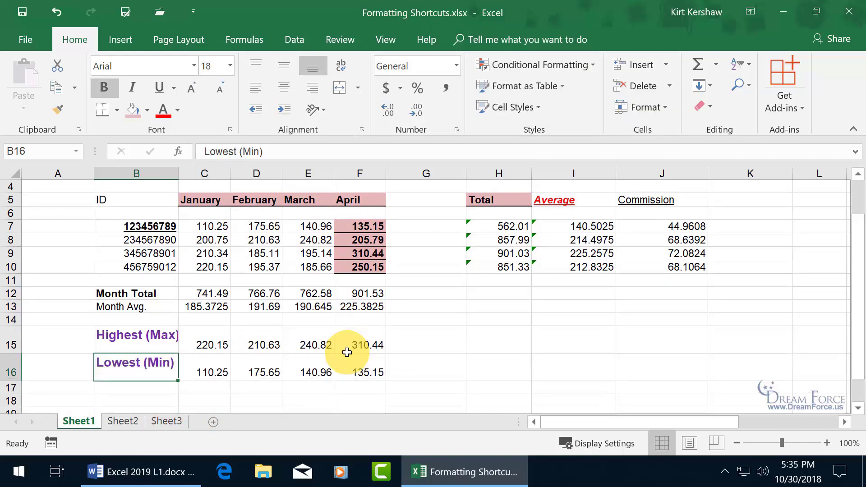
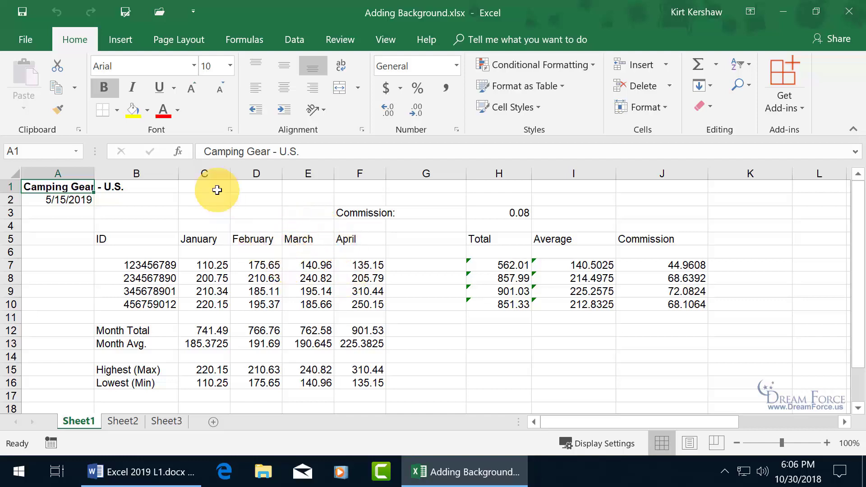
- Set Autumn.png from the Desktop as Sheet1's background picture and look over how it covers the lower rows
click(183, 41)
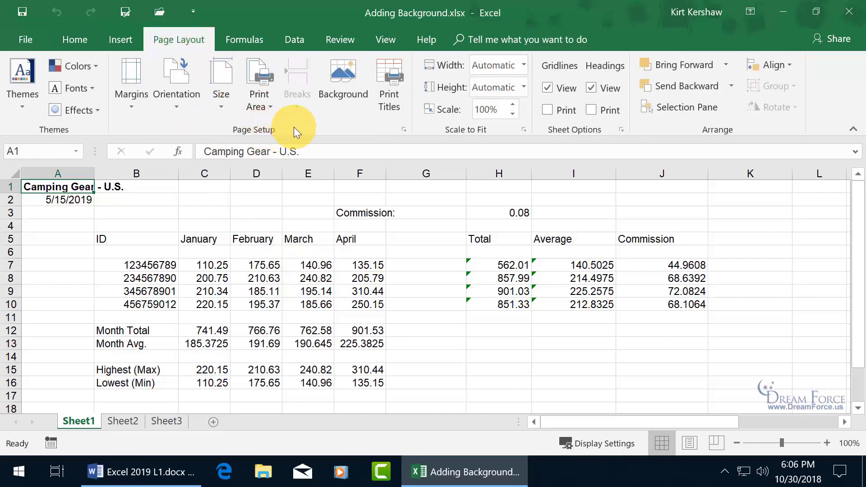
click(341, 94)
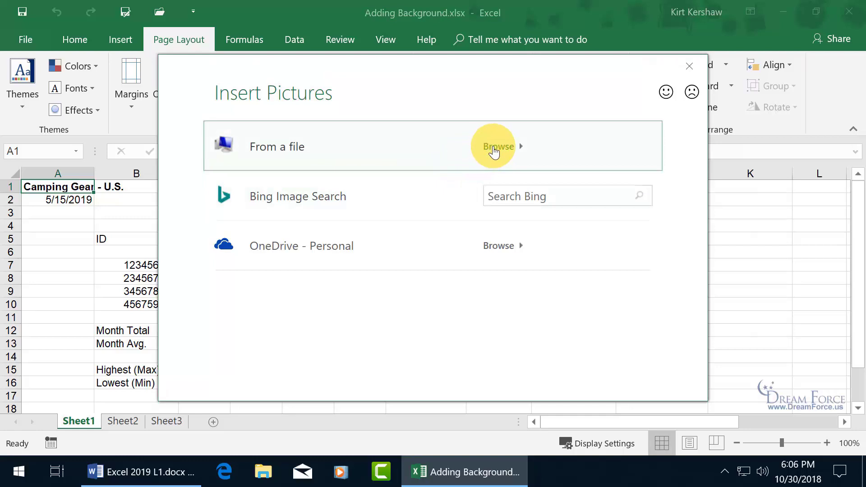
click(494, 148)
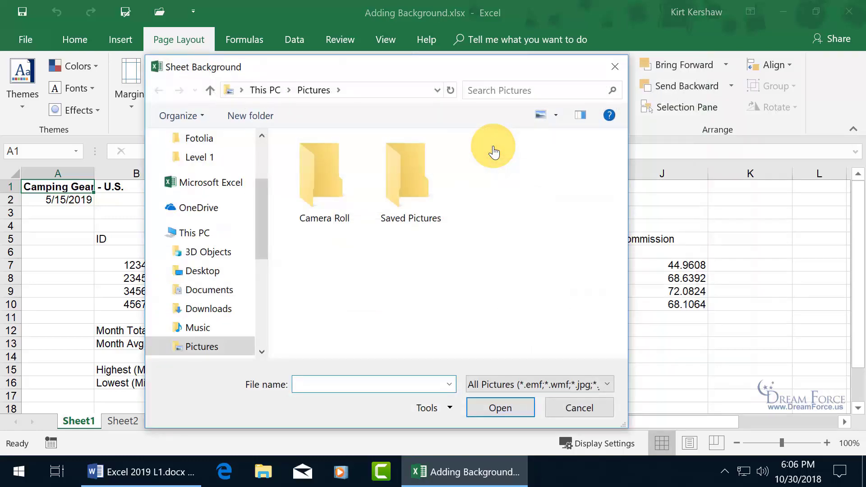
click(203, 273)
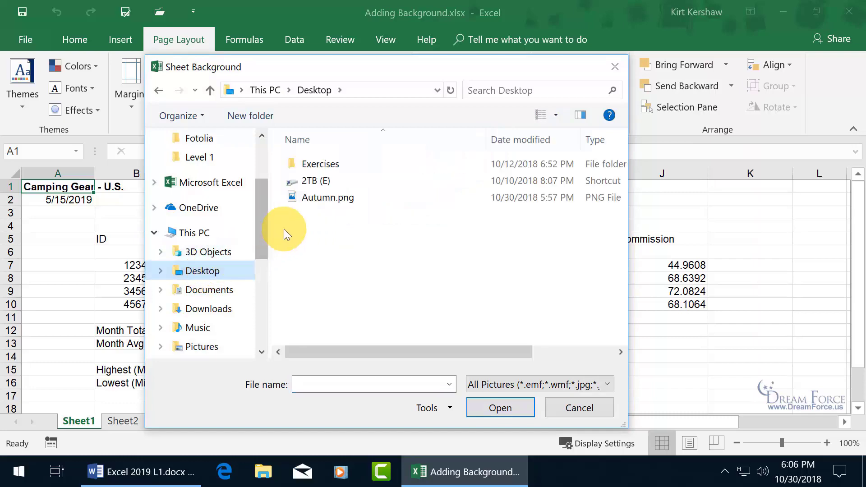
double_click(324, 199)
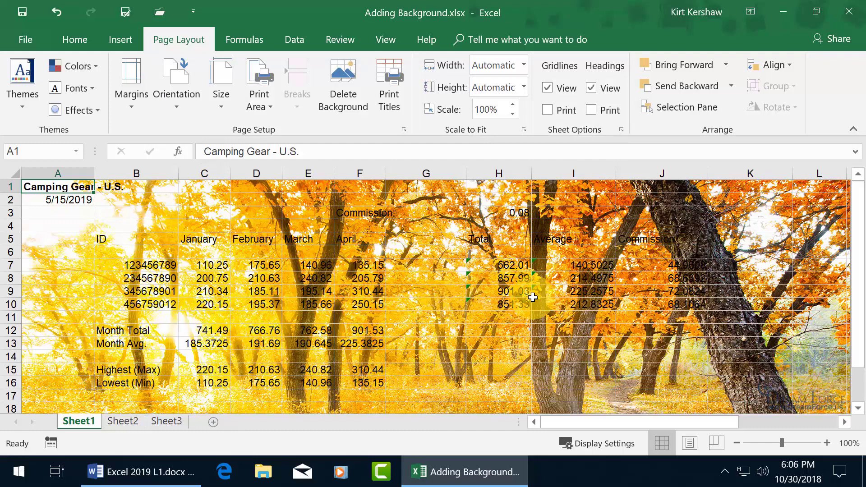
click(858, 409)
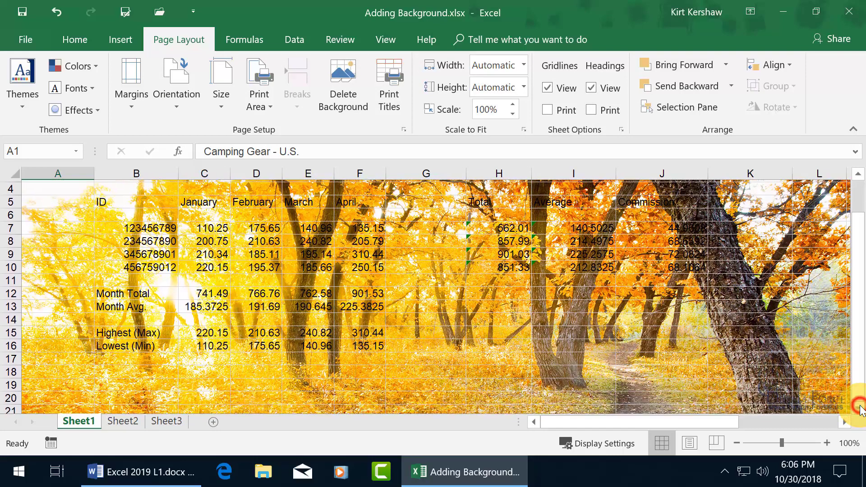
click(859, 407)
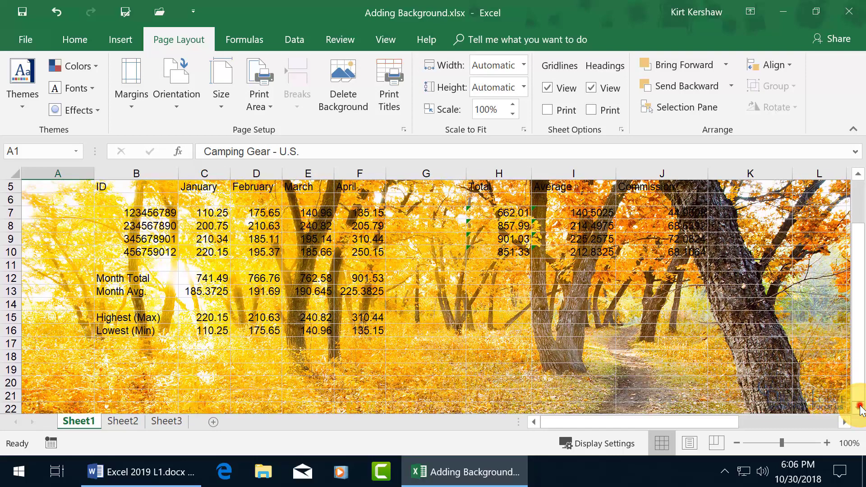
- Examine how the background picture repeats down the rows of Sheet1 and check whether Sheet2 has a background
click(859, 408)
click(859, 408)
click(859, 408)
click(859, 407)
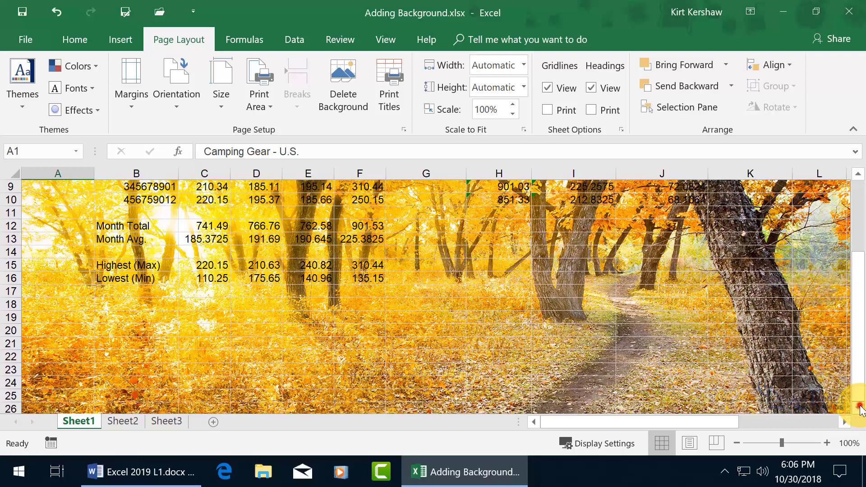
click(860, 408)
click(859, 408)
click(859, 408)
click(859, 408)
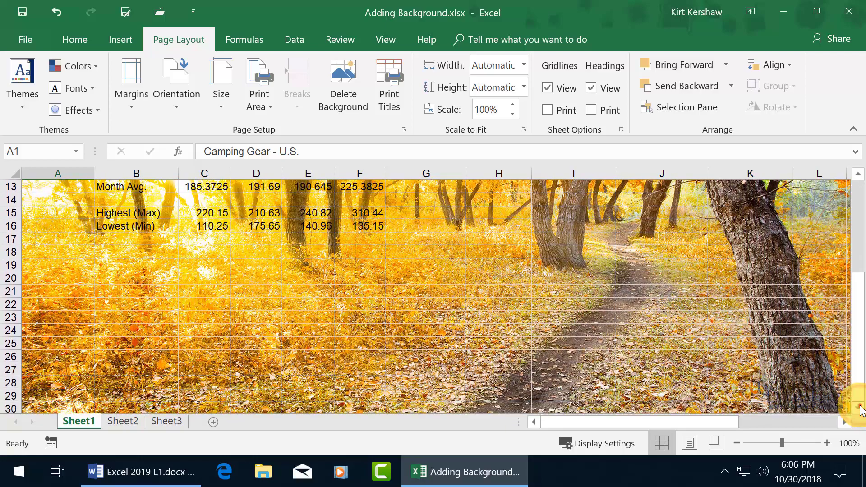
click(860, 407)
click(859, 408)
click(859, 408)
click(859, 408)
click(859, 408)
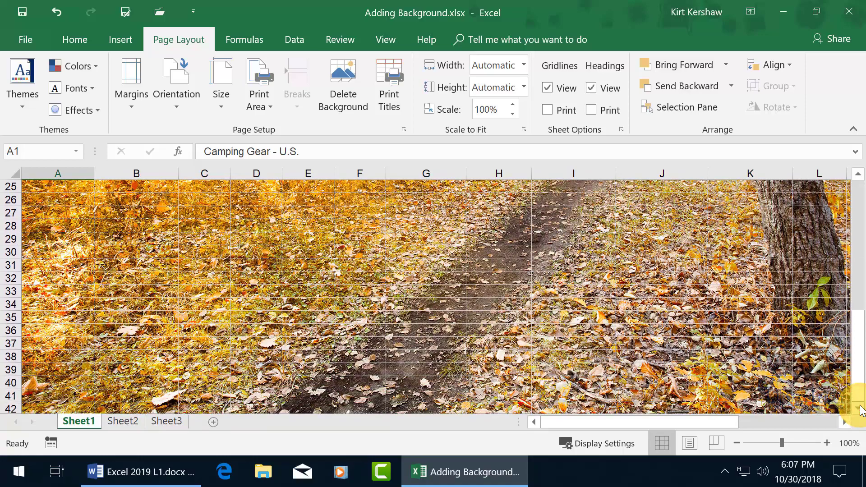
click(860, 409)
click(859, 408)
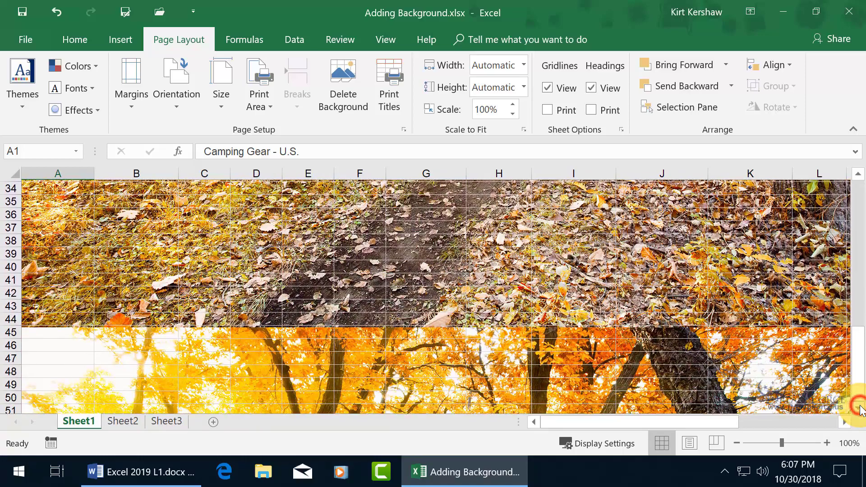
click(860, 409)
click(859, 408)
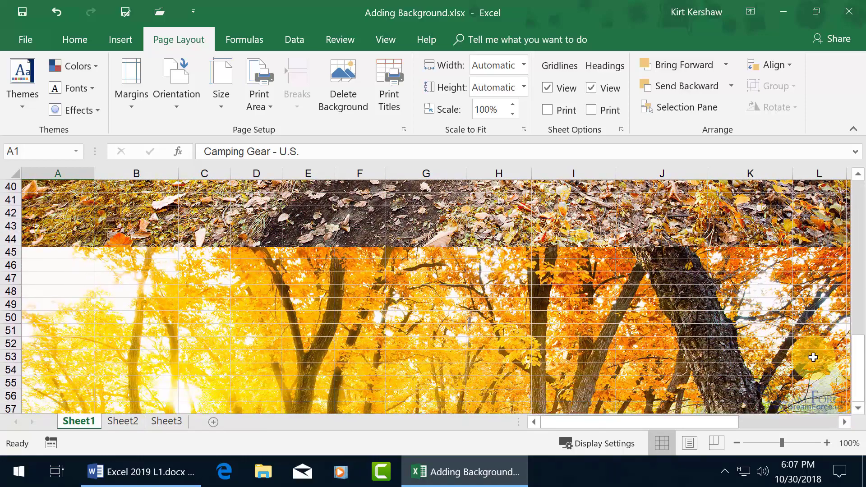
click(859, 409)
click(860, 409)
click(859, 409)
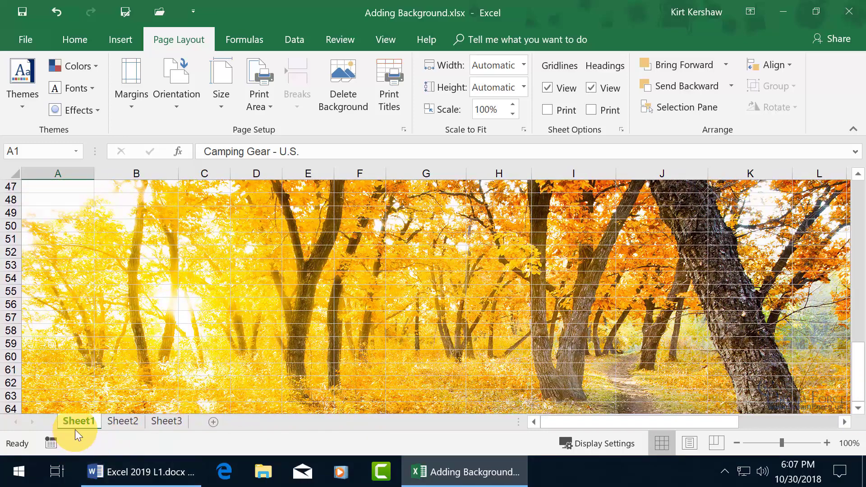
click(122, 421)
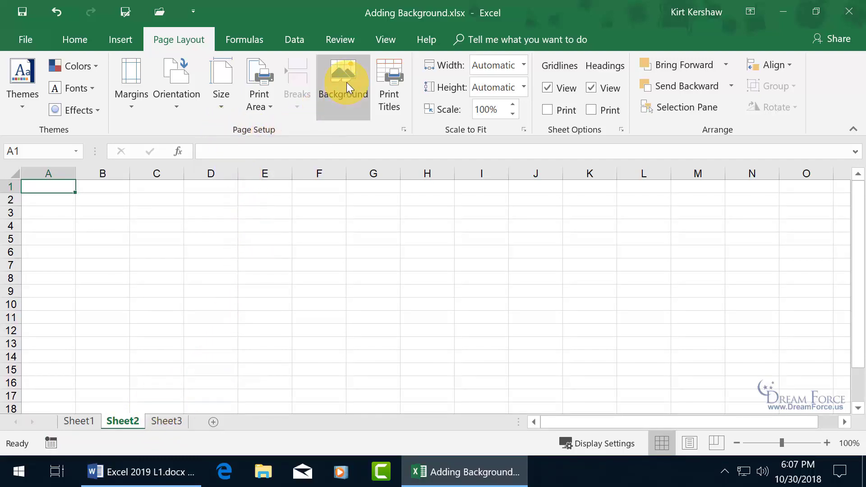
click(84, 422)
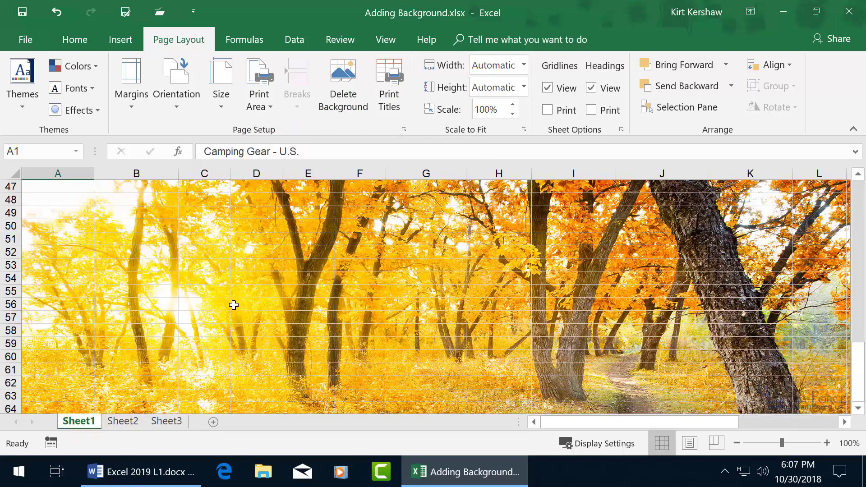
- Delete Sheet1's background picture and insert the wide red autumn tree picture found with a Bing search for "autumn" as its replacement
click(350, 107)
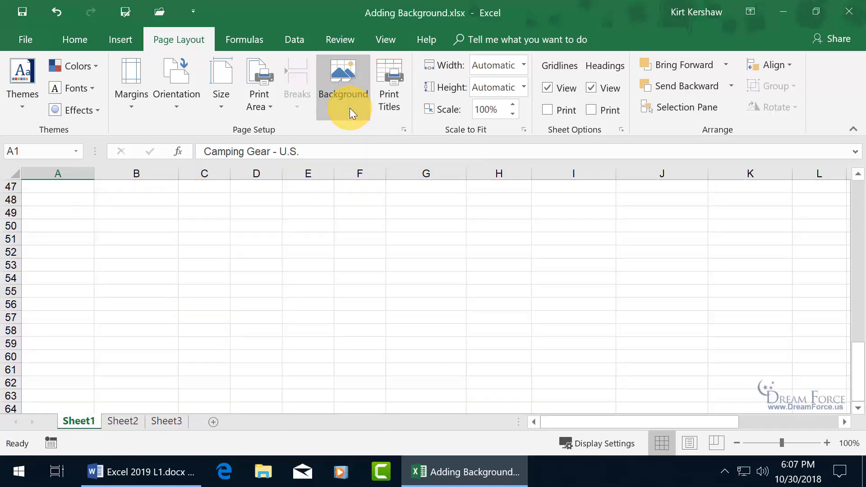
drag(855, 377, 863, 192)
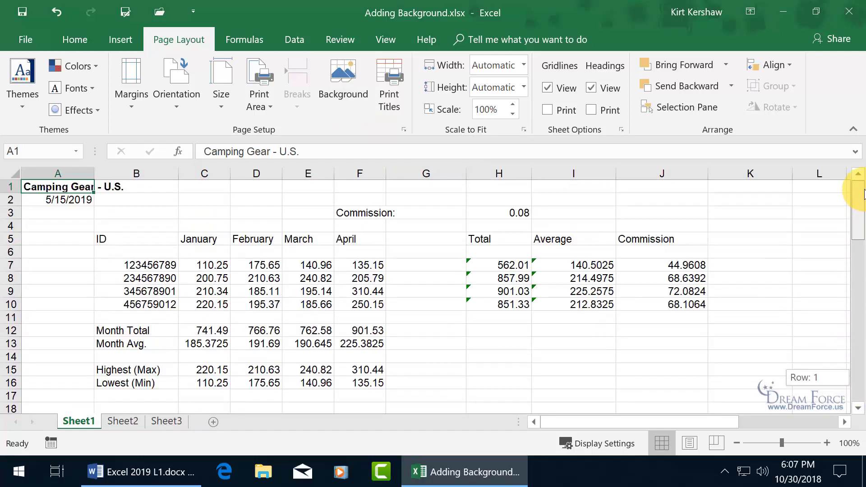
click(349, 83)
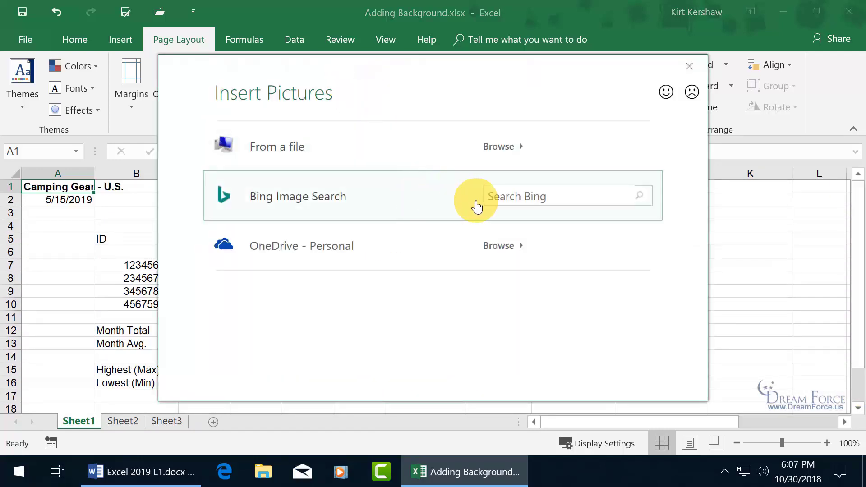
click(525, 197)
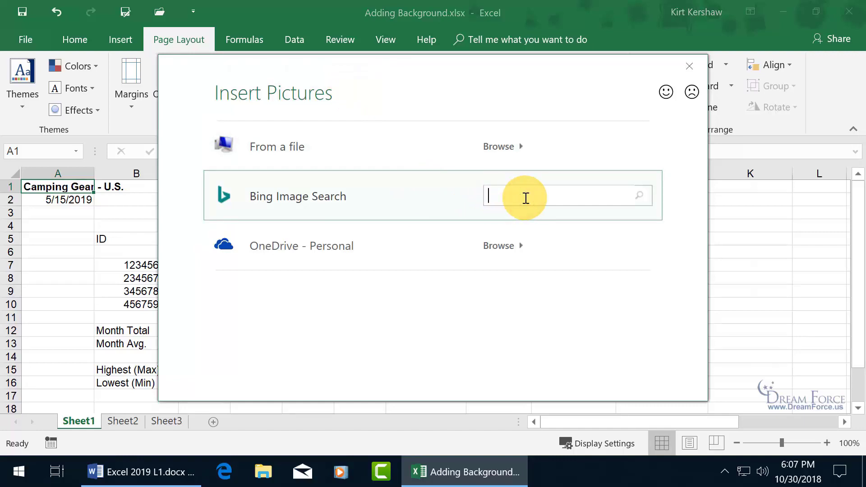
text(autumn)
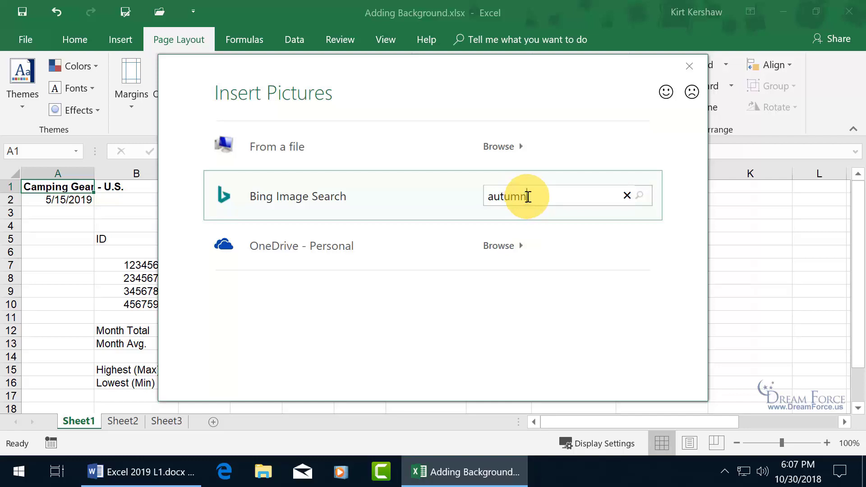
key(Return)
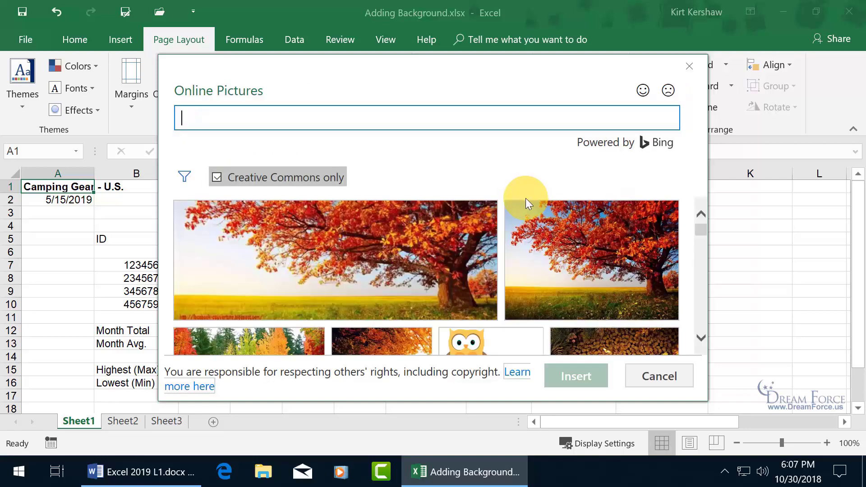
click(413, 240)
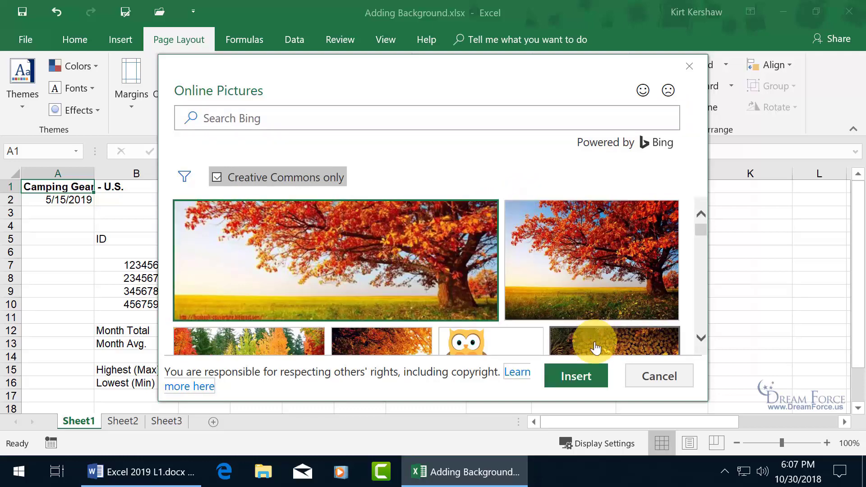
click(581, 379)
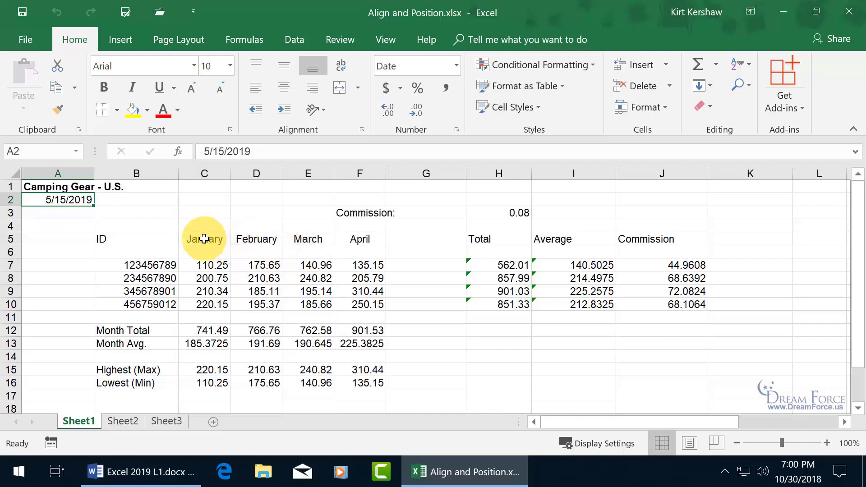
- Select the January to April headings in C5:F5 and make row 5 about four times taller
drag(205, 238, 348, 238)
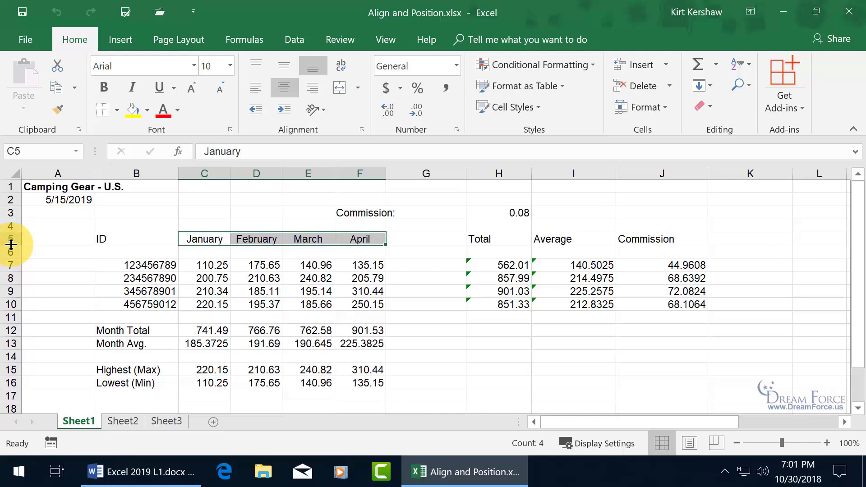
drag(11, 244, 16, 282)
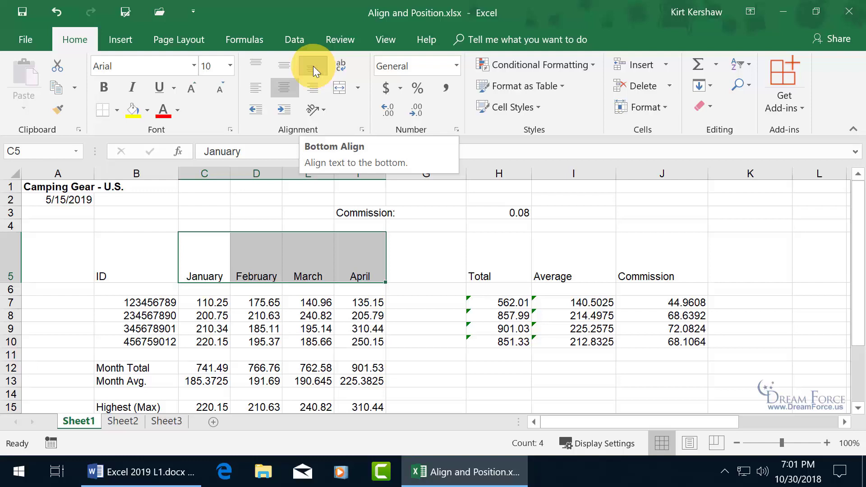
- Try middle, top, left and right alignment on the month headings, and return them to horizontally centered, bottom alignment
click(285, 64)
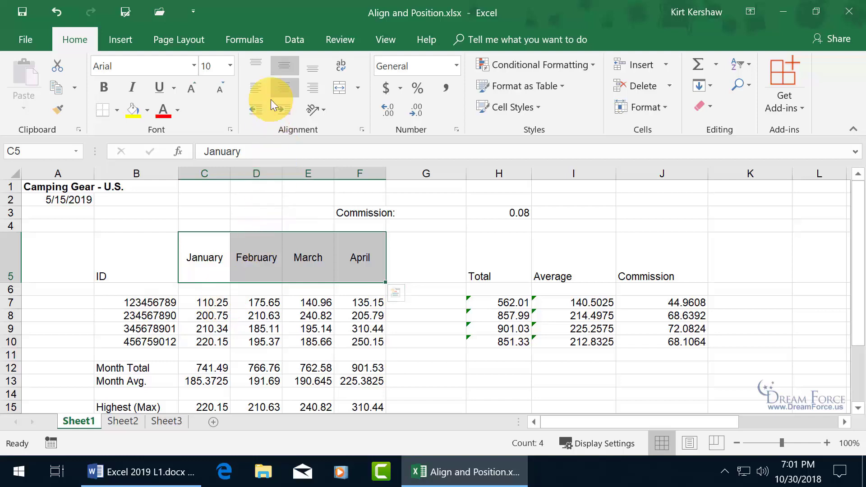
click(258, 63)
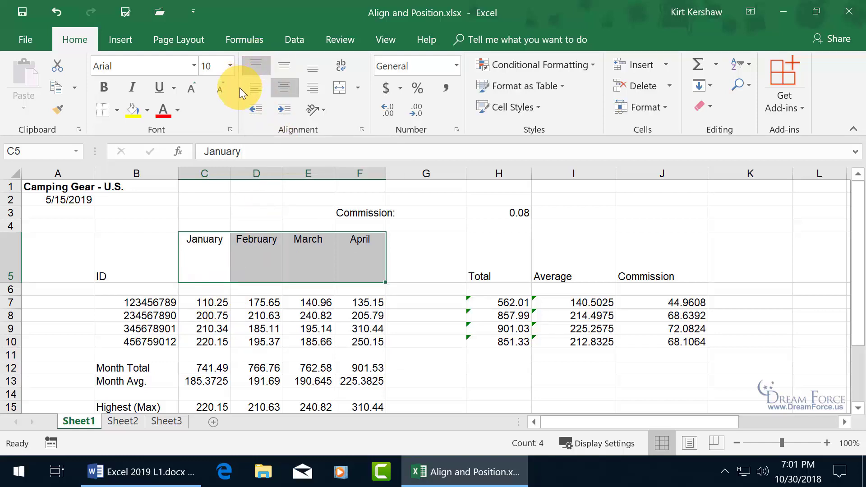
click(253, 91)
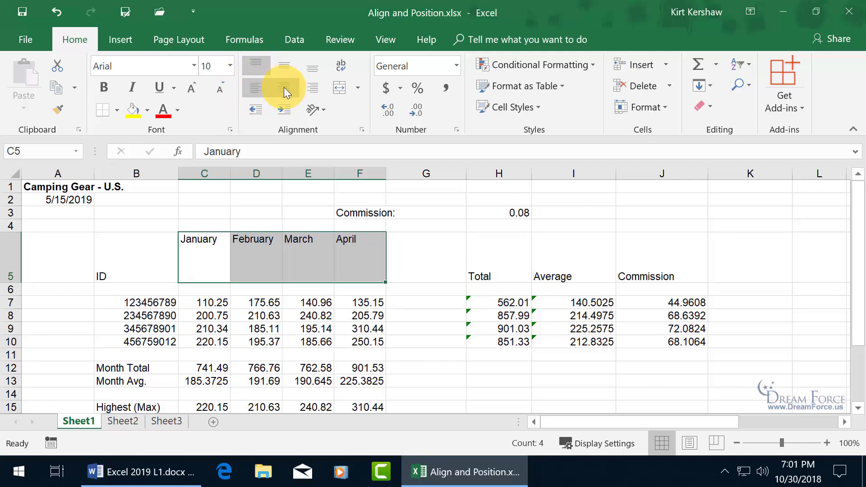
click(313, 87)
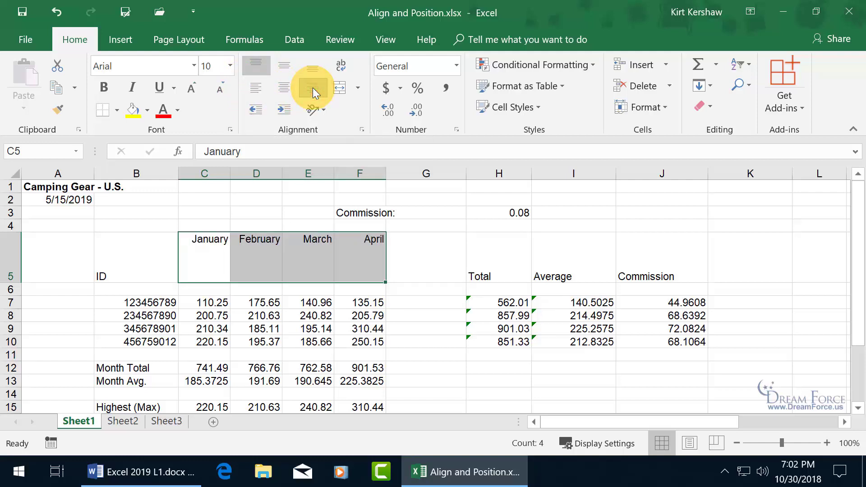
click(285, 88)
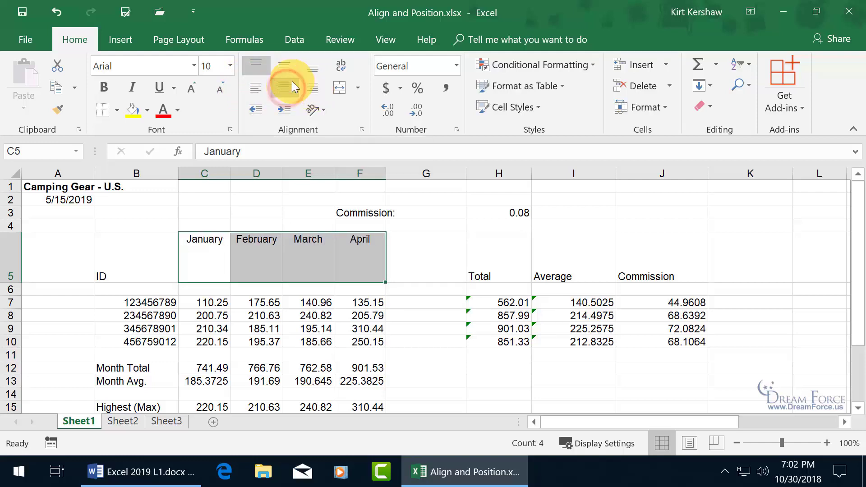
click(312, 69)
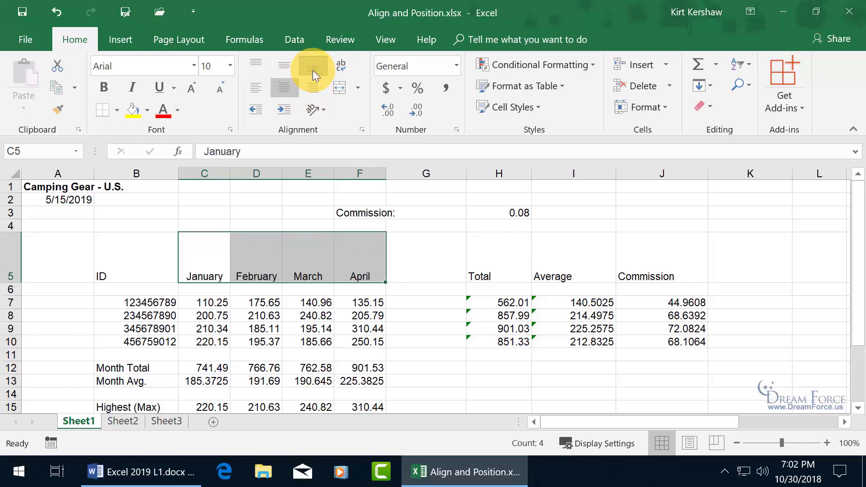
- Angle the month headings in C5:F5 counterclockwise
click(324, 111)
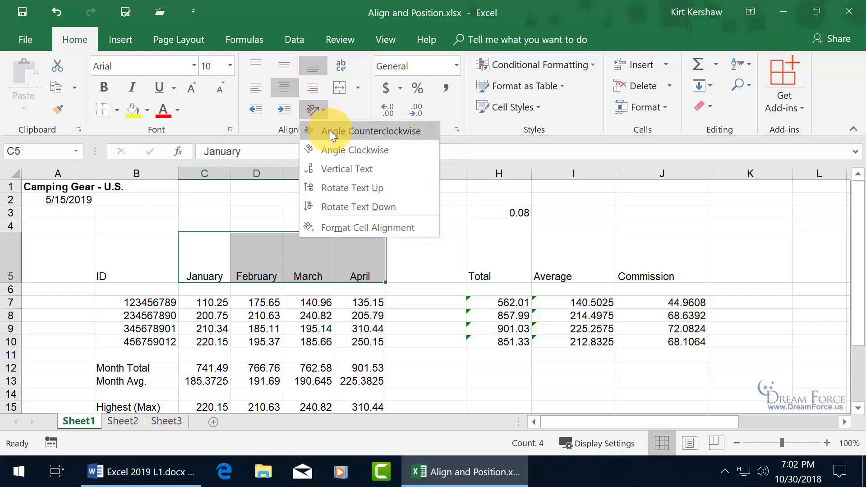
click(331, 132)
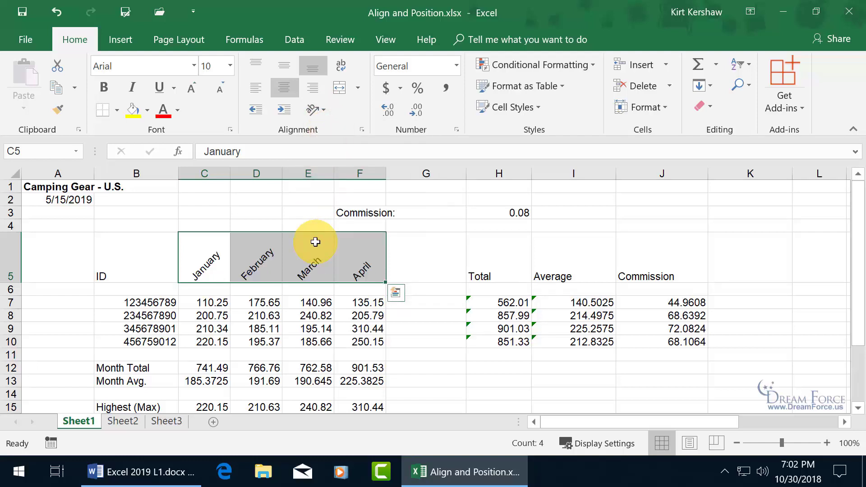
- Enter 1 in B1 beside the overflowing title, compare it with the full text in A1, and undo the entry
click(58, 189)
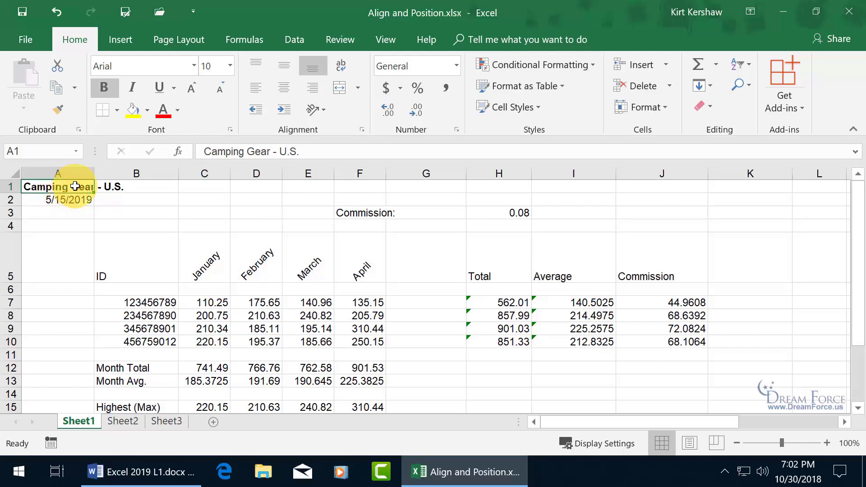
click(127, 188)
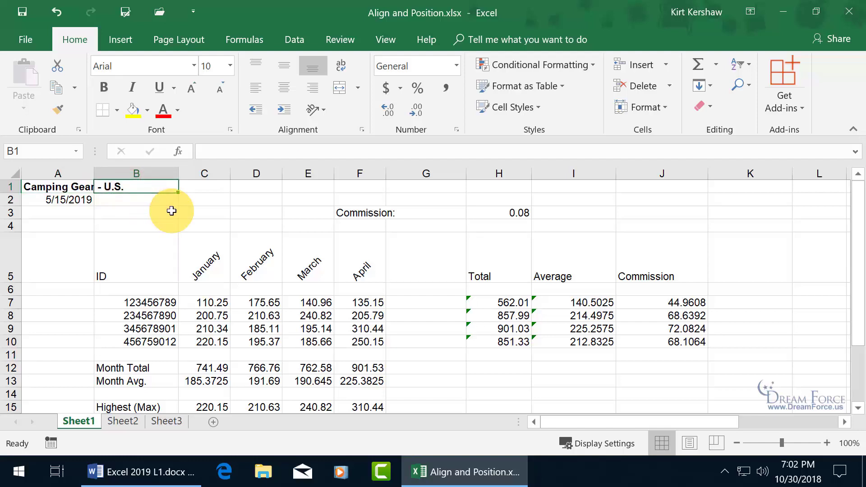
text(1)
key(Return)
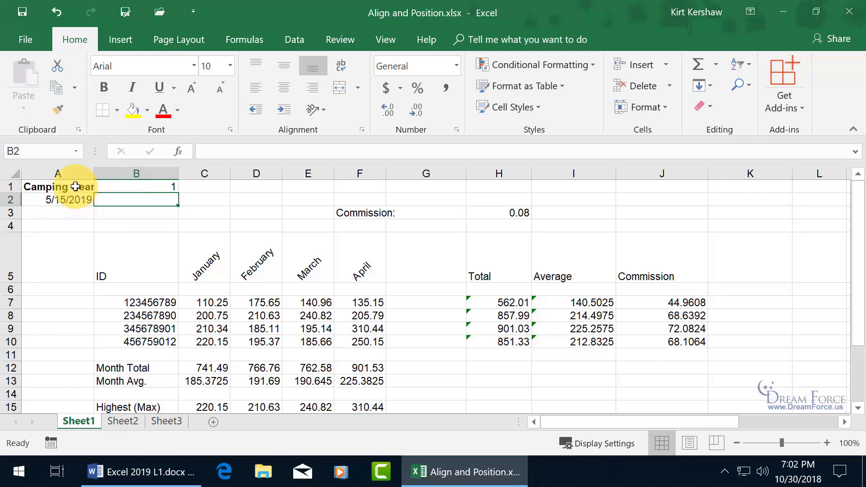
click(74, 187)
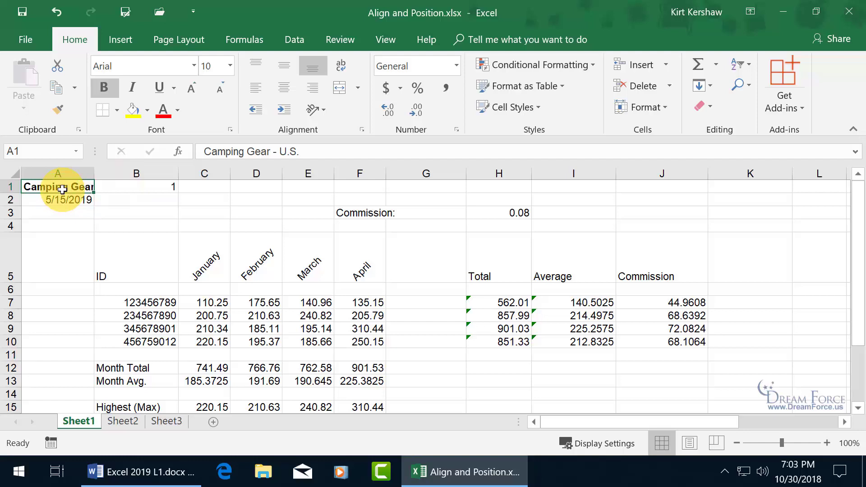
click(55, 13)
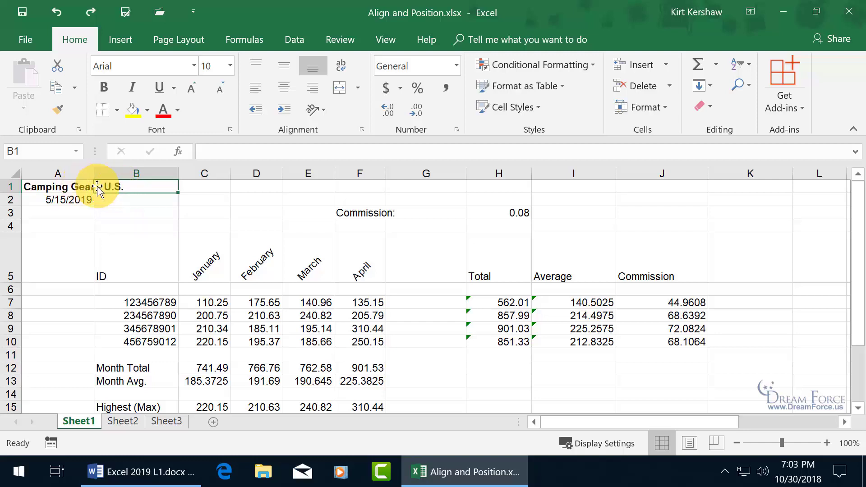
- Merge and center the Camping Gear - U.S. title across A1:E1
drag(97, 187, 75, 187)
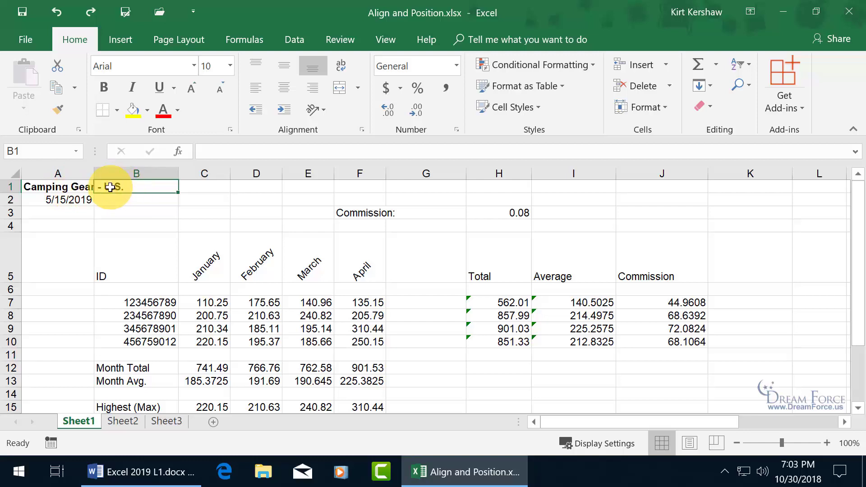
drag(70, 186, 312, 186)
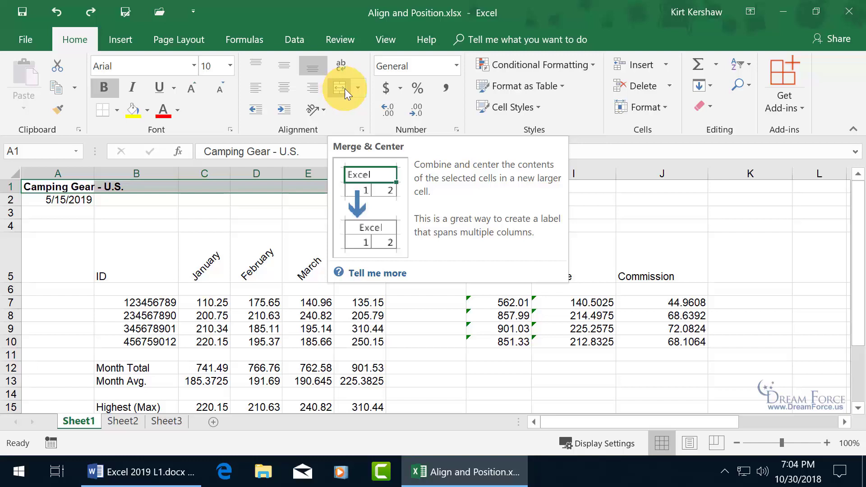
click(356, 89)
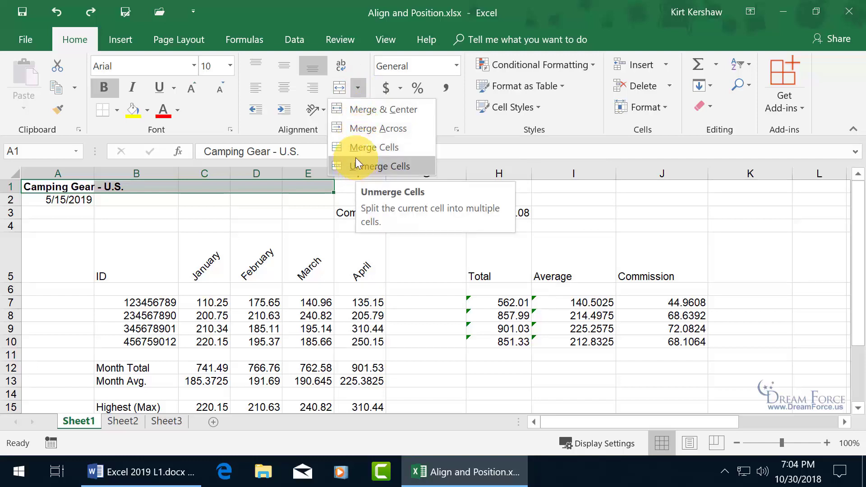
click(358, 111)
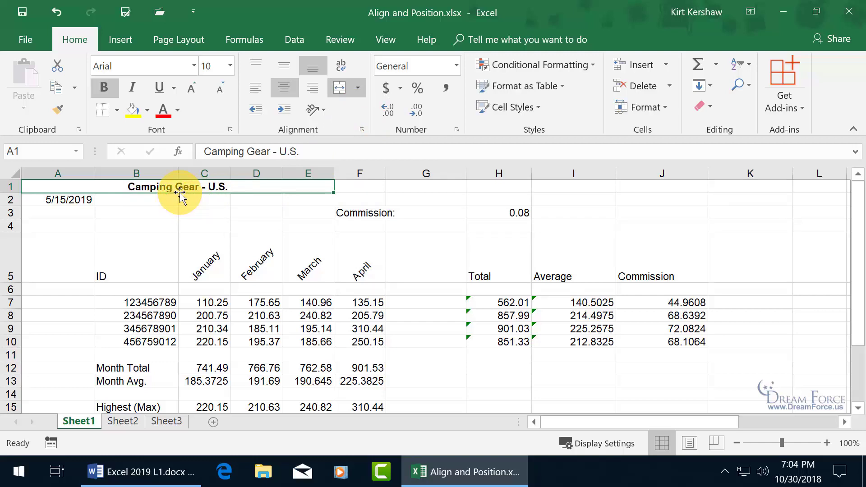
- Unmerge the Camping Gear - U.S. title across A1:E1
click(203, 226)
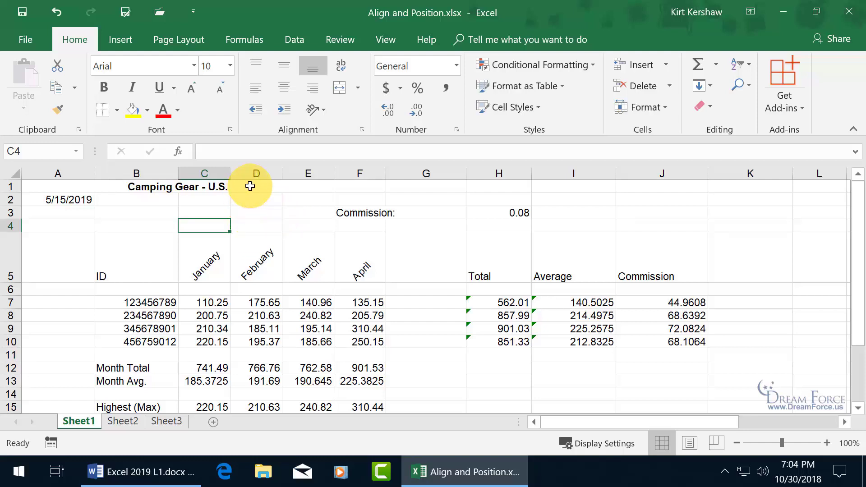
click(250, 187)
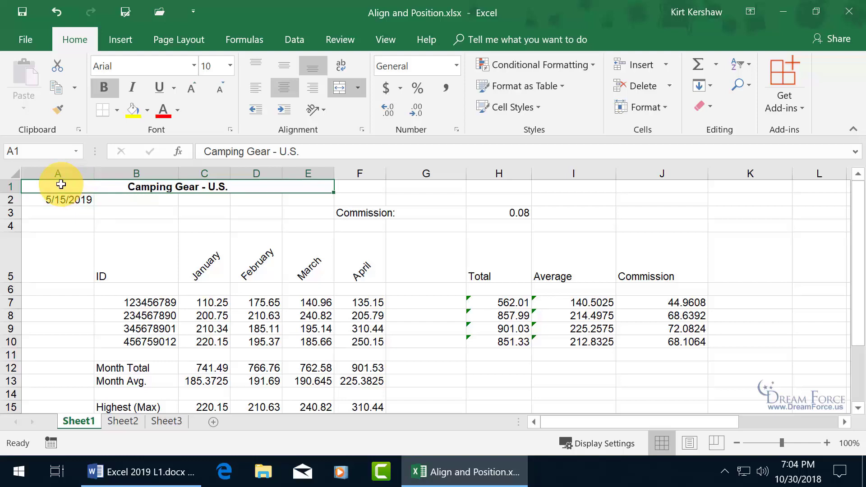
right_click(138, 186)
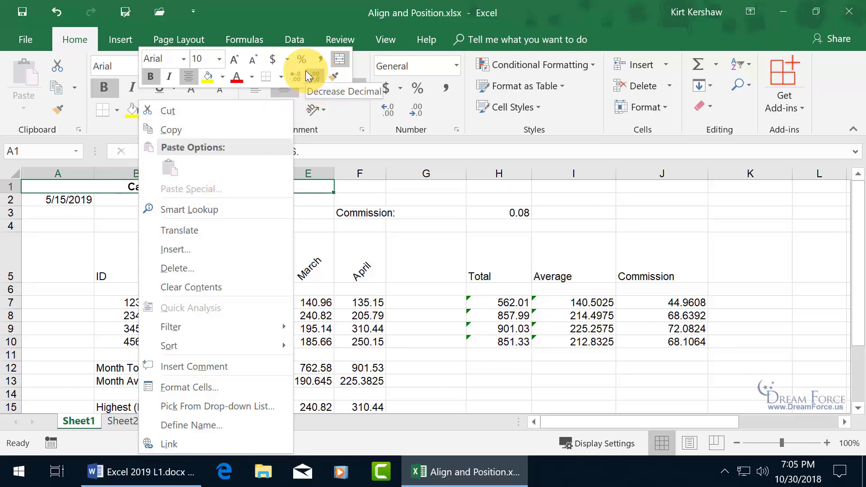
click(339, 61)
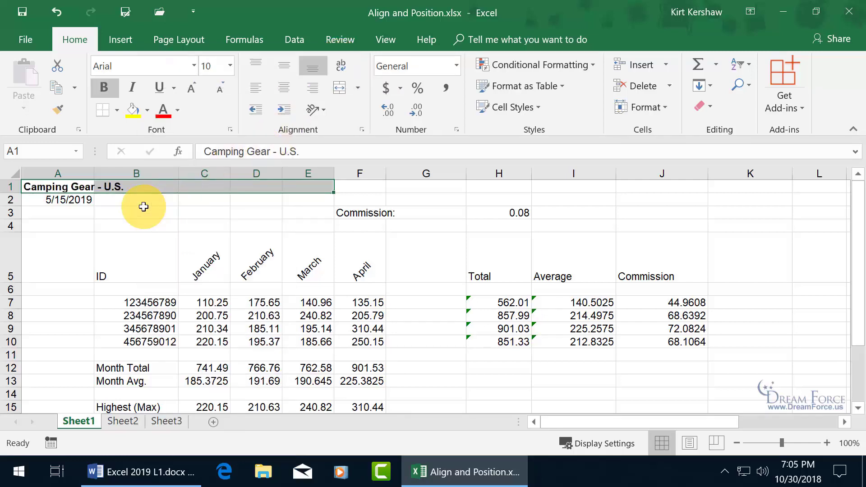
- Try right alignment on the title in A1, and return it to left alignment
click(67, 189)
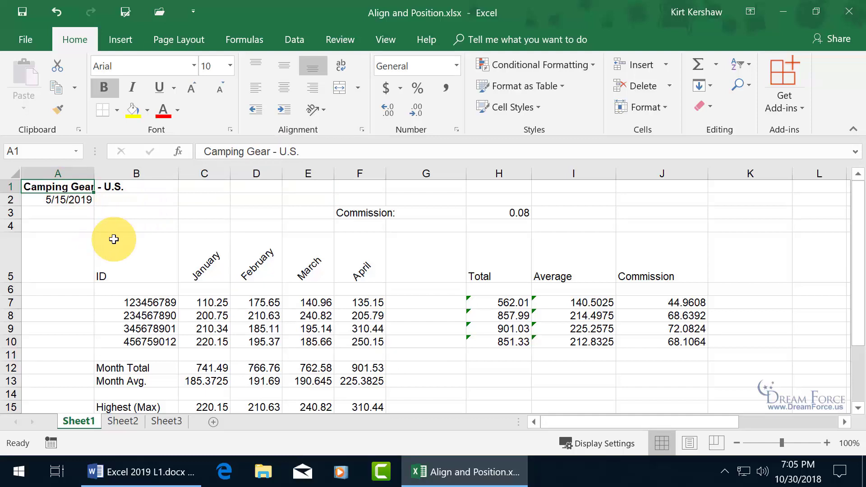
click(320, 90)
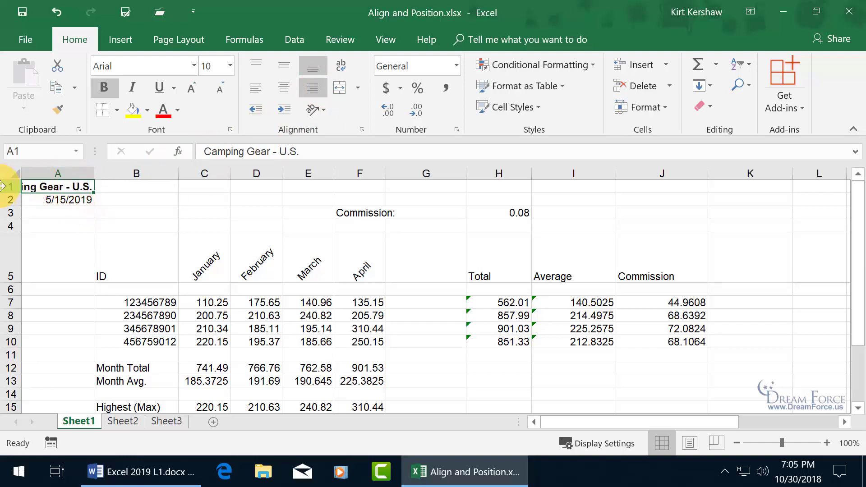
click(256, 87)
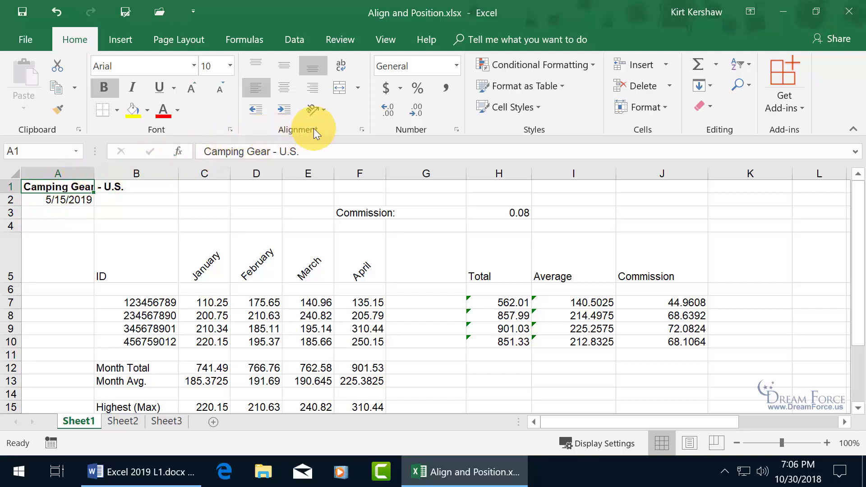
- Wrap the title text in A1 and append "add some more text" to it
click(343, 66)
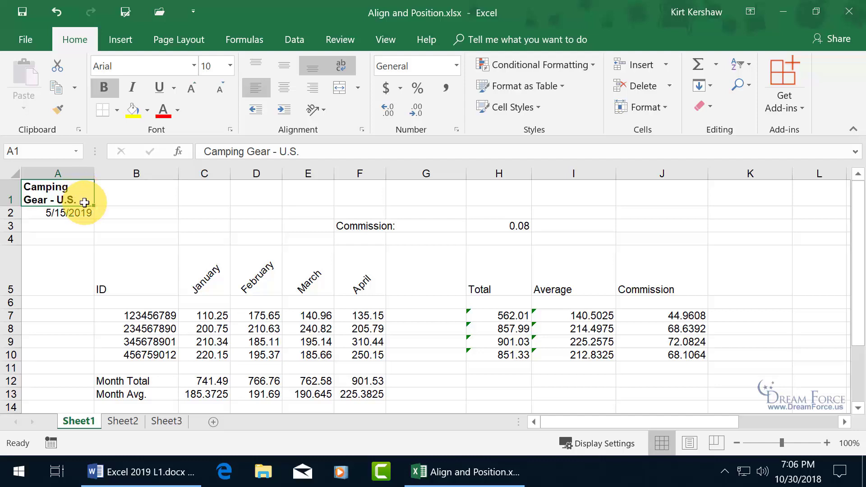
double_click(85, 203)
text(add)
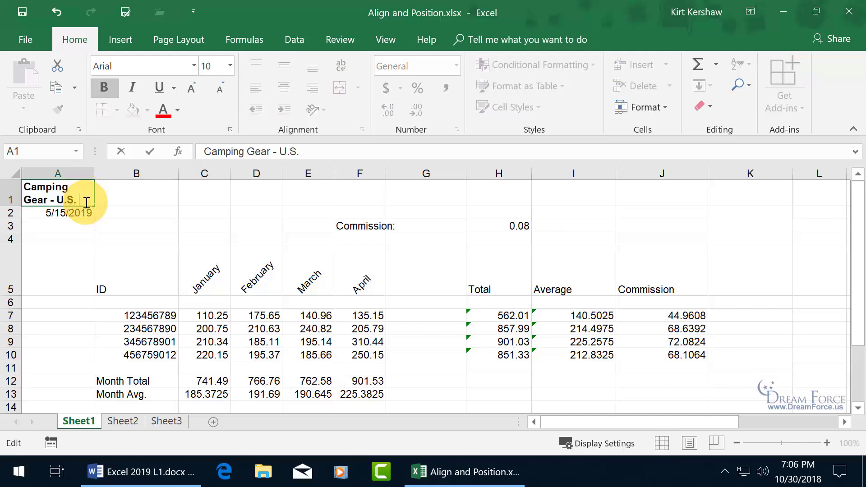
text( some)
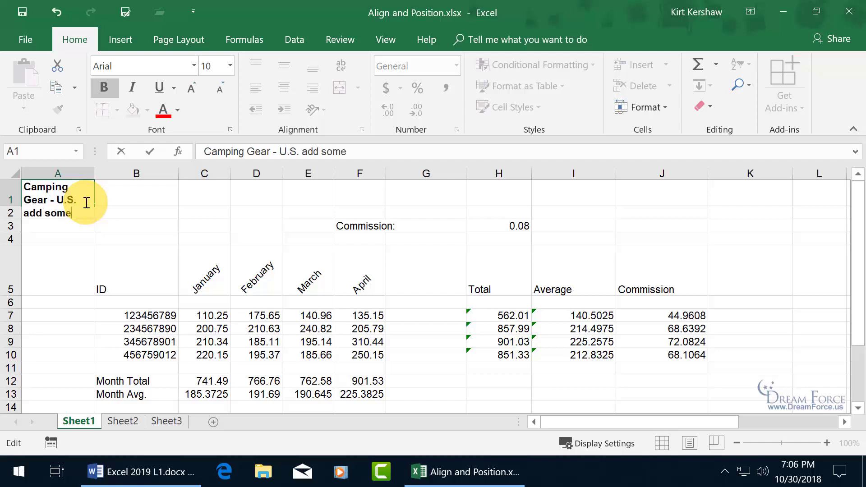
text( more text)
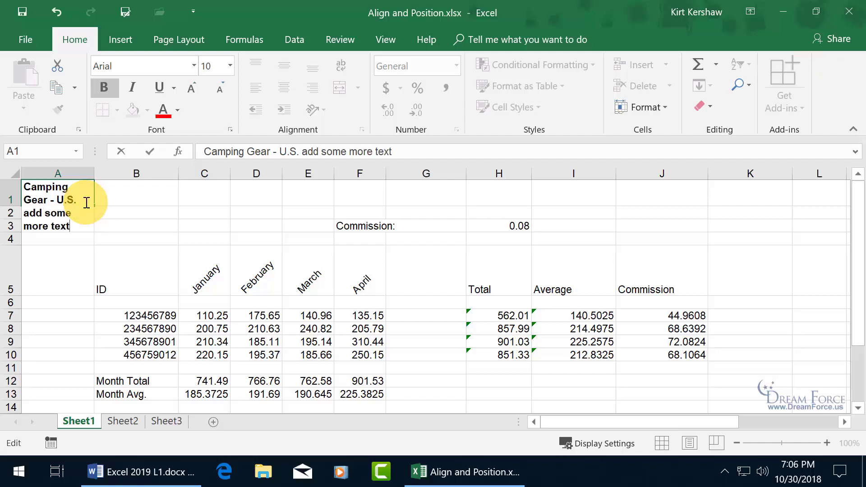
key(Return)
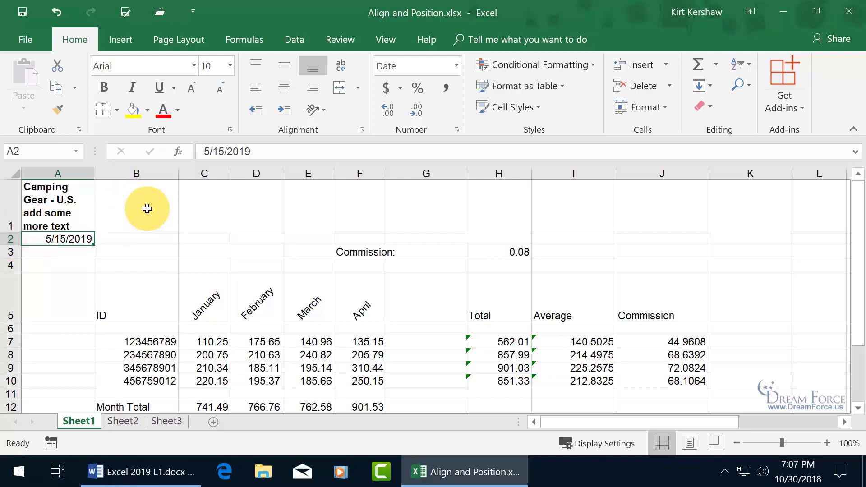
- Turn off text wrapping for the title in A1
click(80, 212)
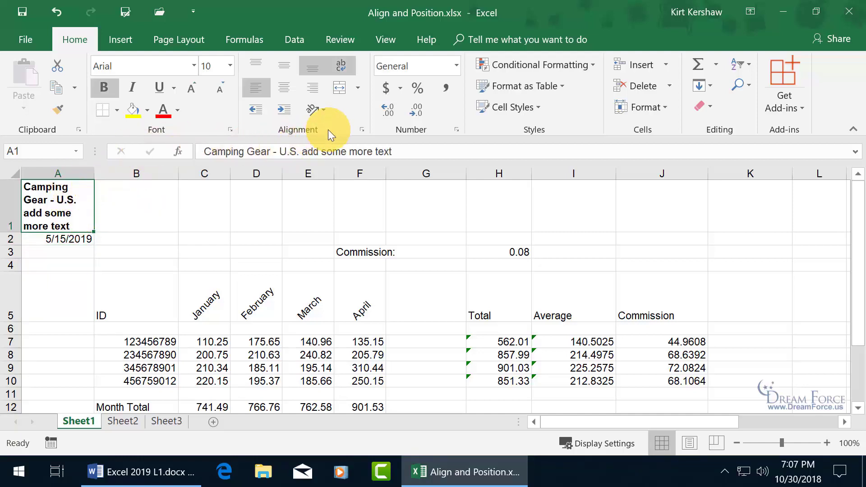
click(343, 66)
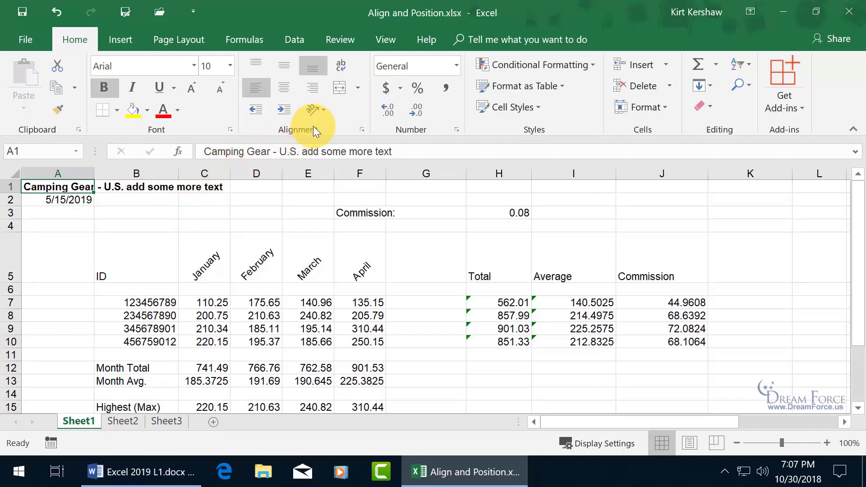
- Give the title in A1 Left (Indent) horizontal alignment with an indent of 2
click(362, 130)
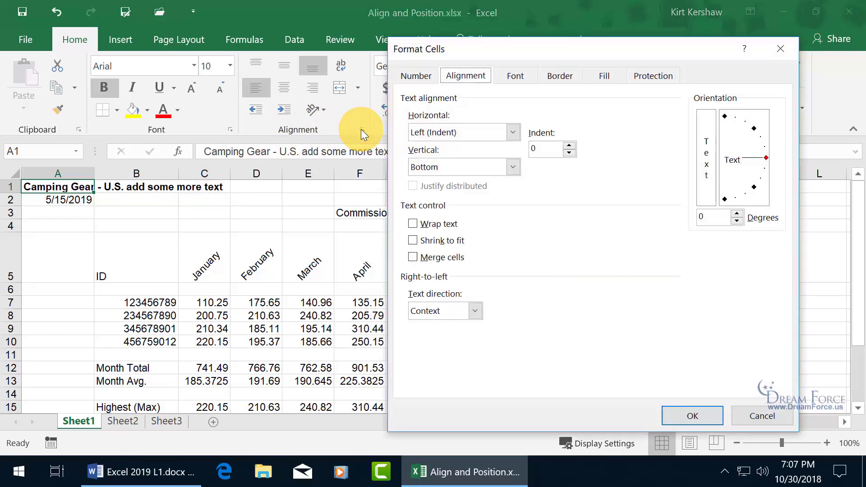
drag(546, 46, 351, 61)
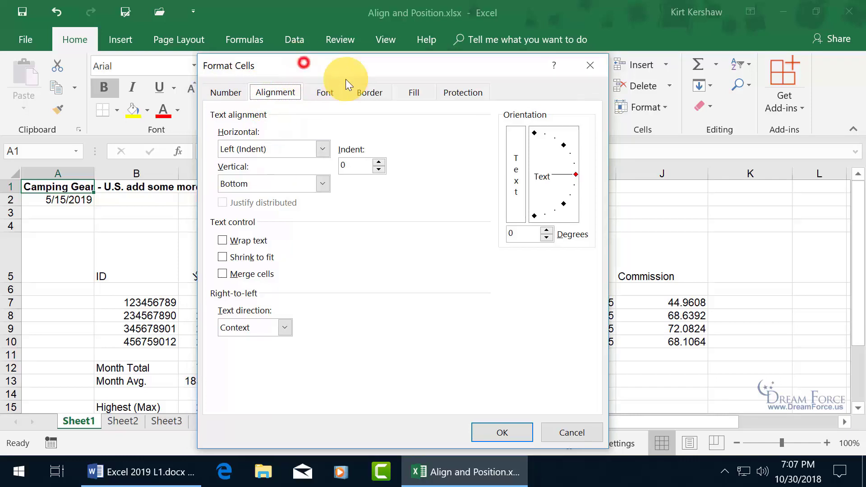
drag(346, 72, 372, 65)
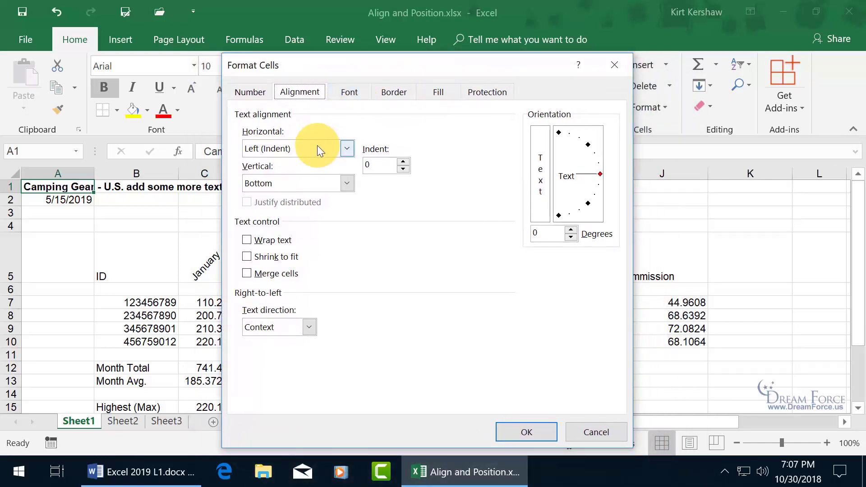
click(346, 151)
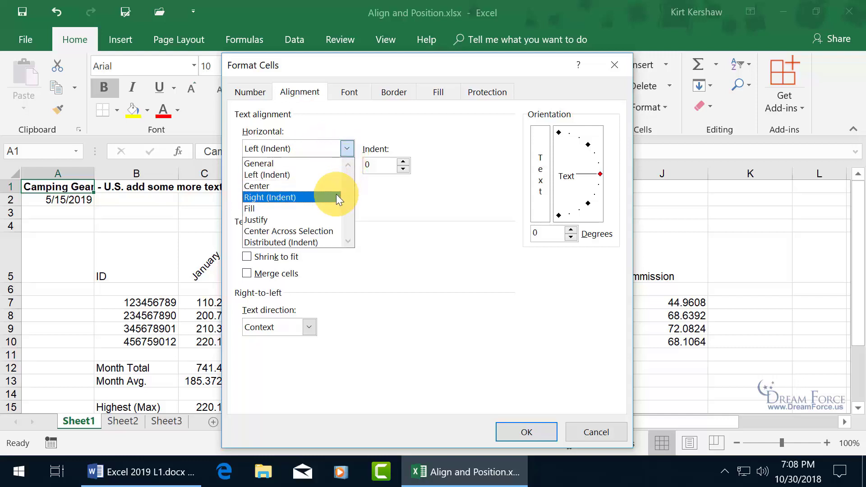
click(322, 177)
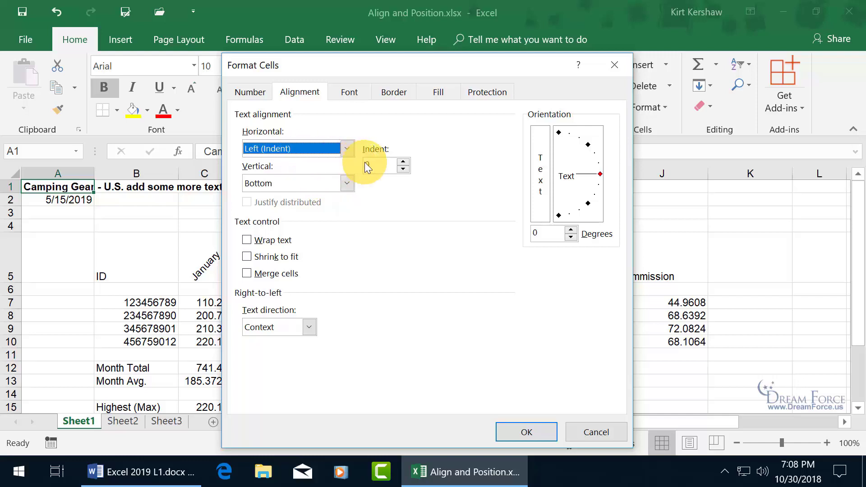
click(403, 161)
click(404, 161)
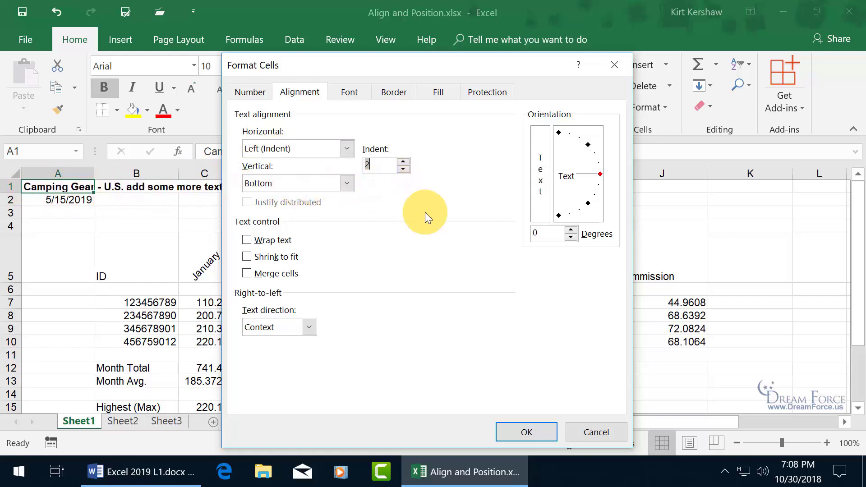
click(525, 431)
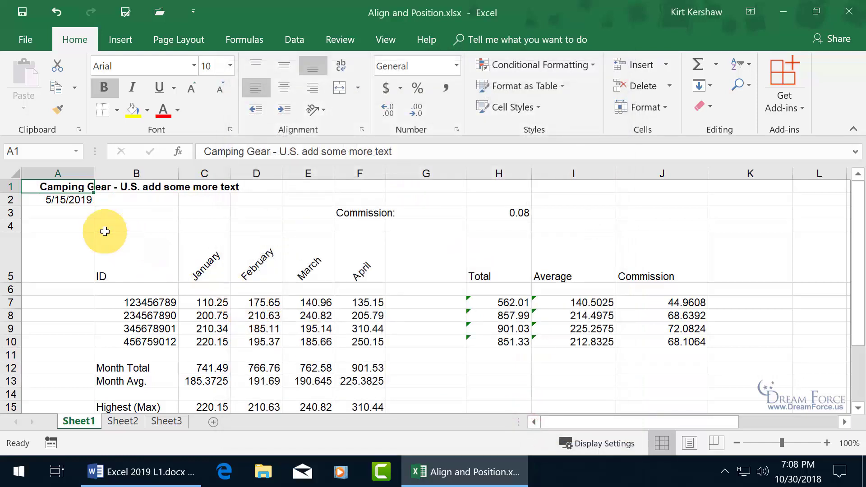
double_click(34, 187)
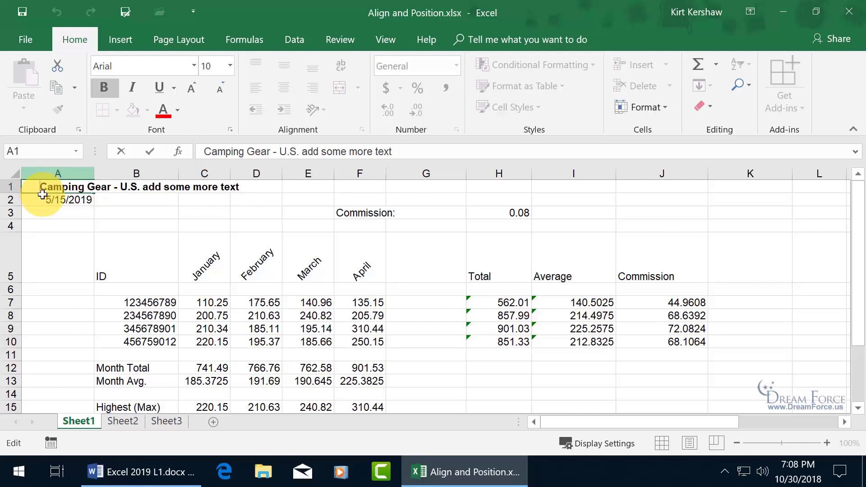
key(Escape)
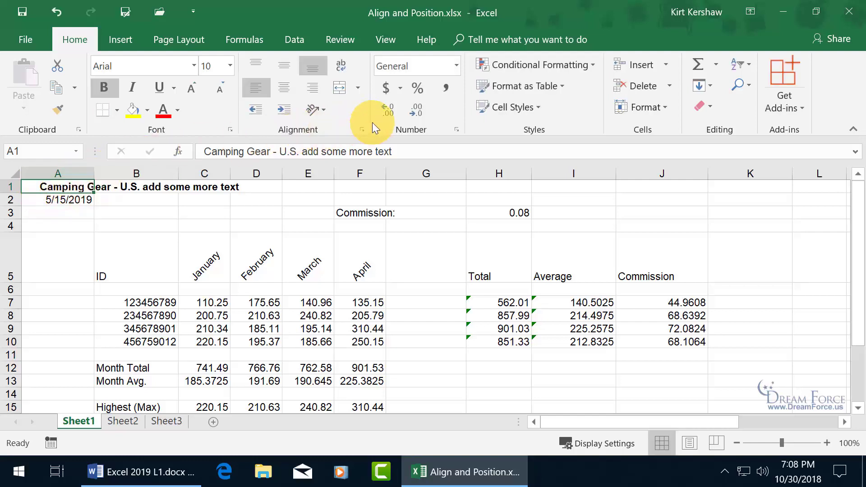
- Reset the indent of the title in A1 to 0 in the cell alignment settings
click(362, 130)
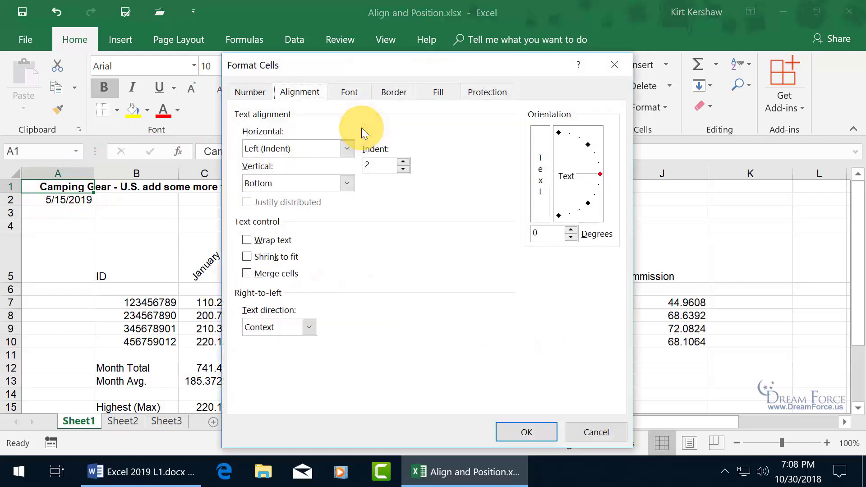
click(402, 169)
click(403, 169)
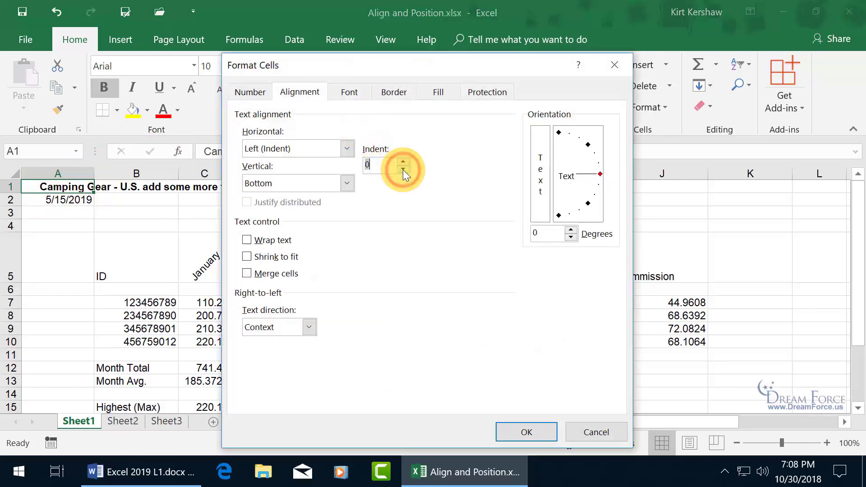
- Examine the vertical alignment, text control and text direction options for the title cell
click(348, 182)
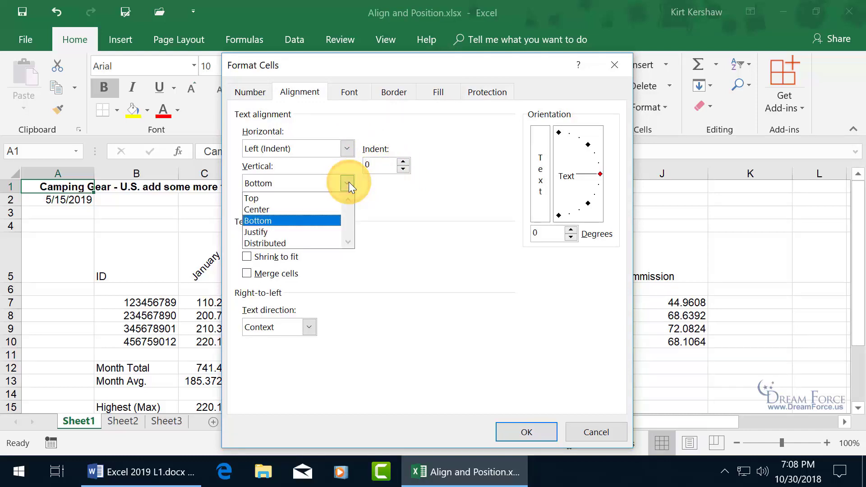
click(364, 190)
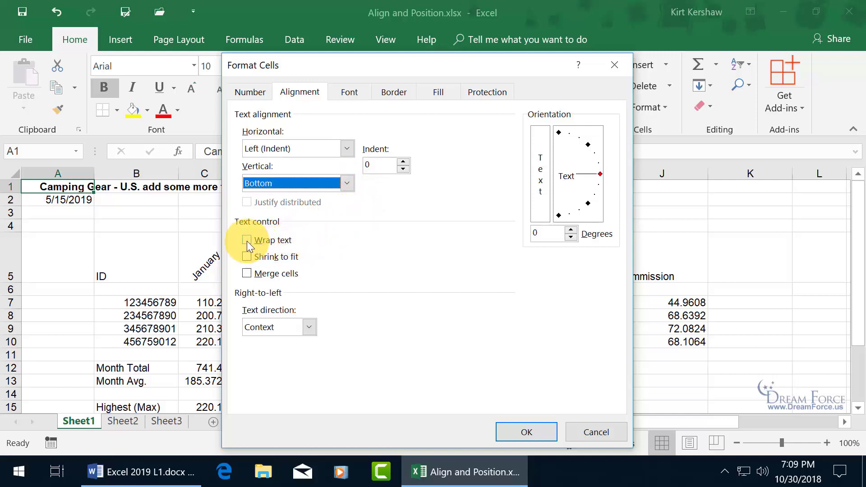
drag(362, 63, 432, 119)
drag(378, 132, 281, 56)
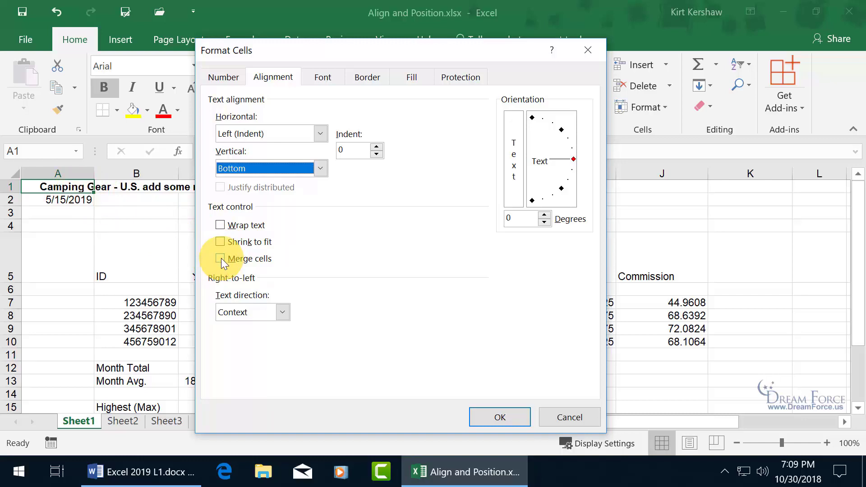
click(283, 313)
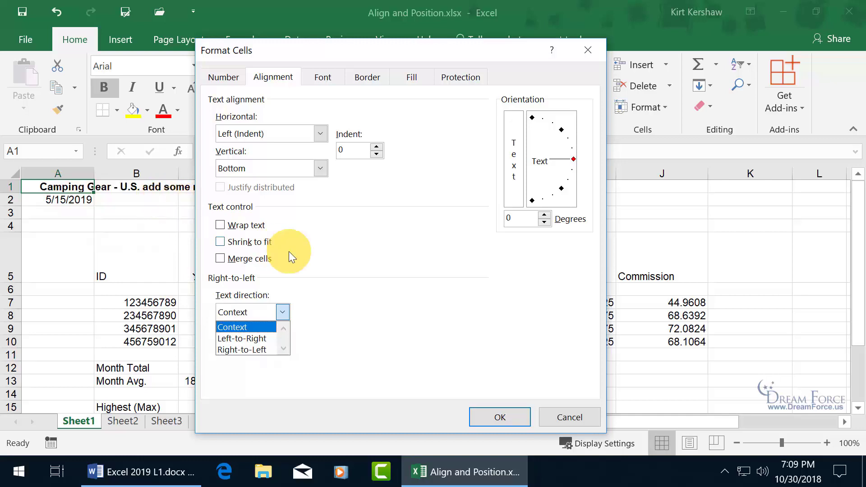
click(377, 289)
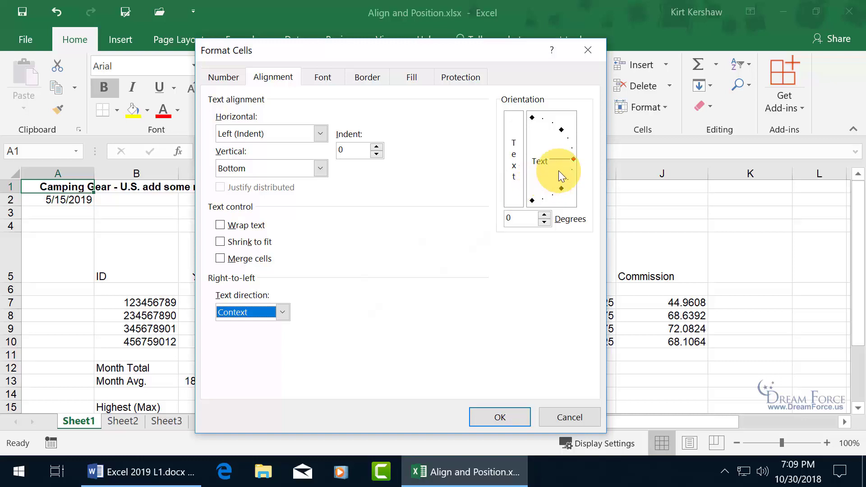
- Try rotating the title in A1 to 38 degrees, and undo the rotation
click(573, 158)
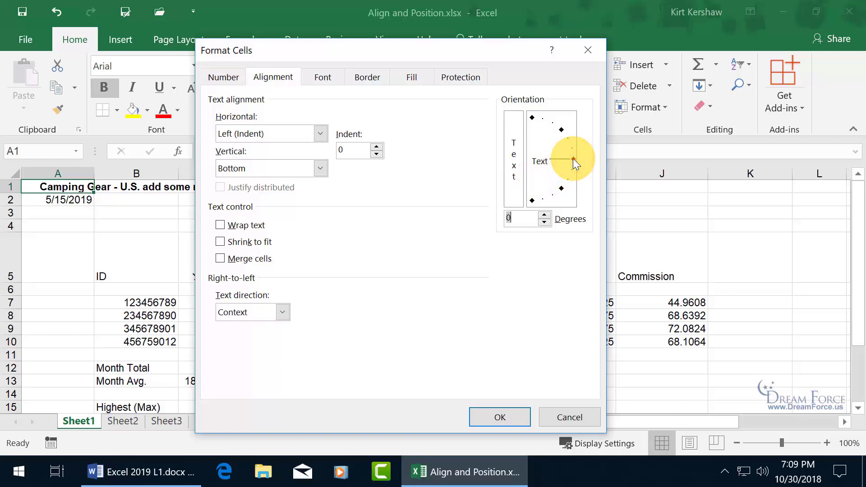
drag(572, 159, 570, 140)
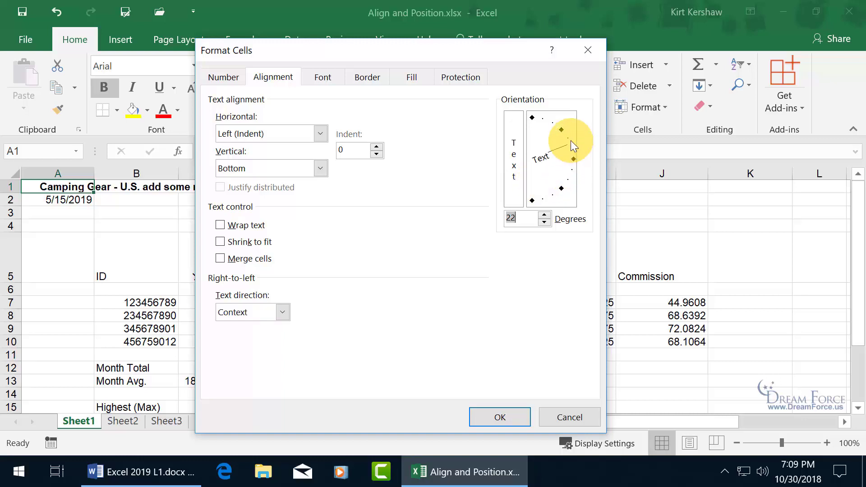
mouse_move(440, 55)
mouse_down()
mouse_move(467, 117)
mouse_move(494, 142)
mouse_up()
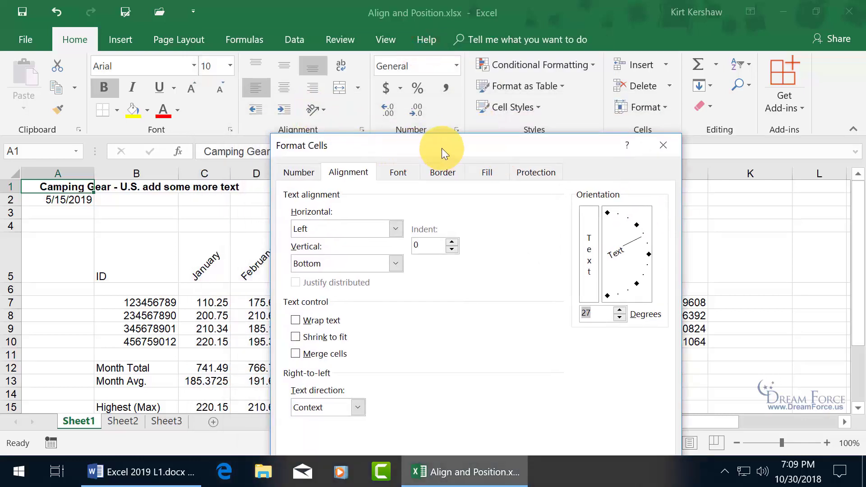
drag(442, 148, 358, 66)
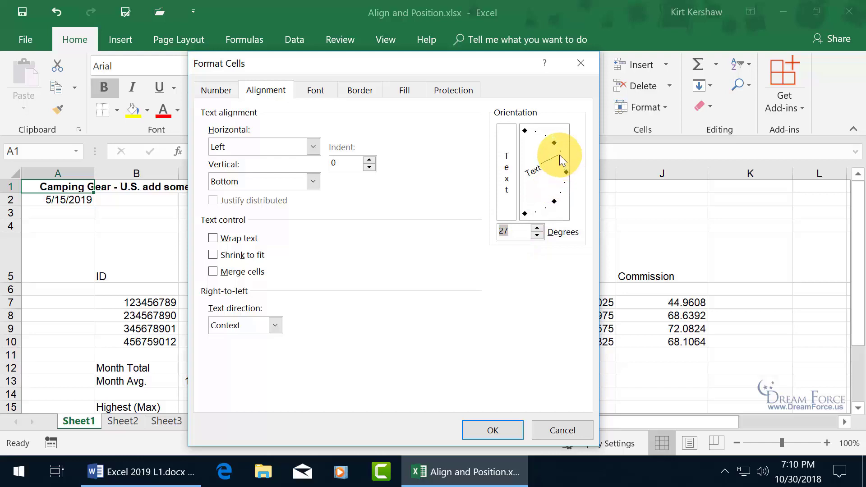
drag(561, 160, 556, 148)
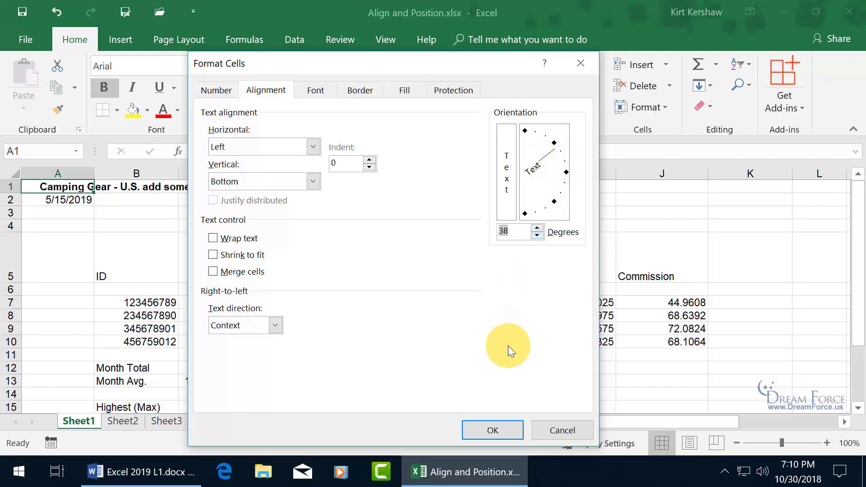
click(498, 432)
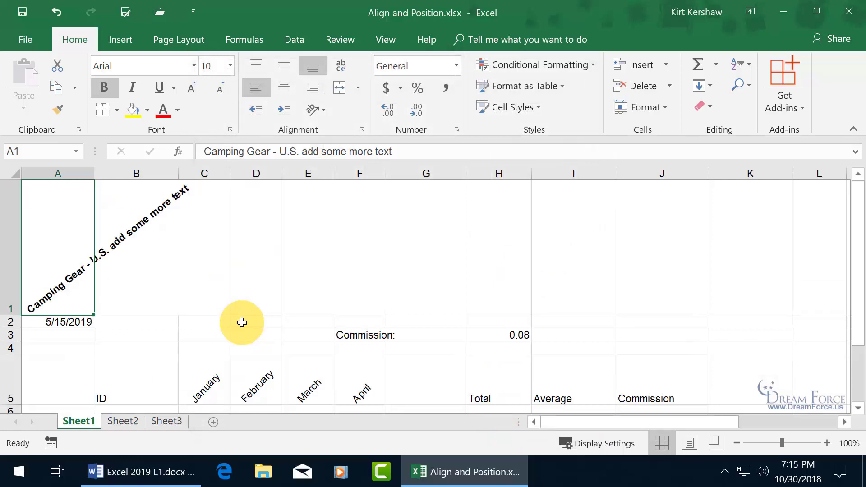
click(59, 9)
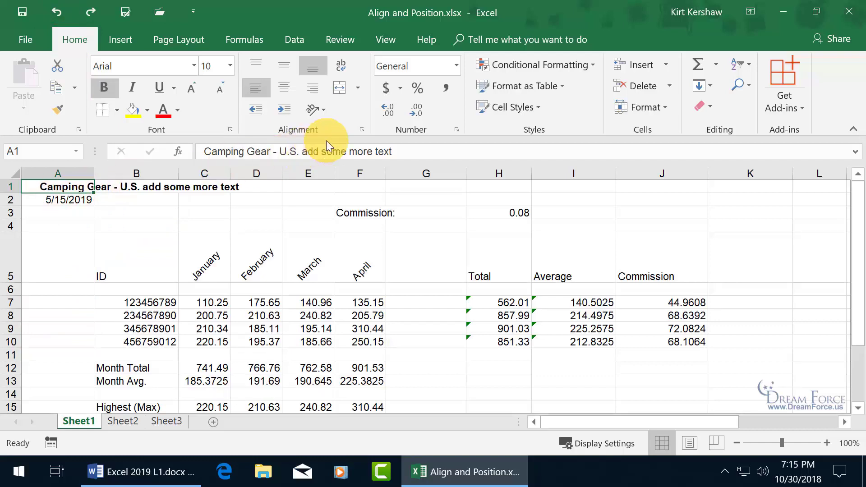
- Lower the left indent of the title in A1 by two levels in the cell alignment settings
click(362, 129)
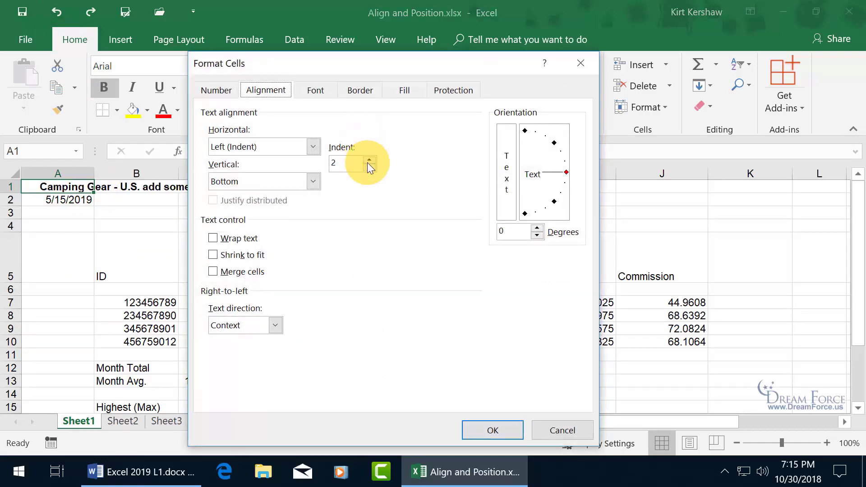
click(369, 166)
click(369, 167)
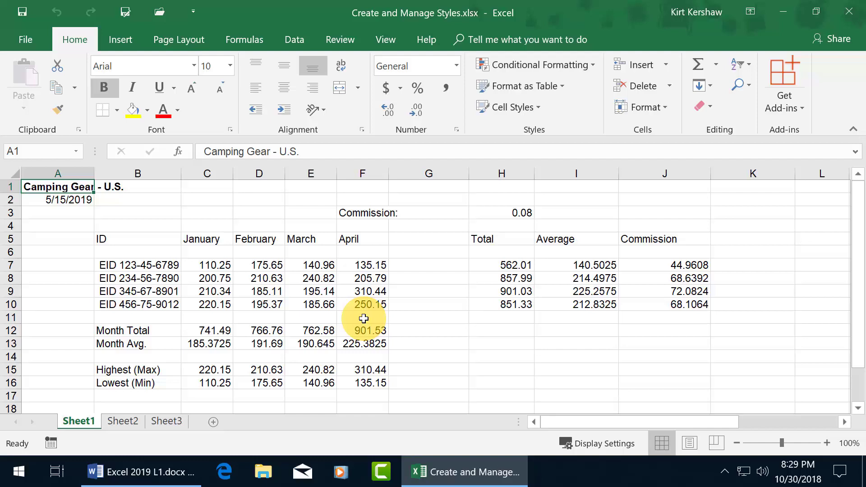
- Apply the Good cell style to the Camping Gear title in A1 of Create and Manage Styles.xlsx
click(525, 108)
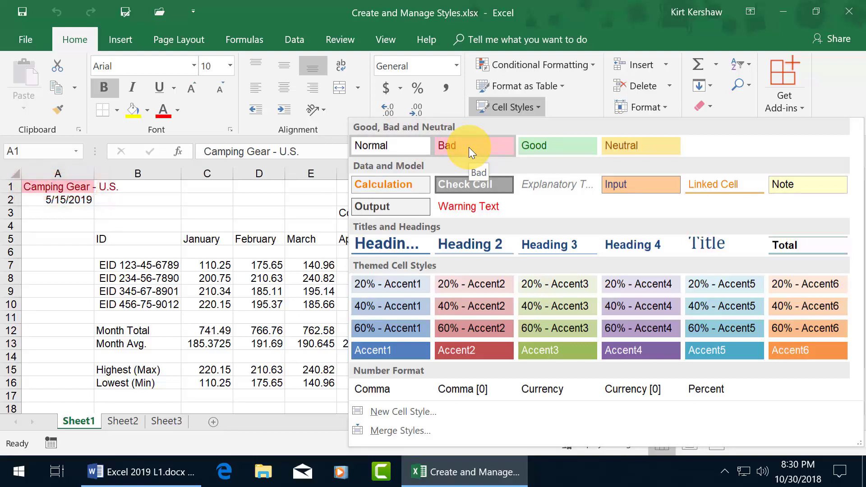
click(549, 146)
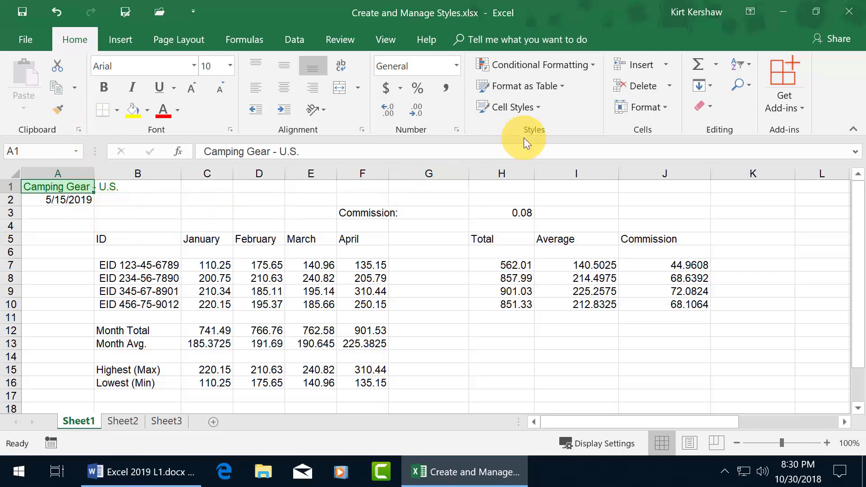
- Examine the number, alignment, font, border and fill settings of the Good cell style without modifying it
click(540, 109)
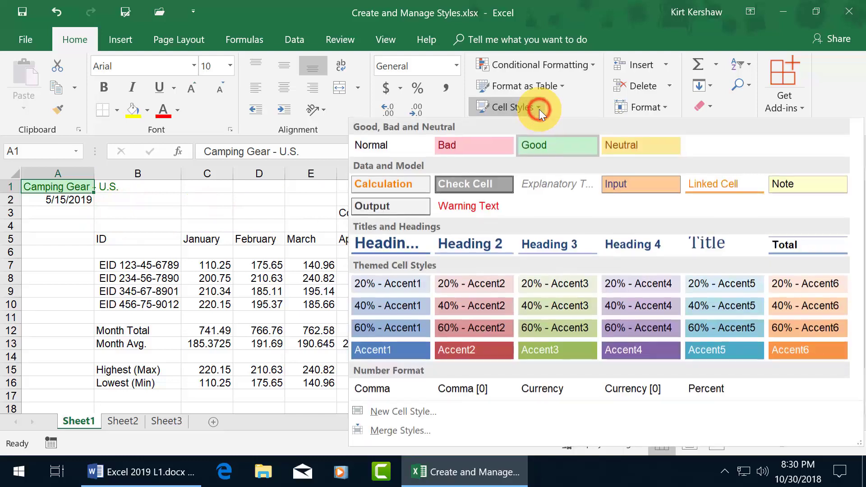
right_click(549, 147)
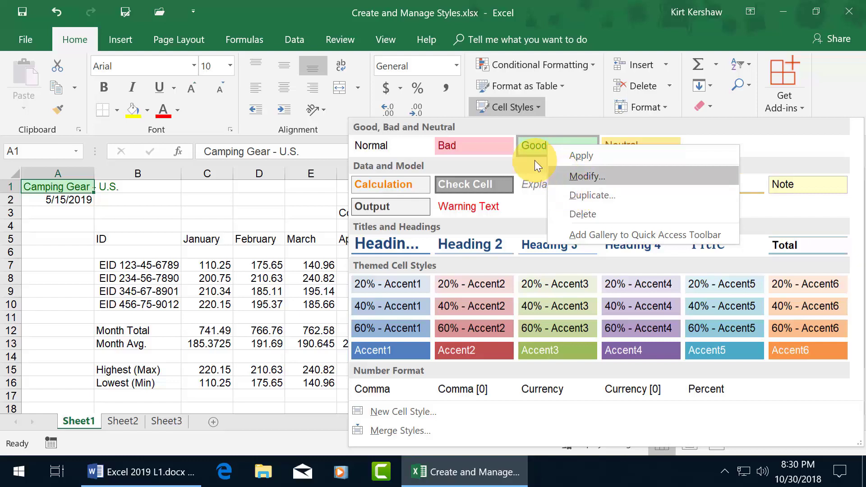
click(583, 176)
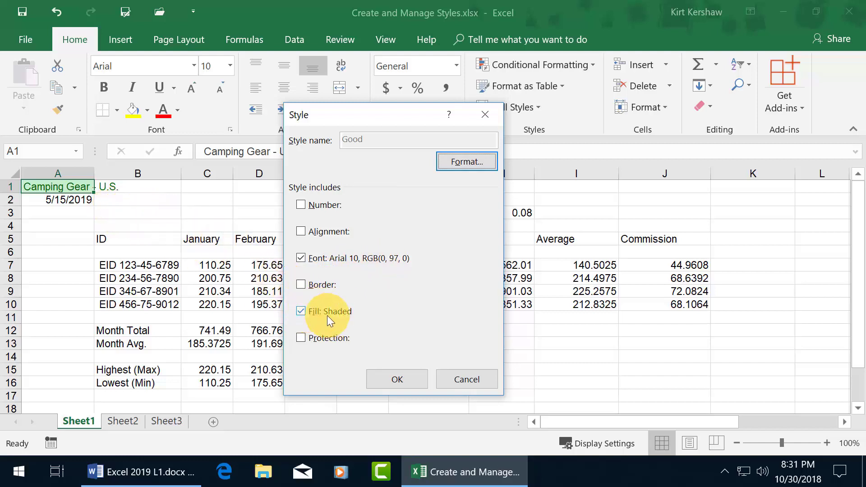
click(470, 160)
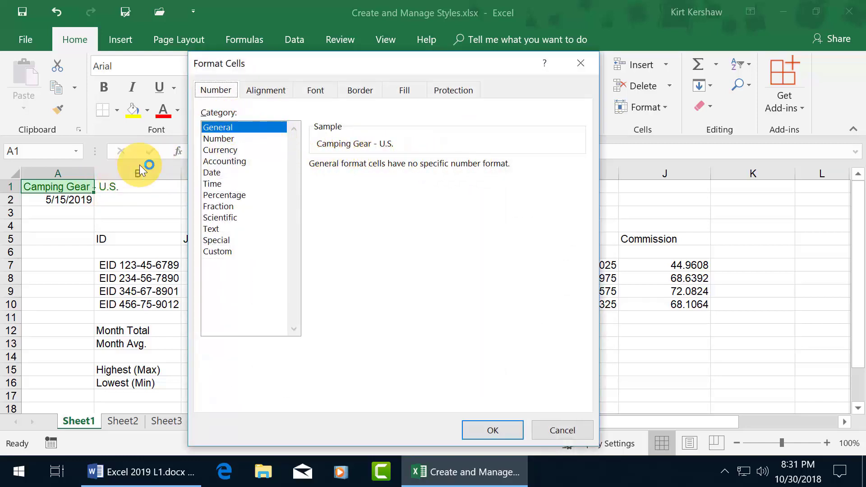
click(266, 91)
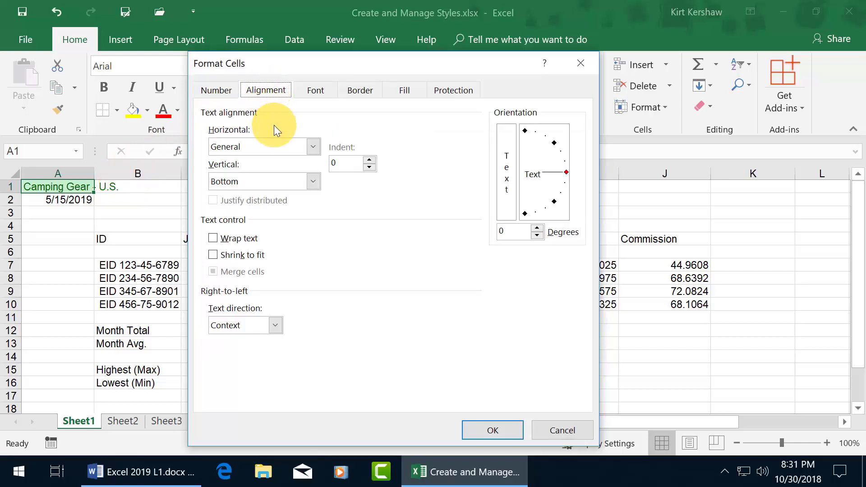
click(316, 91)
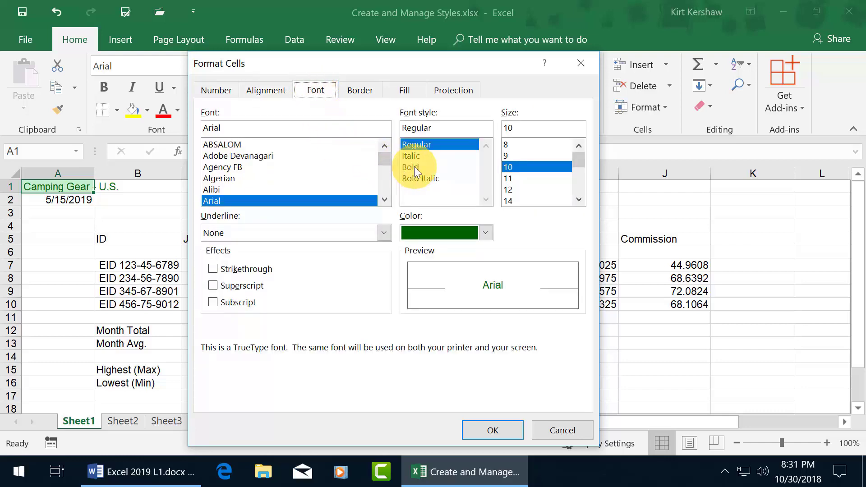
click(359, 90)
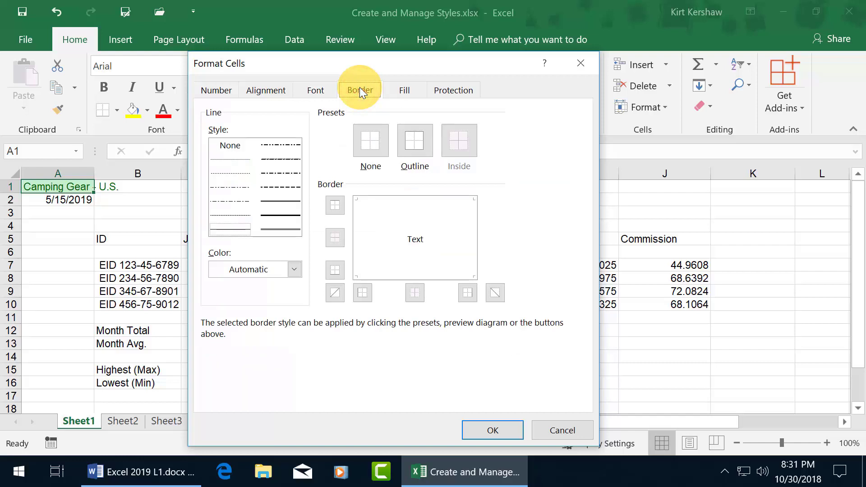
click(401, 91)
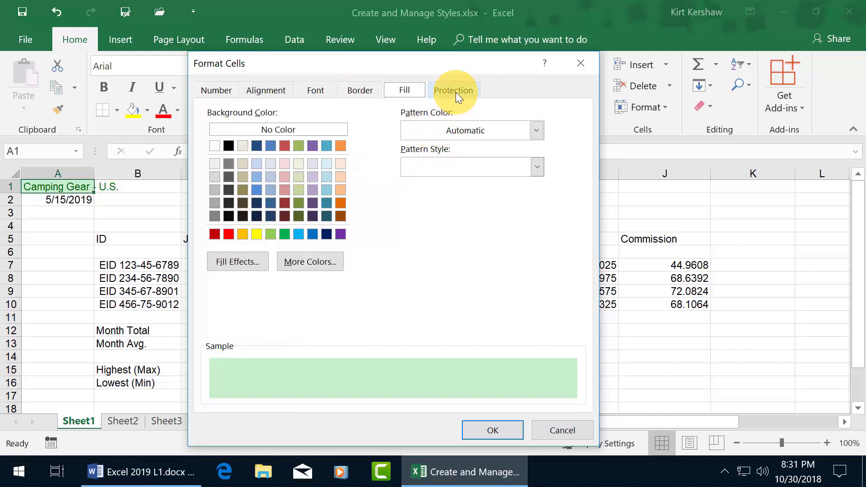
click(578, 65)
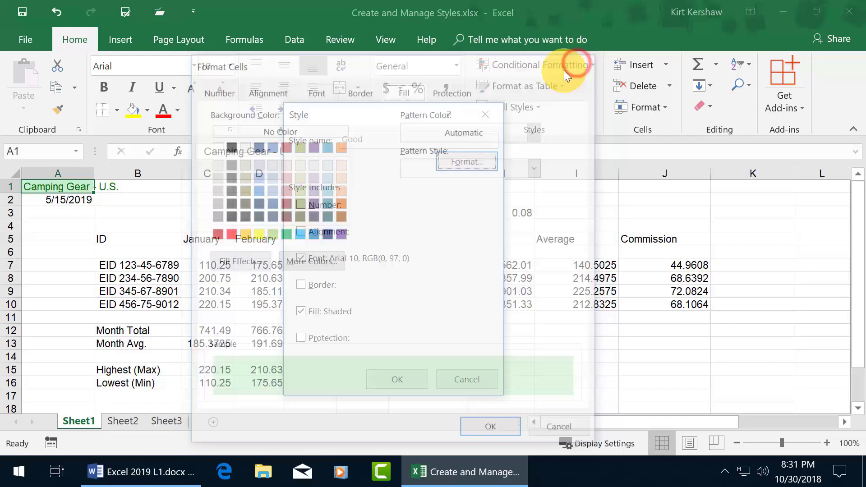
click(458, 380)
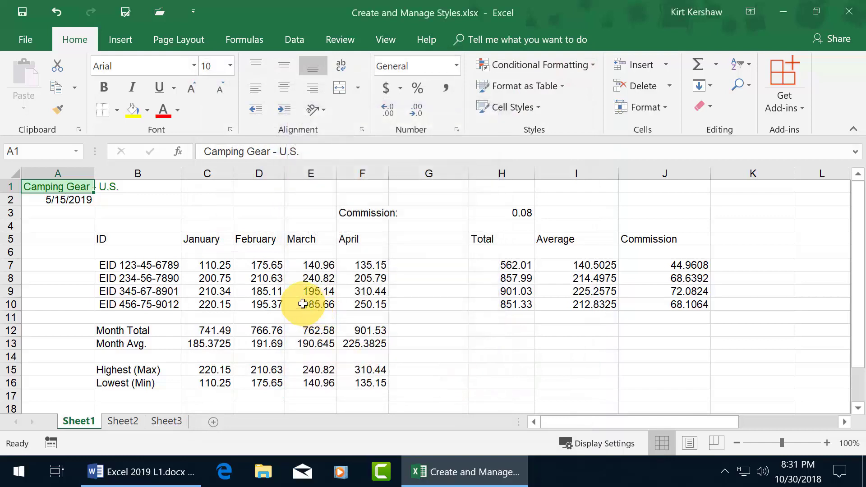
- Select the month headings in C5:F5 and examine the settings a new cell style includes
drag(219, 239, 351, 237)
click(535, 106)
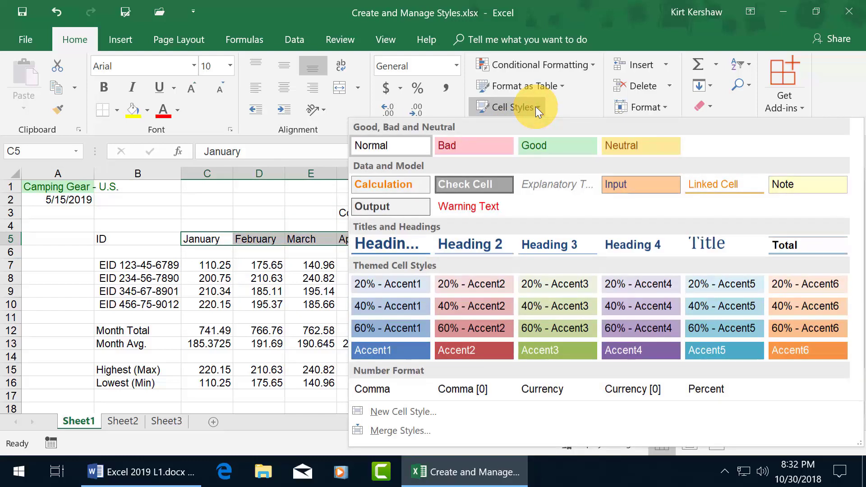
click(397, 411)
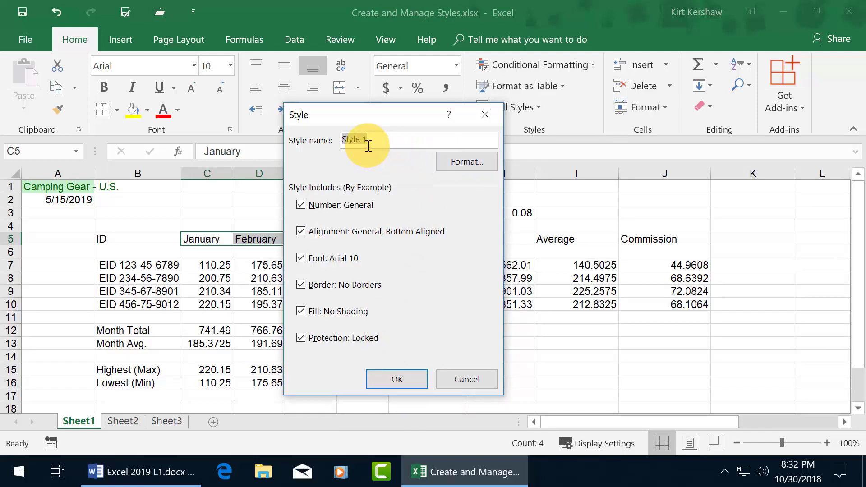
click(482, 115)
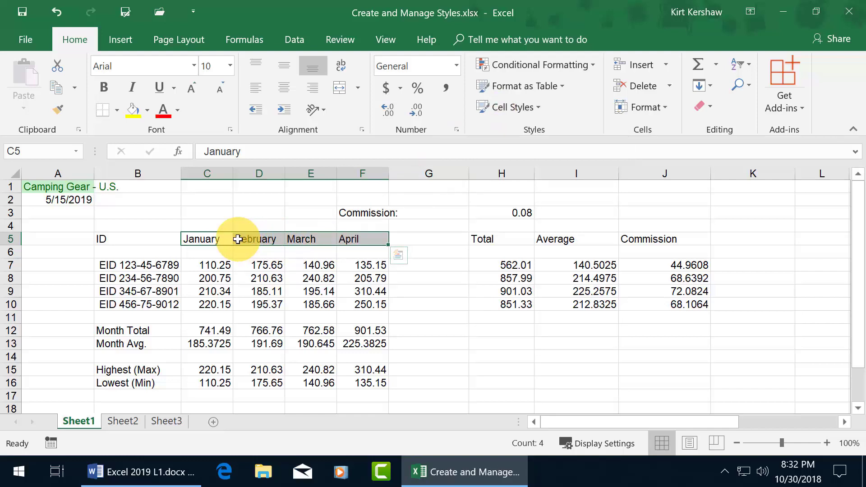
- Format the month headings in C5:F5 with bold text, a light red fill and a dark blue font color
click(103, 87)
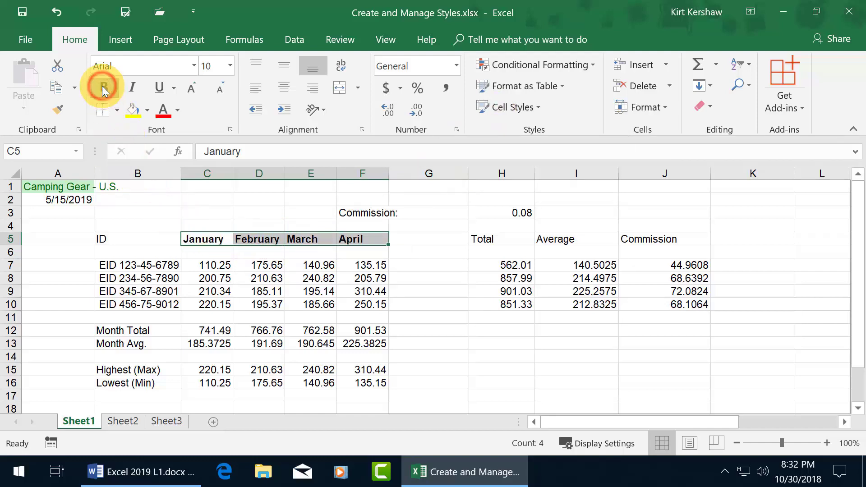
click(146, 110)
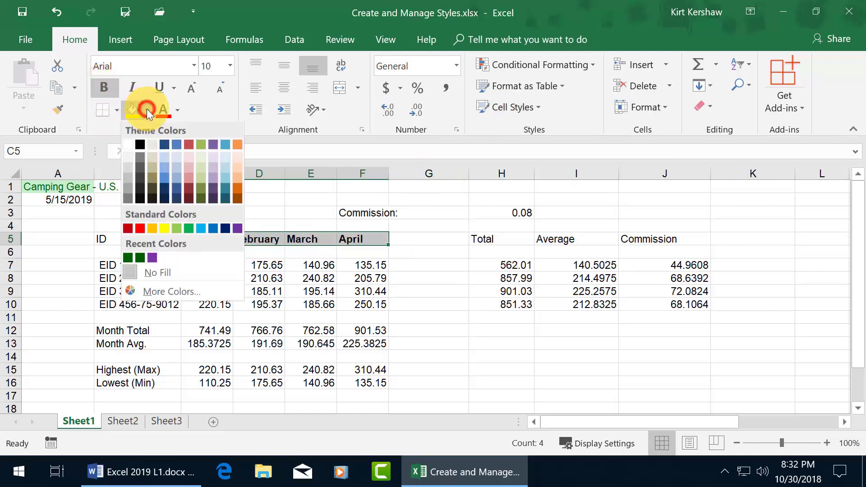
click(188, 158)
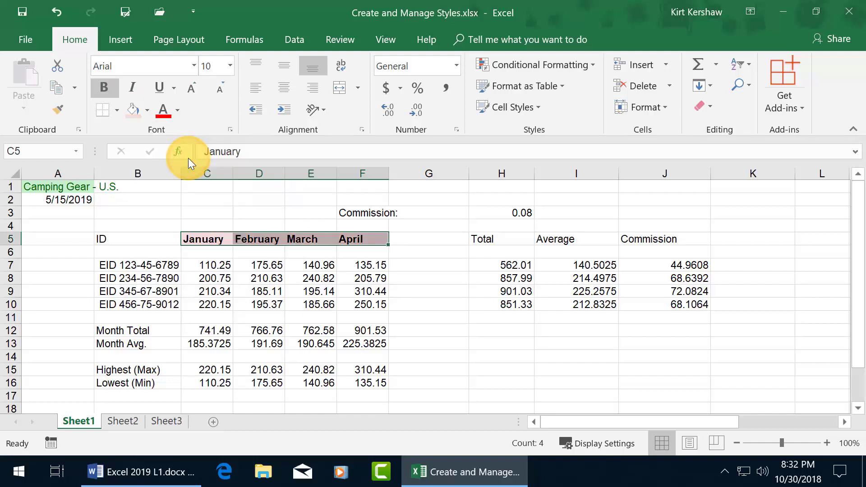
click(178, 110)
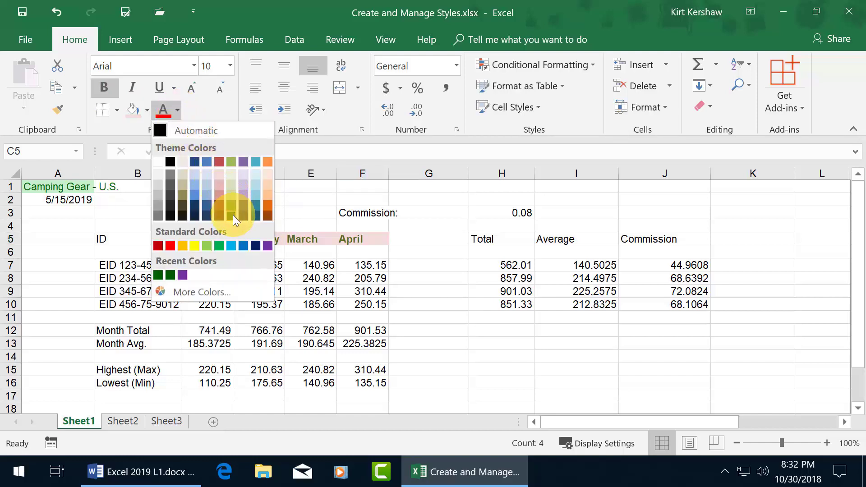
click(255, 247)
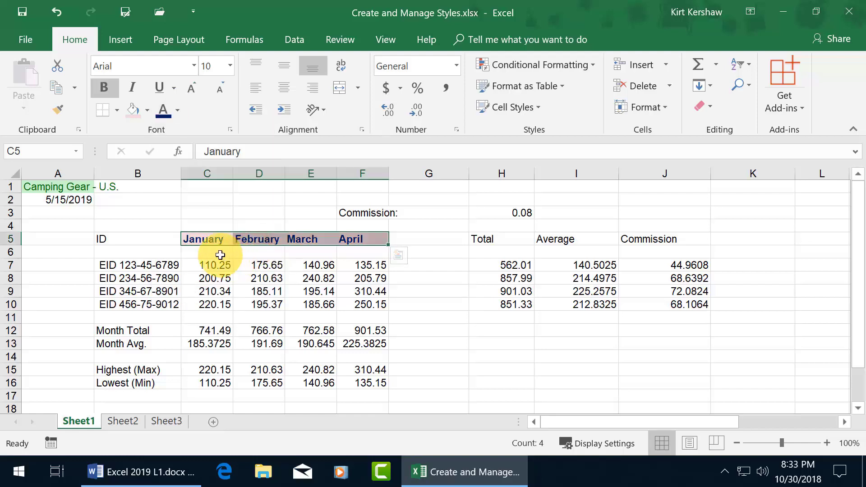
click(219, 253)
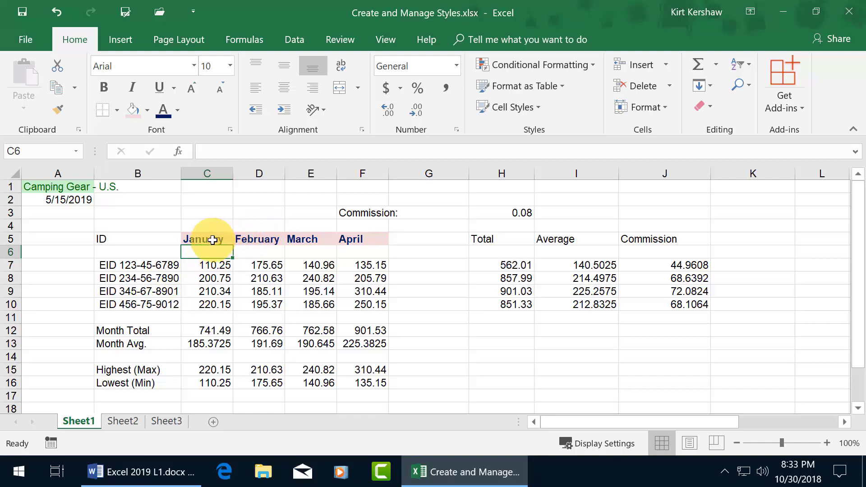
- Create a new cell style named Fun Style from the formatting of the month headings in C5:F5
drag(218, 240, 360, 240)
click(530, 107)
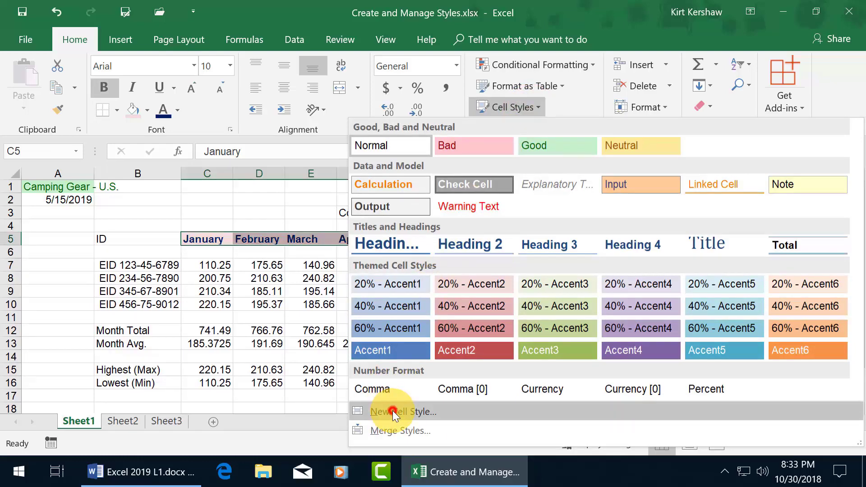
click(392, 410)
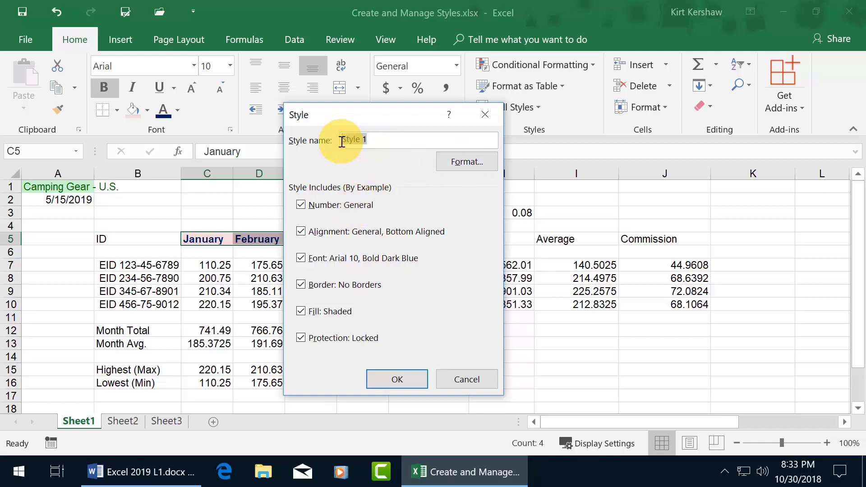
text(Fun Style)
click(395, 378)
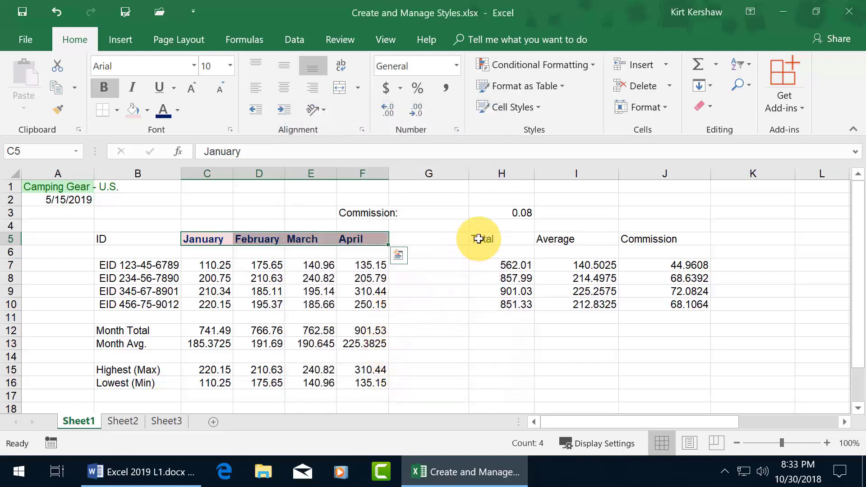
- Apply the custom Fun Style cell style to the Total, Average and Commission headings in H5:J5
drag(479, 237, 654, 236)
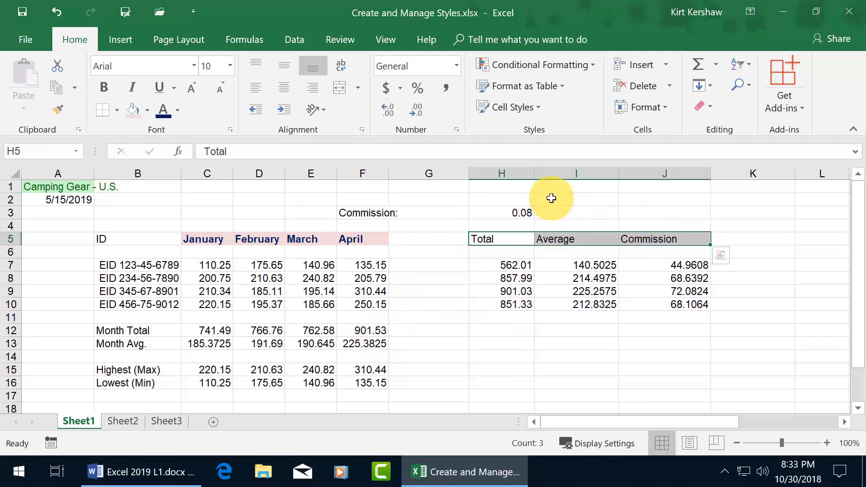
click(537, 105)
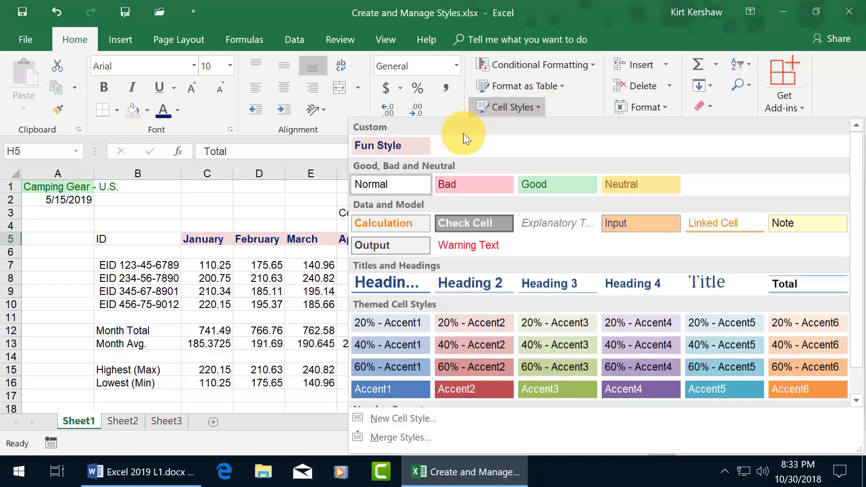
right_click(402, 147)
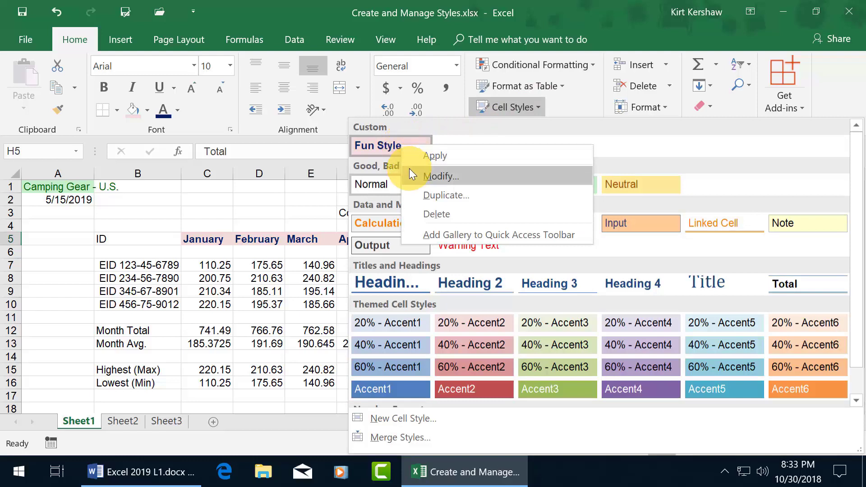
click(385, 145)
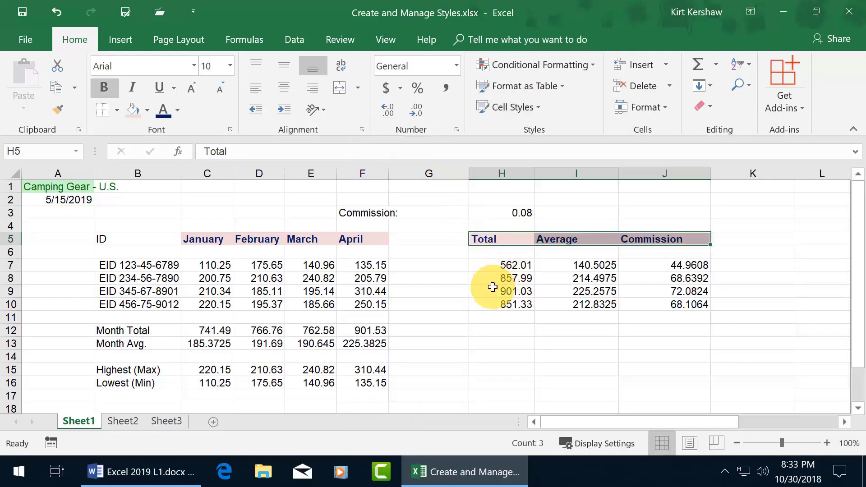
click(432, 298)
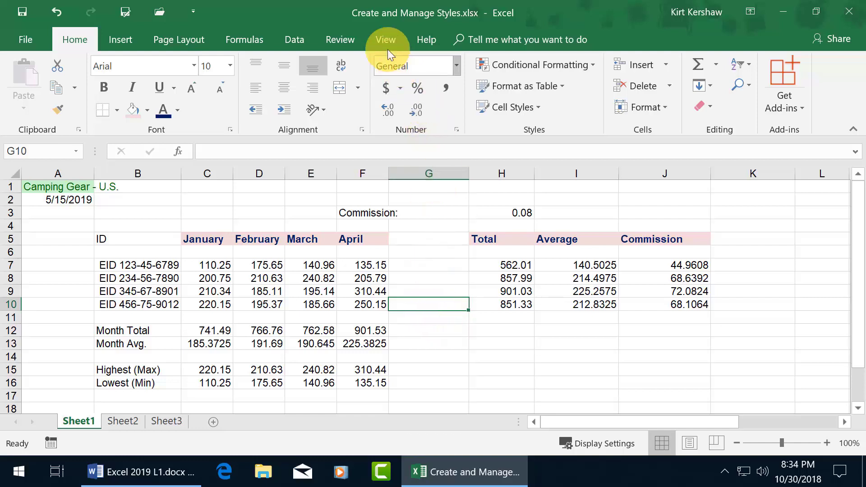
- Minimize the current workbook and open Create and Manage Styles 2.xlsx from the desktop
click(771, 11)
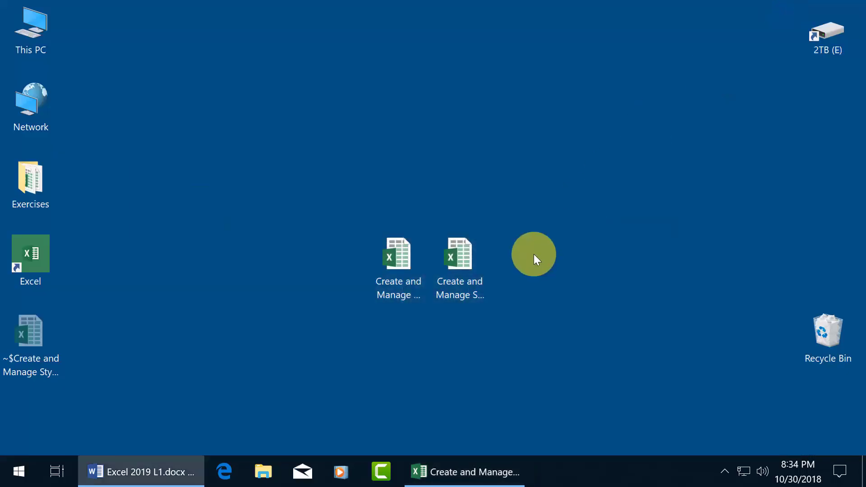
click(399, 286)
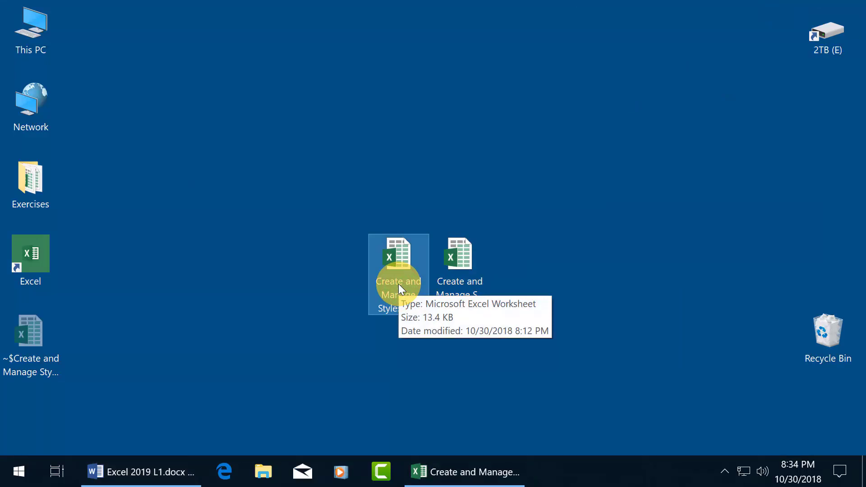
click(450, 297)
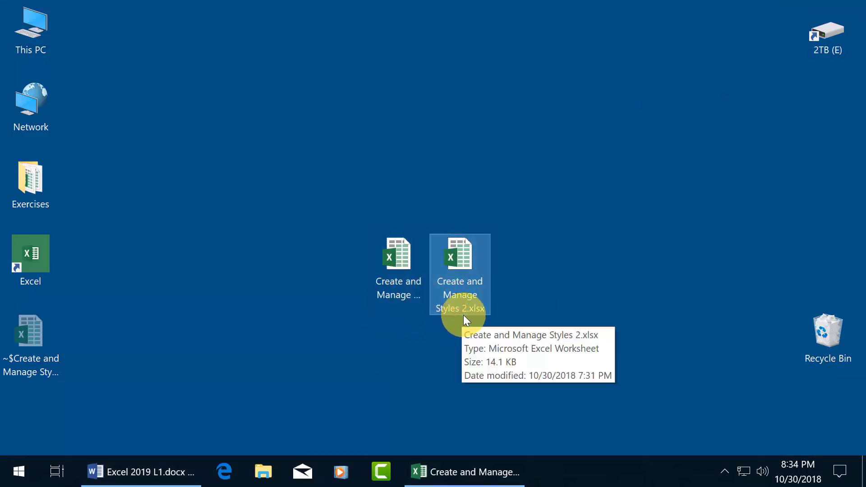
double_click(470, 291)
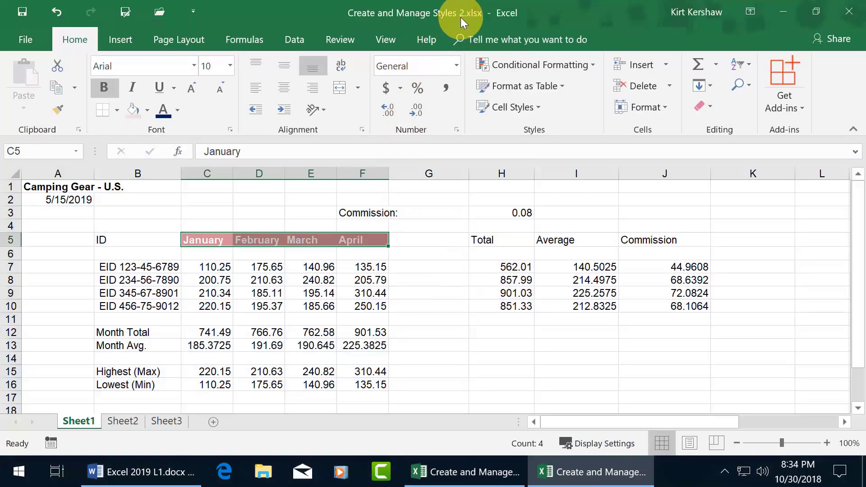
click(411, 242)
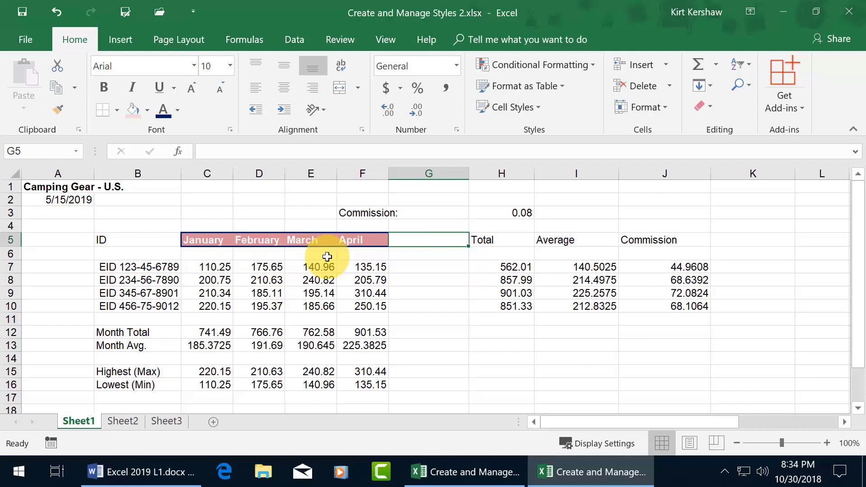
- Merge the cell styles from Create and Manage Styles.xlsx into this workbook, declining to merge styles that have the same names
click(542, 108)
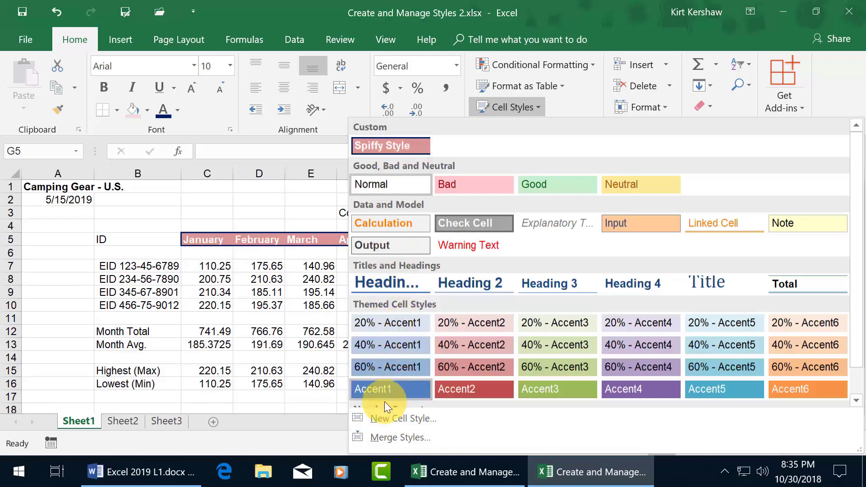
click(378, 437)
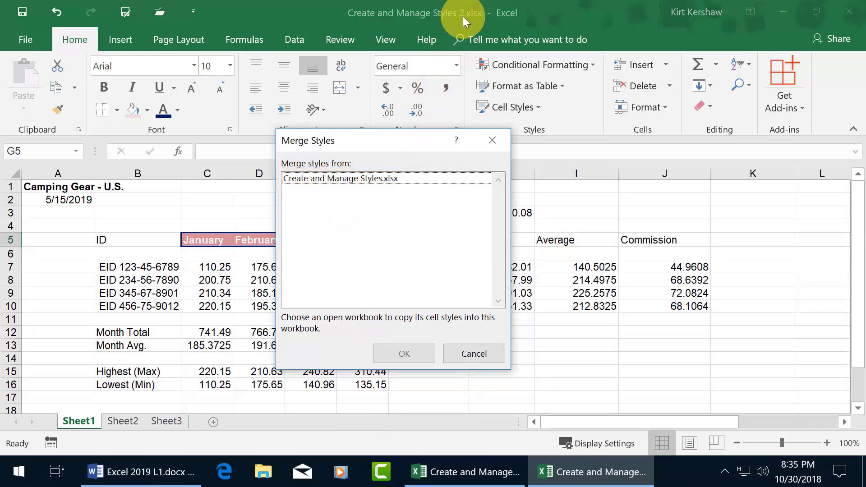
click(364, 180)
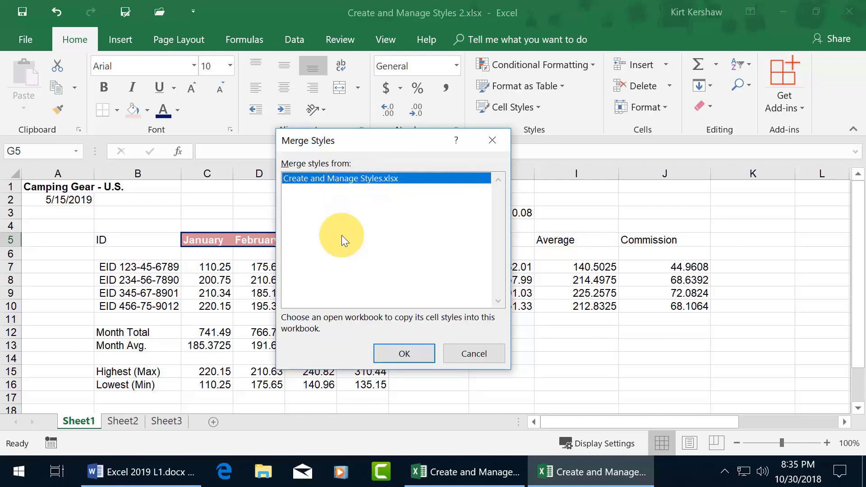
click(399, 350)
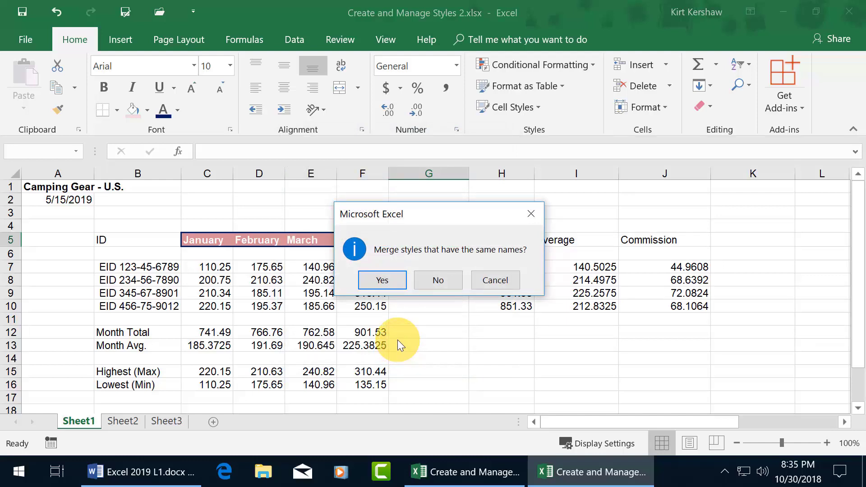
click(440, 281)
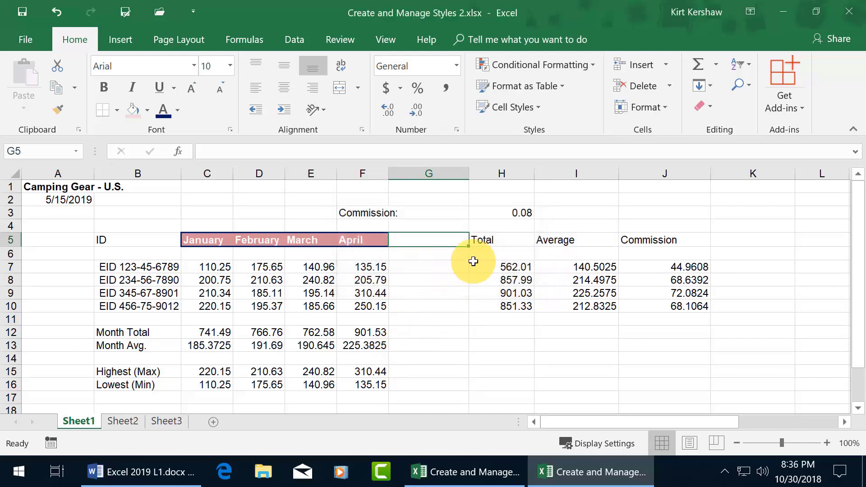
- Apply the merged Fun Style to the Total, Average and Commission headings in H5:J5 of Create and Manage Styles 2.xlsx
drag(495, 240, 635, 237)
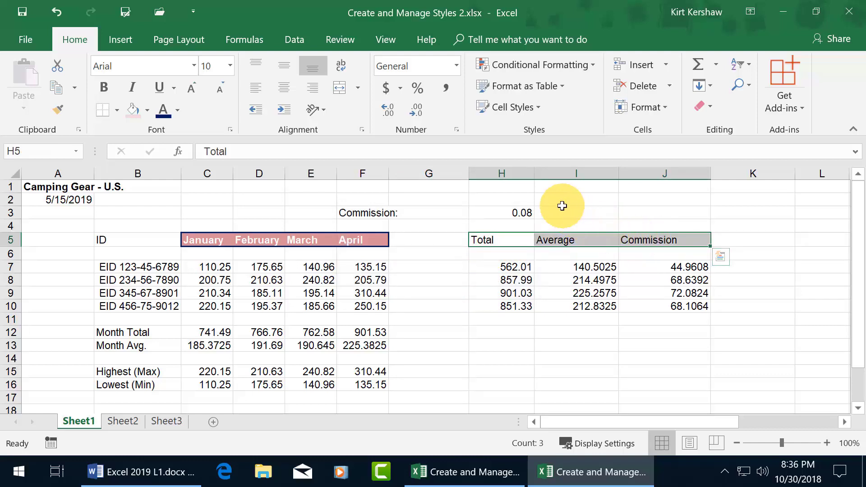
click(535, 107)
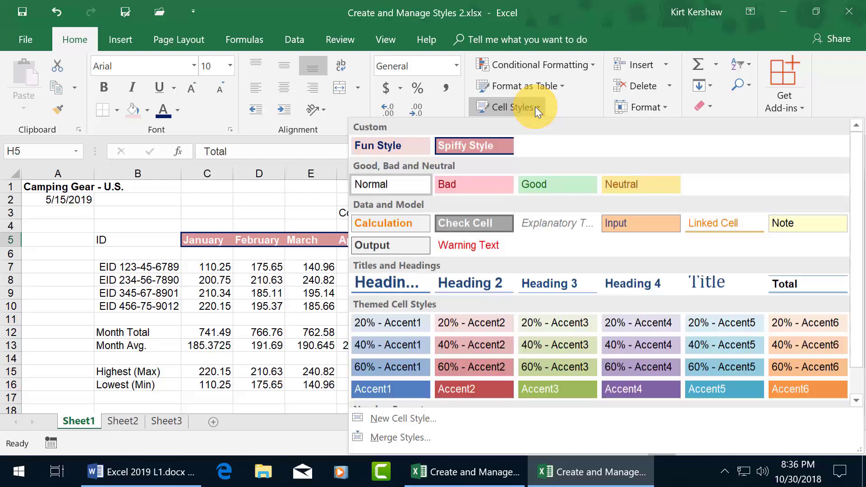
click(399, 146)
click(455, 274)
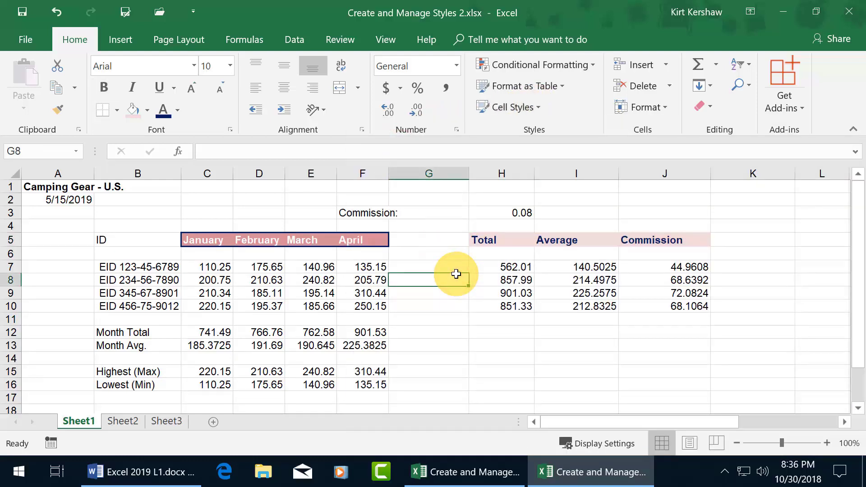
- Switch to Create and Manage Styles.xlsx and merge in the styles from Create and Manage Styles 2.xlsx, declining to merge same-named styles
click(473, 472)
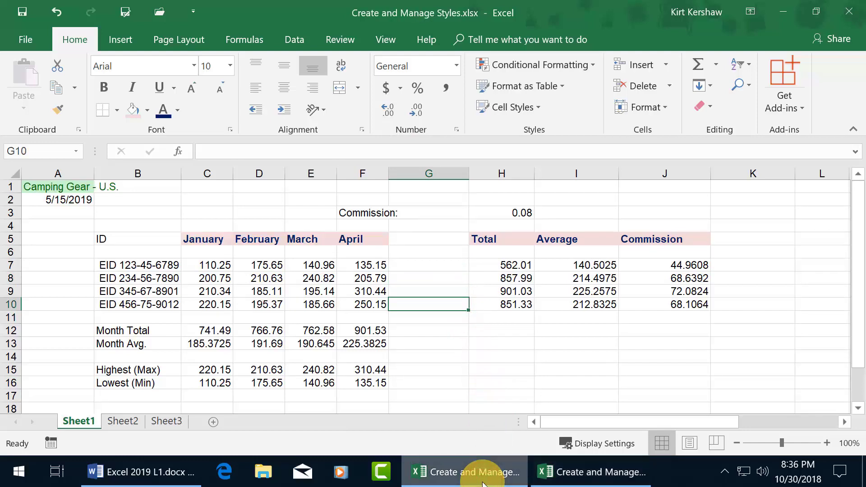
click(536, 107)
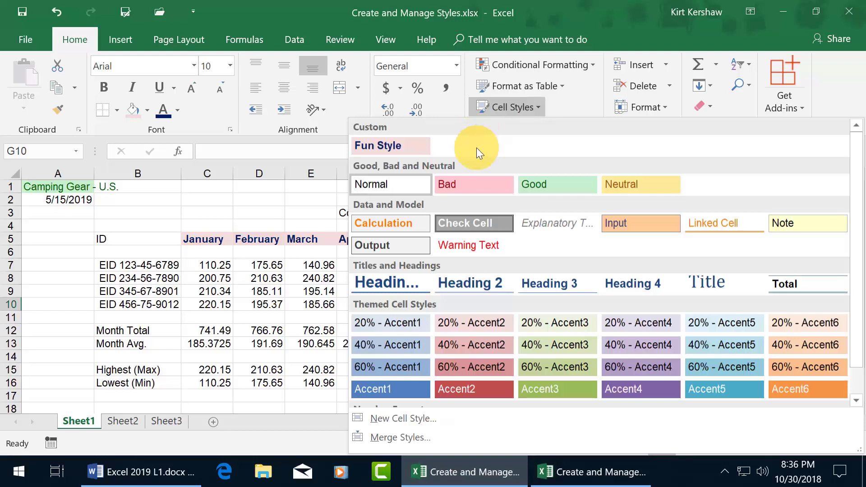
click(394, 437)
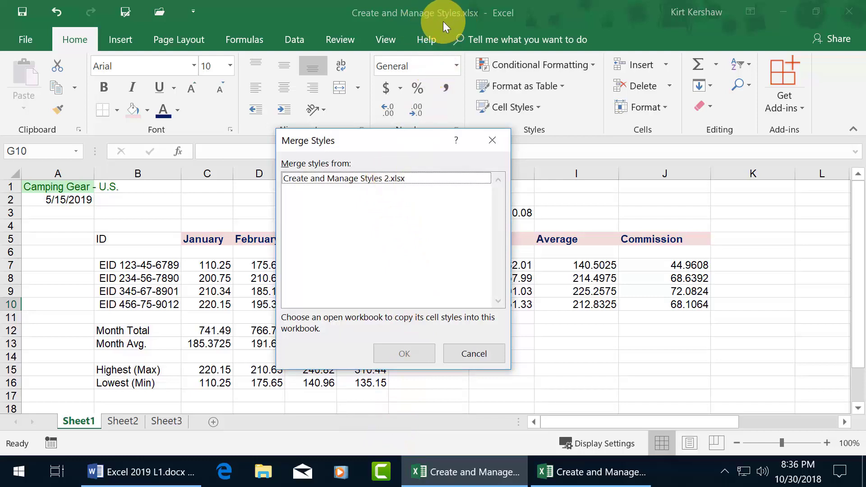
click(377, 177)
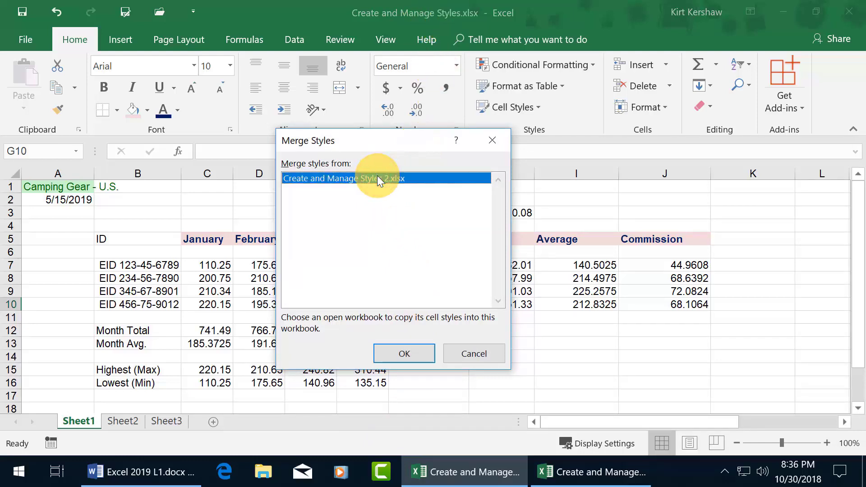
click(408, 352)
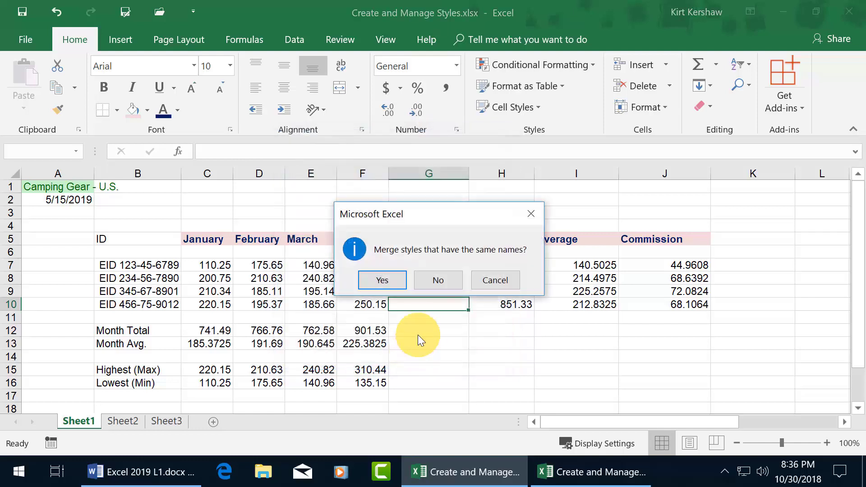
click(443, 276)
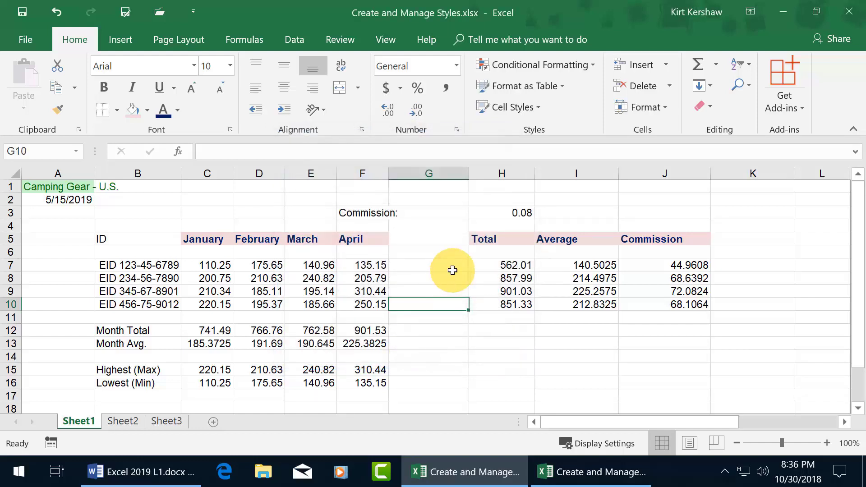
- Apply the merged Spiffy Style to the Total, Average and Commission headings in H5:J5
drag(480, 238, 650, 238)
click(536, 108)
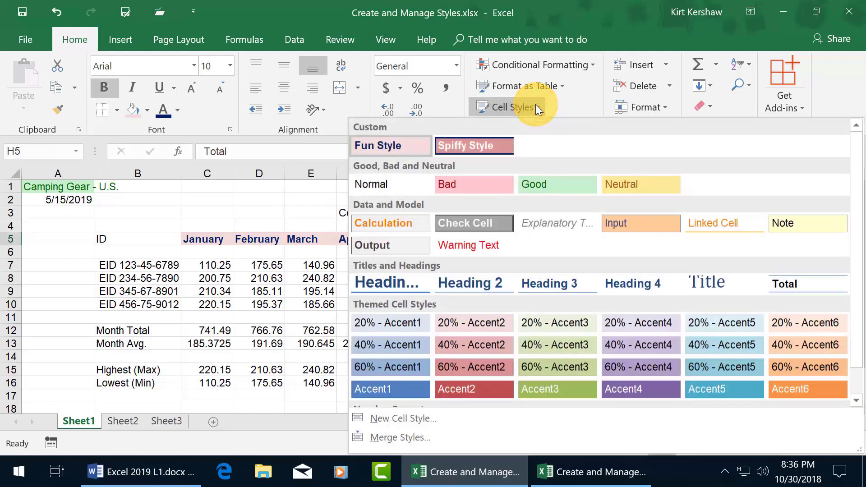
click(487, 144)
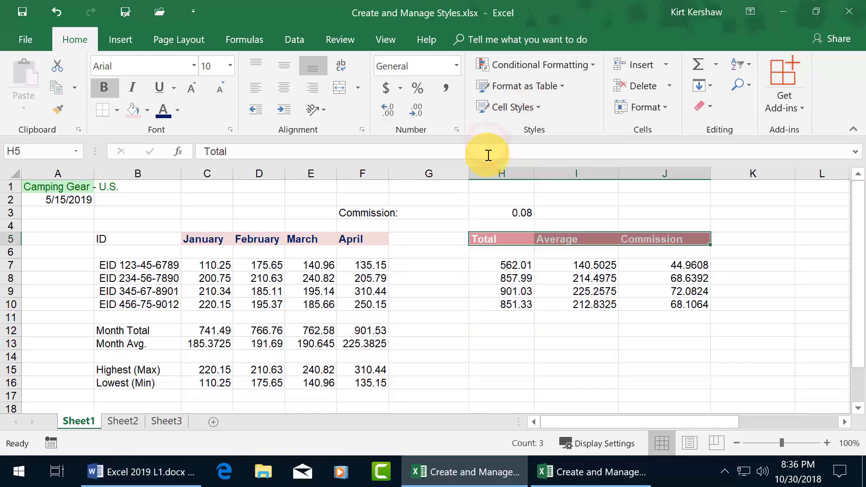
click(450, 298)
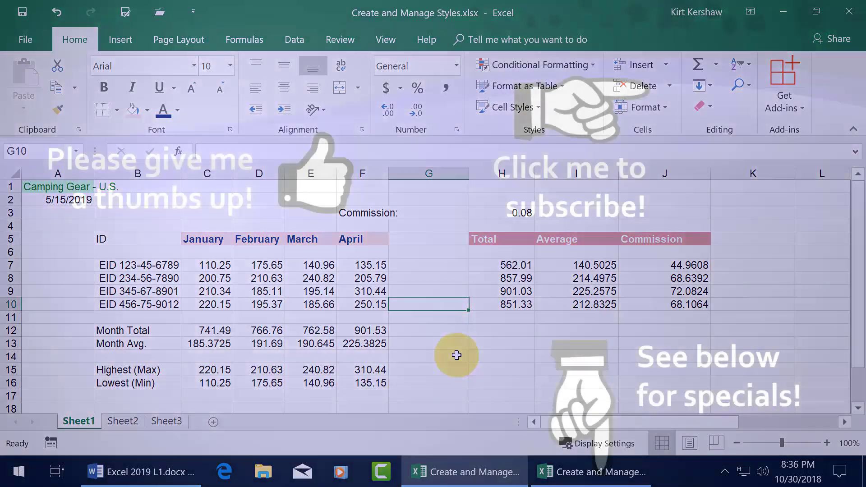